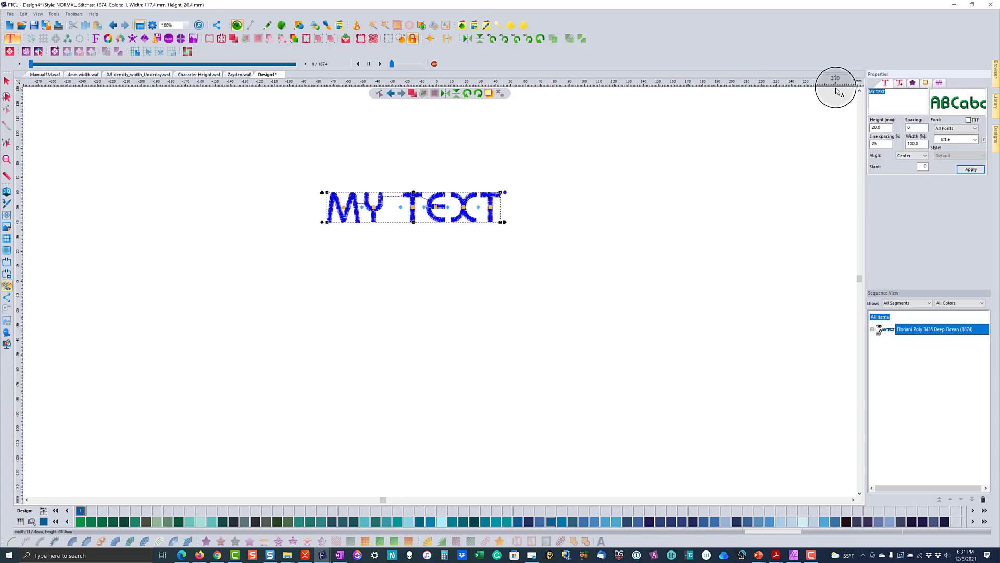
- Replace the sample lettering with the girl's first name and set its font to Rhapsody
{"action": "type", "text": "Chloe"}
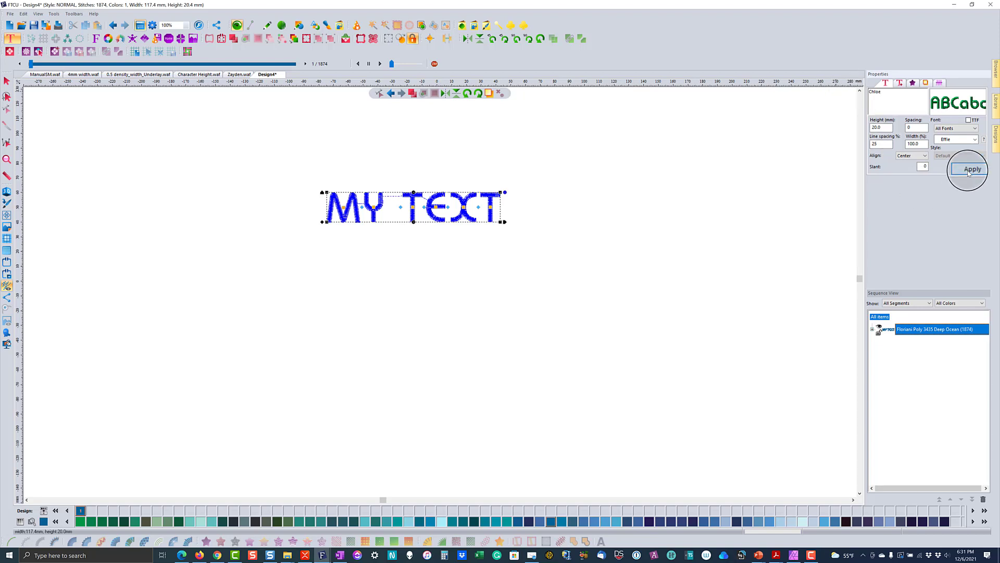
{"action": "left_click", "coordinate": [958, 139]}
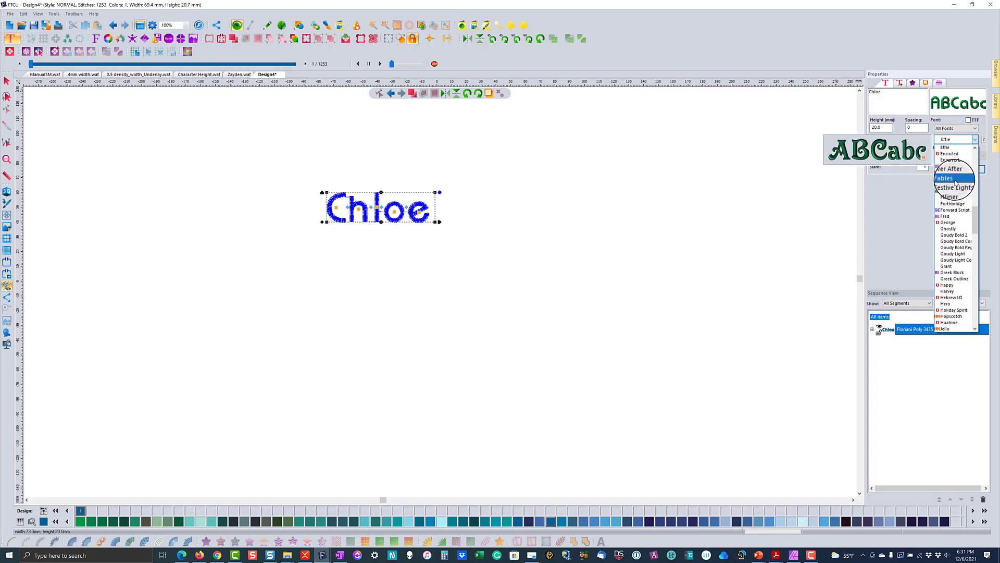
{"action": "scroll", "coordinate": [954, 219], "scroll_direction": "down", "scroll_amount": 3}
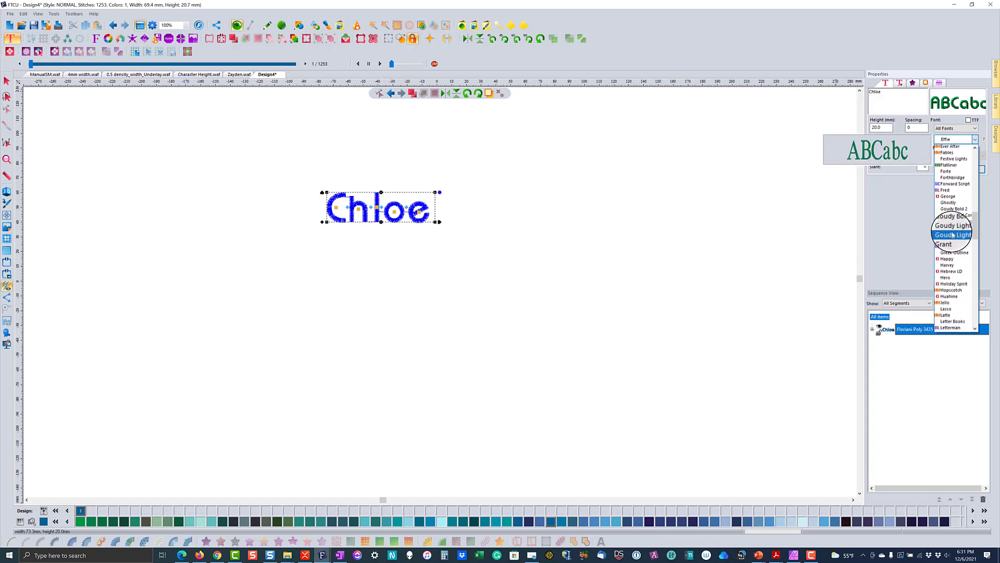
{"action": "scroll", "coordinate": [953, 235], "scroll_direction": "down", "scroll_amount": 6}
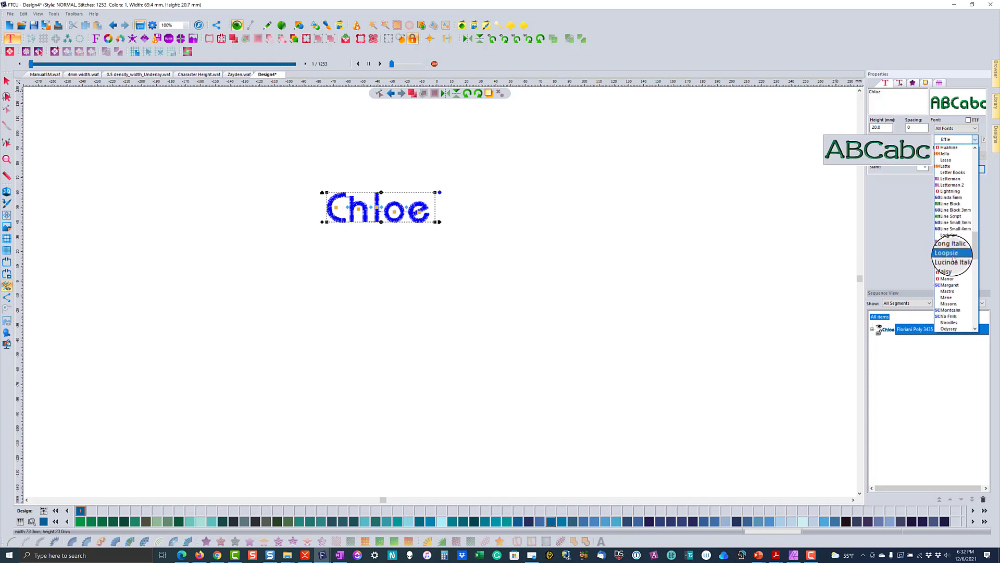
{"action": "scroll", "coordinate": [953, 259], "scroll_direction": "down", "scroll_amount": 6}
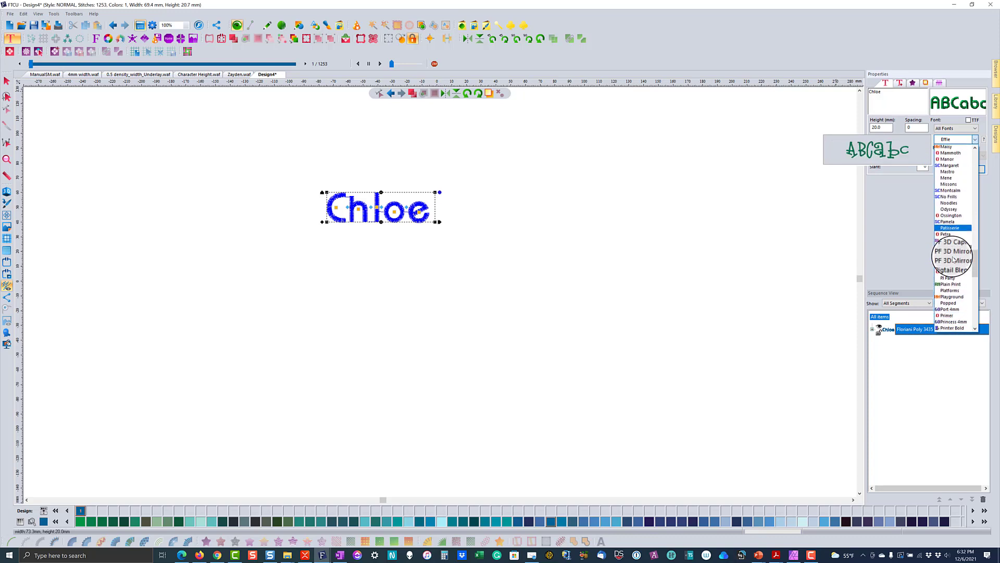
{"action": "scroll", "coordinate": [953, 259], "scroll_direction": "down", "scroll_amount": 3}
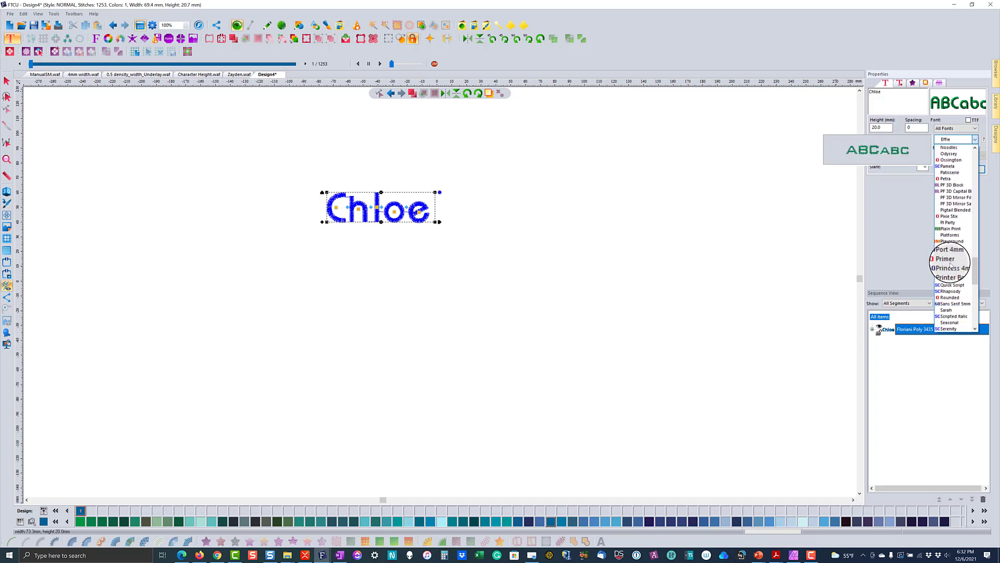
{"action": "left_click", "coordinate": [947, 292]}
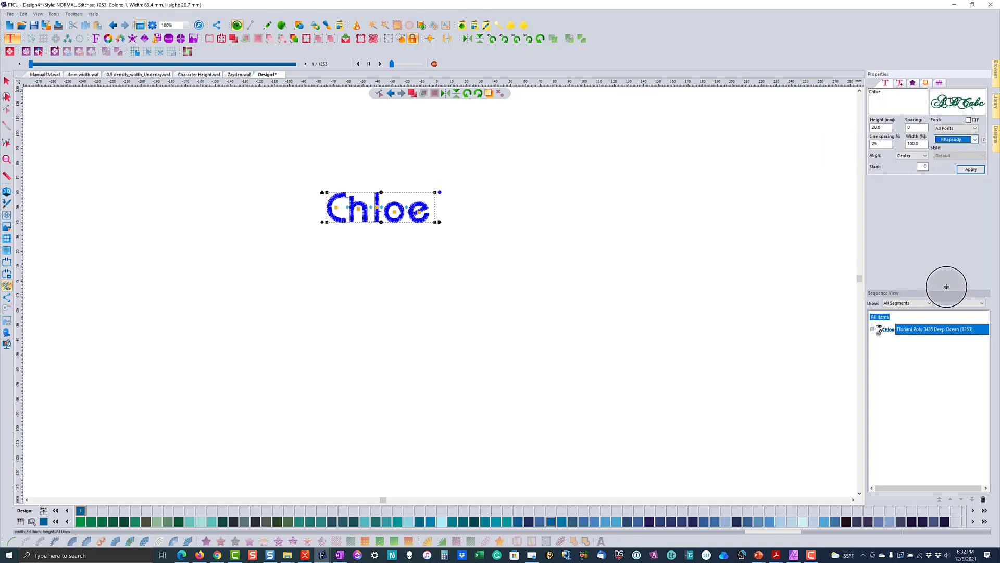
{"action": "left_click", "coordinate": [967, 171]}
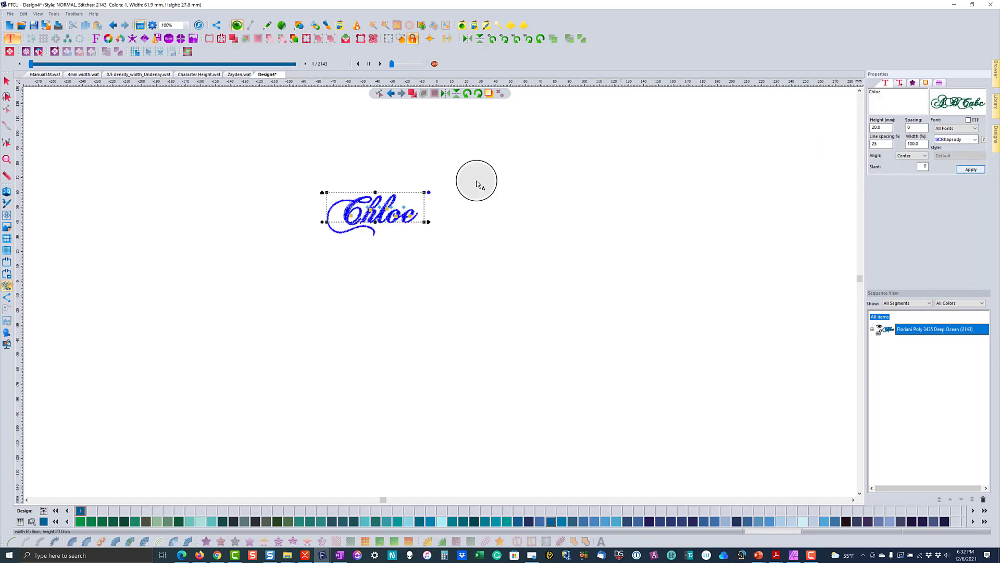
- Select the name lettering and move it slightly down and to the right on the design page
{"action": "left_click", "coordinate": [12, 85]}
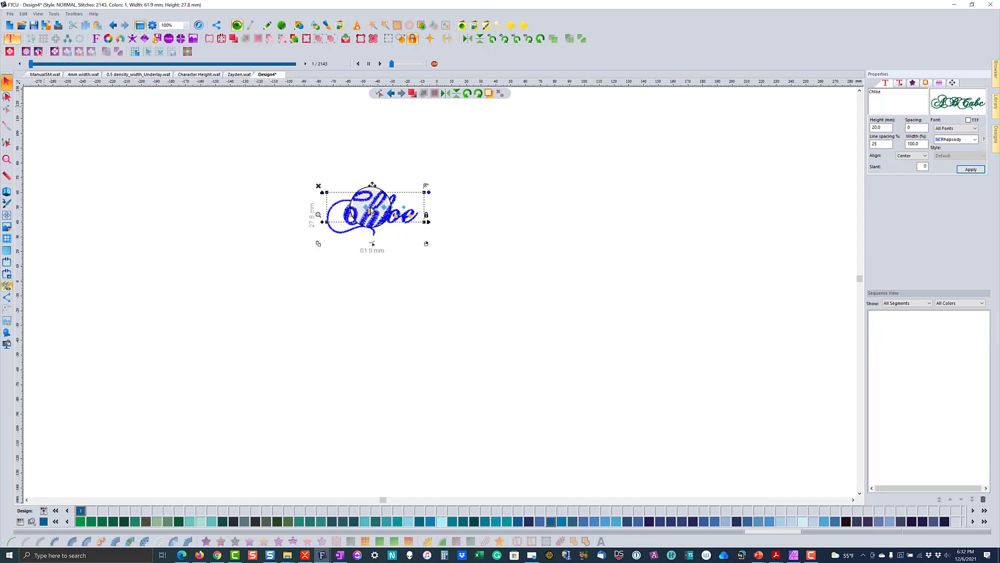
{"action": "left_click_drag", "start_coordinate": [380, 222], "coordinate": [408, 256]}
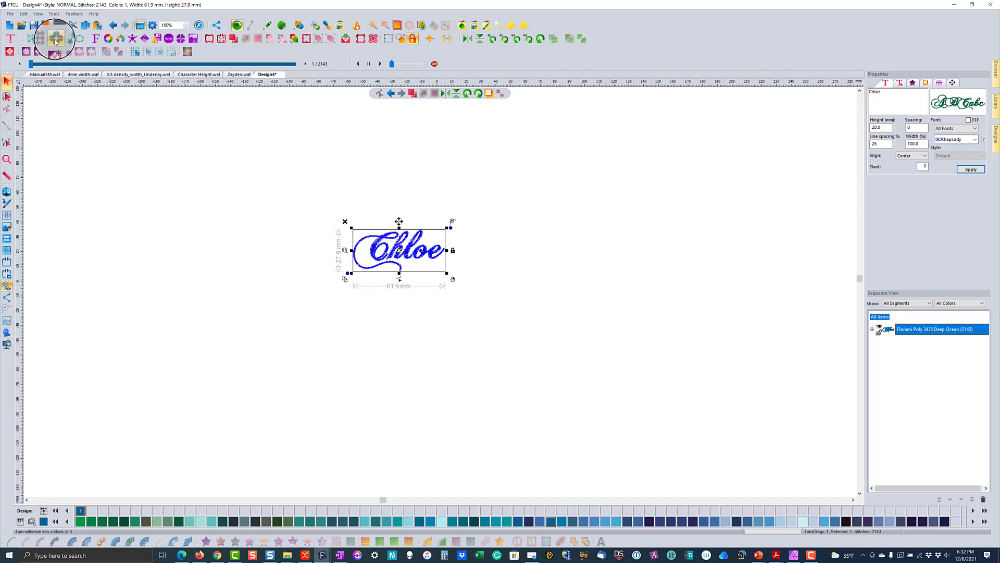
{"action": "left_click", "coordinate": [79, 41]}
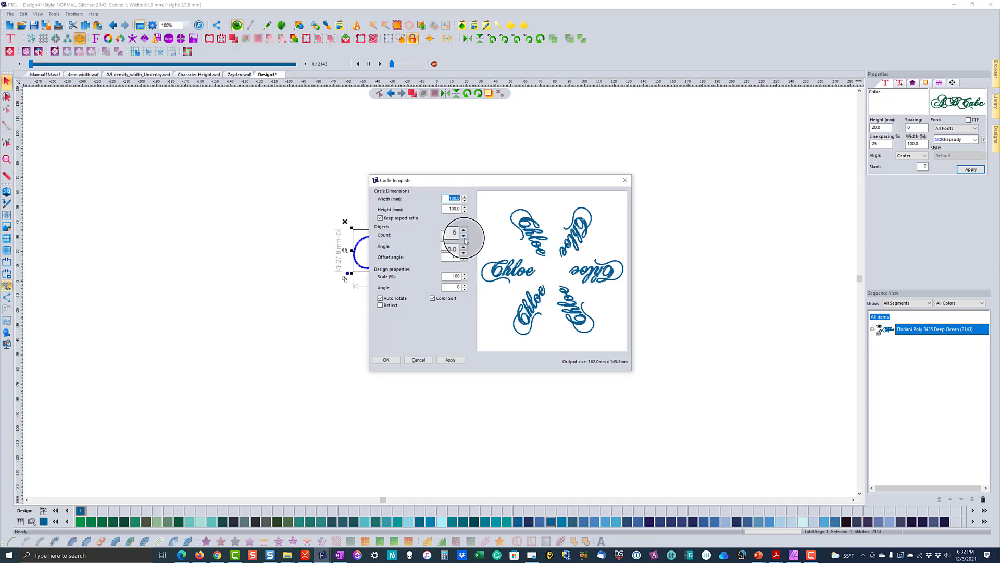
{"action": "left_click", "coordinate": [464, 239]}
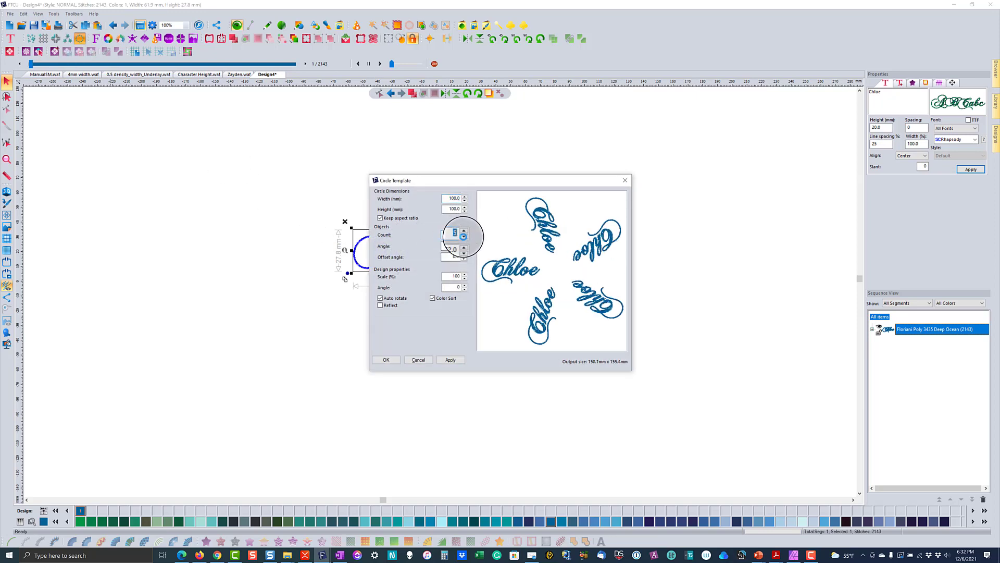
{"action": "left_click", "coordinate": [464, 289]}
{"action": "left_click", "coordinate": [465, 289]}
{"action": "left_click", "coordinate": [464, 290]}
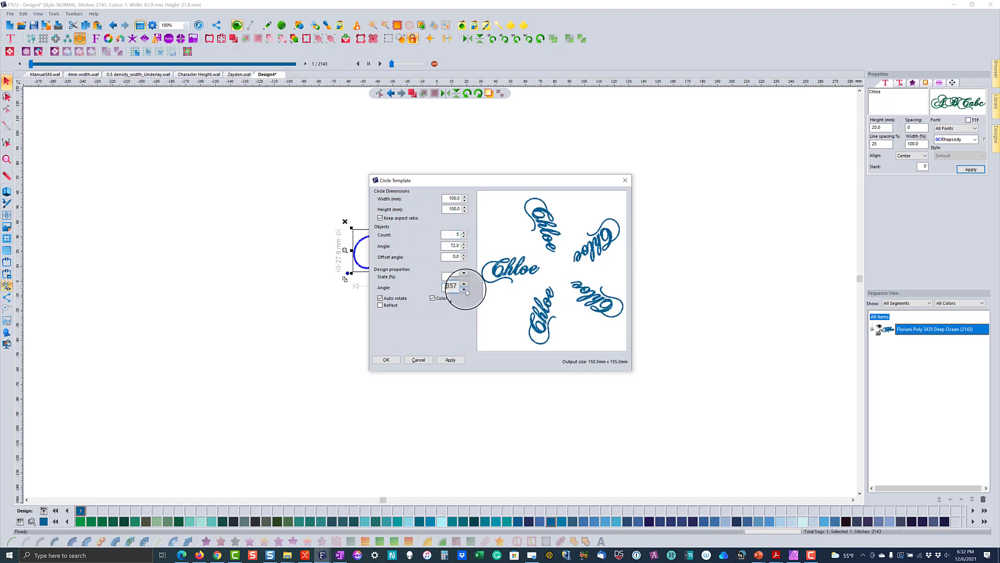
{"action": "left_click", "coordinate": [464, 290]}
{"action": "left_click", "coordinate": [464, 290]}
{"action": "left_click", "coordinate": [464, 290]}
{"action": "left_click", "coordinate": [464, 290]}
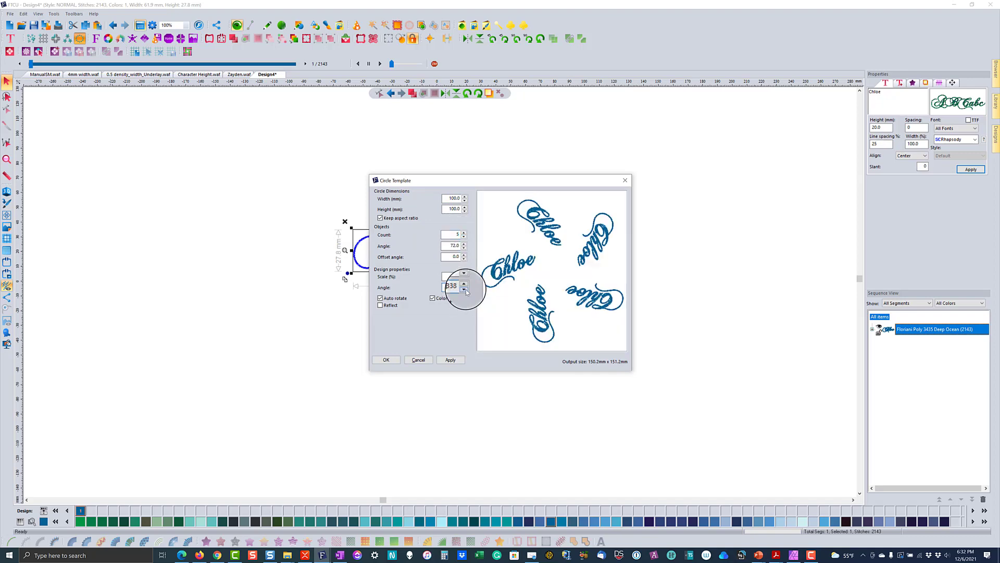
{"action": "left_click", "coordinate": [464, 290]}
{"action": "left_click", "coordinate": [464, 289]}
{"action": "left_click", "coordinate": [464, 290]}
{"action": "left_click", "coordinate": [464, 290]}
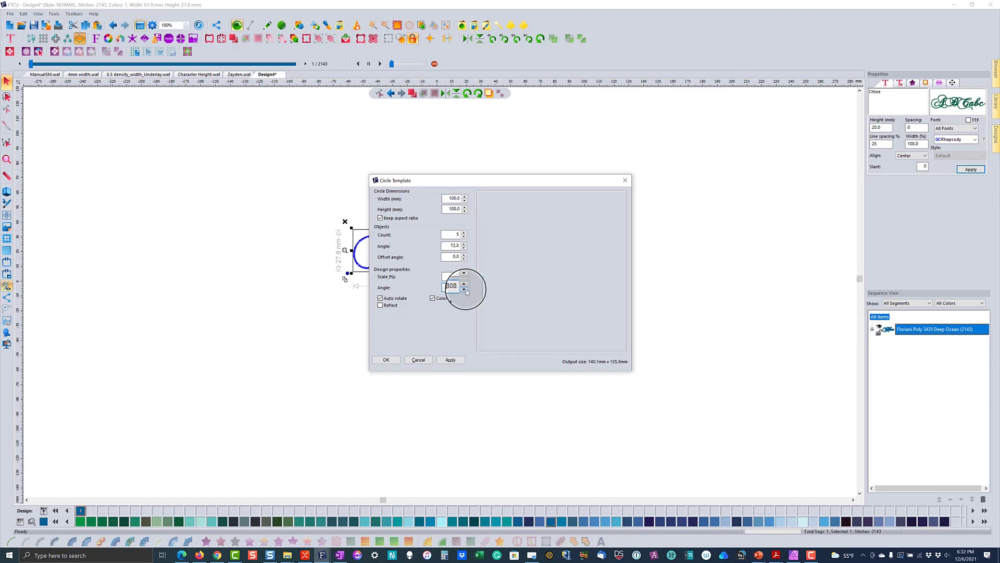
{"action": "left_click", "coordinate": [464, 289]}
{"action": "left_click", "coordinate": [464, 290]}
{"action": "left_click", "coordinate": [465, 290]}
{"action": "left_click", "coordinate": [464, 290]}
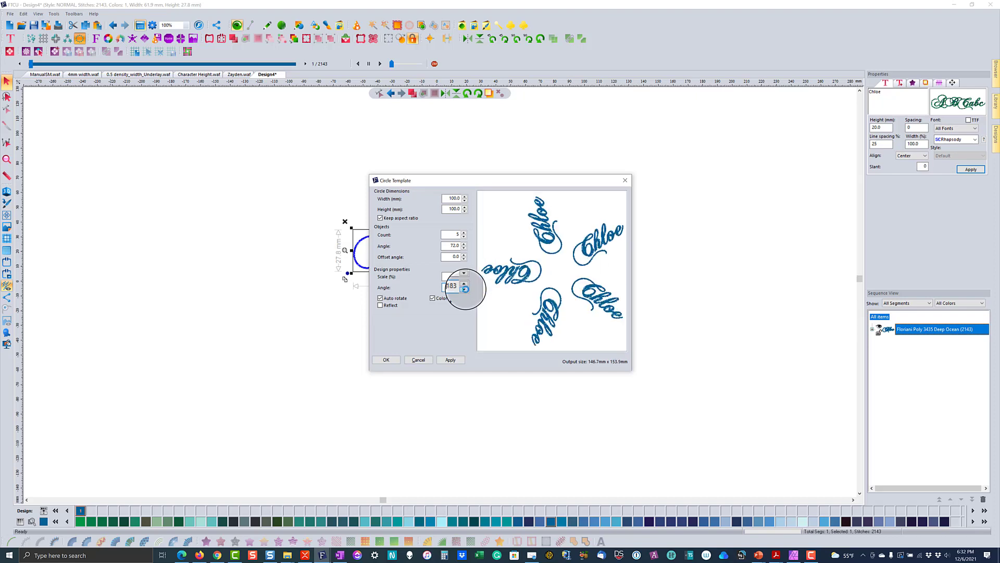
{"action": "left_click", "coordinate": [465, 290]}
{"action": "left_click", "coordinate": [464, 284]}
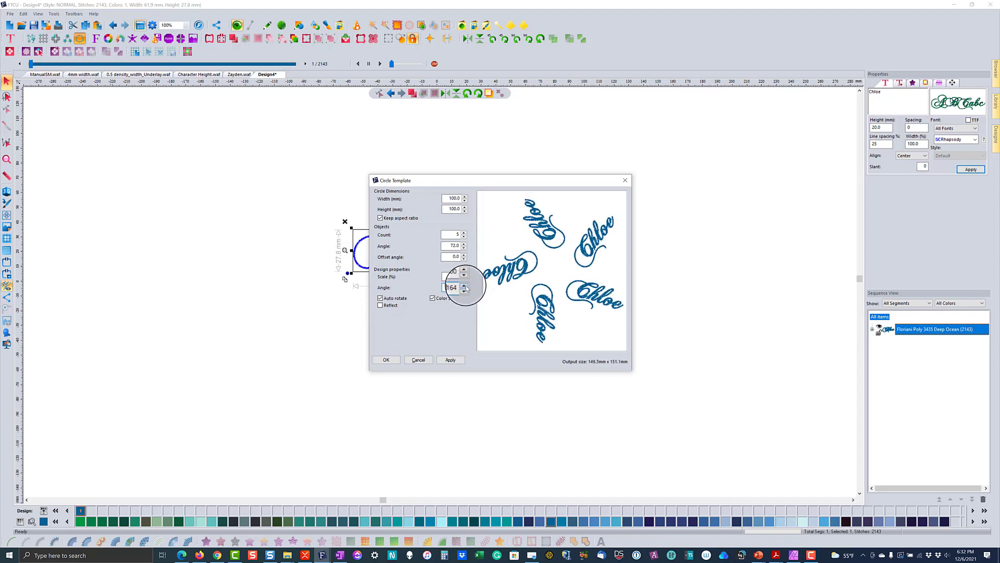
{"action": "left_click", "coordinate": [465, 284]}
{"action": "left_click", "coordinate": [464, 284]}
{"action": "left_click", "coordinate": [465, 284]}
{"action": "left_click", "coordinate": [464, 284]}
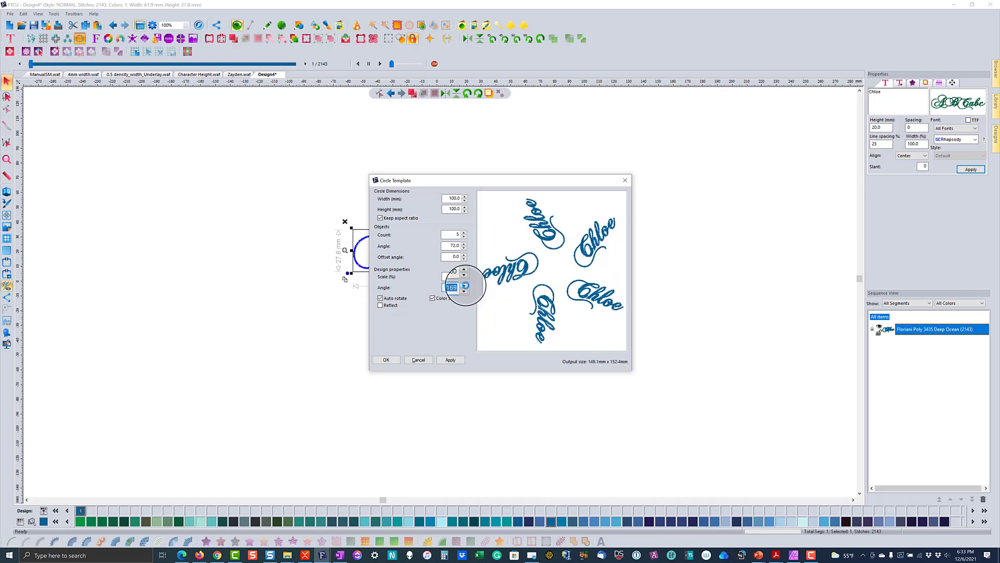
{"action": "left_click", "coordinate": [464, 283]}
{"action": "left_click", "coordinate": [465, 283]}
{"action": "left_click", "coordinate": [464, 284]}
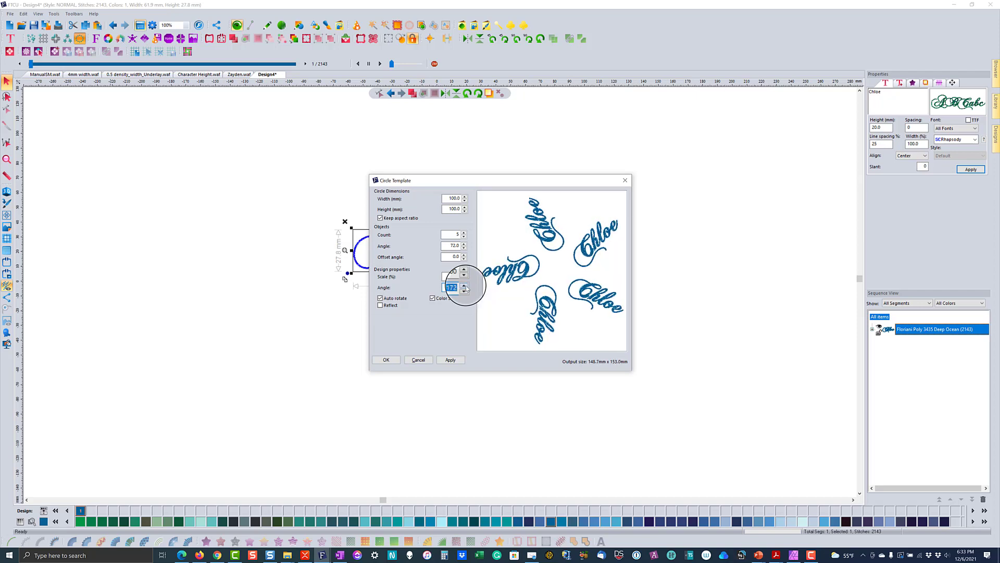
{"action": "left_click", "coordinate": [464, 288]}
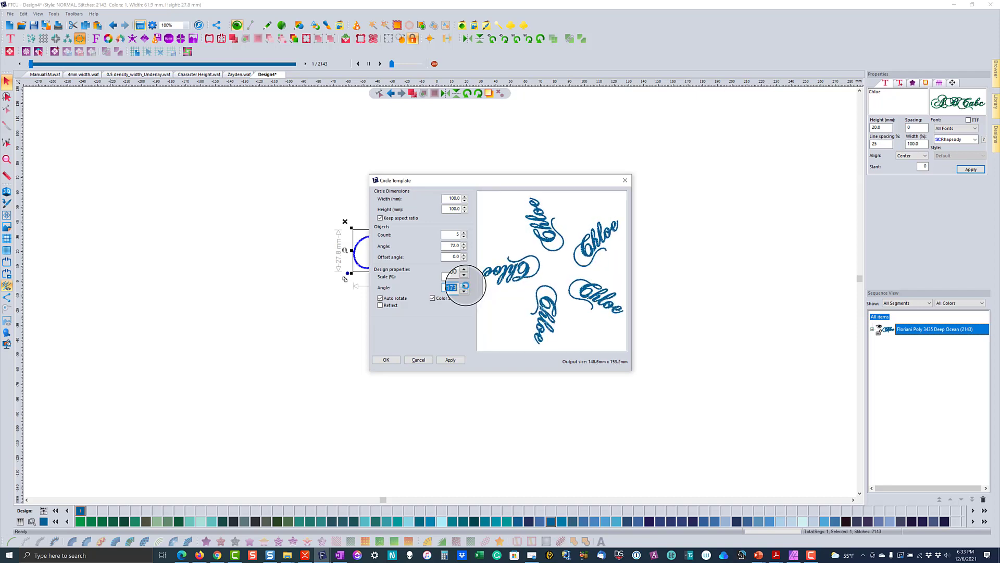
{"action": "left_click", "coordinate": [418, 360]}
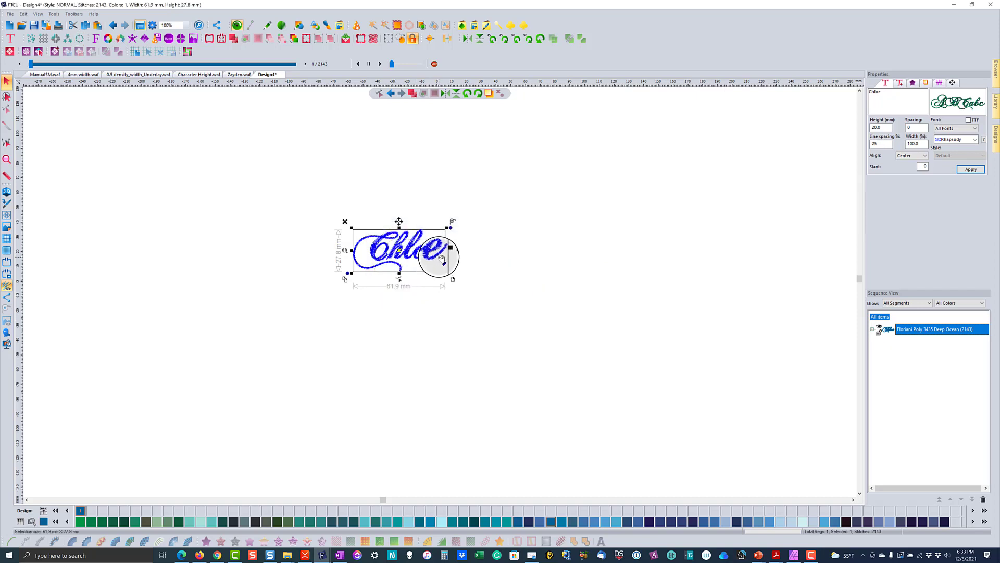
- Rotate the name lettering 90 degrees counterclockwise and duplicate it in place by copying and pasting
{"action": "left_click", "coordinate": [517, 39]}
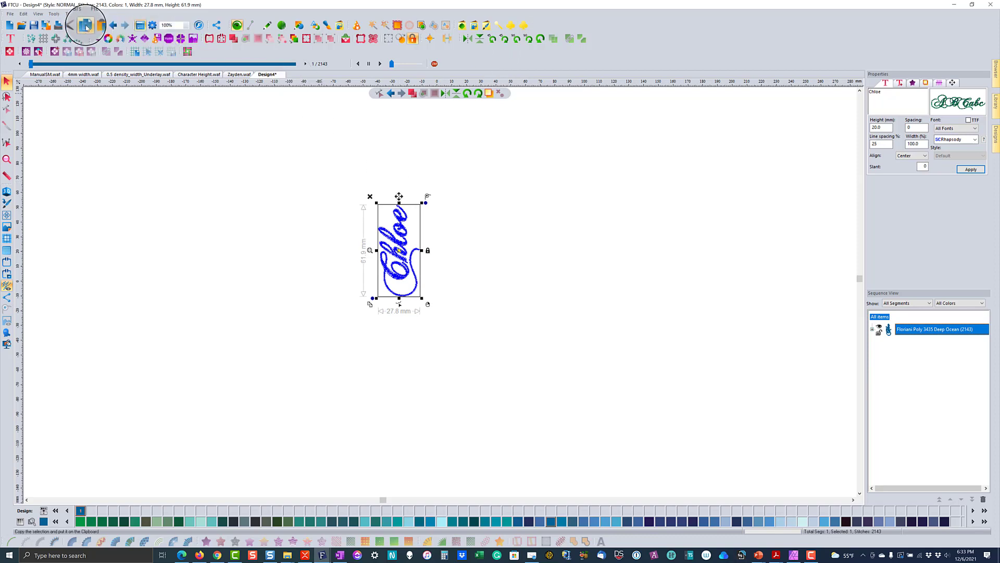
{"action": "left_click", "coordinate": [97, 26]}
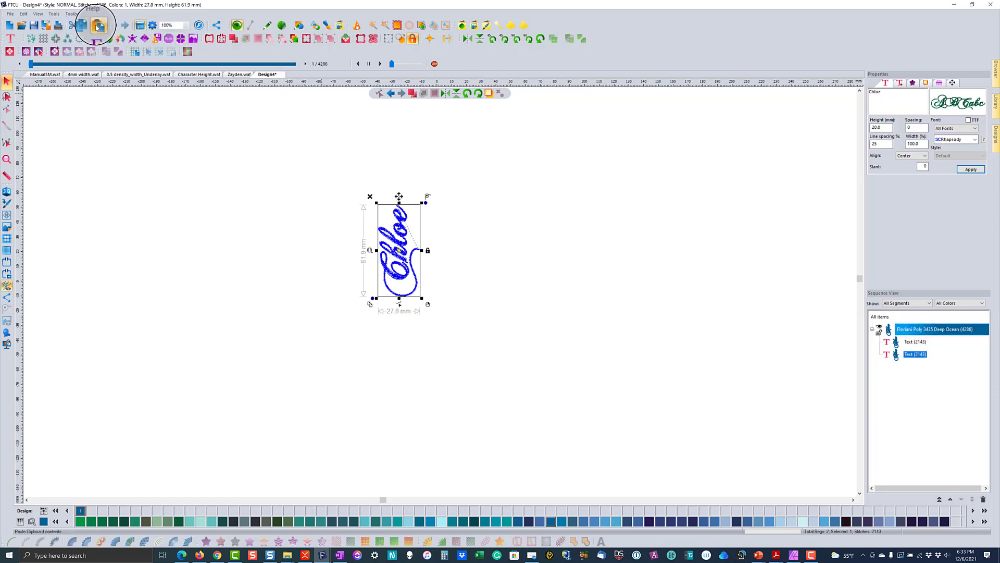
- Mirror the duplicate name horizontally and move it right until its bottom swash overlaps the original's swash
{"action": "left_click", "coordinate": [468, 40]}
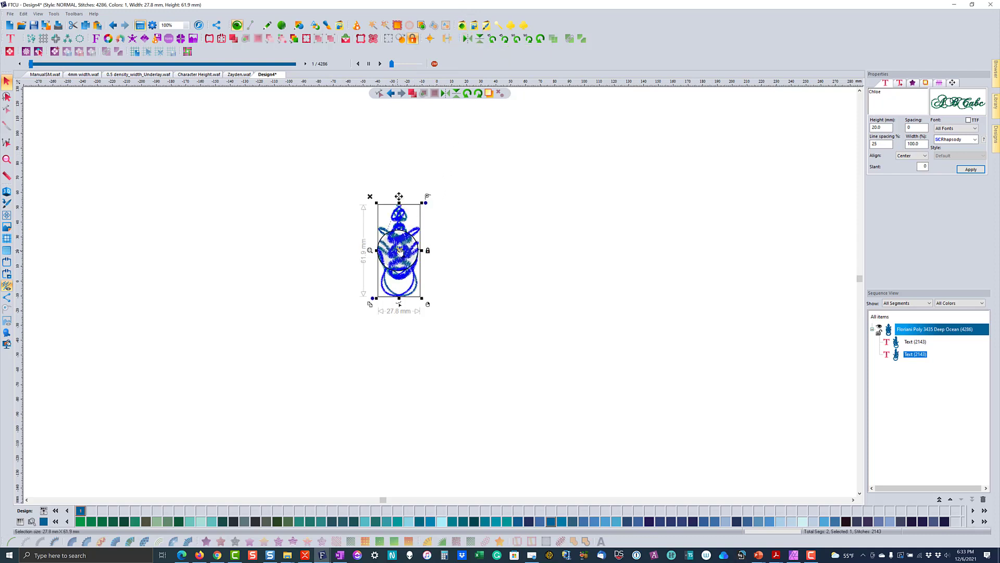
{"action": "left_click_drag", "start_coordinate": [399, 251], "coordinate": [425, 251]}
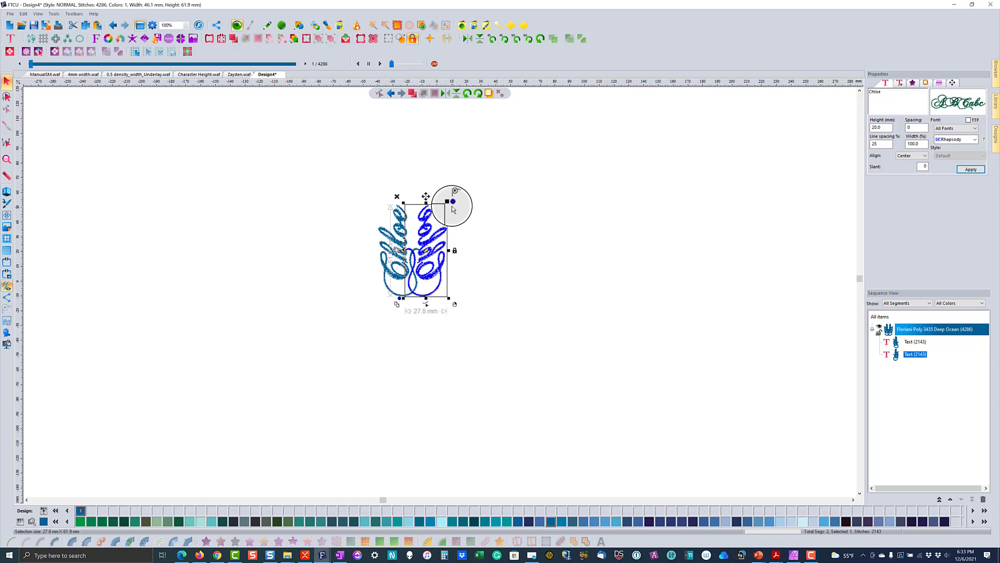
- Tilt the tops of both vertical name copies slightly toward each other and deselect them
{"action": "left_click_drag", "start_coordinate": [452, 202], "coordinate": [446, 201]}
{"action": "left_click", "coordinate": [396, 209]}
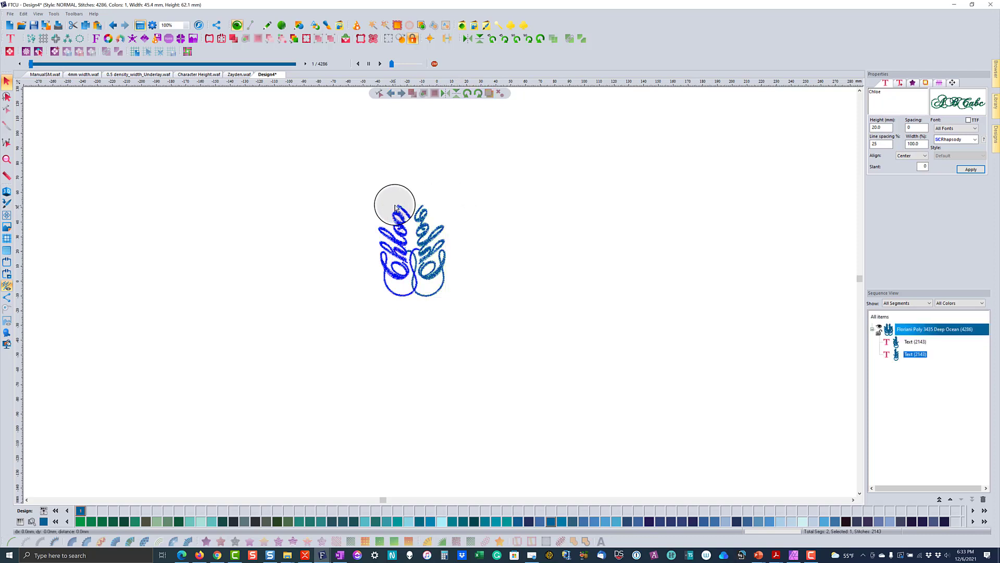
{"action": "left_click_drag", "start_coordinate": [424, 201], "coordinate": [428, 201]}
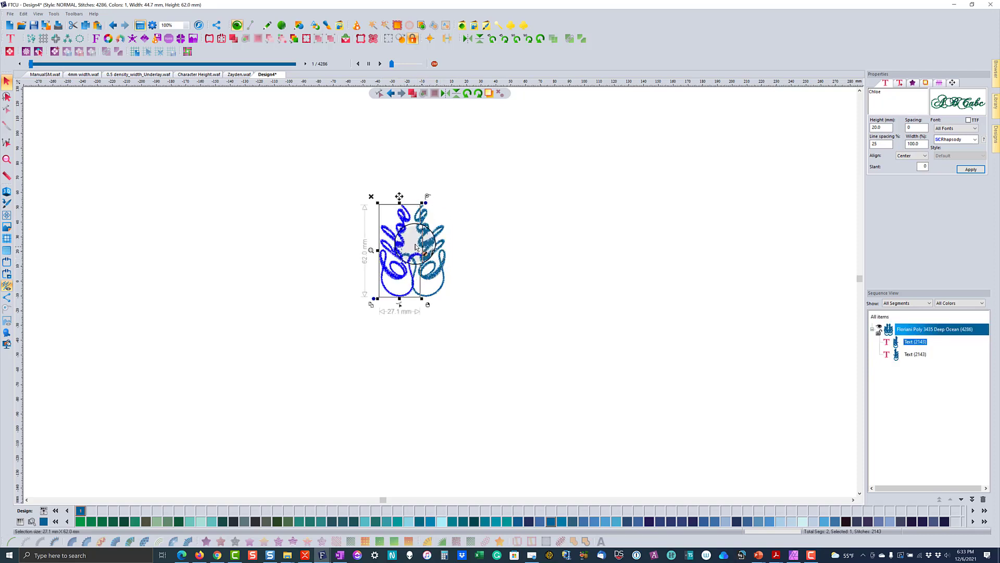
{"action": "left_click", "coordinate": [473, 269]}
{"action": "left_click", "coordinate": [473, 269]}
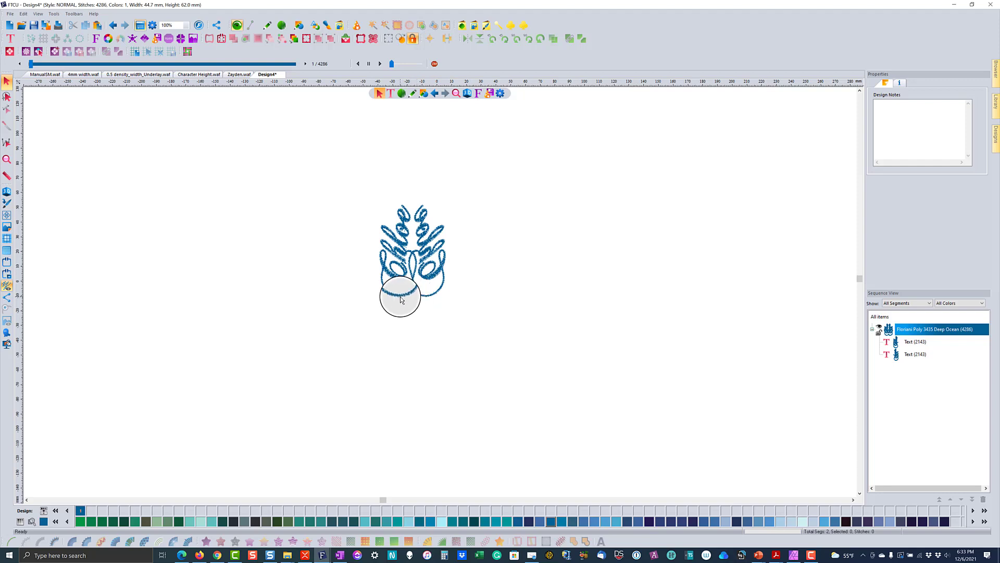
- Check the original name's sew settings and set the mirrored copy's sew sequence to Right
{"action": "left_click", "coordinate": [400, 300]}
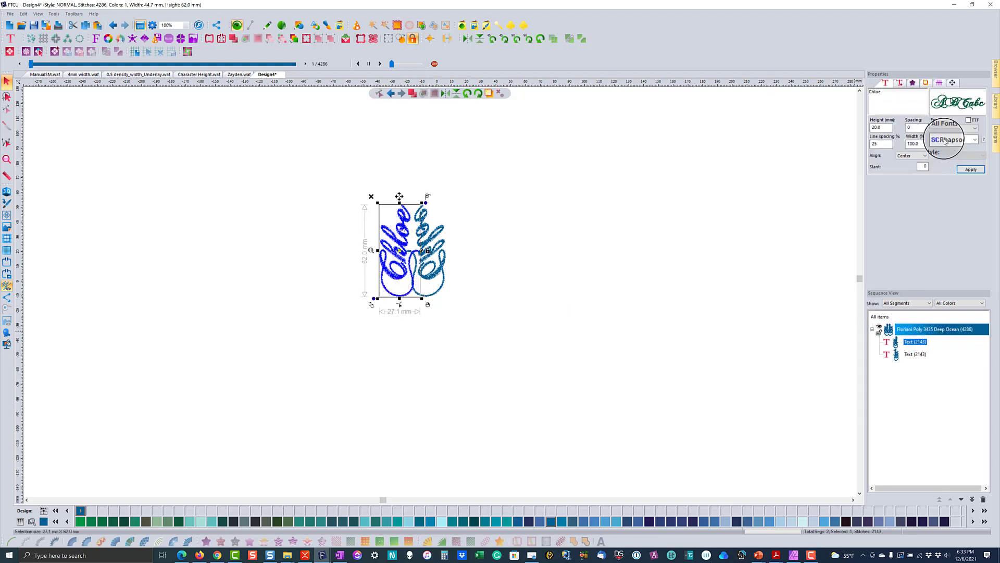
{"action": "left_click", "coordinate": [901, 83]}
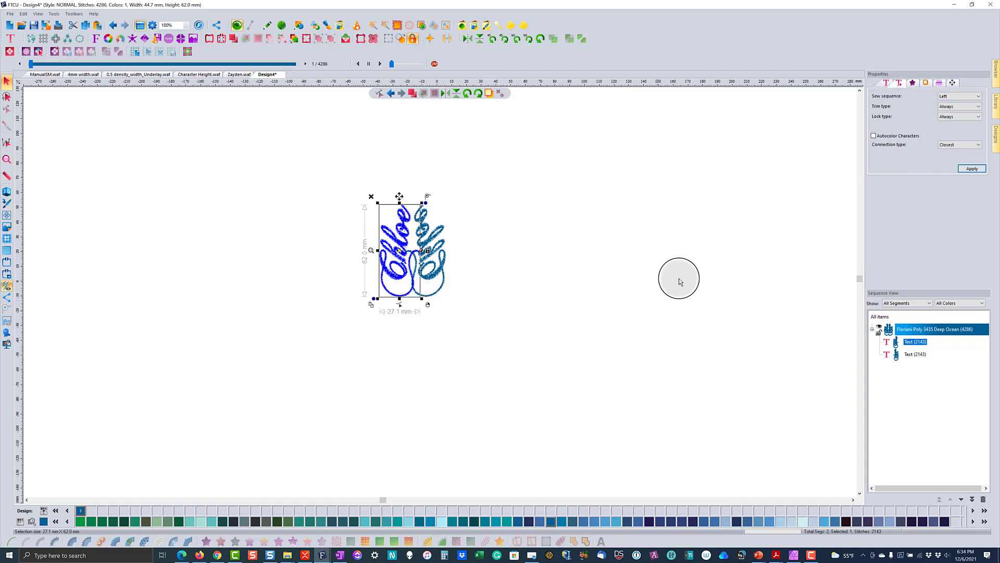
{"action": "left_click", "coordinate": [911, 354]}
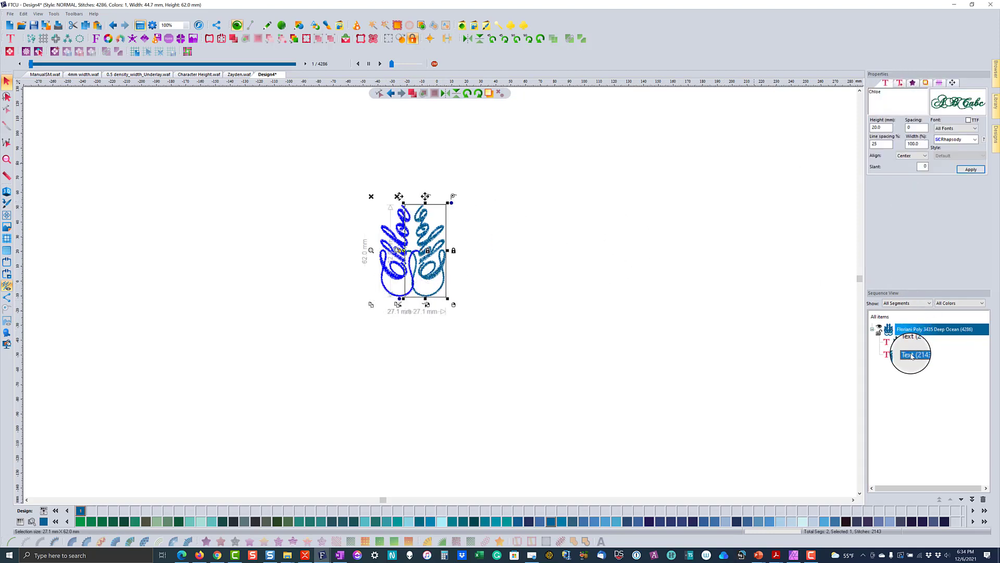
{"action": "left_click", "coordinate": [906, 85]}
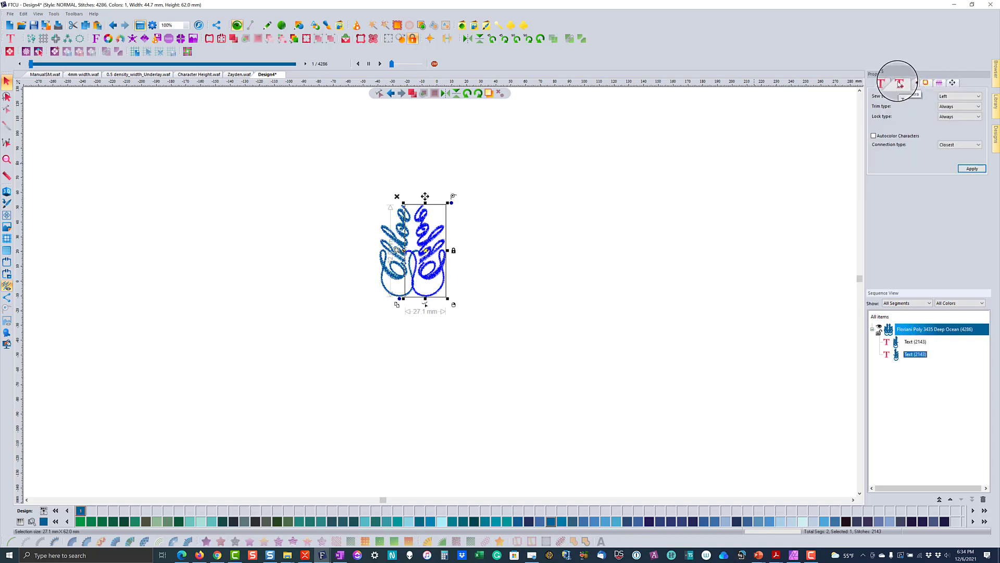
{"action": "left_click", "coordinate": [946, 97]}
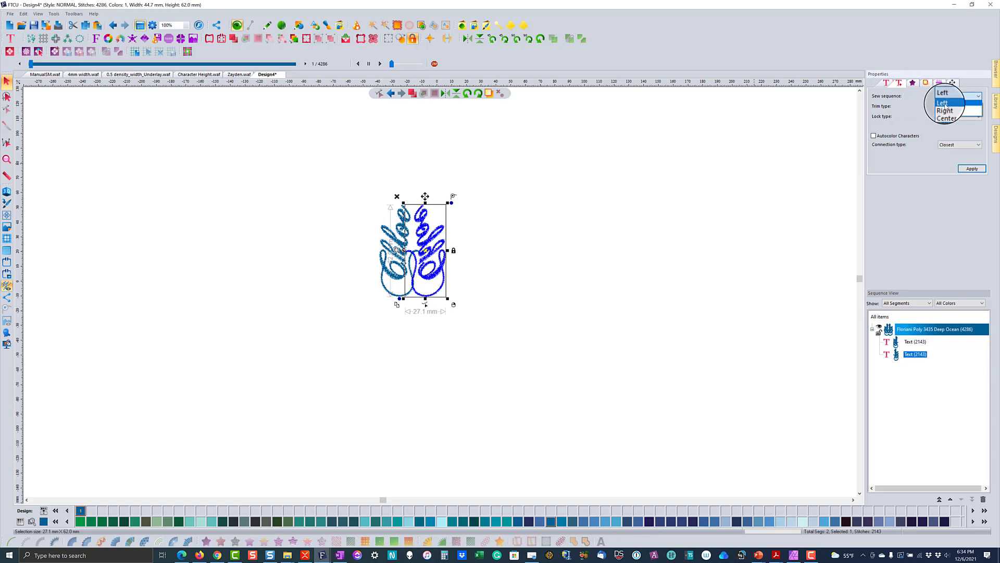
{"action": "left_click", "coordinate": [944, 110]}
{"action": "left_click", "coordinate": [972, 168]}
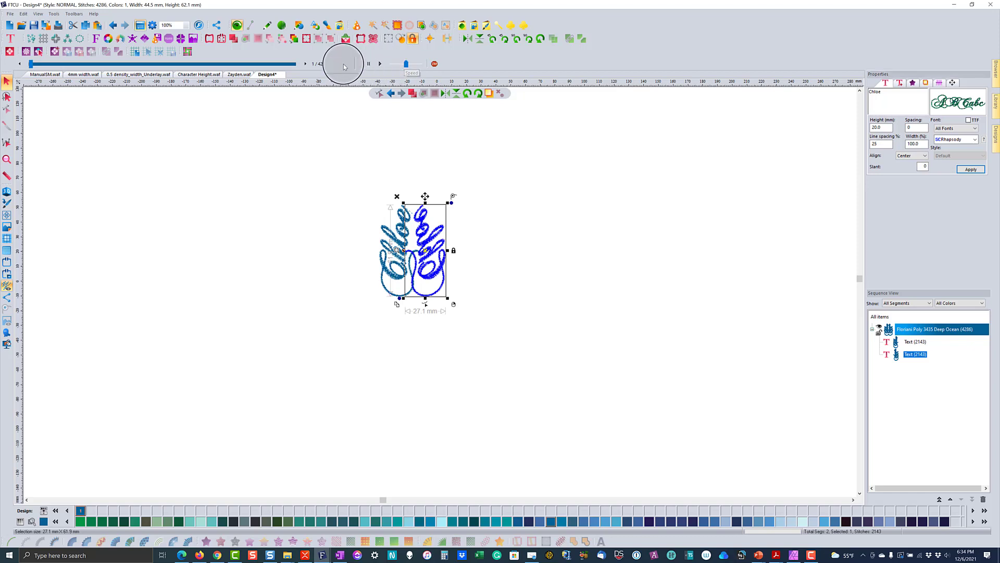
- Play the stitch simulation to examine the sewing order of the two name copies
{"action": "left_click", "coordinate": [380, 65]}
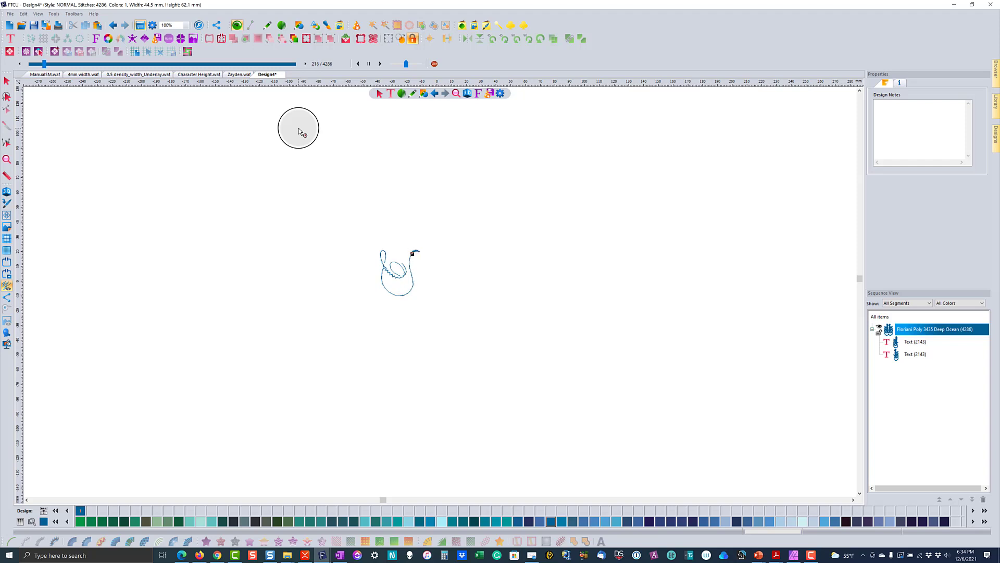
- Speed up the stitch simulation and play the two name copies through to the last stitch
{"action": "left_click_drag", "start_coordinate": [406, 63], "coordinate": [423, 64]}
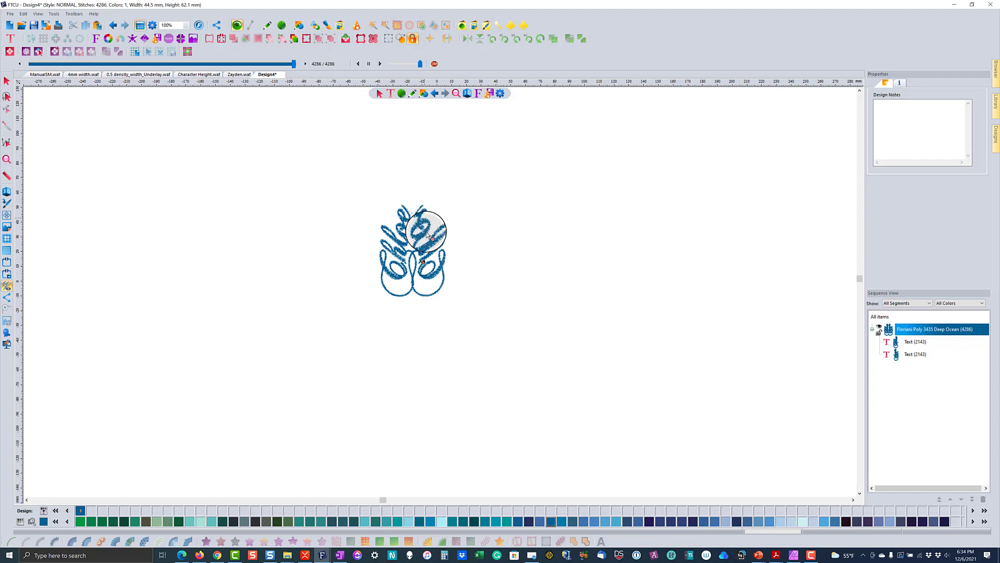
- Select both name copies and start a Circle Template with an object count of 5
{"action": "left_click", "coordinate": [6, 81]}
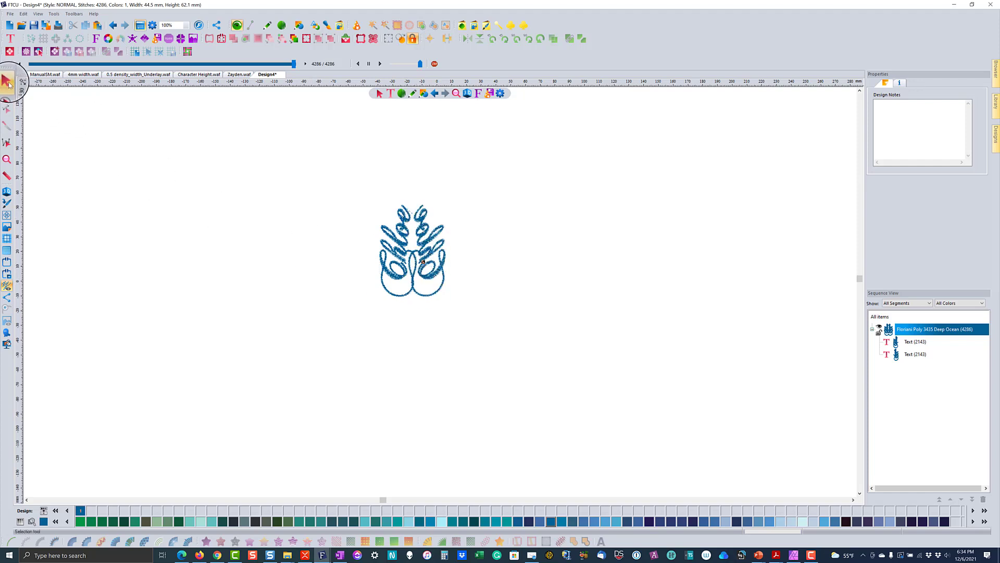
{"action": "left_click_drag", "start_coordinate": [335, 200], "coordinate": [511, 355]}
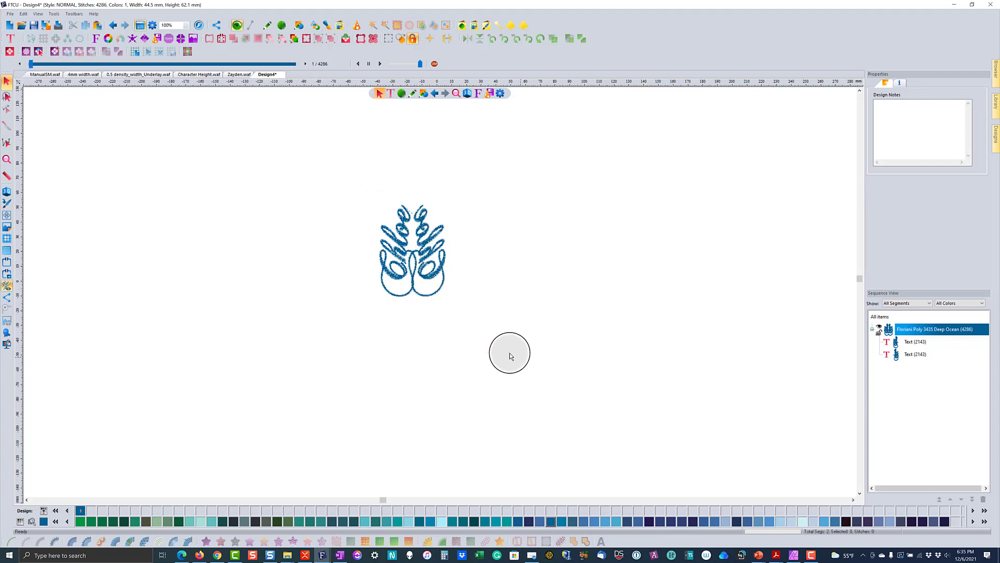
{"action": "left_click", "coordinate": [79, 38]}
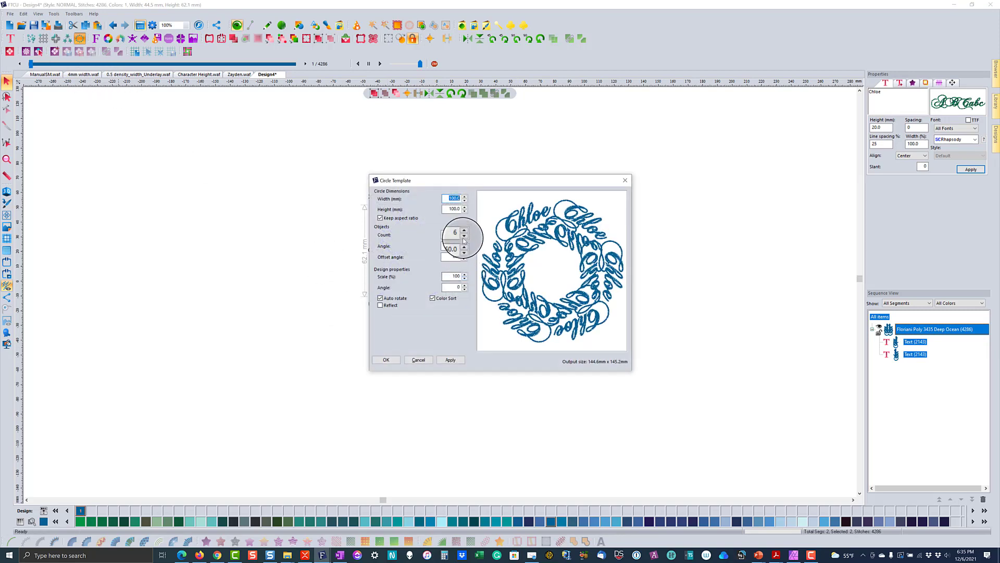
{"action": "left_click", "coordinate": [463, 236]}
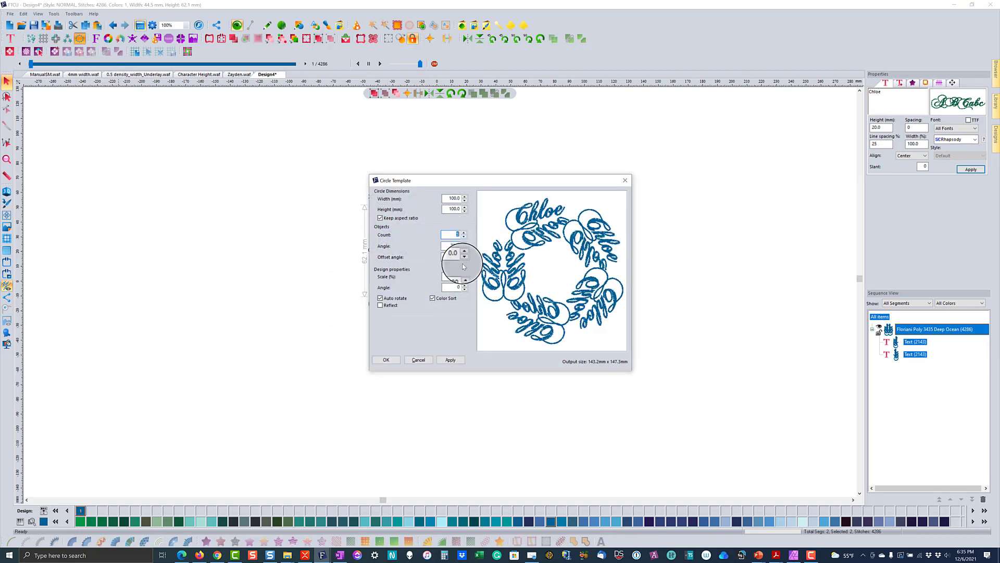
- Set the design angle in the circle template to 262 and create the circle of mirrored name pairs
{"action": "left_click", "coordinate": [465, 290]}
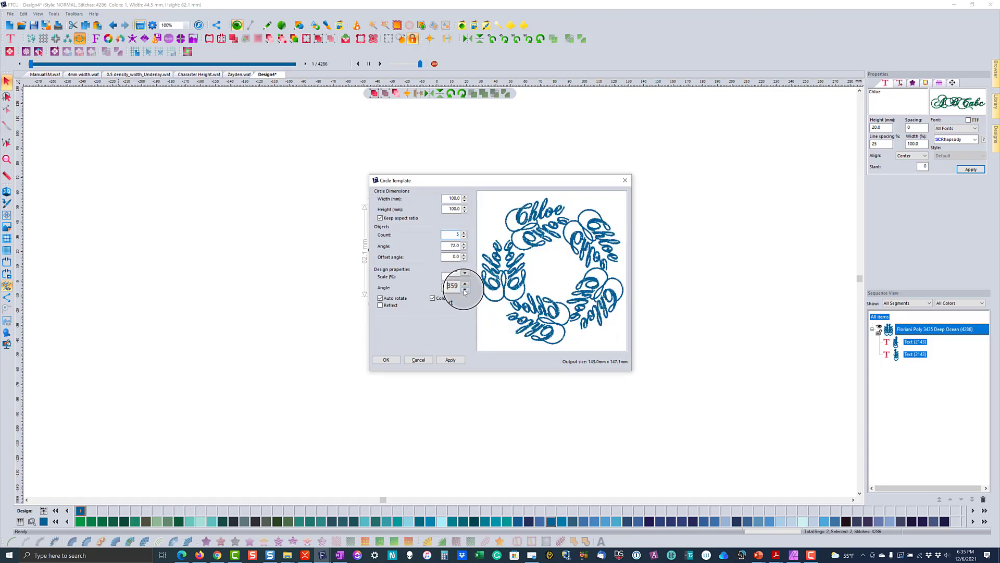
{"action": "left_click", "coordinate": [465, 290]}
{"action": "left_click", "coordinate": [465, 290]}
{"action": "left_click", "coordinate": [466, 290]}
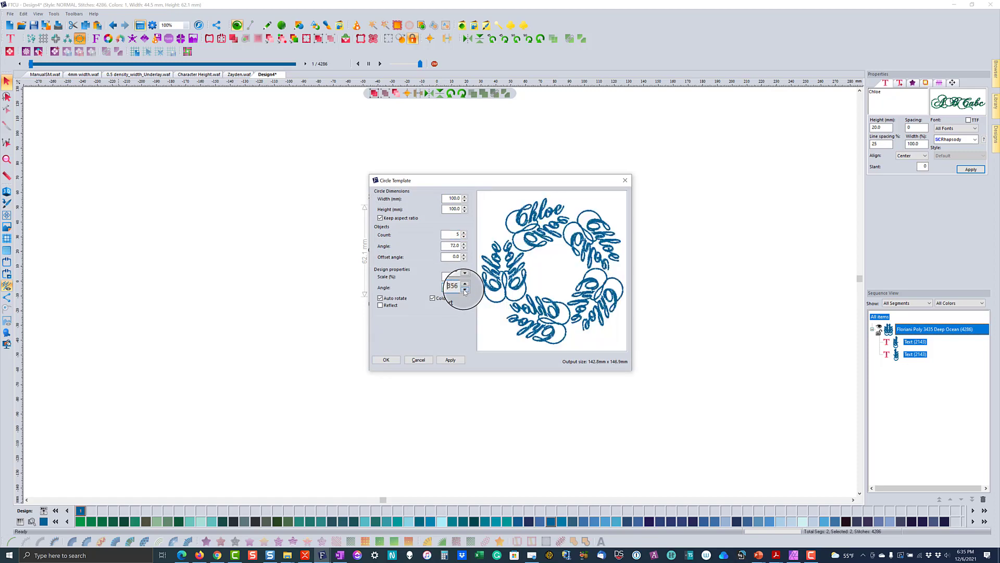
{"action": "left_click", "coordinate": [466, 289]}
{"action": "left_click", "coordinate": [465, 289]}
{"action": "left_click", "coordinate": [465, 290]}
{"action": "left_click", "coordinate": [466, 289]}
{"action": "left_click", "coordinate": [465, 289]}
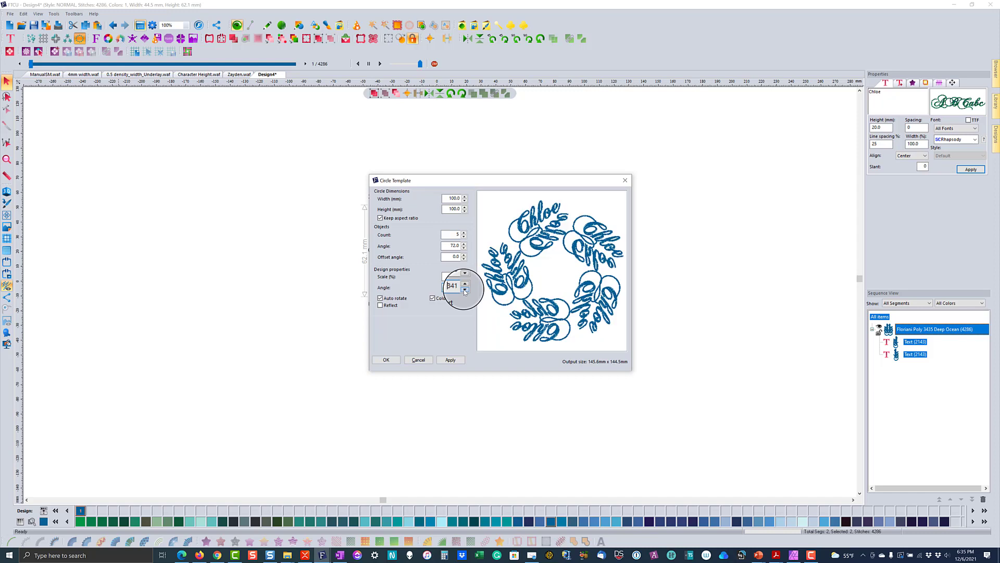
{"action": "left_click", "coordinate": [466, 290]}
{"action": "left_click", "coordinate": [465, 290]}
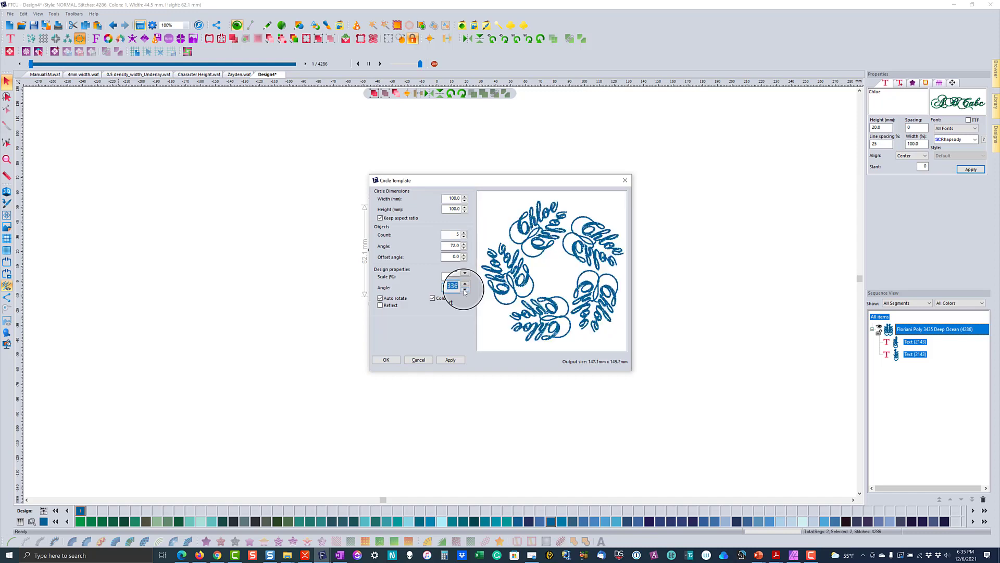
{"action": "left_click", "coordinate": [465, 290]}
{"action": "left_click", "coordinate": [465, 290]}
{"action": "left_click", "coordinate": [465, 289]}
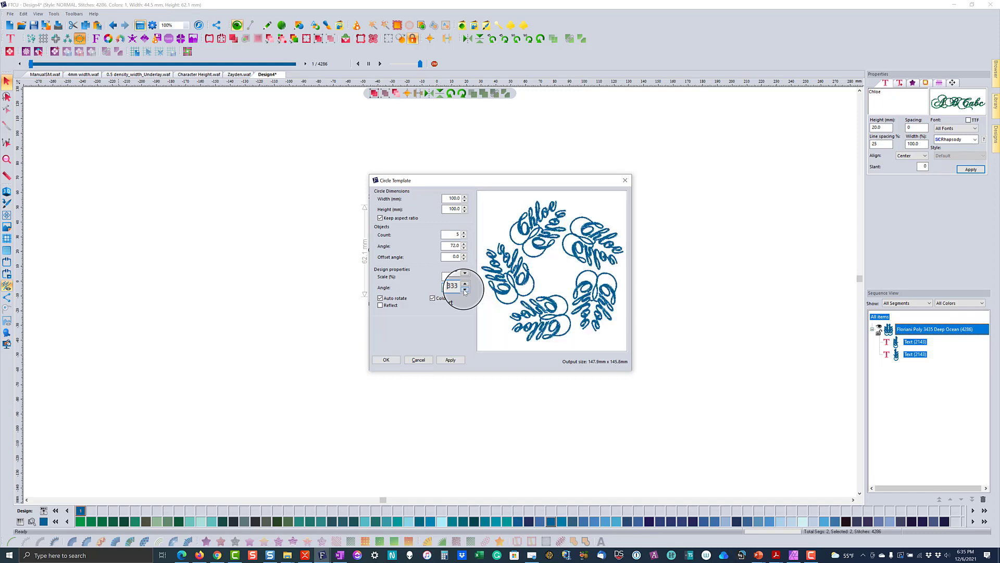
{"action": "left_click", "coordinate": [465, 290]}
{"action": "left_click", "coordinate": [465, 290]}
{"action": "left_click", "coordinate": [465, 289]}
{"action": "left_click", "coordinate": [465, 290]}
{"action": "left_click", "coordinate": [465, 290]}
{"action": "left_click", "coordinate": [465, 290]}
{"action": "left_click", "coordinate": [466, 289]}
{"action": "left_click", "coordinate": [465, 290]}
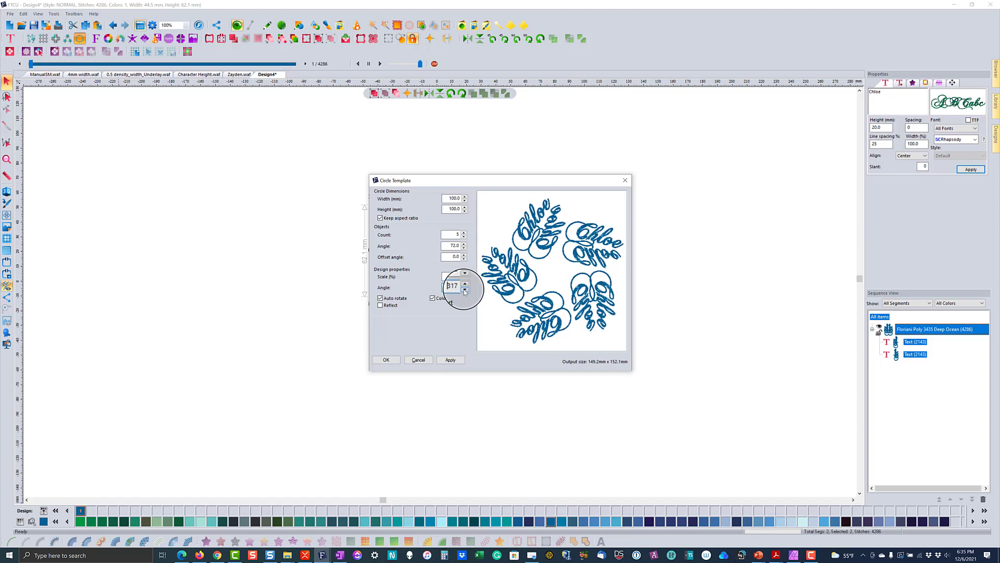
{"action": "left_click", "coordinate": [465, 289]}
{"action": "left_click", "coordinate": [465, 289]}
{"action": "left_click", "coordinate": [465, 290]}
{"action": "left_click", "coordinate": [465, 290]}
{"action": "left_click", "coordinate": [465, 290]}
{"action": "left_click_drag", "start_coordinate": [465, 290], "coordinate": [465, 289]}
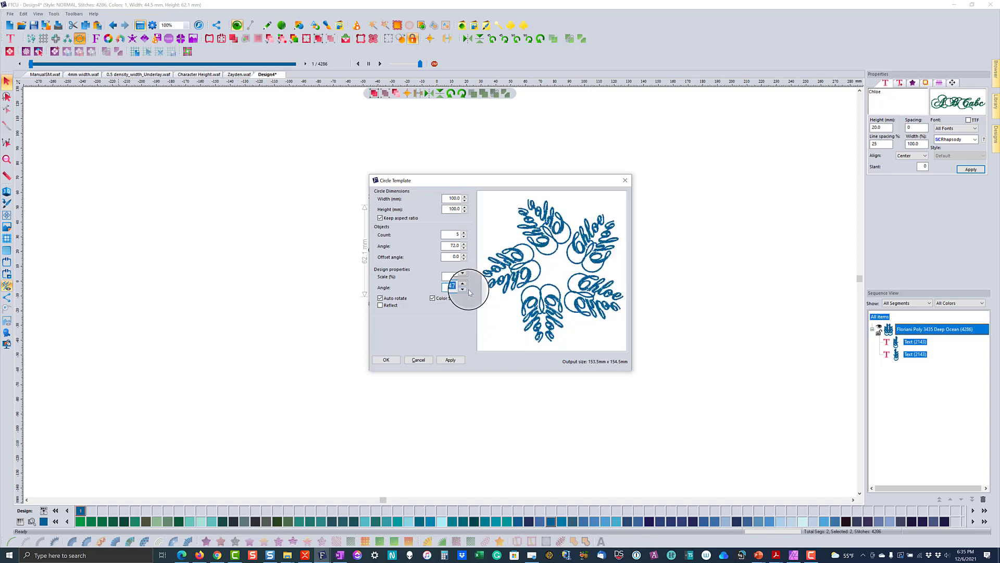
{"action": "left_click", "coordinate": [464, 284]}
{"action": "left_click", "coordinate": [464, 284]}
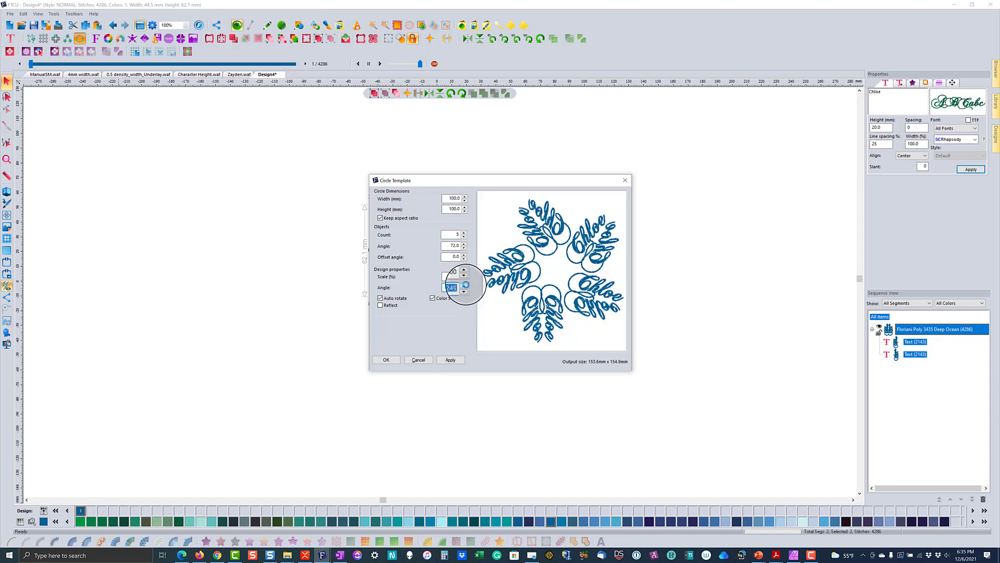
{"action": "left_click", "coordinate": [464, 285]}
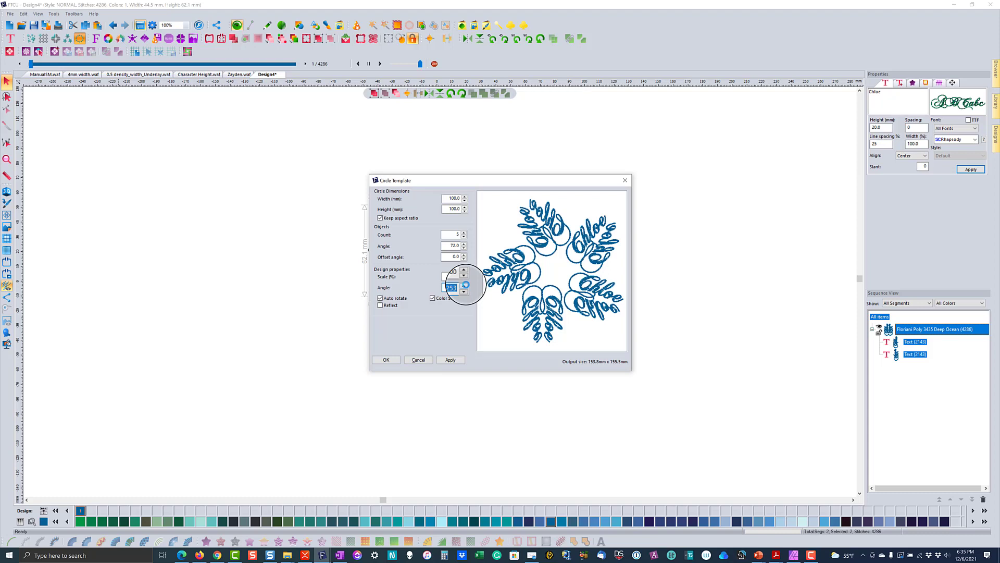
{"action": "left_click", "coordinate": [464, 285]}
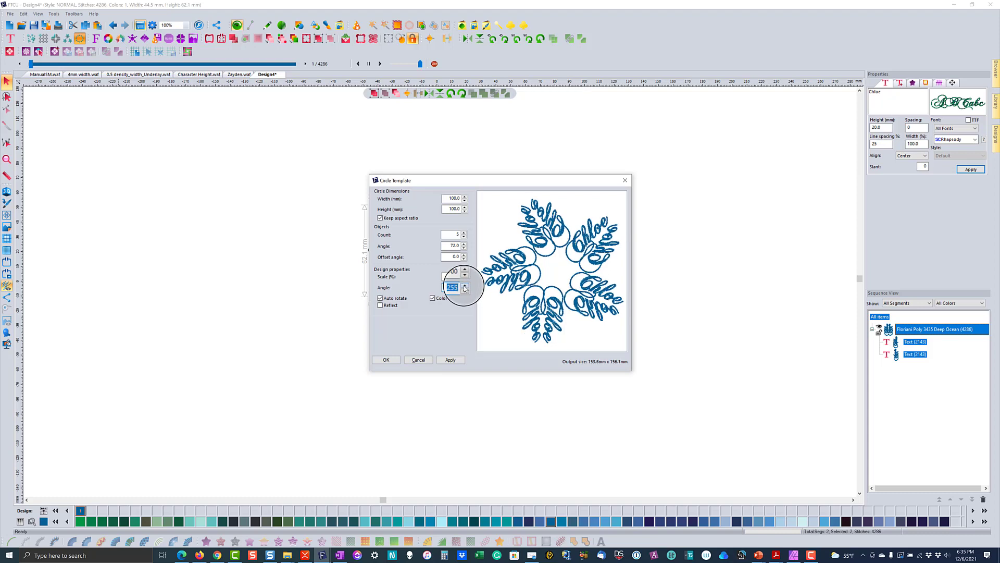
{"action": "left_click", "coordinate": [464, 285]}
{"action": "left_click", "coordinate": [464, 284]}
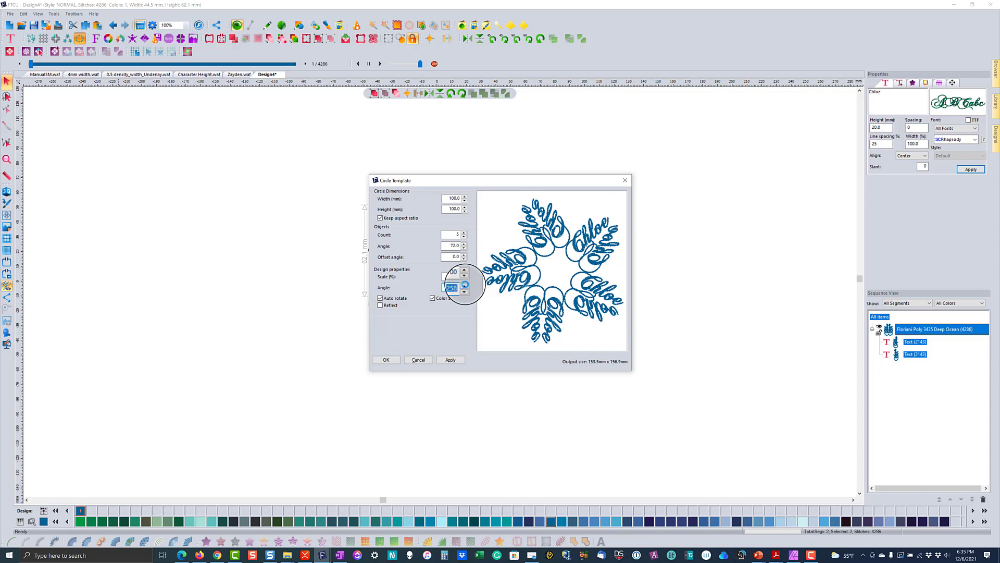
{"action": "left_click", "coordinate": [464, 284]}
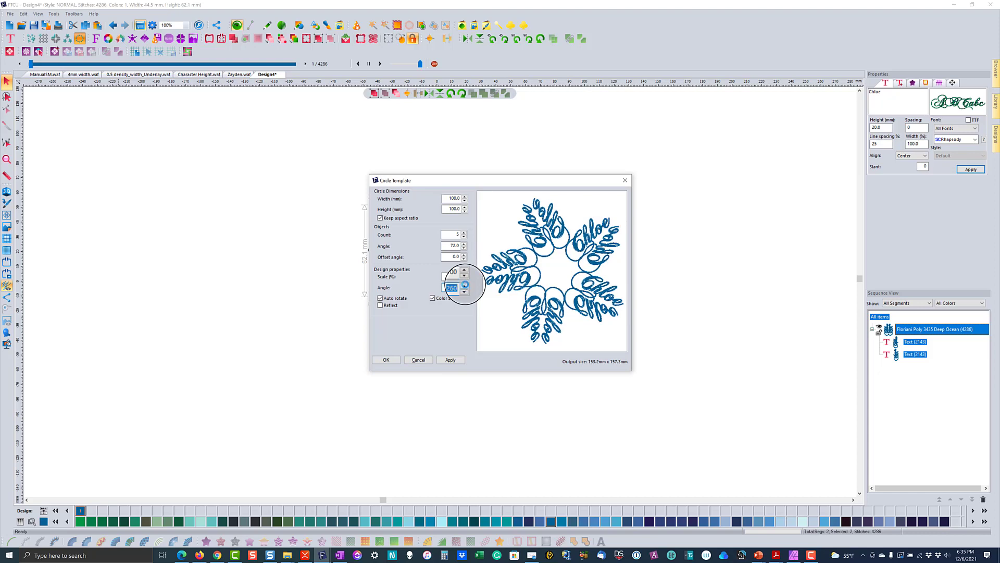
{"action": "left_click", "coordinate": [464, 284]}
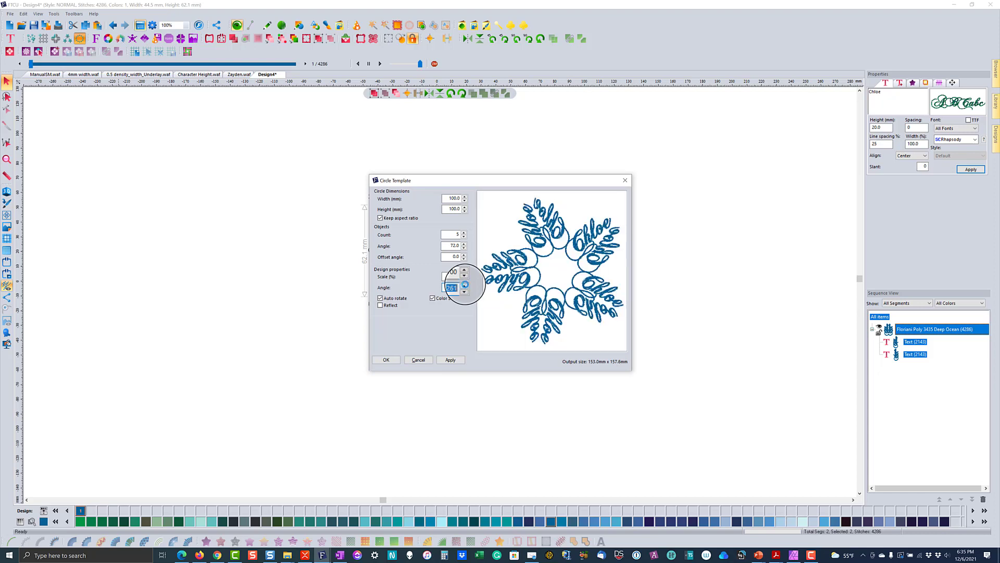
{"action": "left_click", "coordinate": [464, 284]}
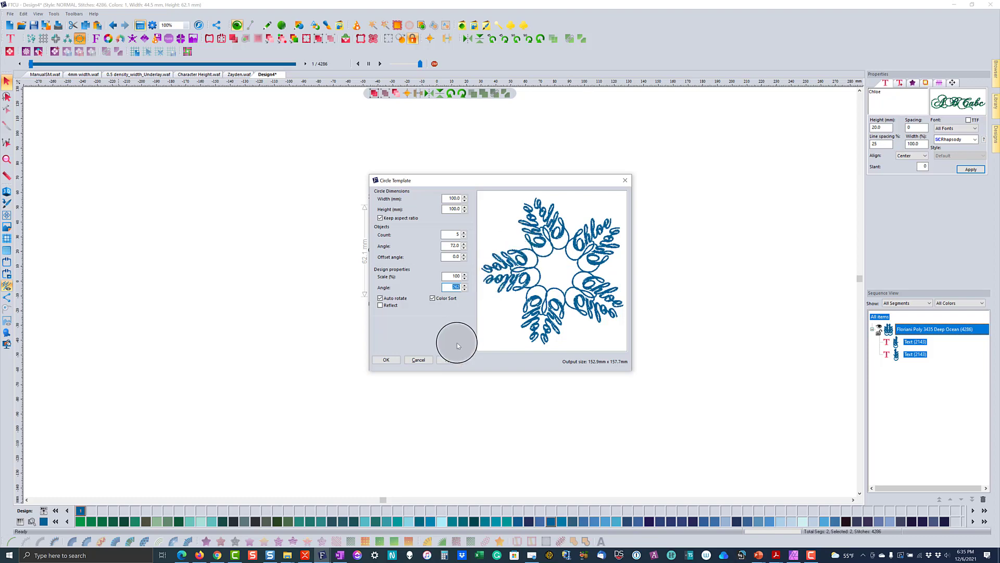
{"action": "left_click", "coordinate": [391, 362]}
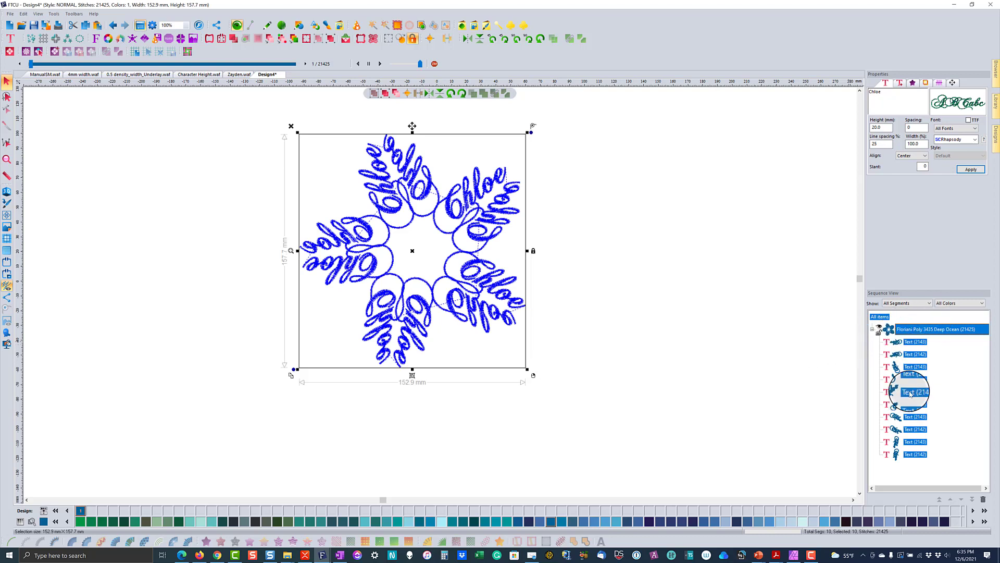
- Set the trim type to Never and the lock type to Around trim for all names in the circle
{"action": "left_click", "coordinate": [900, 83]}
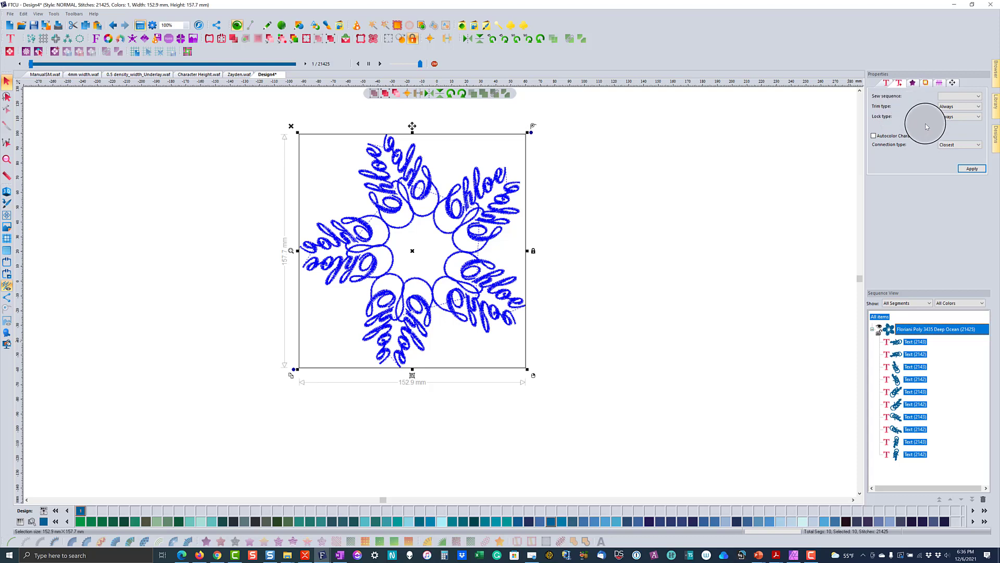
{"action": "left_click", "coordinate": [950, 107]}
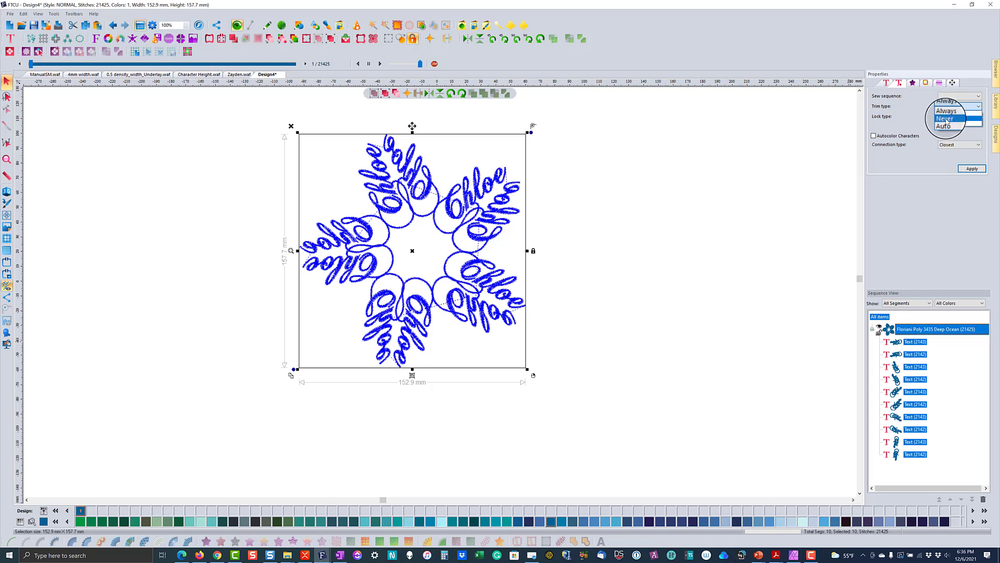
{"action": "left_click", "coordinate": [946, 119]}
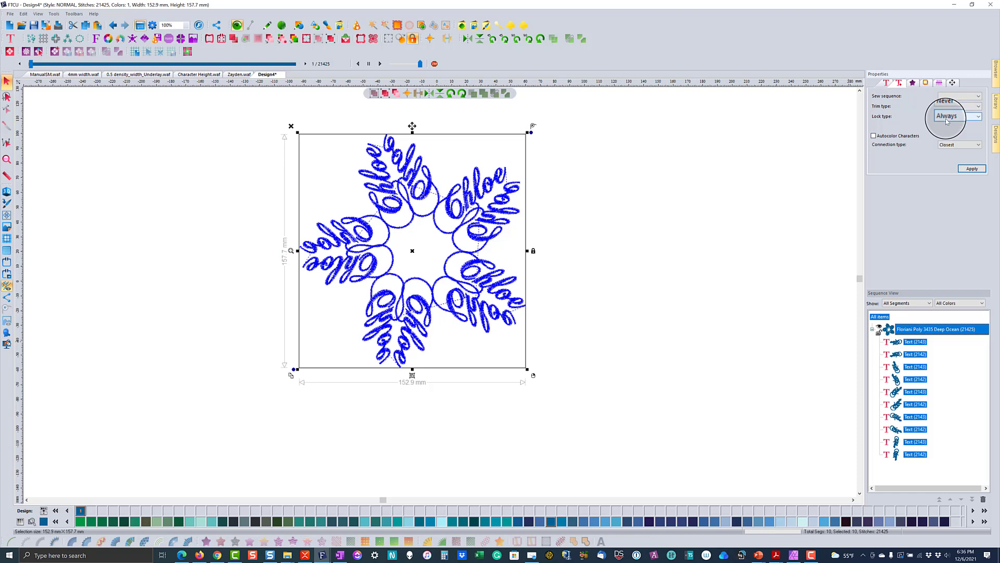
{"action": "left_click", "coordinate": [948, 116]}
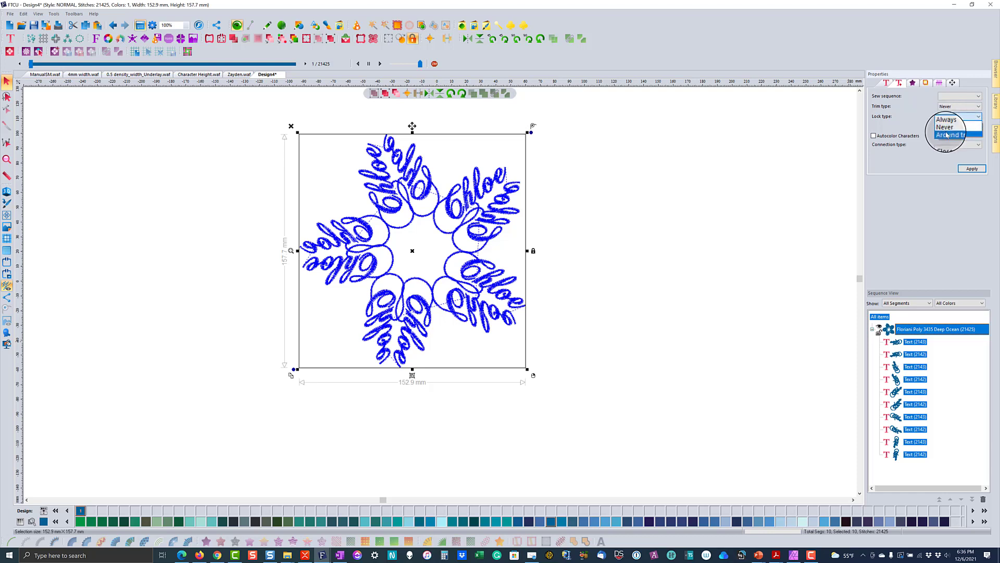
{"action": "left_click", "coordinate": [947, 134]}
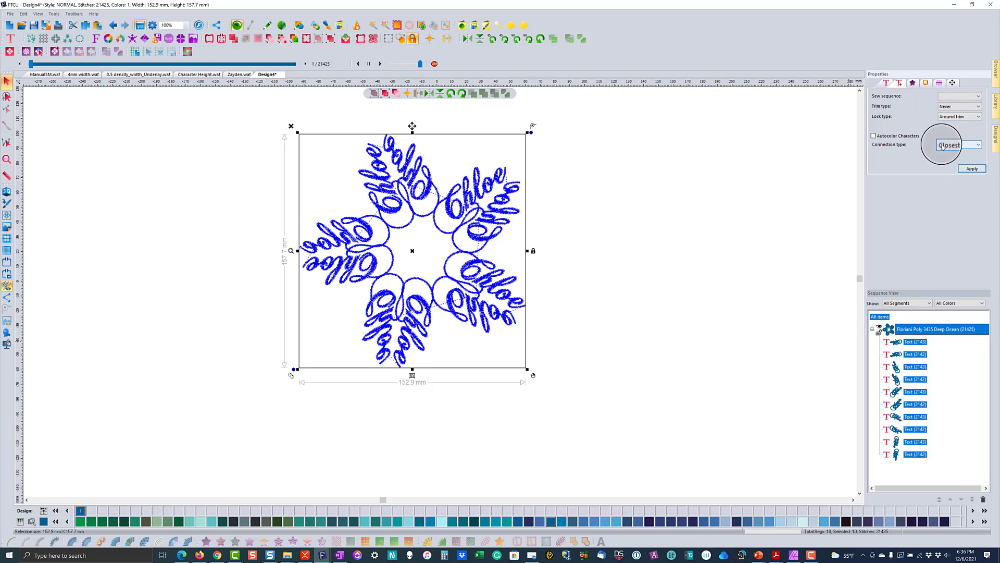
{"action": "left_click", "coordinate": [972, 170]}
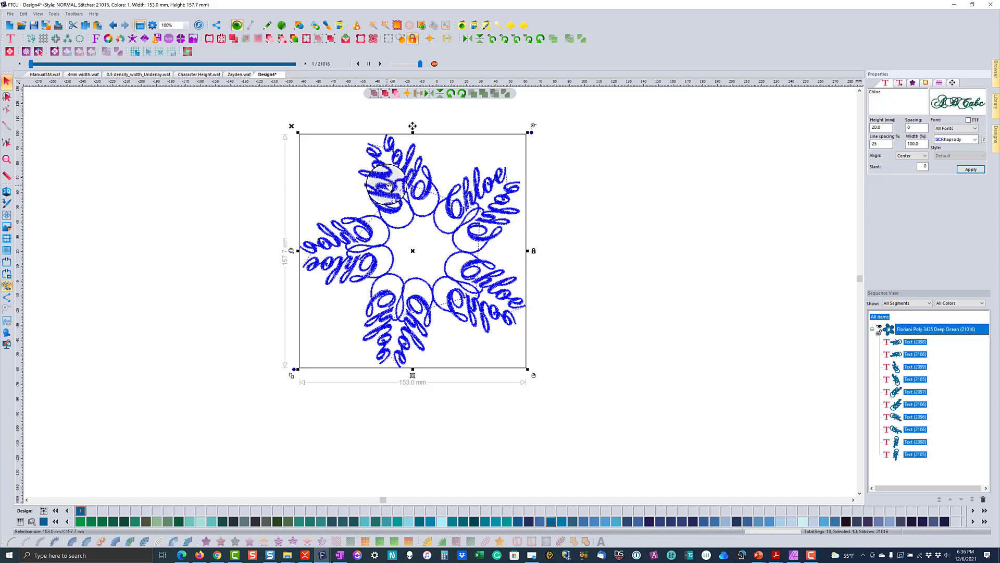
- Reselect the whole circle design and rotate it clockwise until one name pair points straight up
{"action": "left_click", "coordinate": [560, 214]}
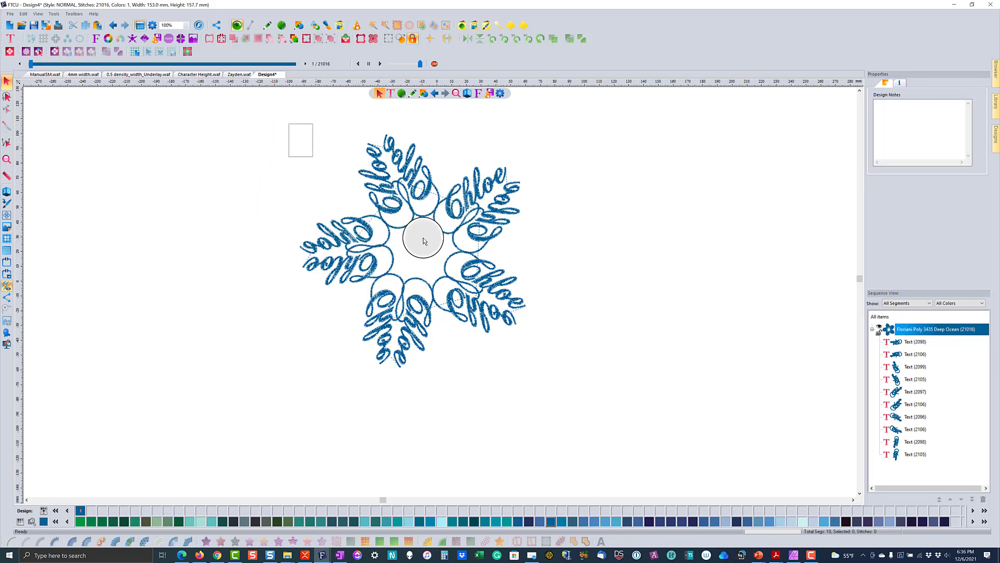
{"action": "left_click_drag", "start_coordinate": [423, 240], "coordinate": [568, 385]}
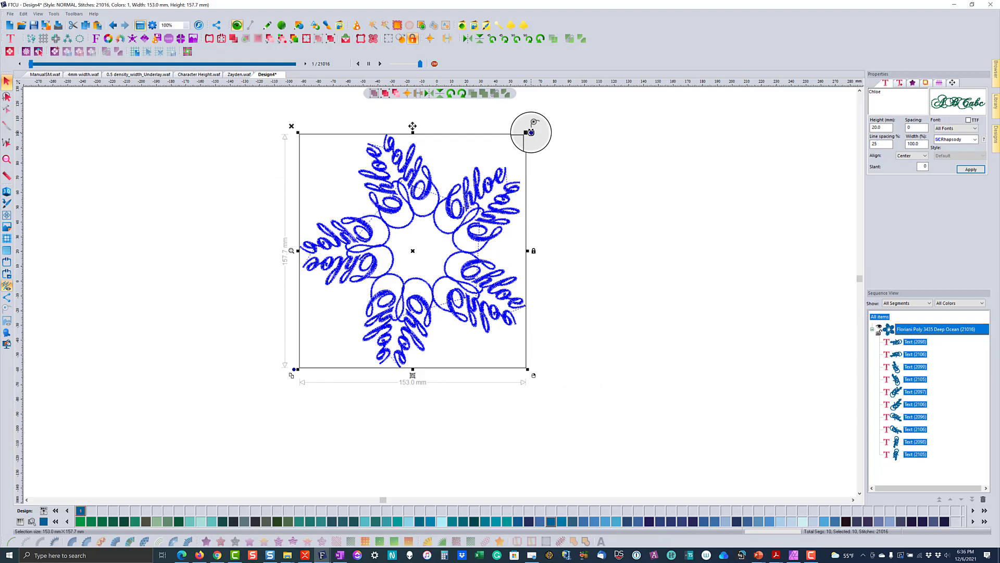
{"action": "left_click_drag", "start_coordinate": [531, 133], "coordinate": [549, 176]}
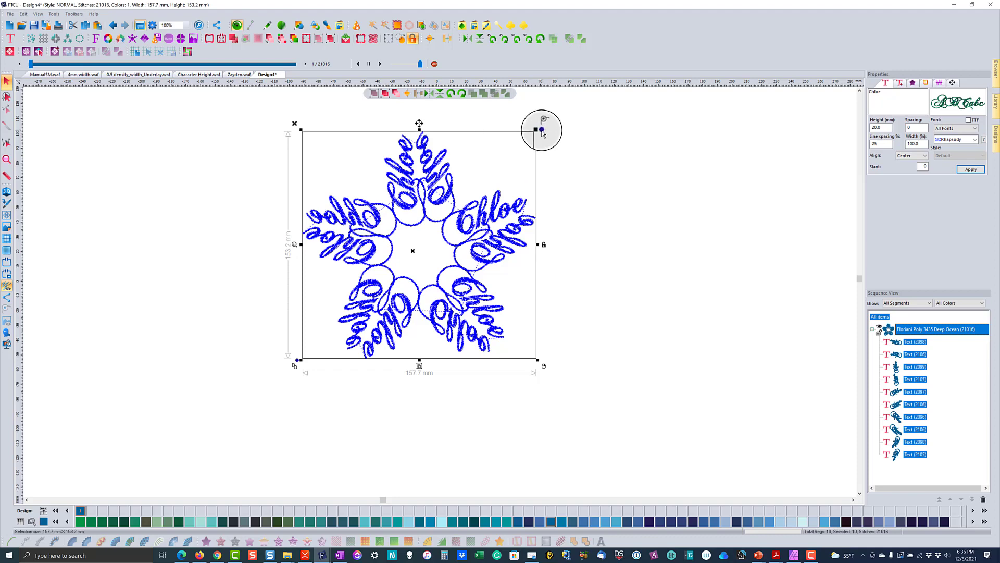
{"action": "left_click_drag", "start_coordinate": [541, 129], "coordinate": [539, 133]}
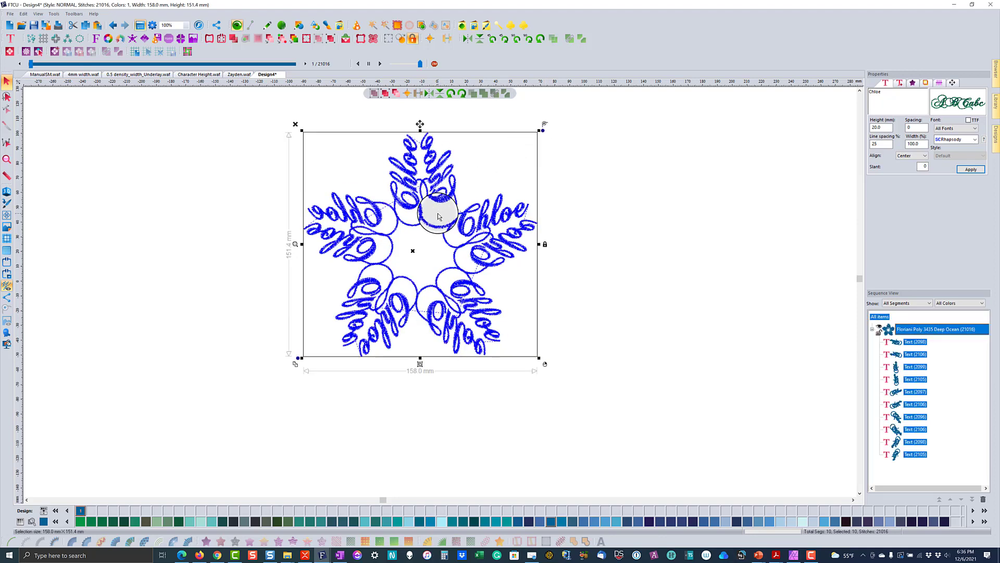
- Step through the text segments from first to last in the sequence to examine their sewing order around the circle
{"action": "left_click", "coordinate": [896, 343]}
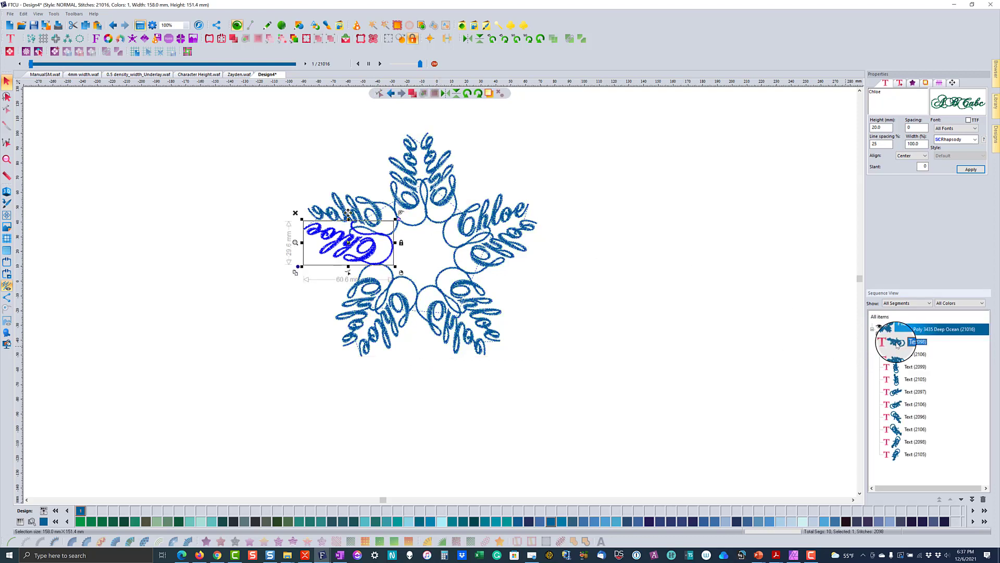
{"action": "key", "text": "Down"}
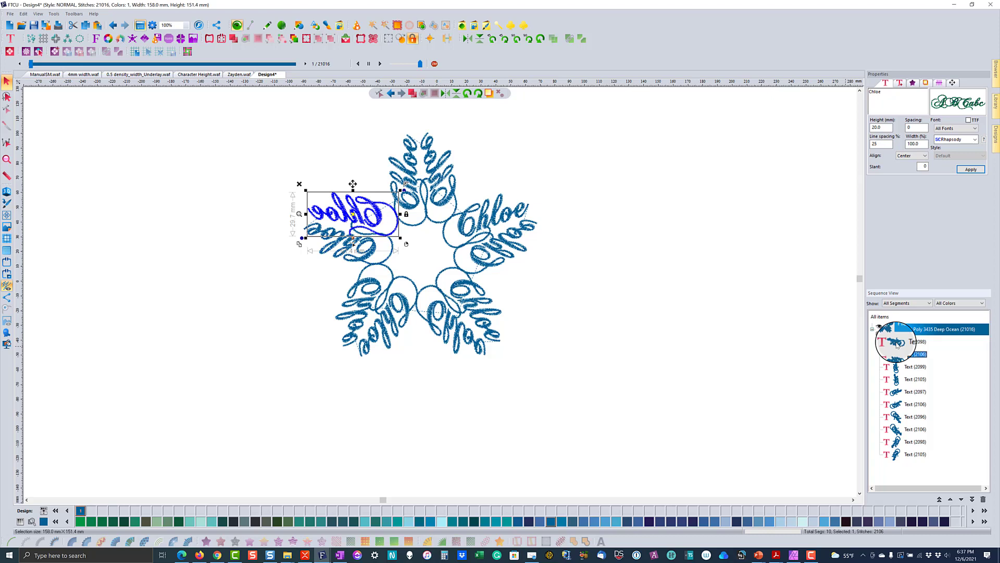
{"action": "key", "text": "Down"}
{"action": "key", "text": "Down"}
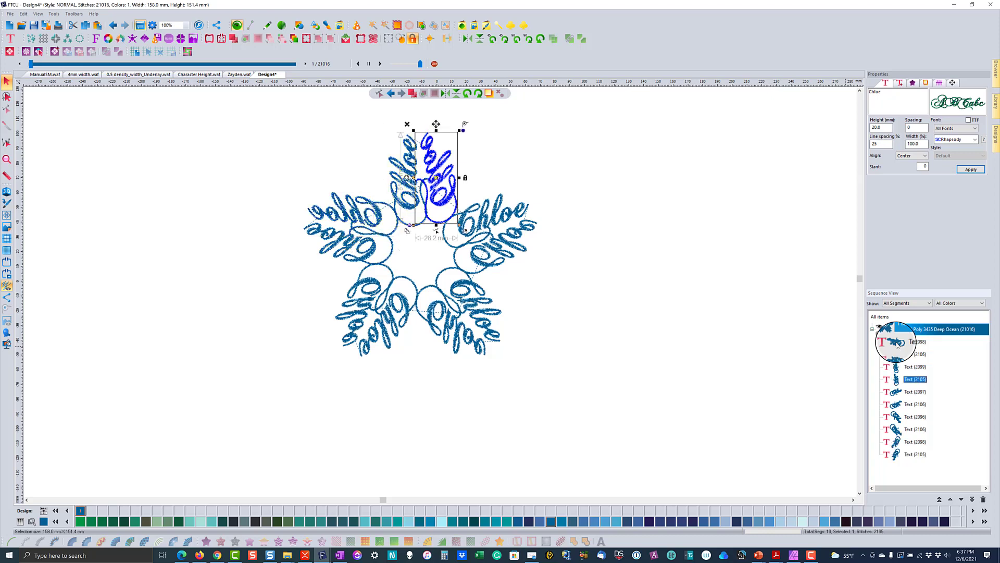
{"action": "key", "text": "Down"}
{"action": "key", "text": "Down"}
{"action": "key", "text": "Down"}
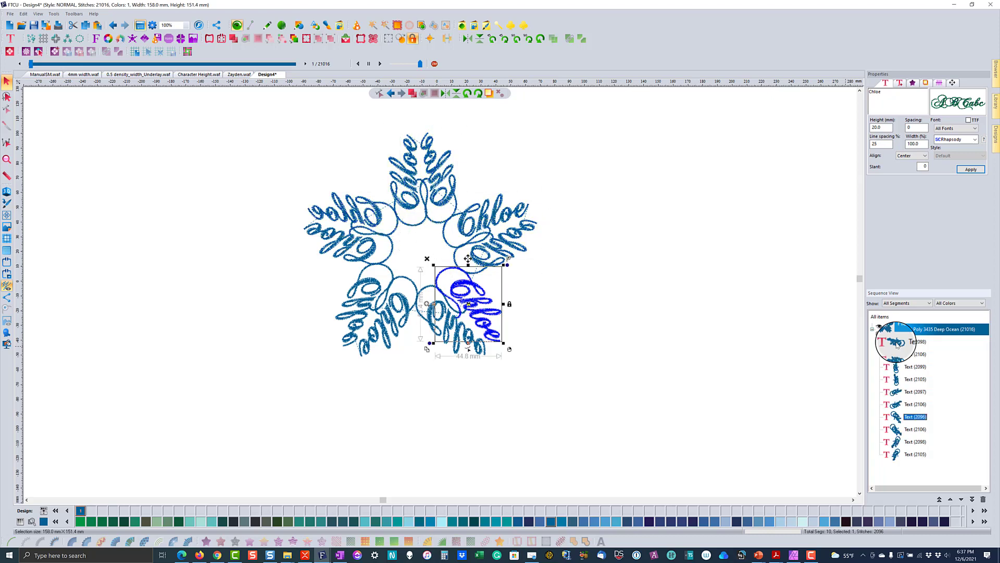
{"action": "key", "text": "Down"}
{"action": "key", "text": "Down"}
{"action": "key", "text": "Down"}
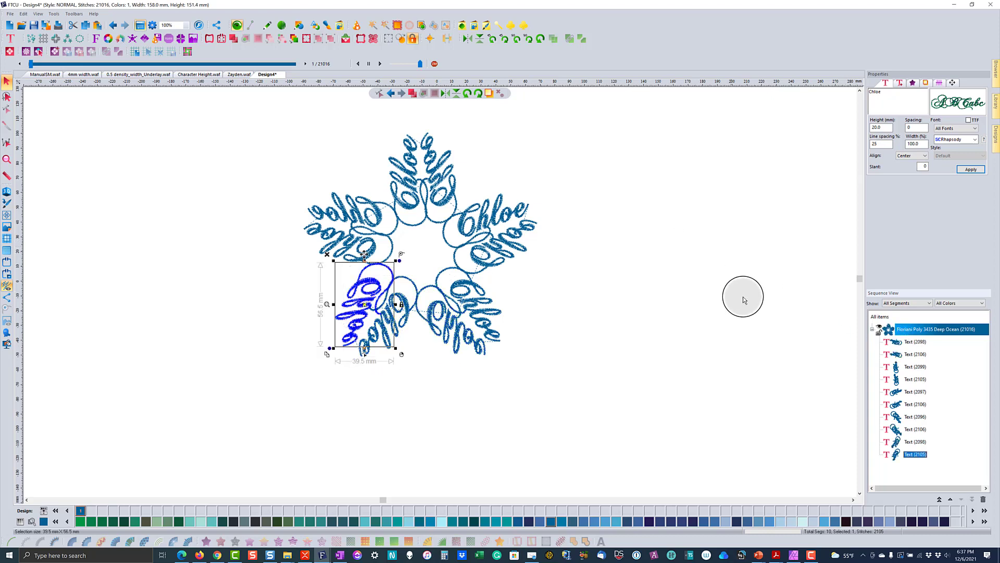
- Break up the first name in the sewing sequence into separate letter segments
{"action": "left_click", "coordinate": [909, 343]}
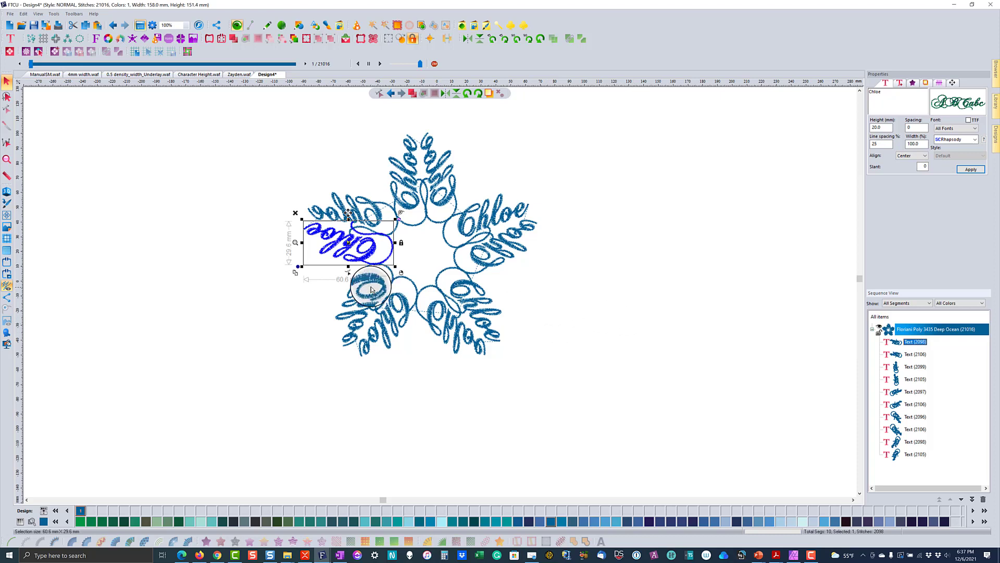
{"action": "right_click", "coordinate": [352, 243]}
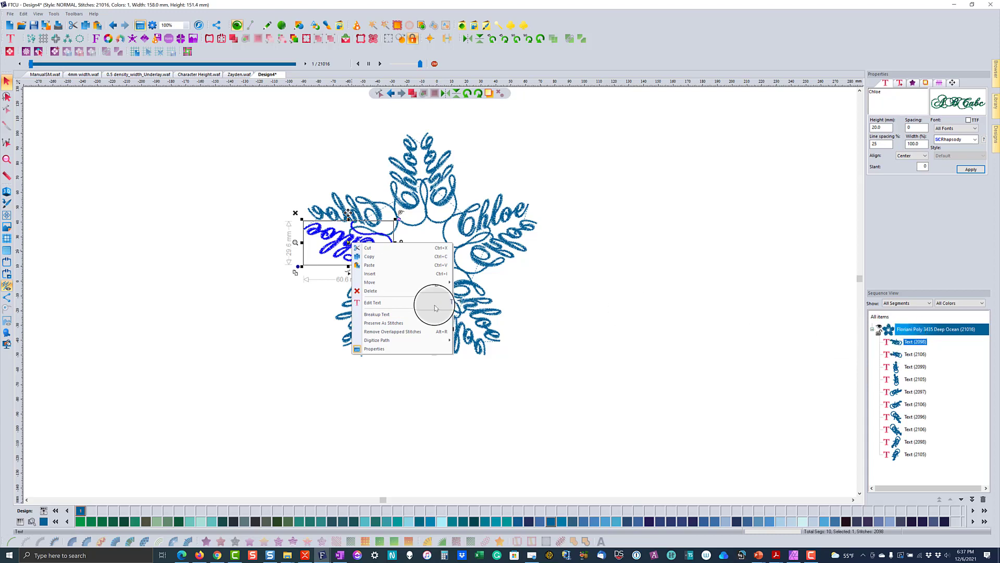
{"action": "left_click", "coordinate": [376, 315]}
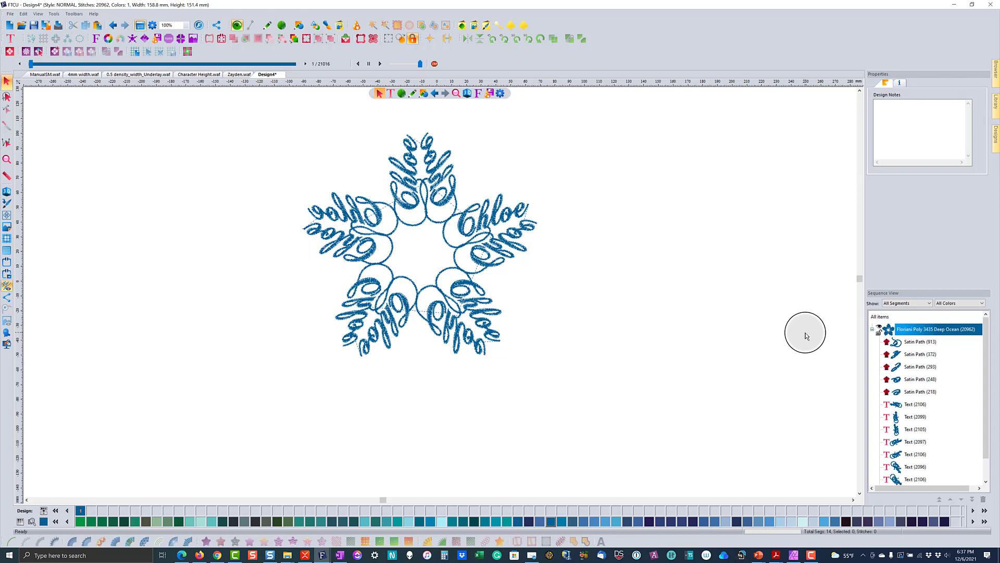
- Step through the first name's five satin paths to examine their letter order, ending with nothing selected
{"action": "left_click", "coordinate": [913, 343]}
{"action": "left_click", "coordinate": [913, 354]}
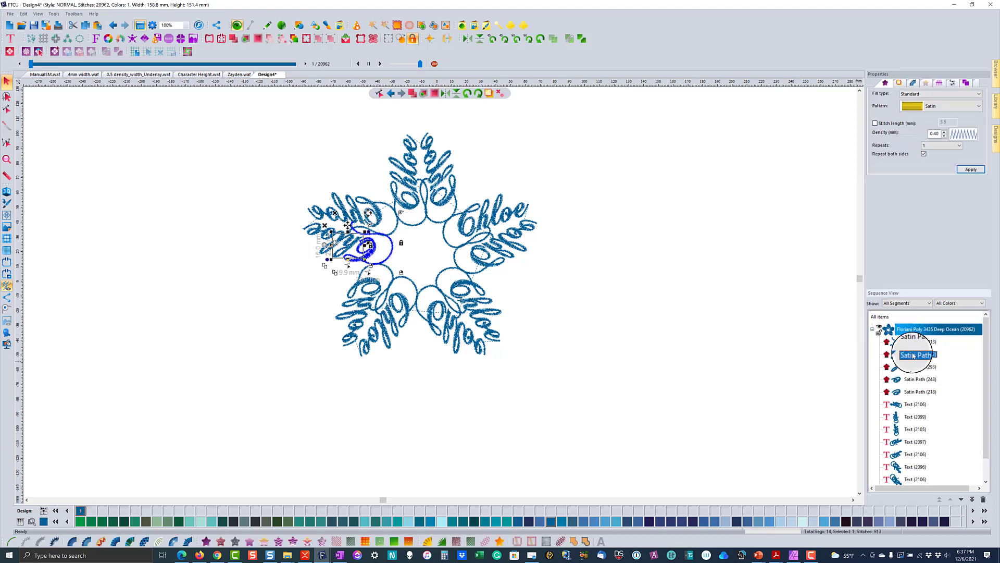
{"action": "left_click", "coordinate": [914, 367]}
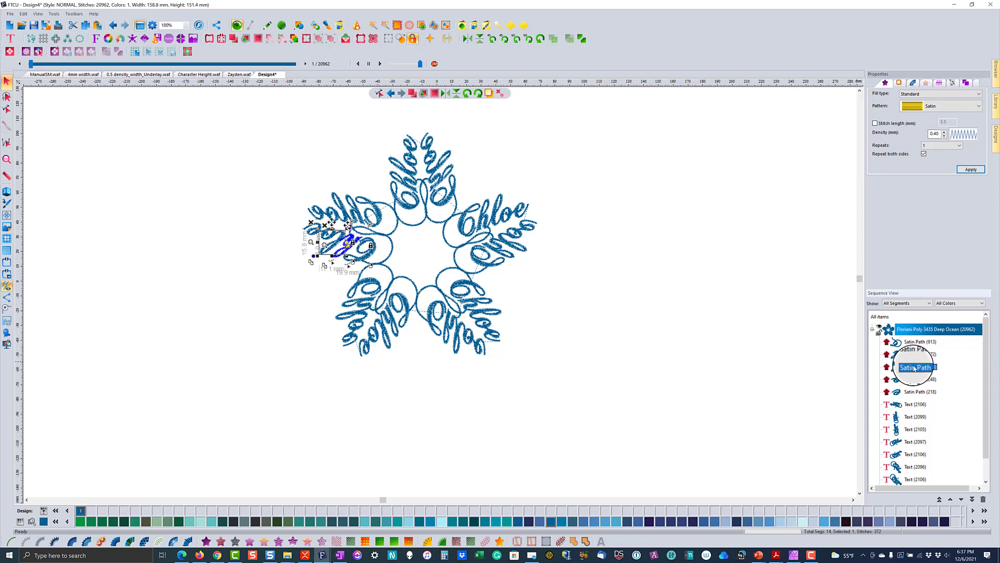
{"action": "left_click", "coordinate": [916, 380]}
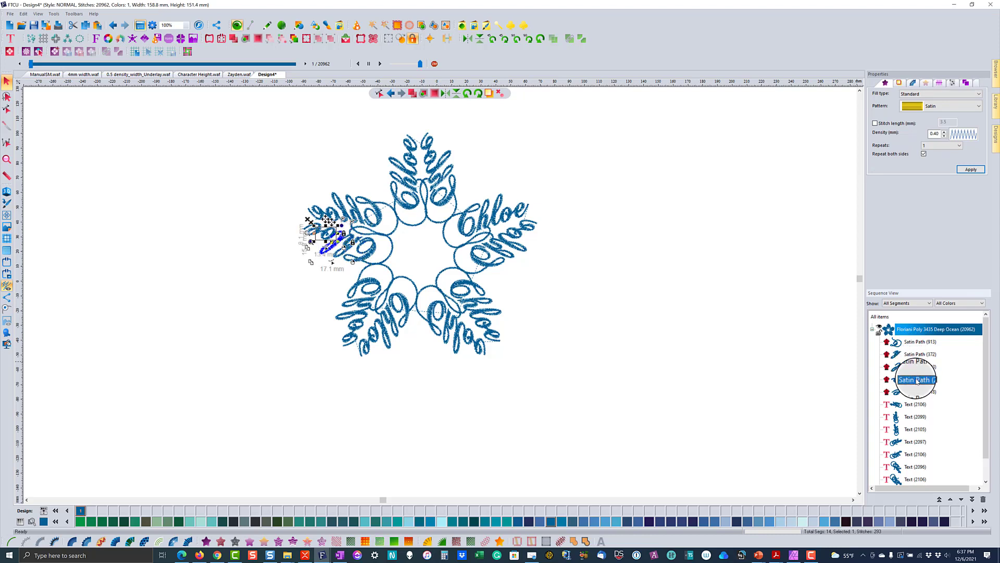
{"action": "left_click", "coordinate": [917, 392]}
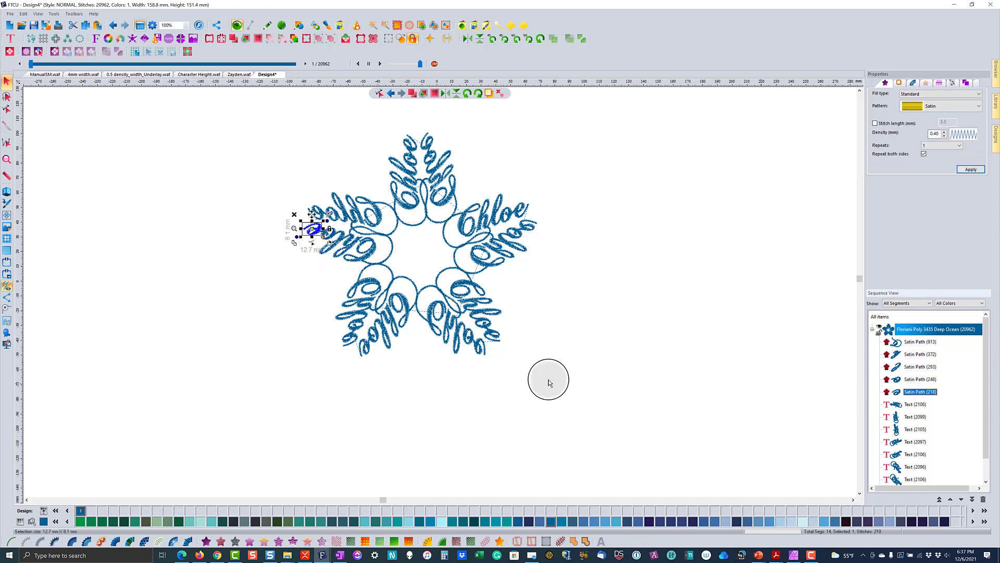
{"action": "left_click", "coordinate": [289, 306]}
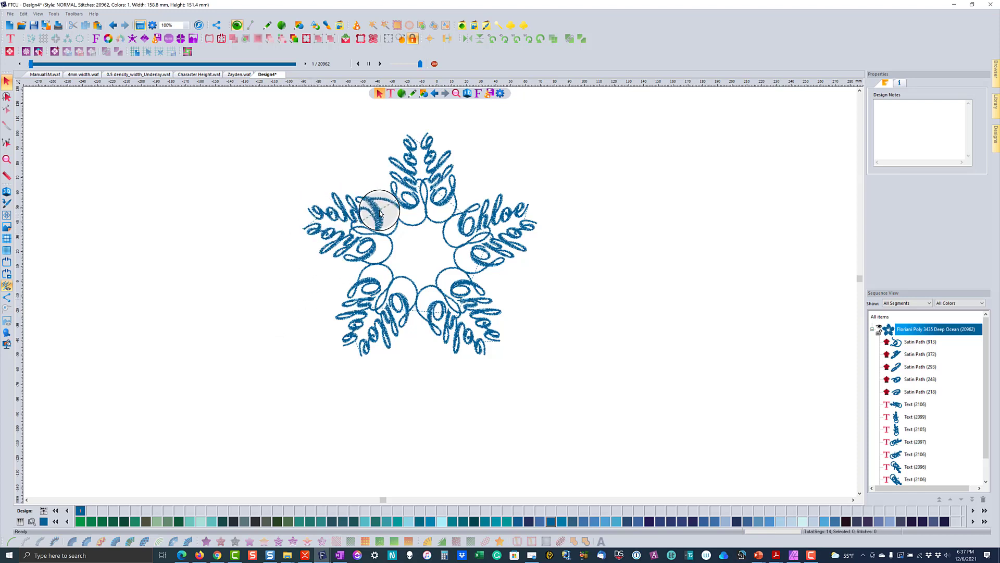
- Break up the second name in the sequence, the mirrored partner of the first, into separate letter segments
{"action": "left_click", "coordinate": [346, 218]}
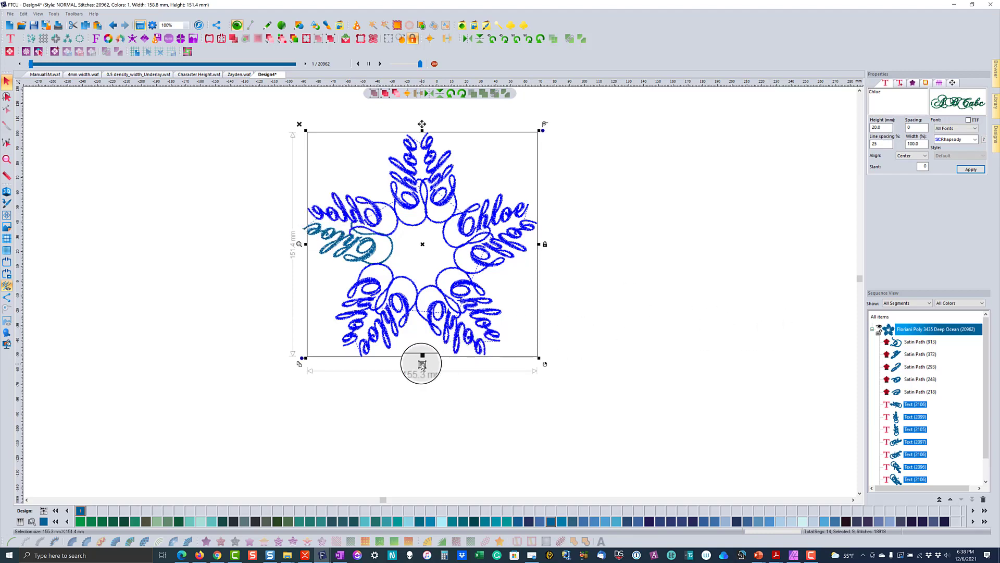
{"action": "left_click", "coordinate": [258, 205]}
{"action": "left_click", "coordinate": [342, 222]}
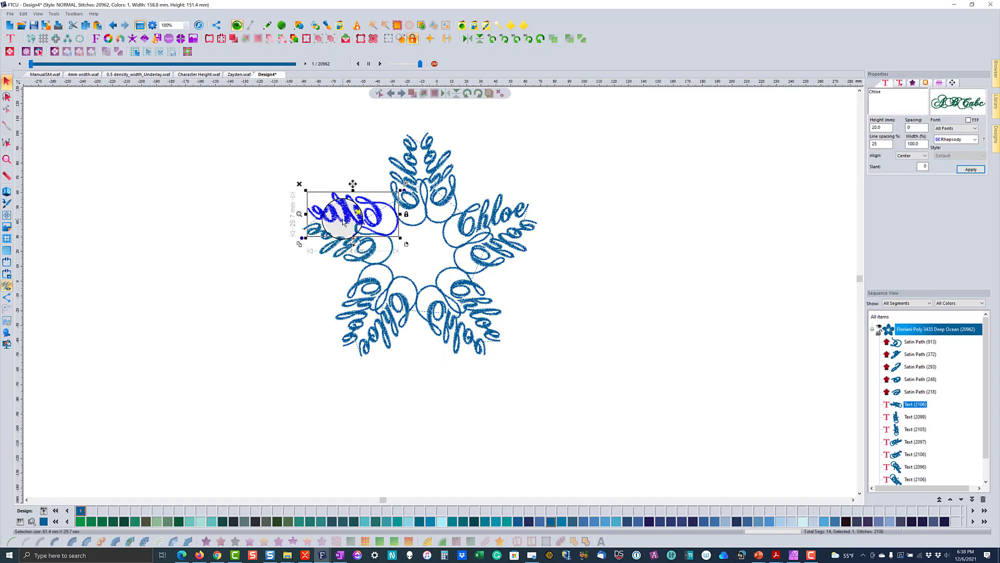
{"action": "right_click", "coordinate": [345, 219]}
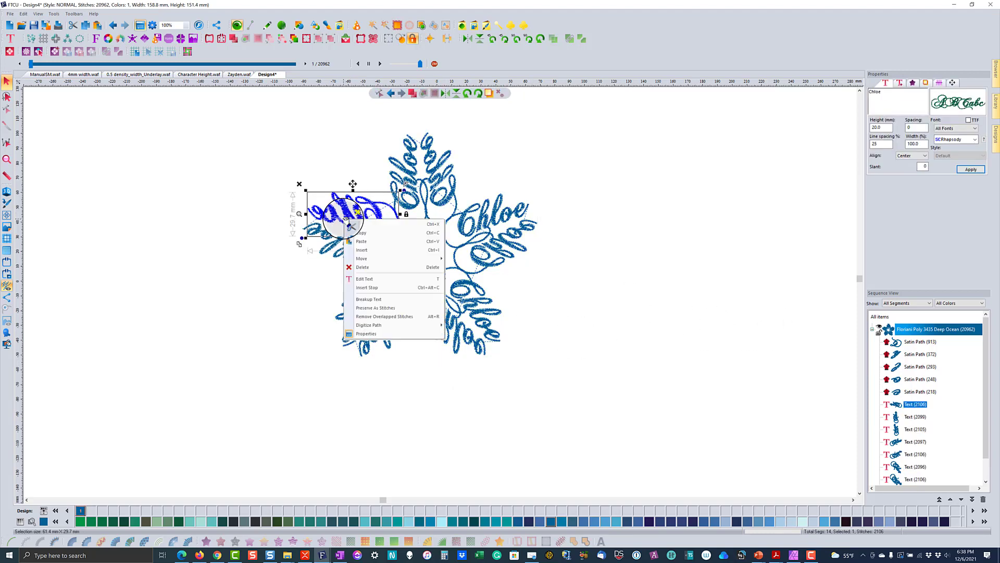
{"action": "left_click", "coordinate": [374, 300]}
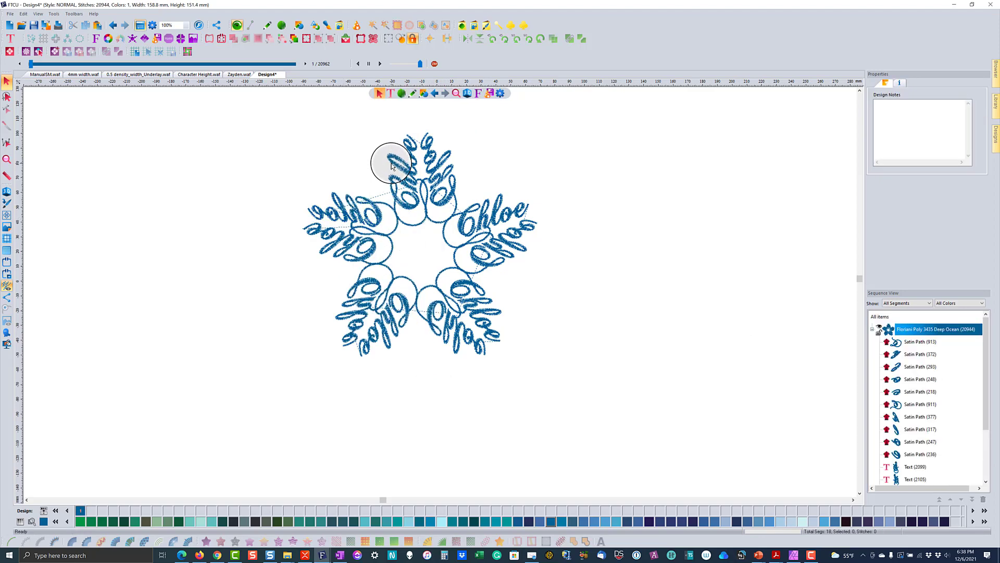
- Break up both names of the pair that points straight up into separate letter segments
{"action": "left_click", "coordinate": [391, 163]}
{"action": "right_click", "coordinate": [391, 163]}
{"action": "left_click", "coordinate": [417, 244]}
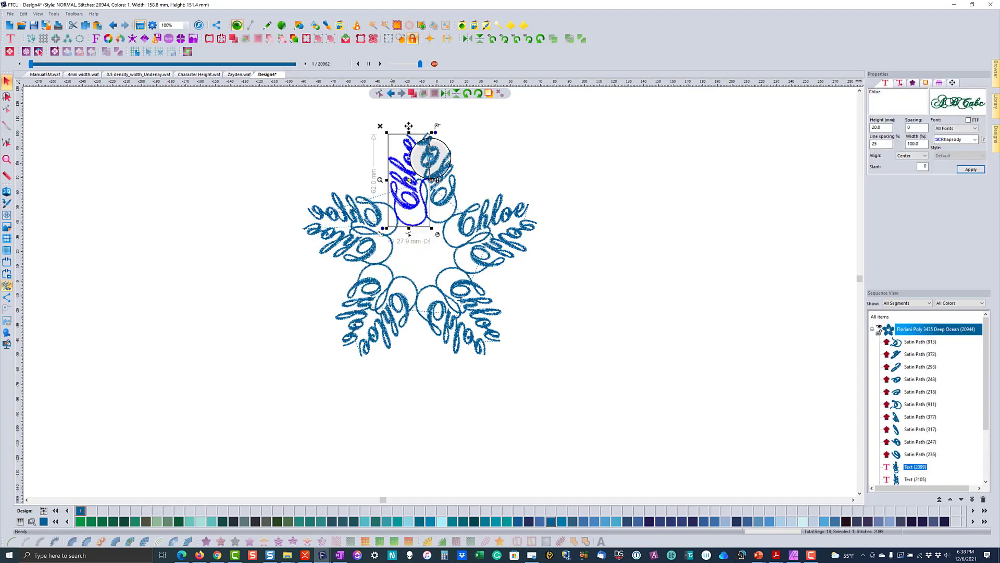
{"action": "left_click", "coordinate": [450, 156]}
{"action": "right_click", "coordinate": [451, 156]}
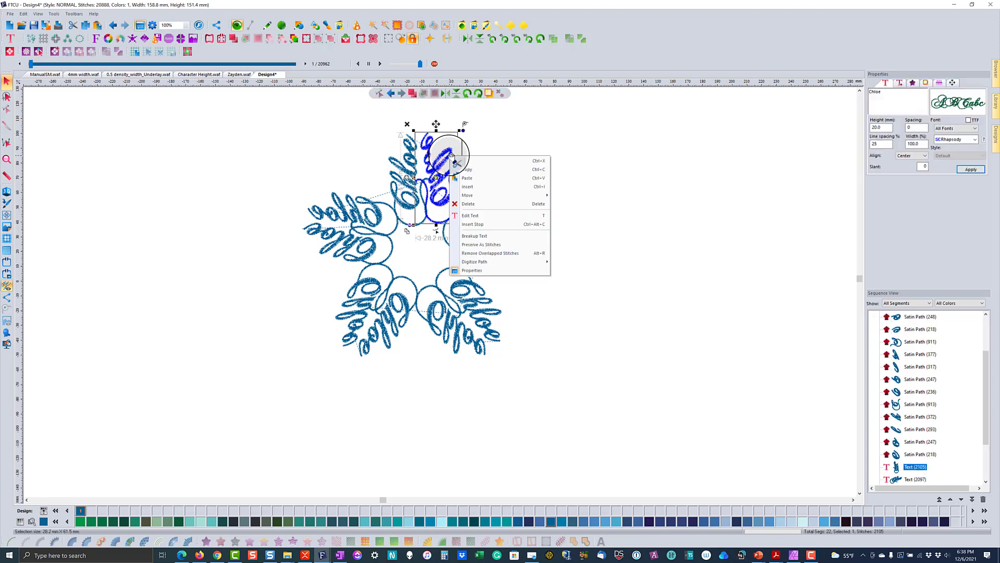
{"action": "left_click", "coordinate": [473, 235]}
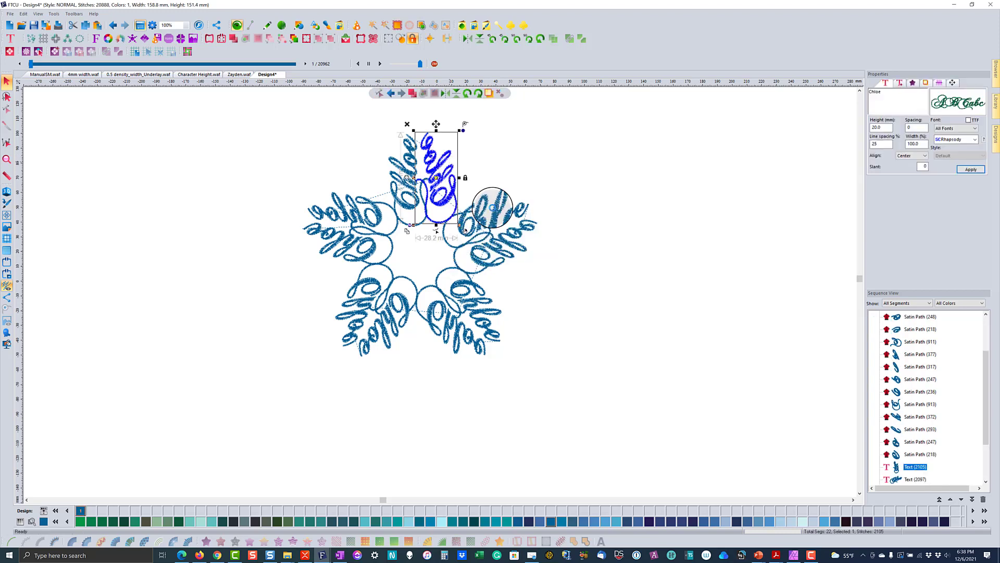
- Break up both names of the star's upper-right pair into separate letter segments
{"action": "left_click", "coordinate": [495, 197]}
{"action": "right_click", "coordinate": [498, 199]}
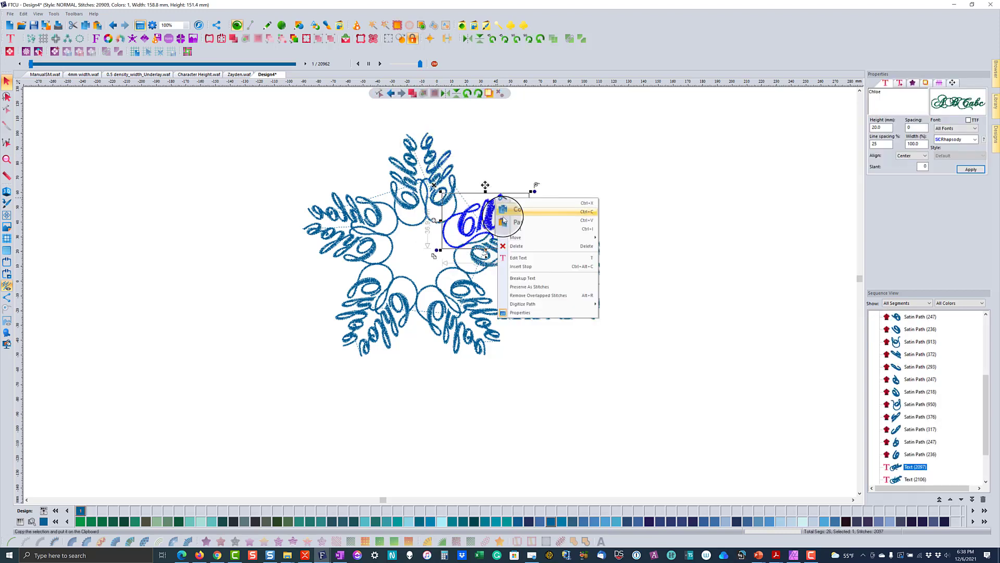
{"action": "left_click", "coordinate": [532, 278]}
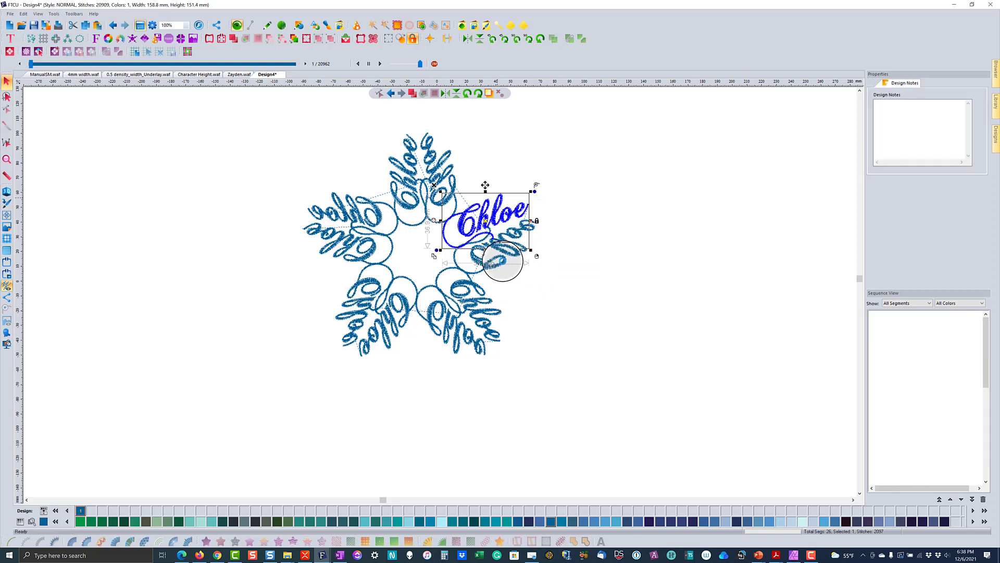
{"action": "left_click", "coordinate": [502, 264]}
{"action": "right_click", "coordinate": [501, 265]}
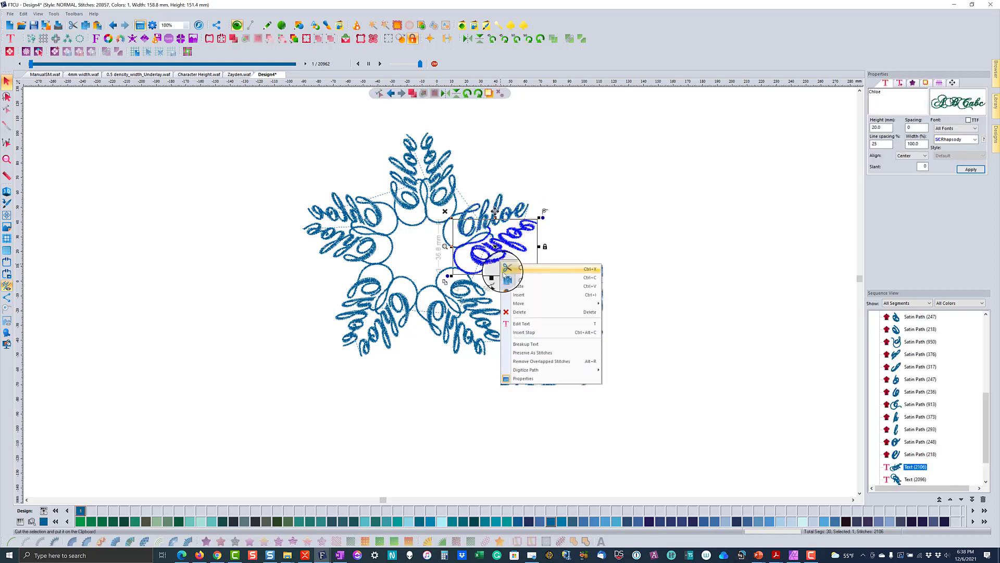
- Break up both names of the star's lower-right pair into separate letter segments
{"action": "left_click", "coordinate": [498, 336]}
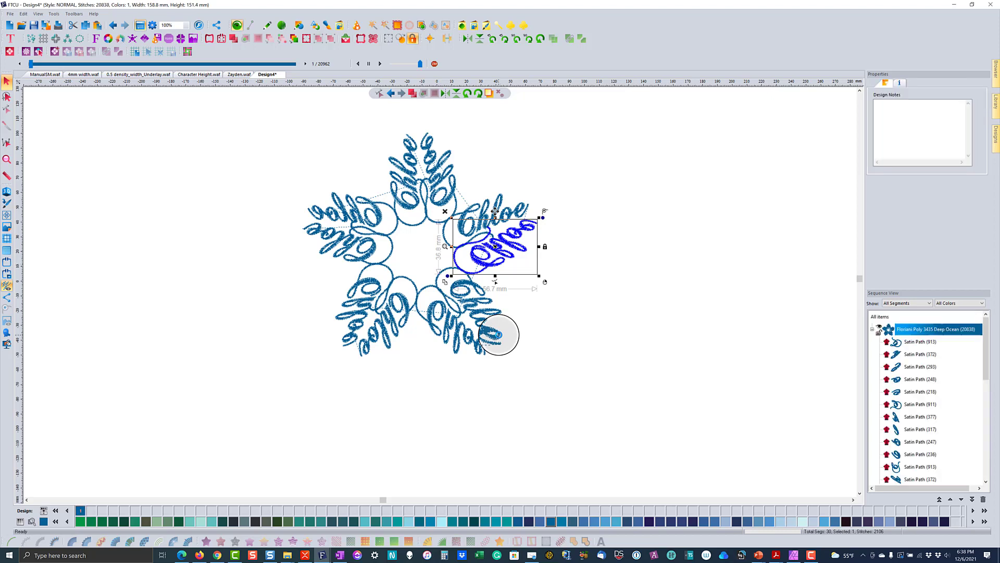
{"action": "right_click", "coordinate": [498, 336]}
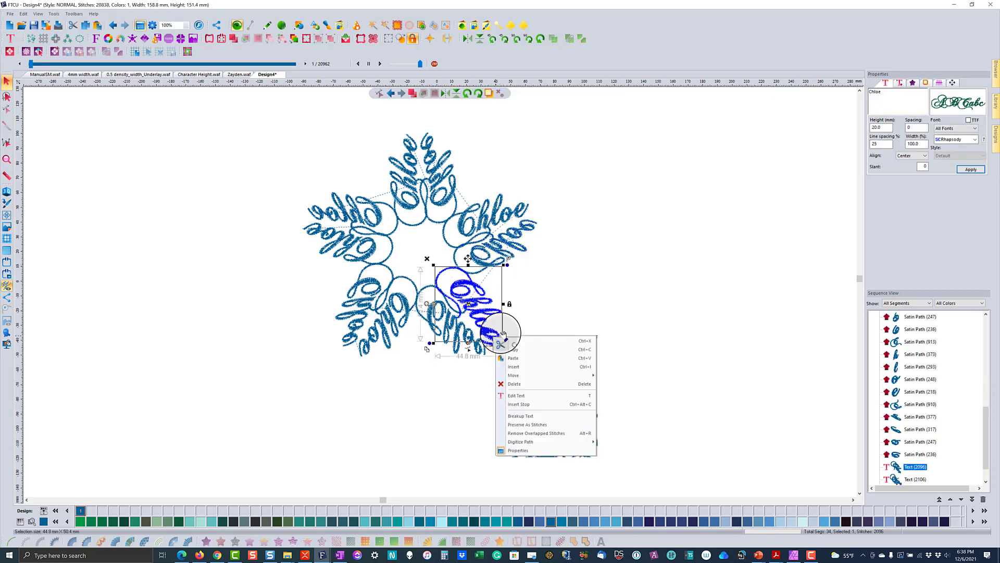
{"action": "left_click", "coordinate": [504, 413]}
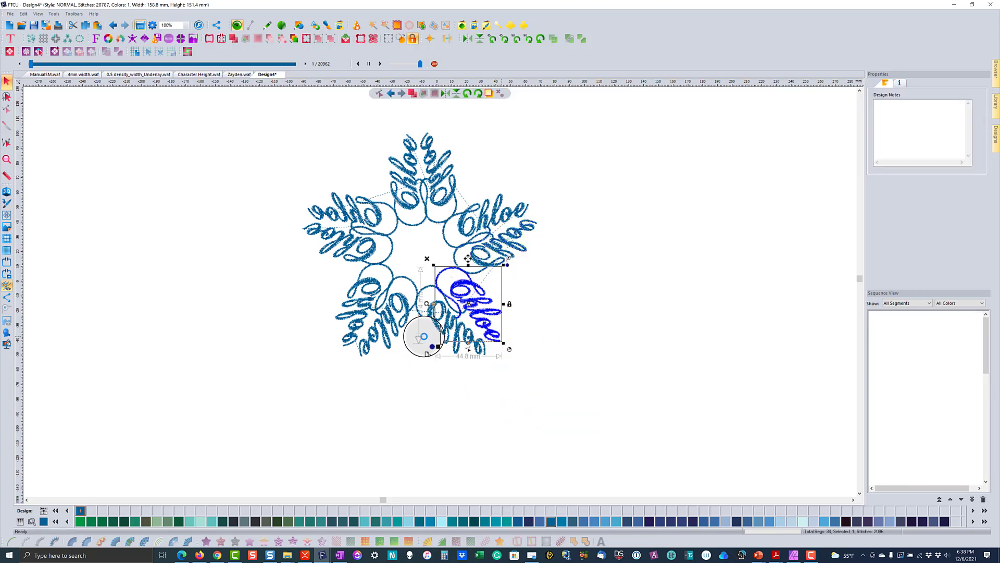
{"action": "left_click", "coordinate": [427, 320]}
{"action": "right_click", "coordinate": [427, 321]}
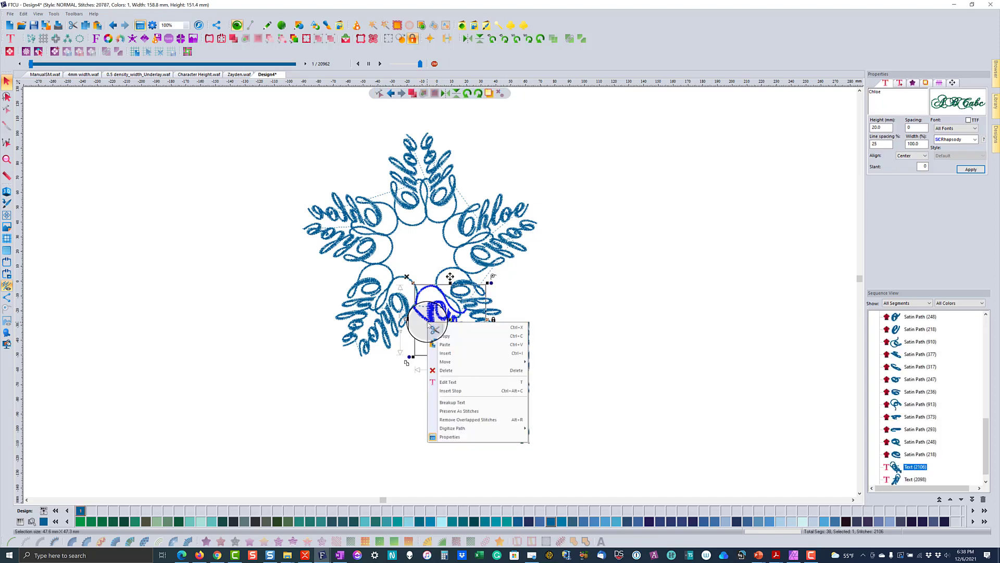
{"action": "left_click", "coordinate": [451, 403]}
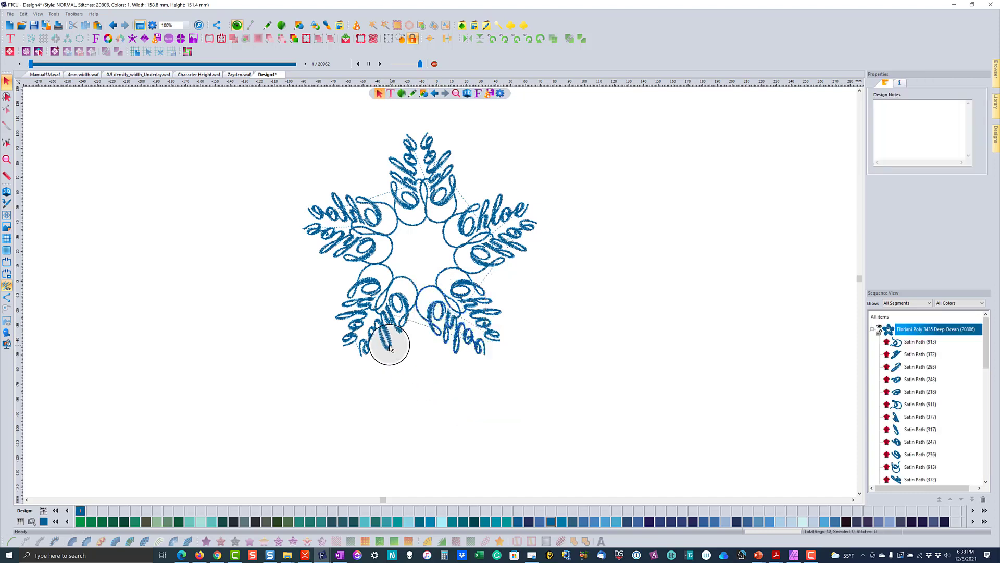
- Break up both names of the star's lower-left pair into separate letter segments
{"action": "left_click", "coordinate": [390, 348]}
{"action": "right_click", "coordinate": [390, 347]}
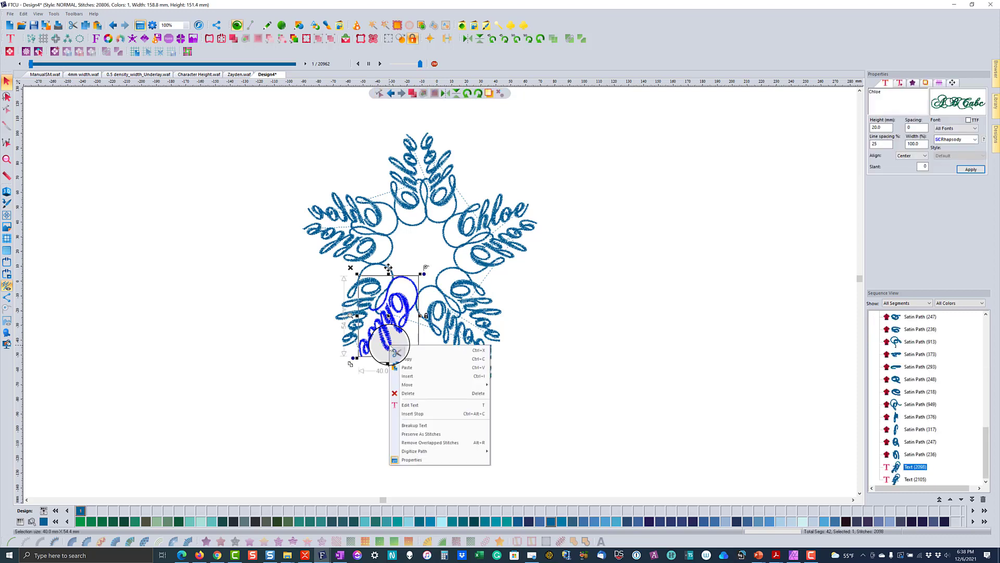
{"action": "left_click", "coordinate": [417, 426]}
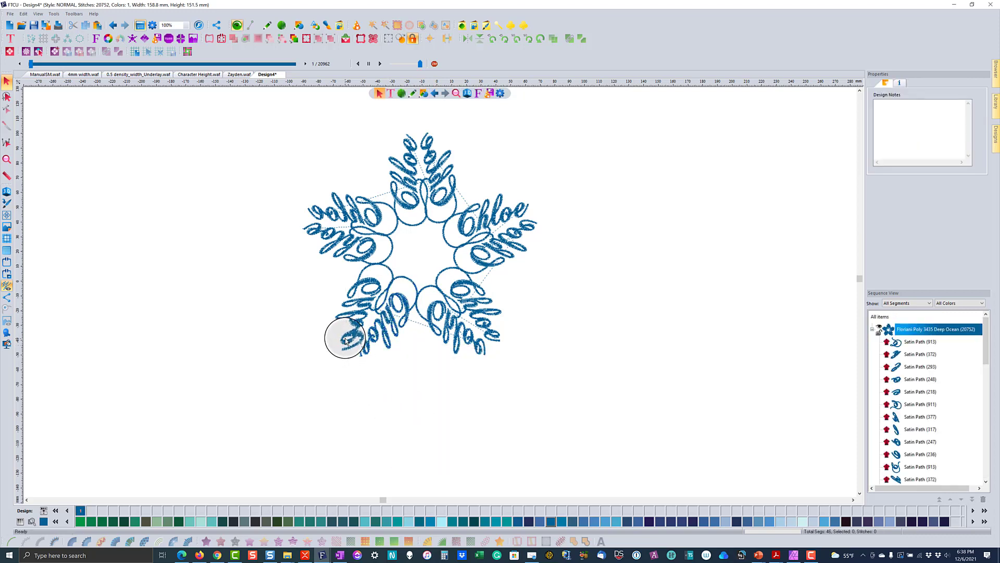
{"action": "left_click", "coordinate": [345, 340]}
{"action": "right_click", "coordinate": [345, 340]}
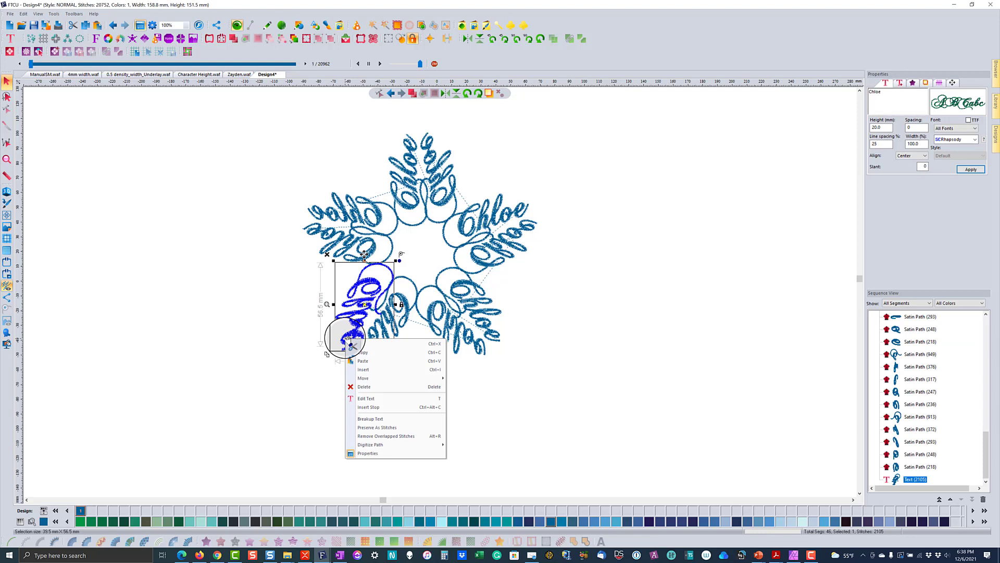
{"action": "left_click", "coordinate": [371, 420]}
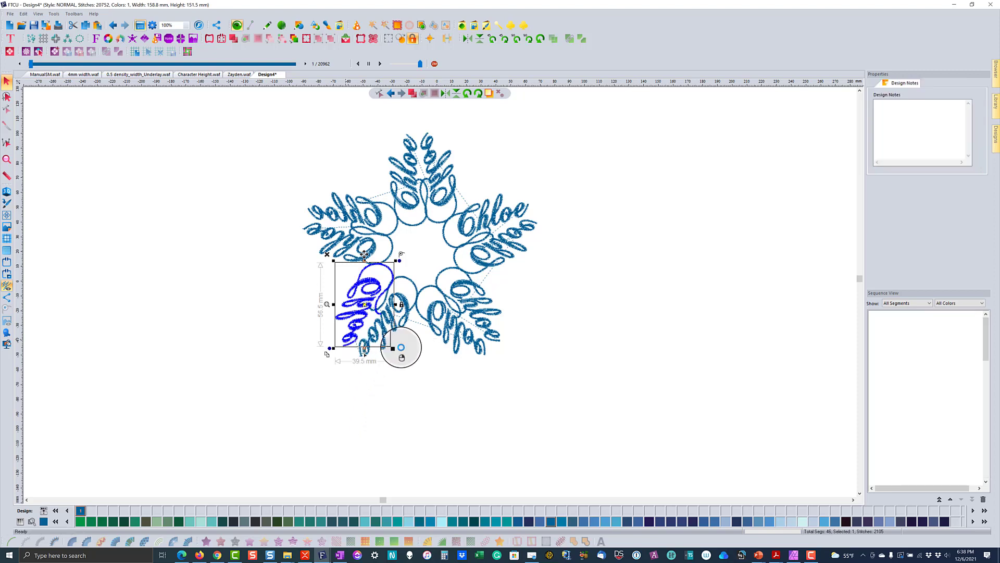
- Show the editable outline of the first satin path, the capital letter, and examine its entry and exit points up close
{"action": "left_click", "coordinate": [899, 342]}
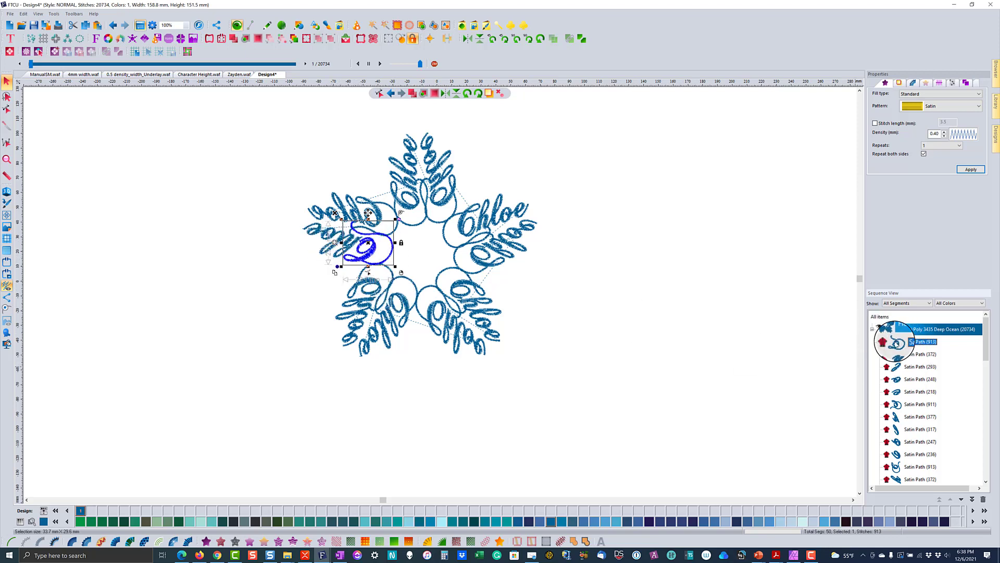
{"action": "left_click", "coordinate": [579, 358]}
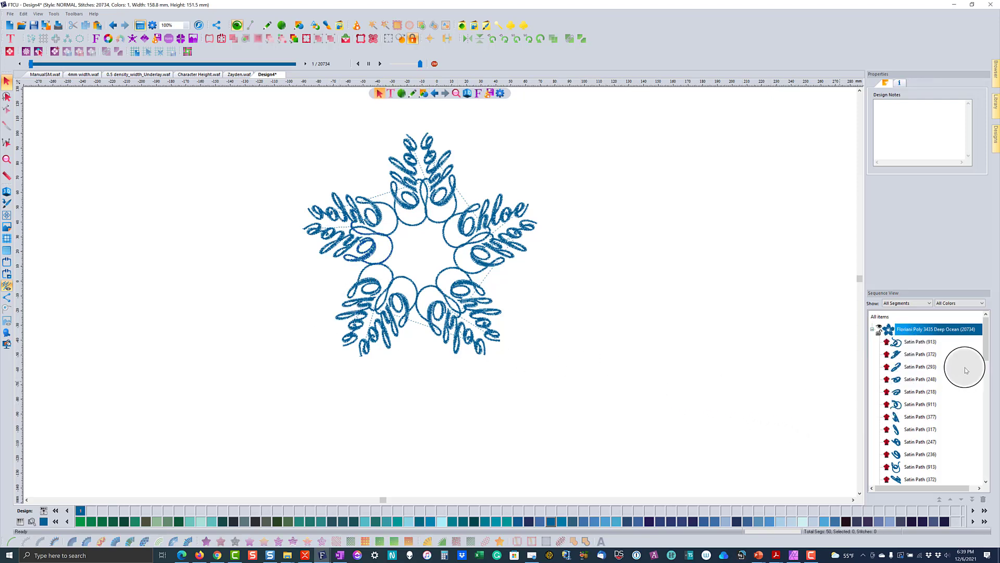
{"action": "left_click", "coordinate": [924, 342]}
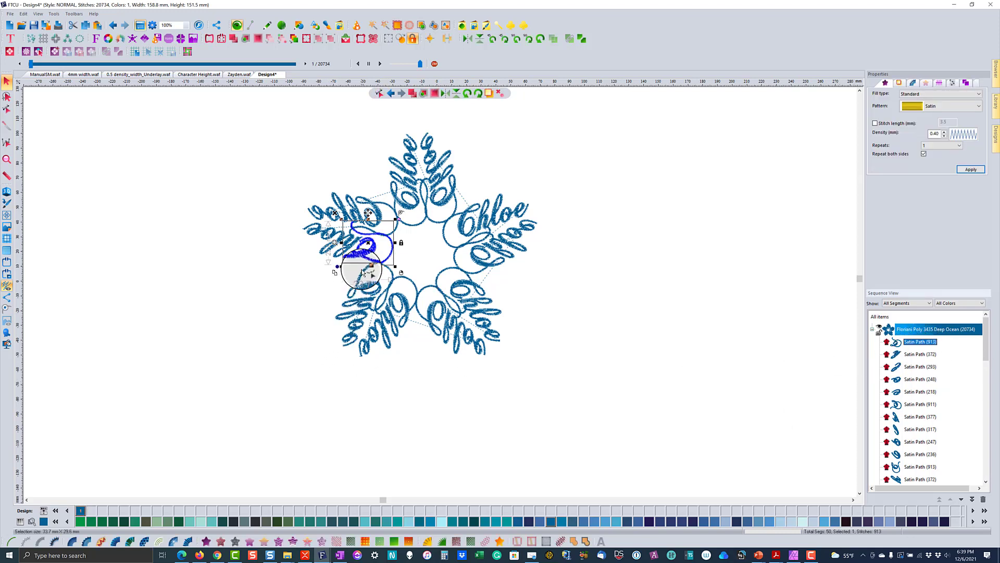
{"action": "left_click", "coordinate": [369, 272]}
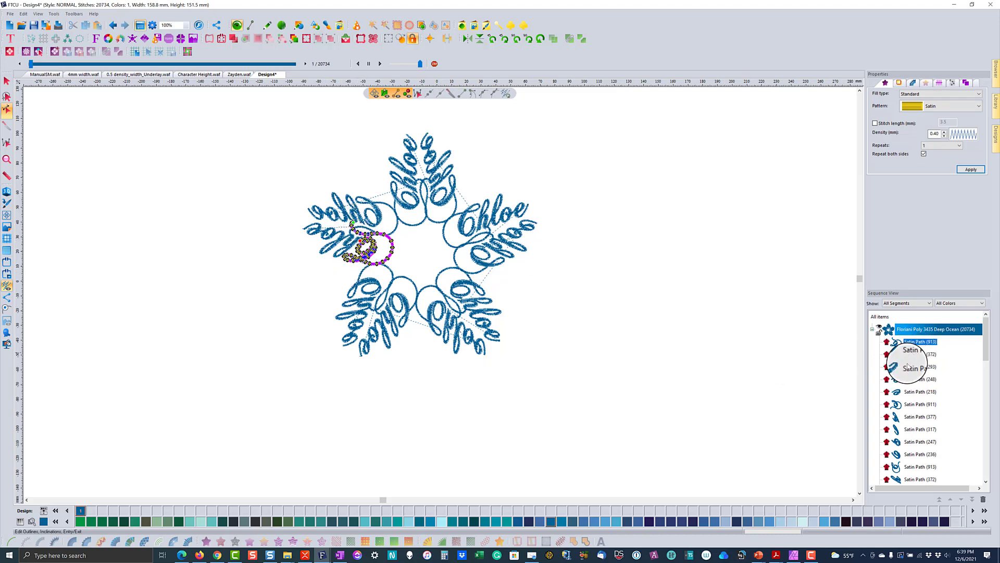
{"action": "left_click", "coordinate": [7, 159]}
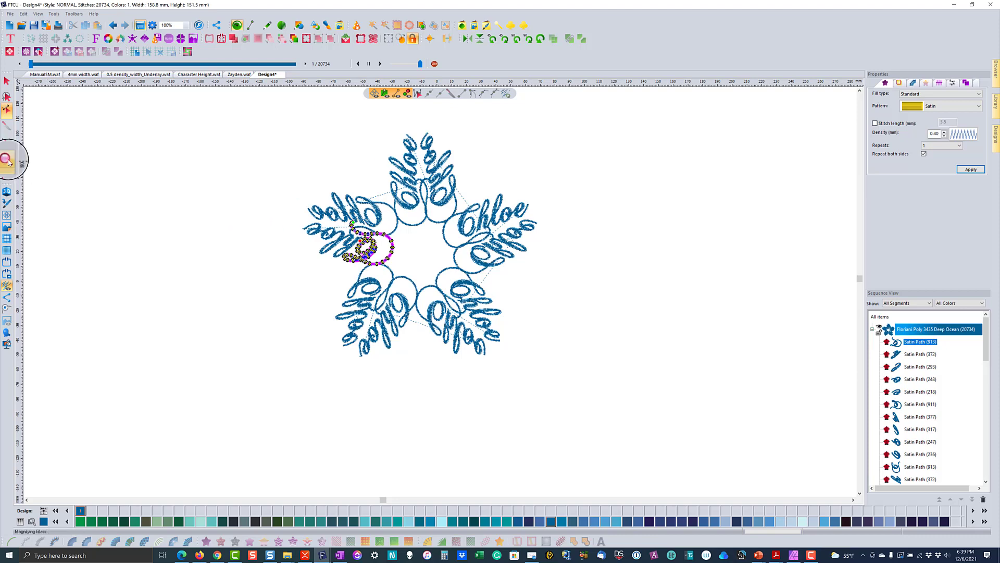
{"action": "left_click_drag", "start_coordinate": [283, 128], "coordinate": [473, 272]}
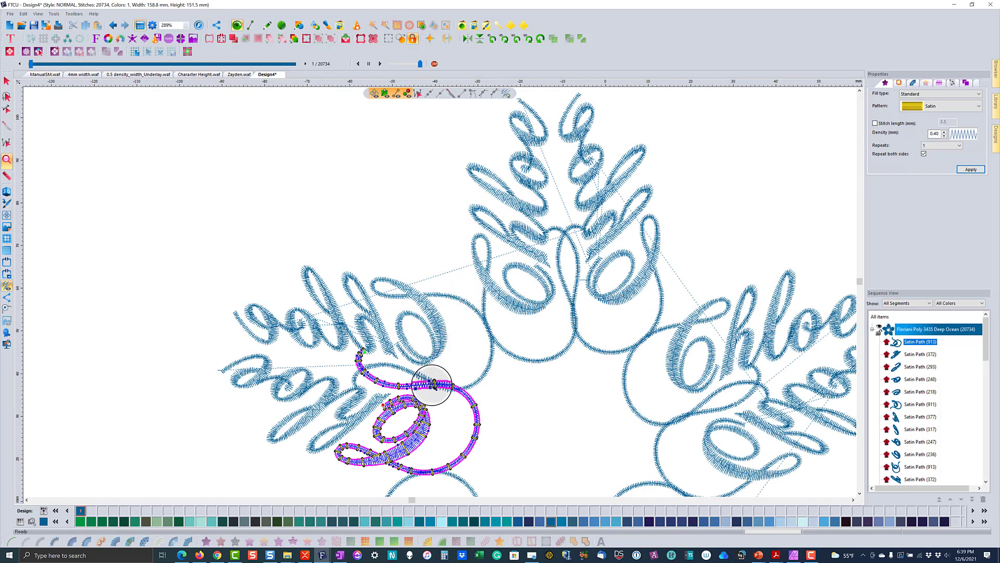
{"action": "left_click_drag", "start_coordinate": [186, 248], "coordinate": [539, 492]}
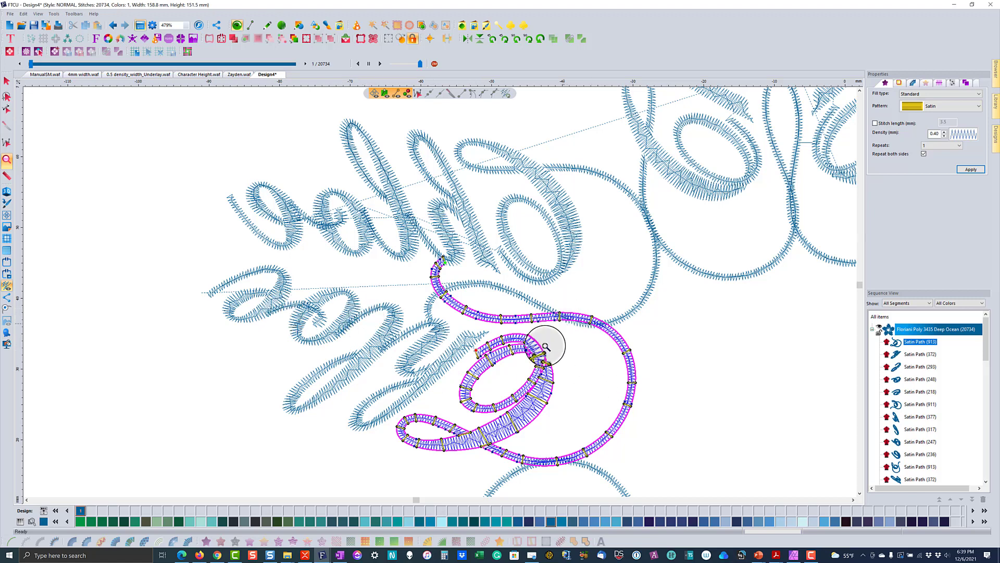
- Move the exit of the upper-left pair's lower last letter and the entry of its upper last letter to the edges where they face each other
{"action": "left_click", "coordinate": [899, 405]}
{"action": "left_click", "coordinate": [899, 391]}
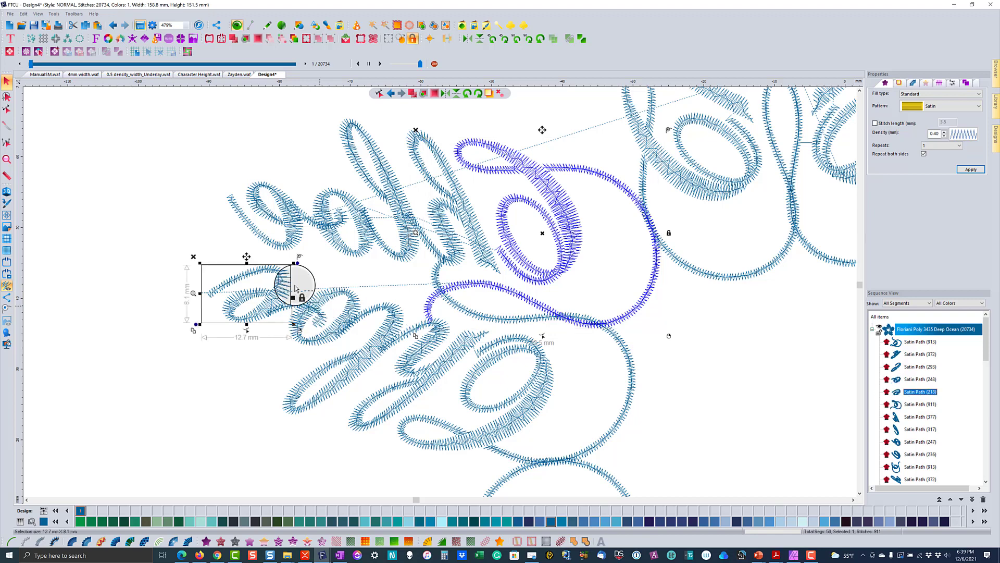
{"action": "double_click", "coordinate": [247, 331]}
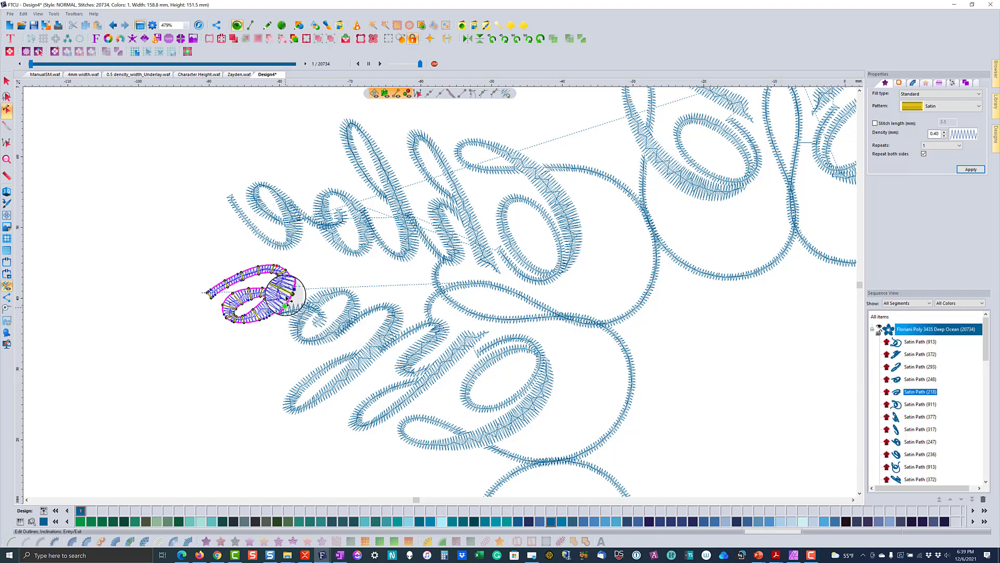
{"action": "left_click", "coordinate": [279, 252]}
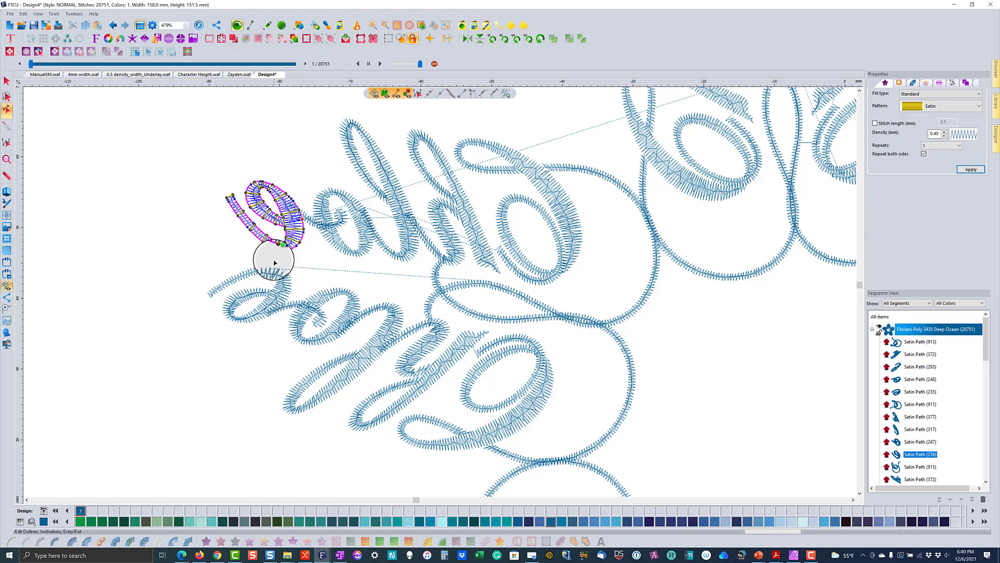
{"action": "right_click", "coordinate": [225, 243]}
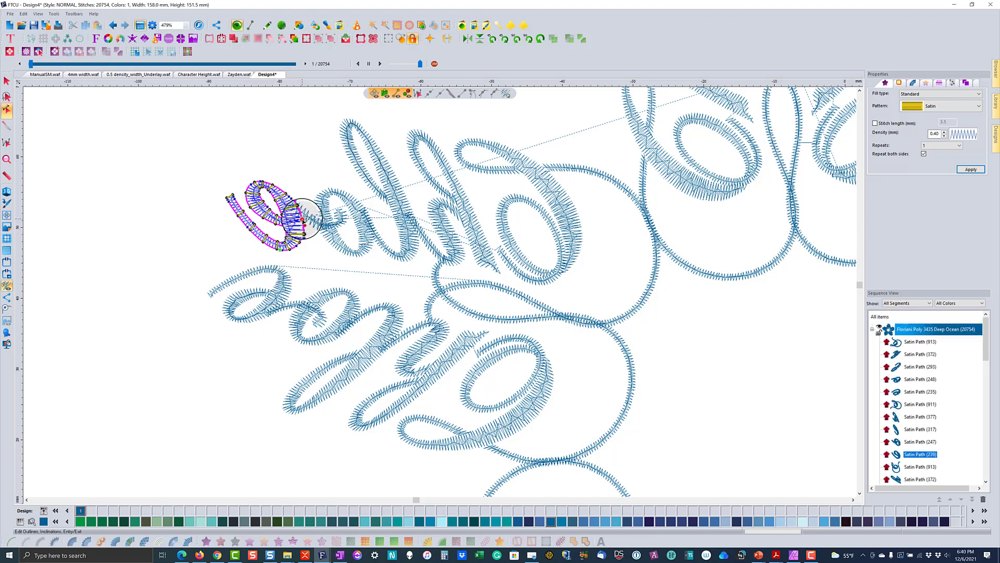
- Move the upper capital's exit in the upper-left pair to its loop beside the next name, and its entry beside the second letter
{"action": "left_click", "coordinate": [640, 308]}
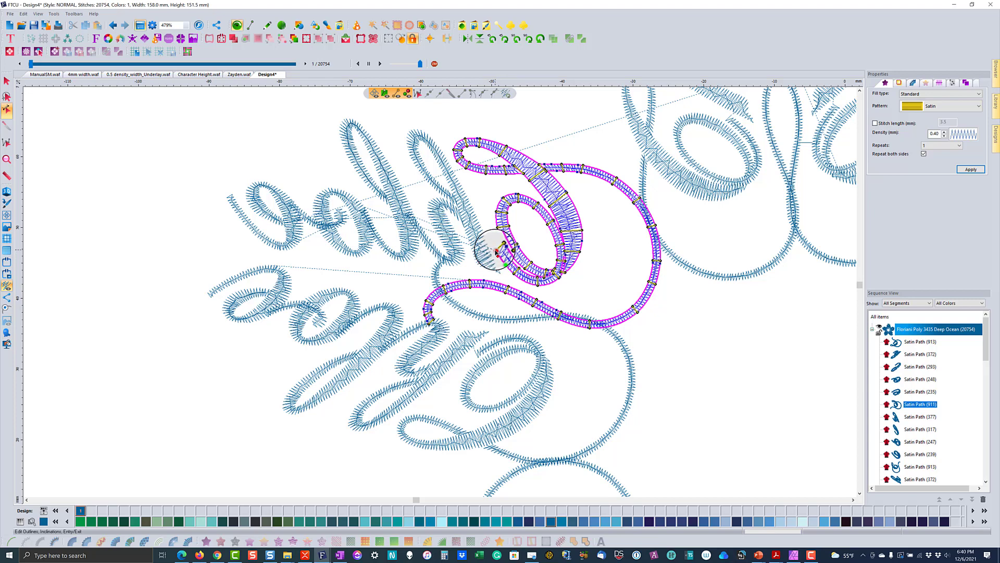
{"action": "mouse_move", "coordinate": [497, 252]}
{"action": "left_mouse_down"}
{"action": "mouse_move", "coordinate": [580, 195]}
{"action": "mouse_move", "coordinate": [642, 208]}
{"action": "mouse_move", "coordinate": [660, 263]}
{"action": "mouse_move", "coordinate": [653, 267]}
{"action": "left_mouse_up"}
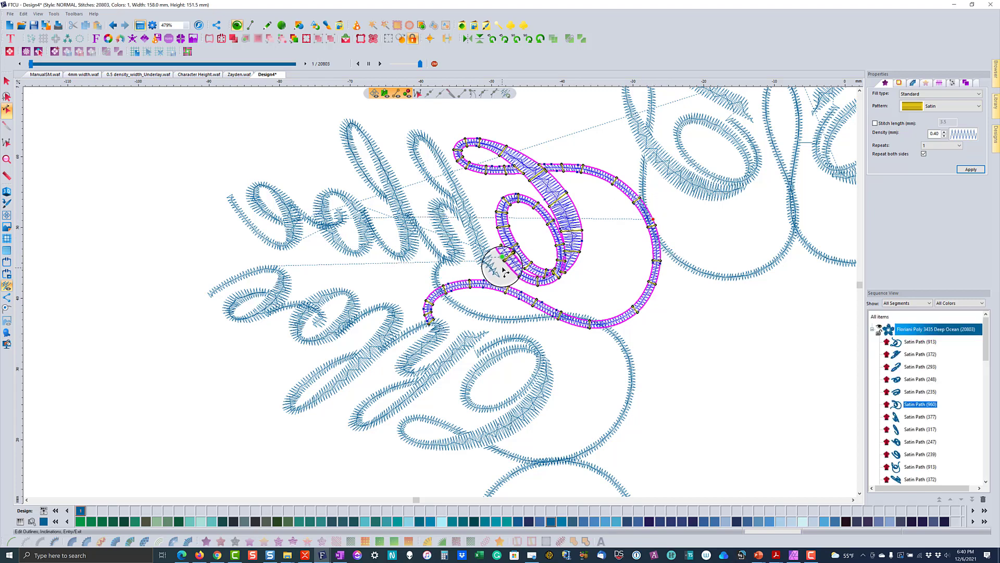
{"action": "left_click", "coordinate": [484, 249]}
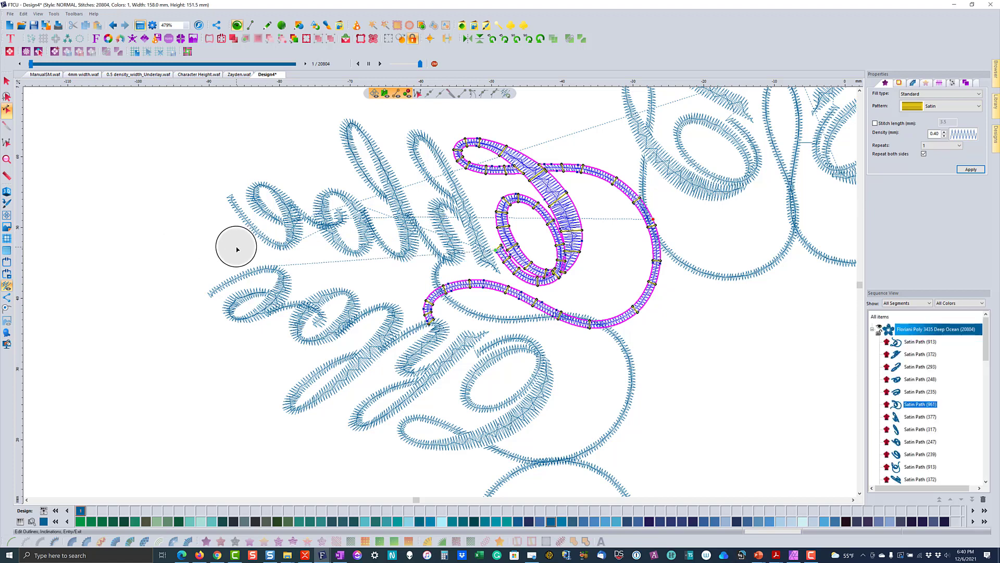
- Scrub the stitch simulation through the upper-left pair and back to the first stitch to check the sewing order
{"action": "left_click", "coordinate": [31, 65]}
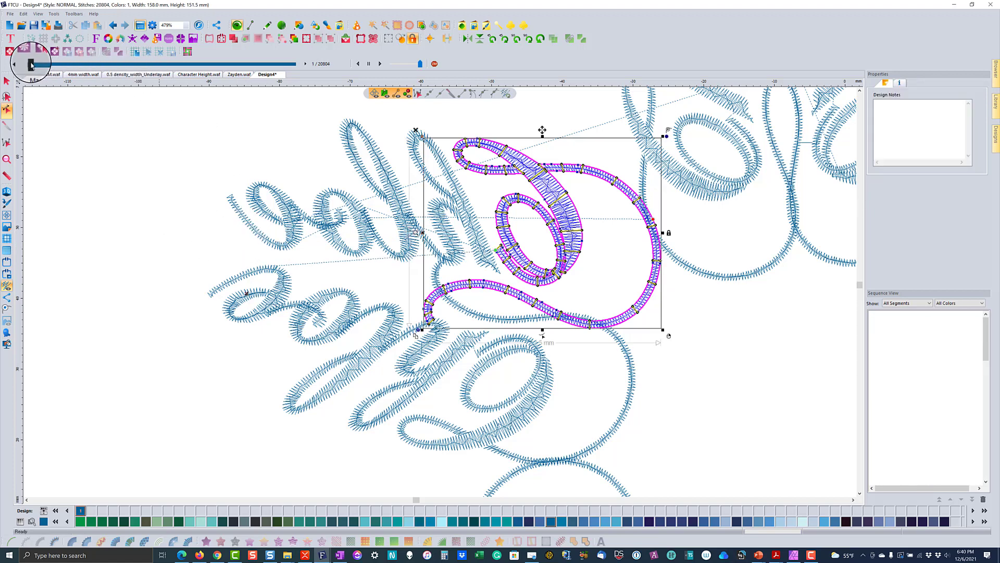
{"action": "left_click", "coordinate": [76, 63]}
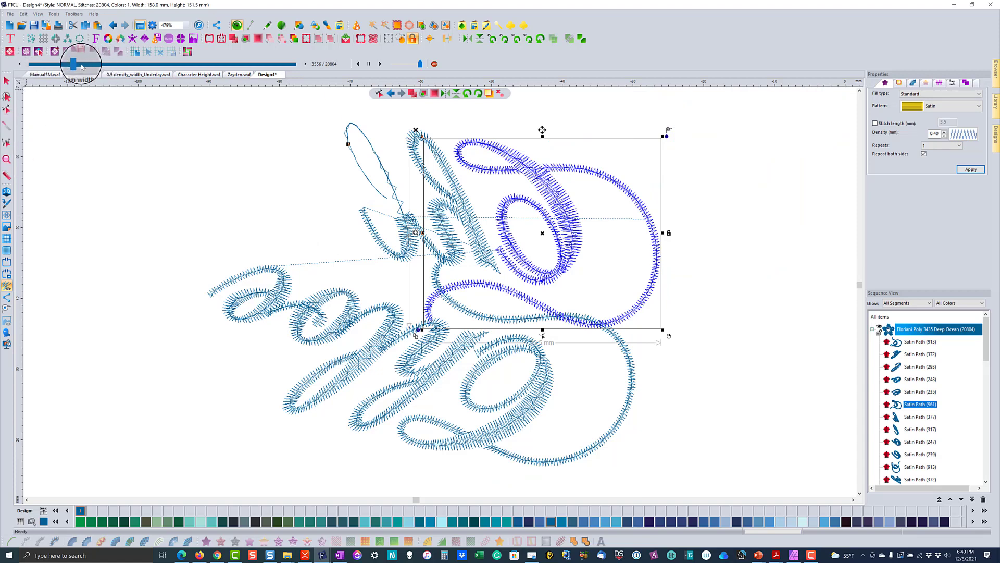
{"action": "left_click_drag", "start_coordinate": [75, 64], "coordinate": [24, 64]}
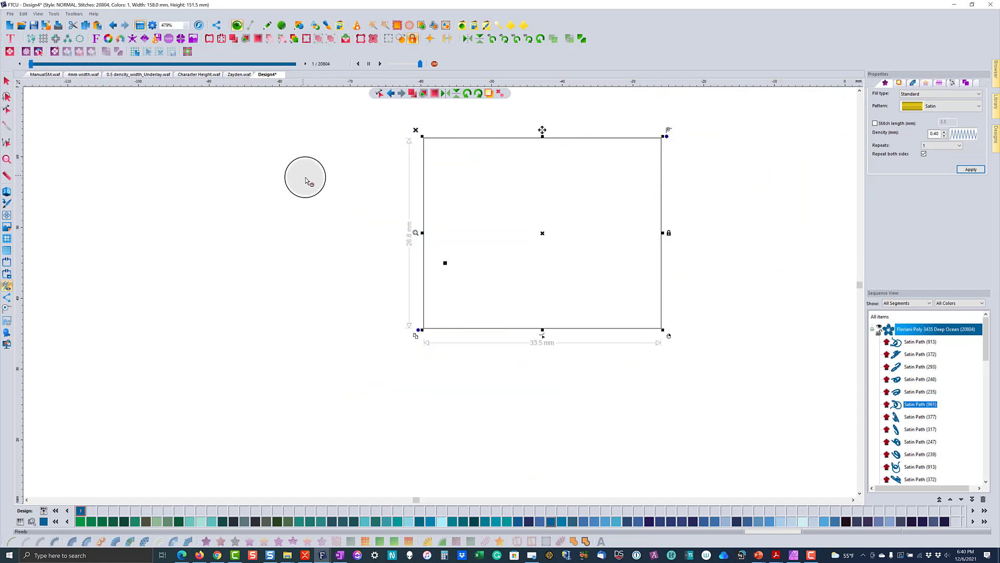
- Examine the entry and exit points of each letter in the upper name of the upper-left pair, from the second-last letter to the capital
{"action": "left_click", "coordinate": [6, 83]}
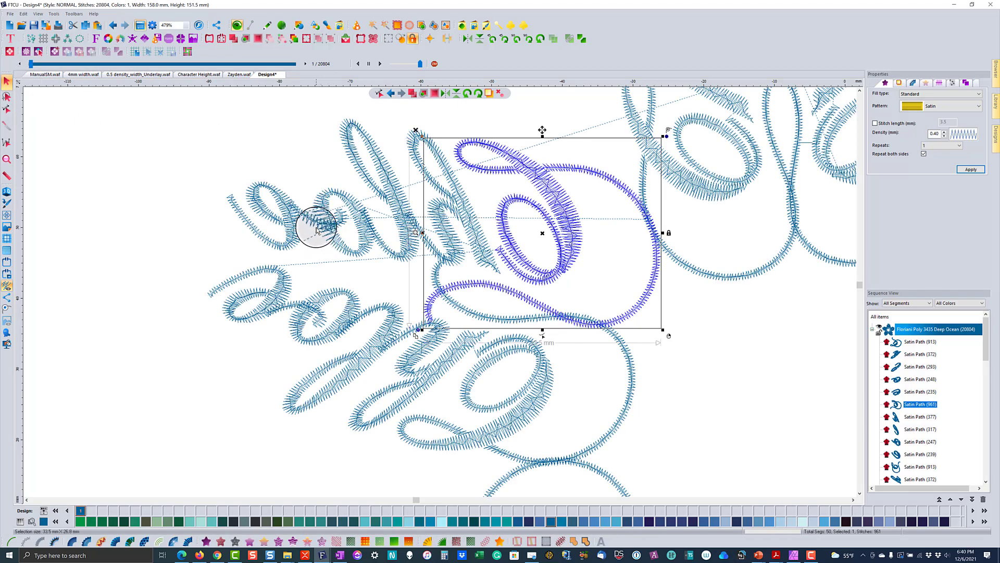
{"action": "left_click", "coordinate": [353, 204]}
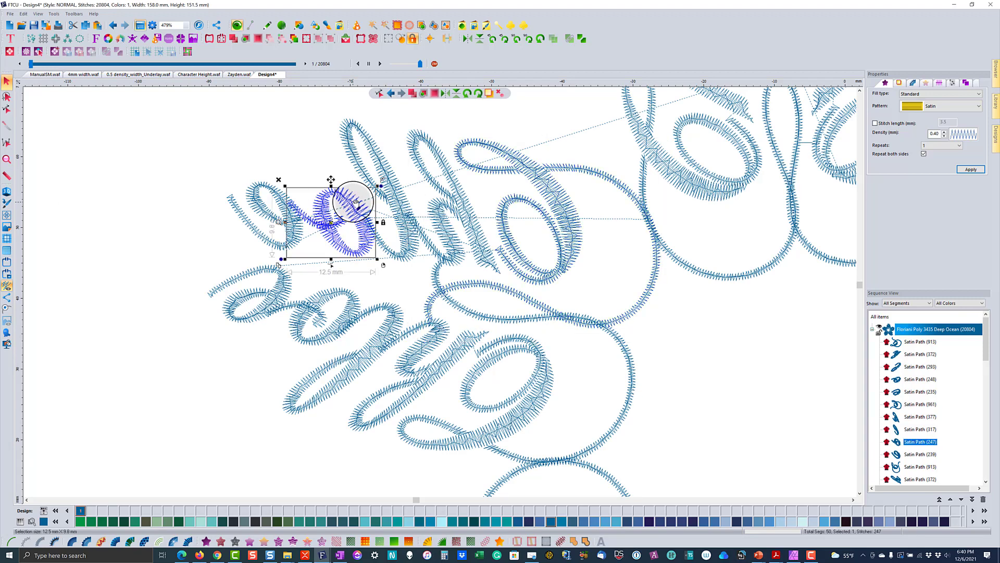
{"action": "left_click", "coordinate": [332, 264]}
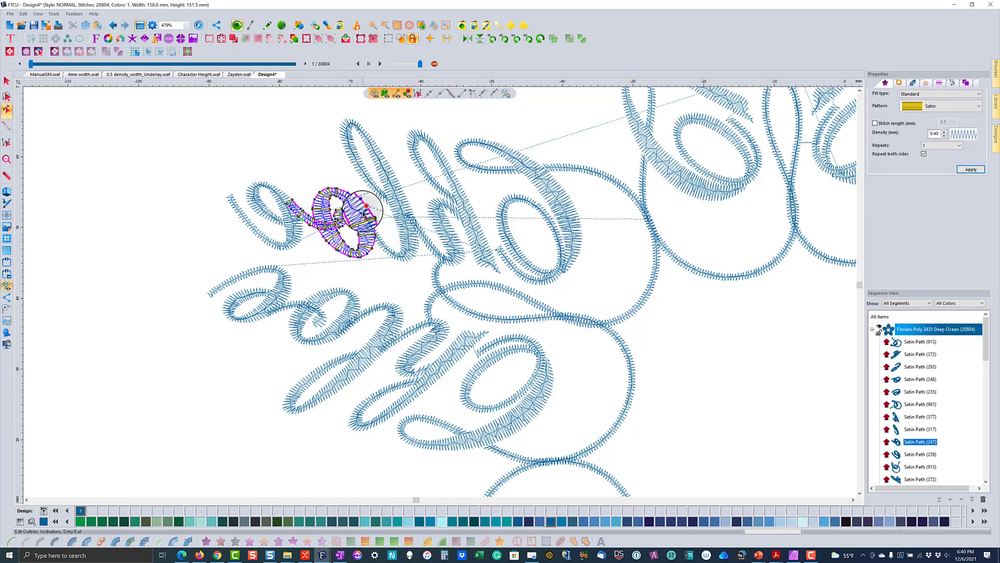
{"action": "left_click", "coordinate": [396, 264]}
{"action": "left_click", "coordinate": [396, 264]}
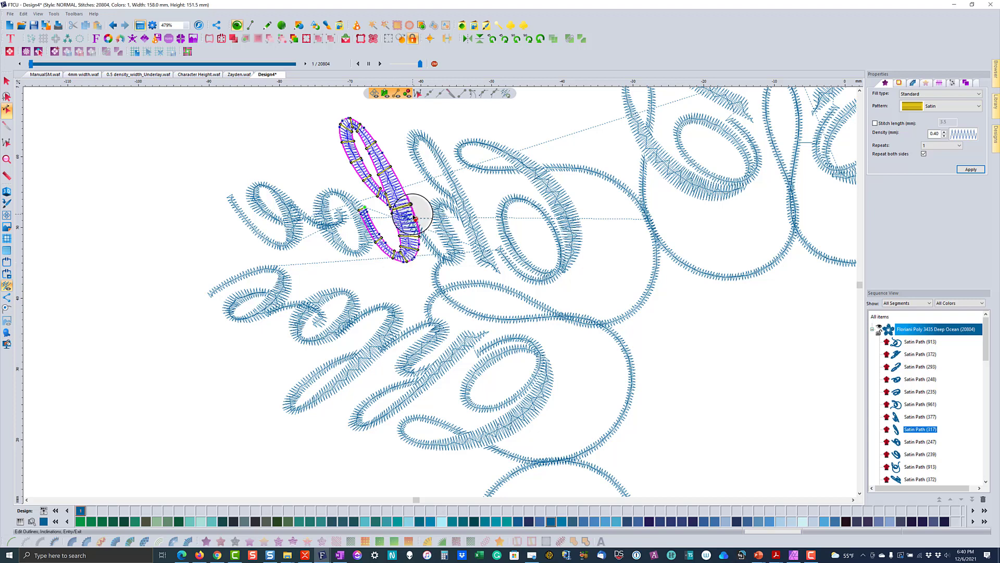
{"action": "left_click", "coordinate": [429, 254]}
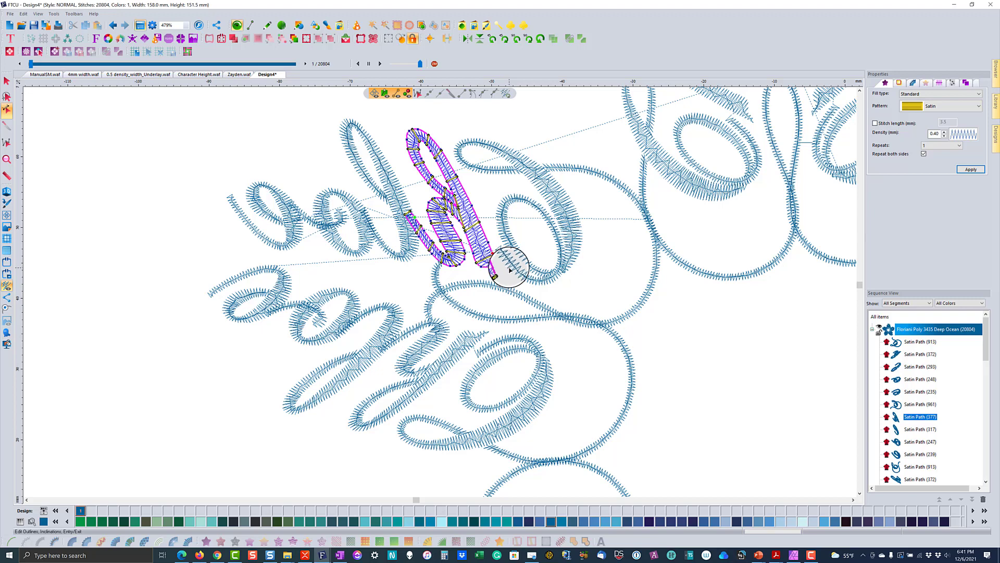
{"action": "left_click", "coordinate": [509, 268]}
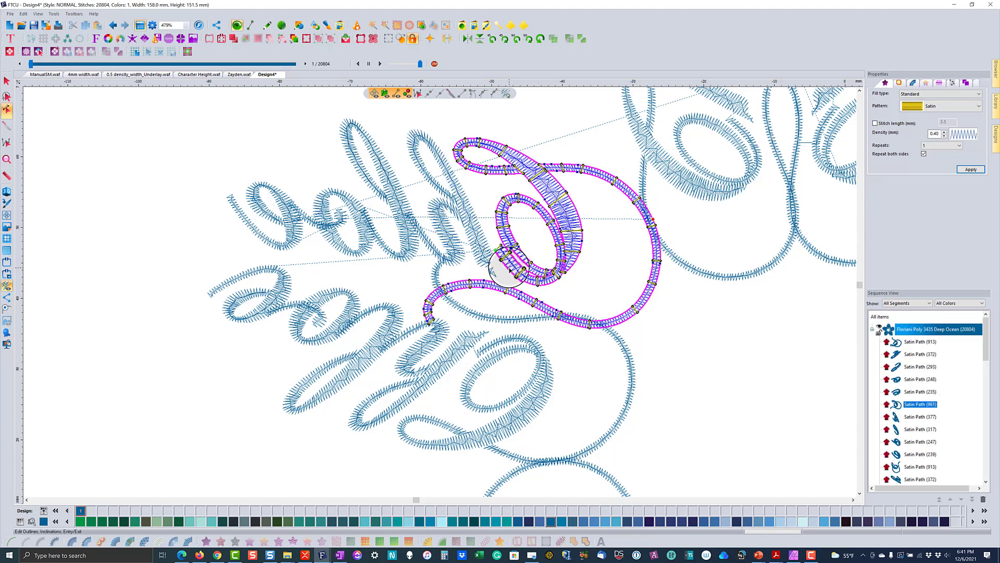
{"action": "left_click", "coordinate": [703, 353]}
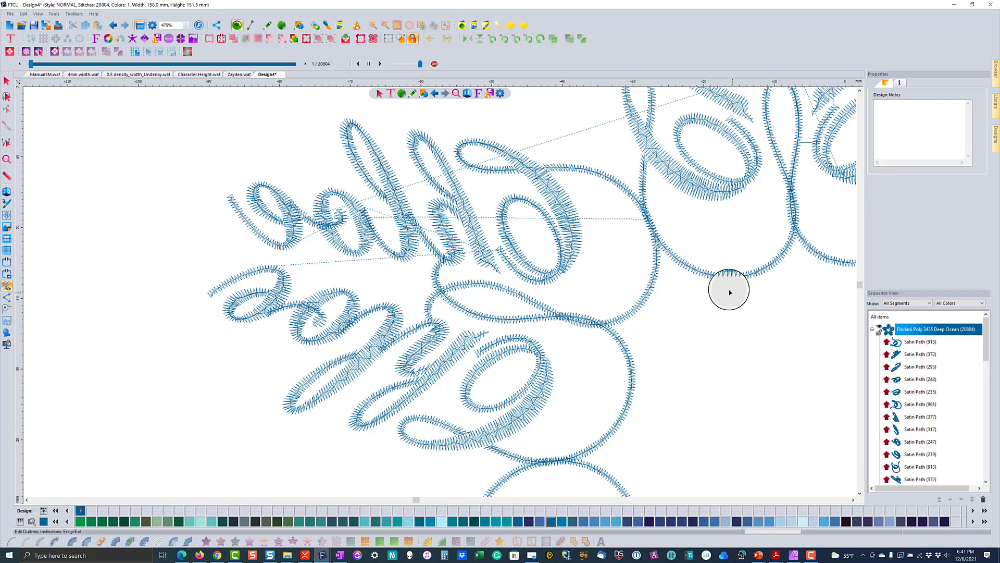
- Move the entry point of the top pair's left capital to where its loop touches the neighbouring capital, and compare it with that capital's exit
{"action": "left_click", "coordinate": [723, 274]}
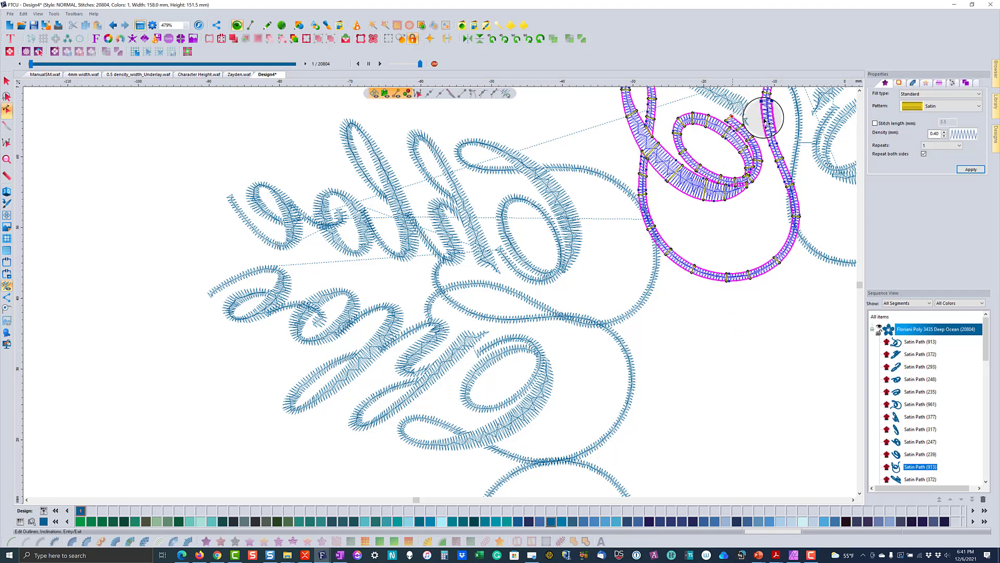
{"action": "left_click", "coordinate": [860, 92]}
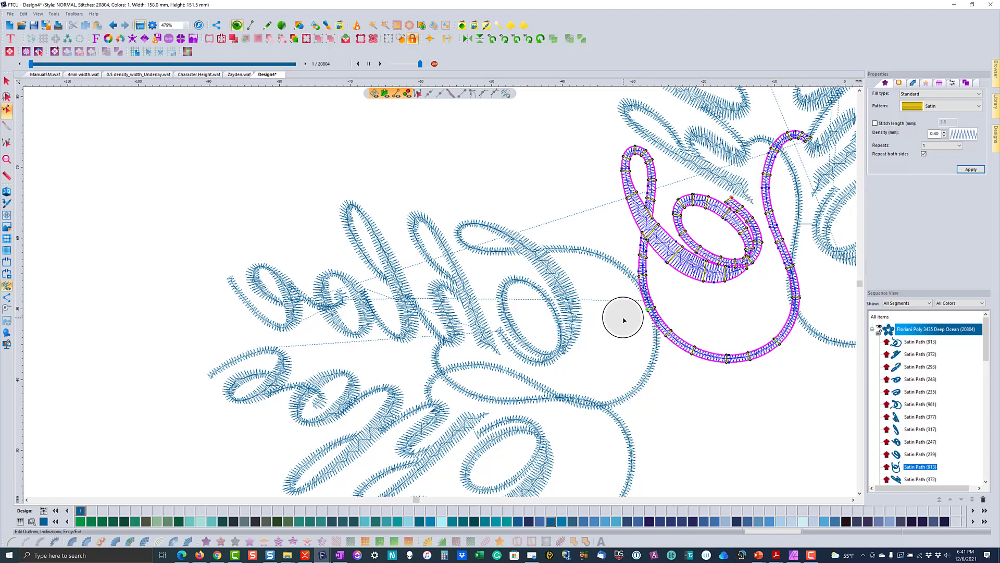
{"action": "left_click", "coordinate": [662, 346]}
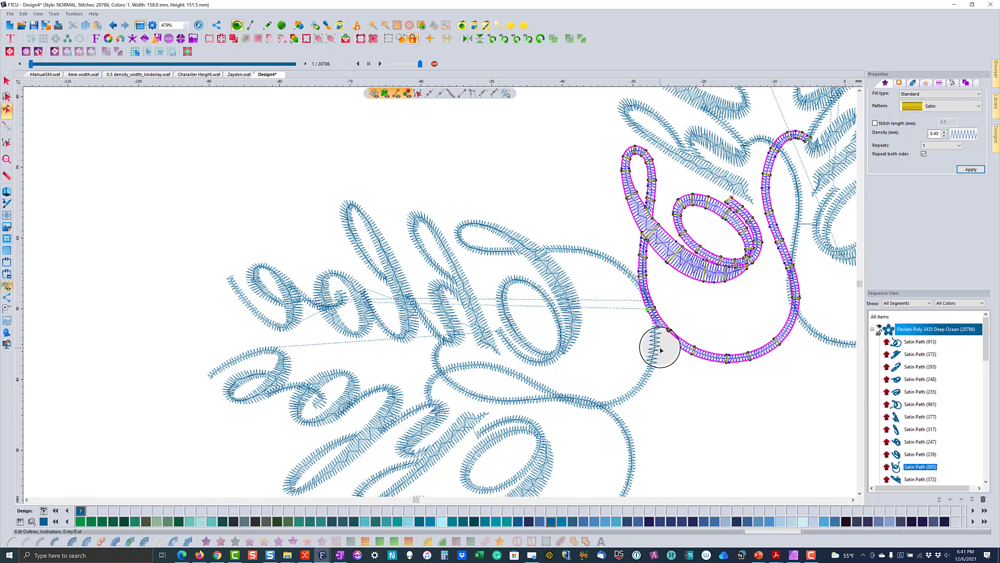
{"action": "left_click", "coordinate": [659, 348]}
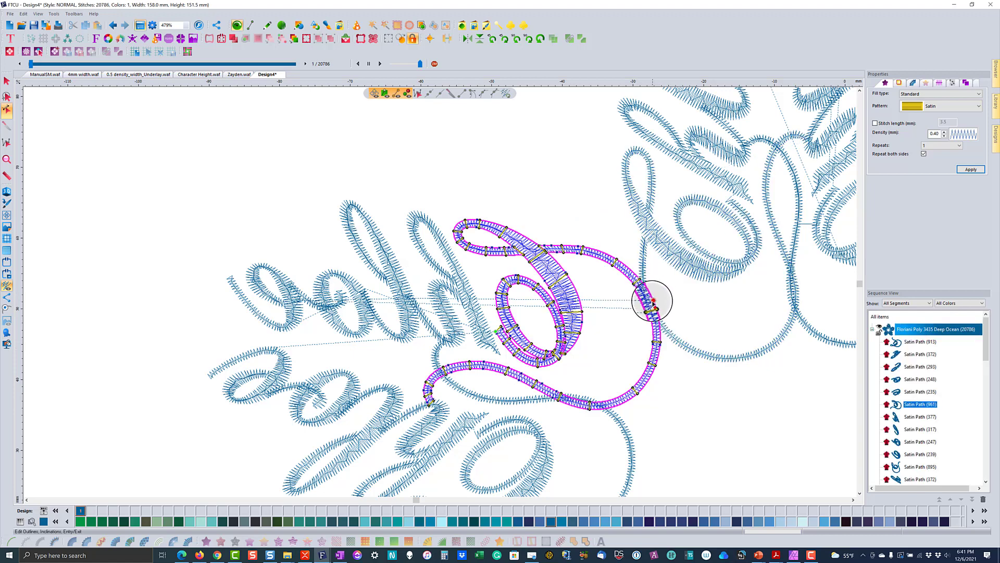
{"action": "left_click", "coordinate": [648, 307]}
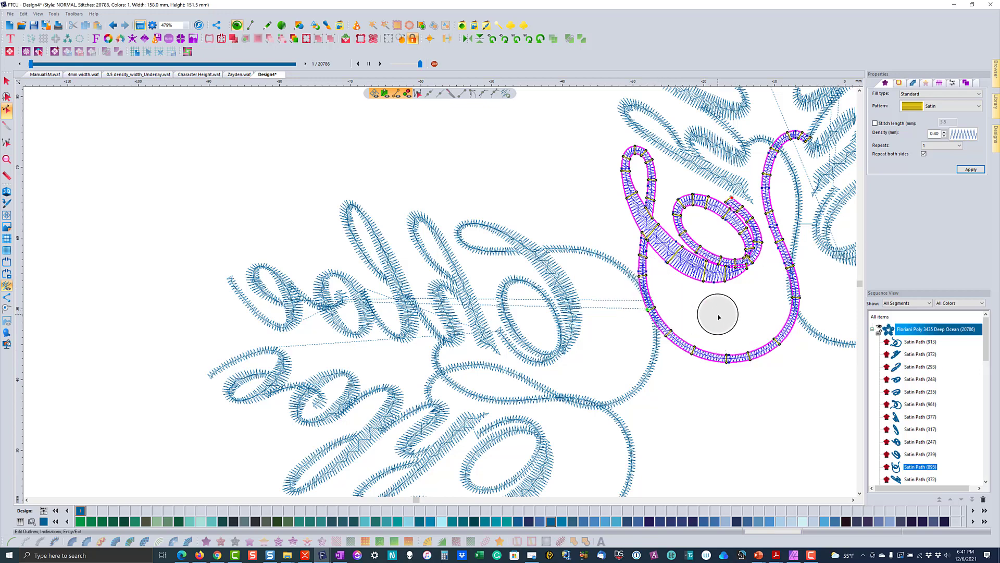
- Move the exit of the top pair's left last letter and the entry of its right last letter to their facing edges
{"action": "scroll", "coordinate": [860, 91], "scroll_direction": "up", "scroll_amount": 5}
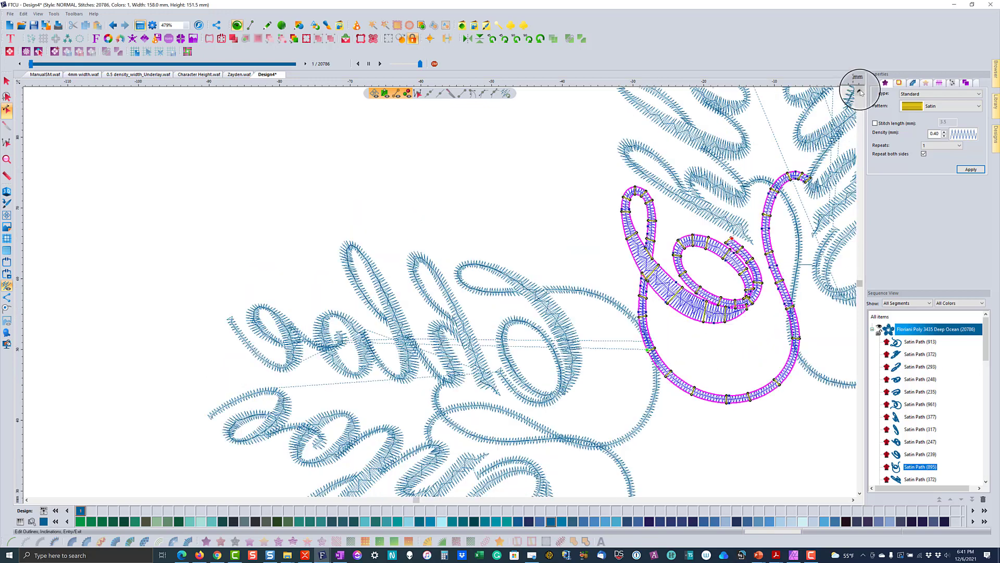
{"action": "left_click", "coordinate": [740, 161]}
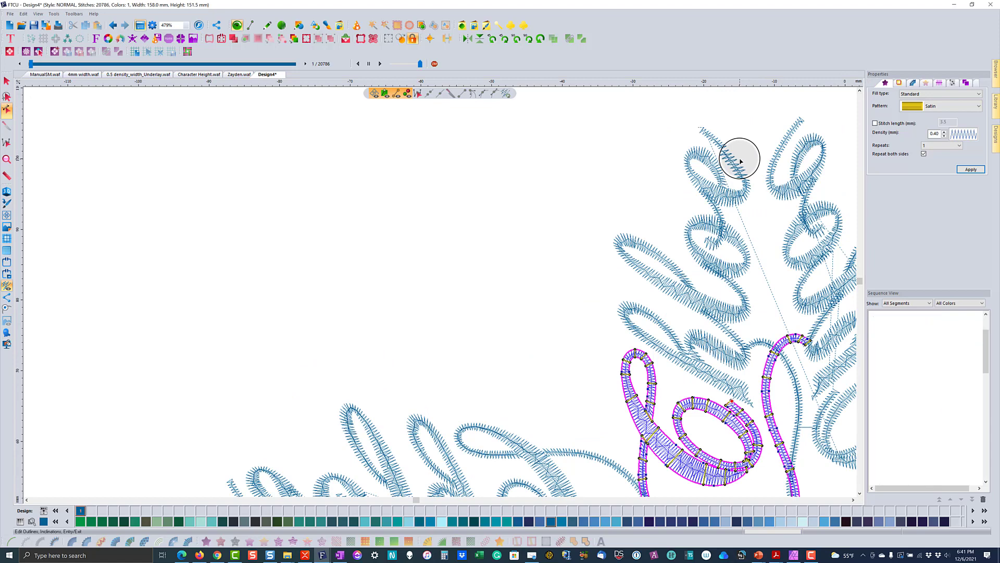
{"action": "left_click", "coordinate": [702, 128]}
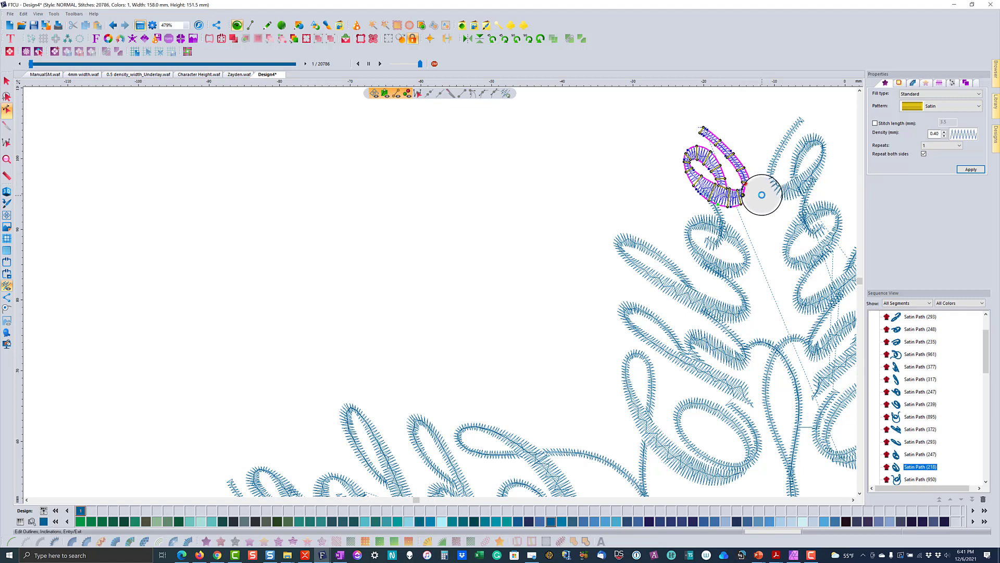
{"action": "left_click", "coordinate": [762, 195]}
{"action": "left_click", "coordinate": [774, 195]}
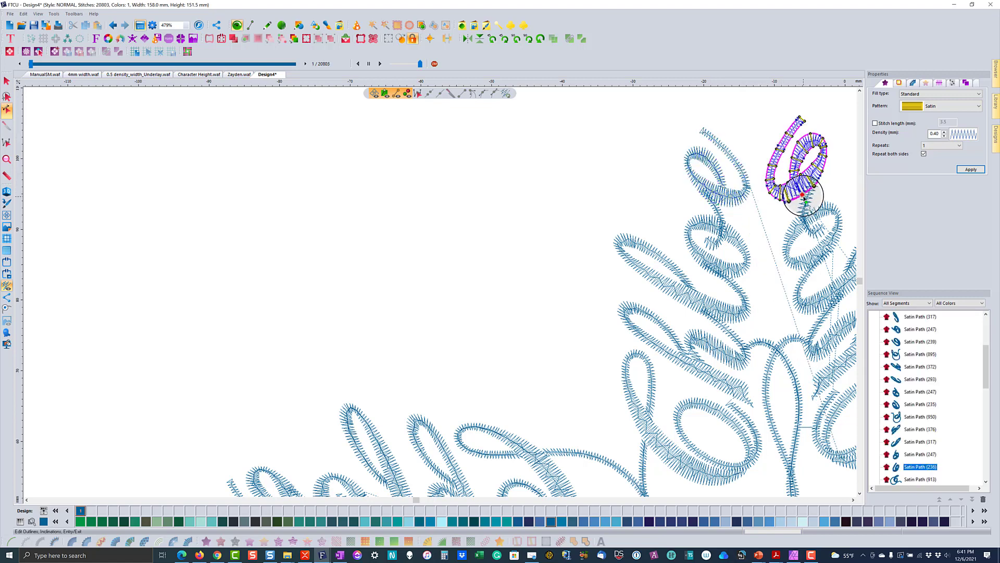
{"action": "mouse_move", "coordinate": [802, 195]}
{"action": "left_mouse_down"}
{"action": "mouse_move", "coordinate": [763, 193]}
{"action": "mouse_move", "coordinate": [766, 183]}
{"action": "left_mouse_up"}
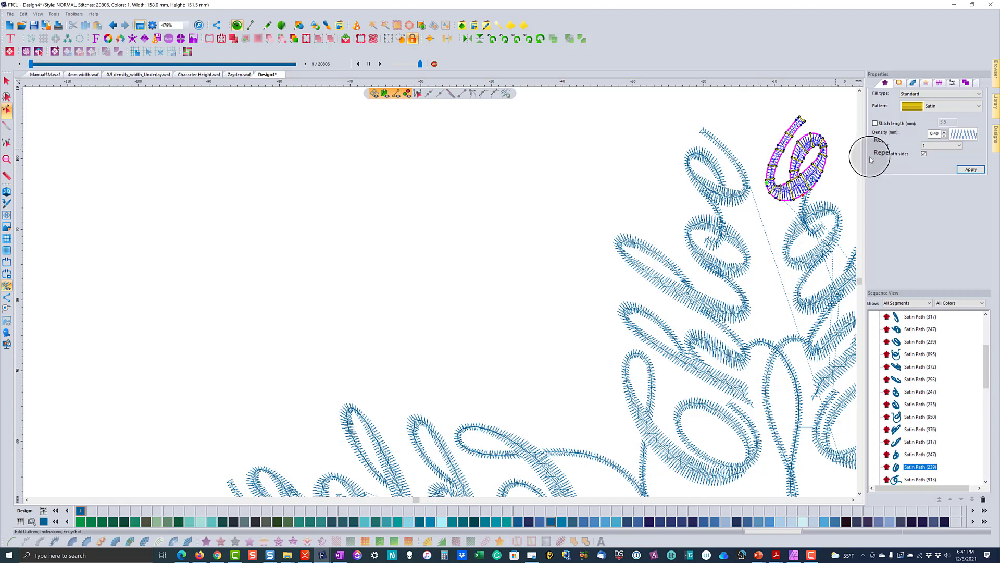
- Set the top pair's right capital to enter beside its second letter and exit where its loop meets the upper-right pair
{"action": "left_click", "coordinate": [979, 85]}
{"action": "left_click", "coordinate": [979, 86]}
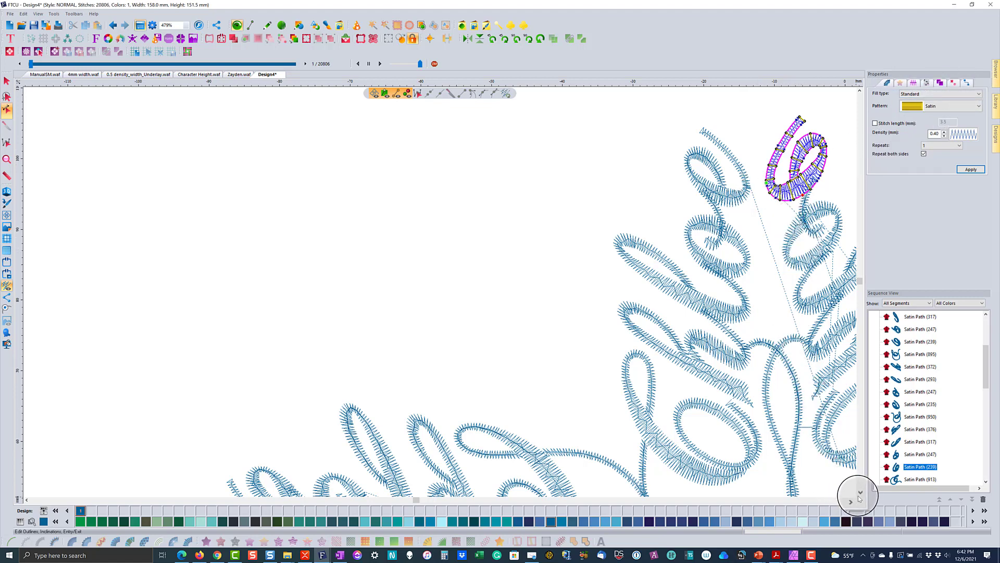
{"action": "scroll", "coordinate": [849, 493], "scroll_direction": "right", "scroll_amount": 3}
{"action": "scroll", "coordinate": [848, 489], "scroll_direction": "down", "scroll_amount": 3}
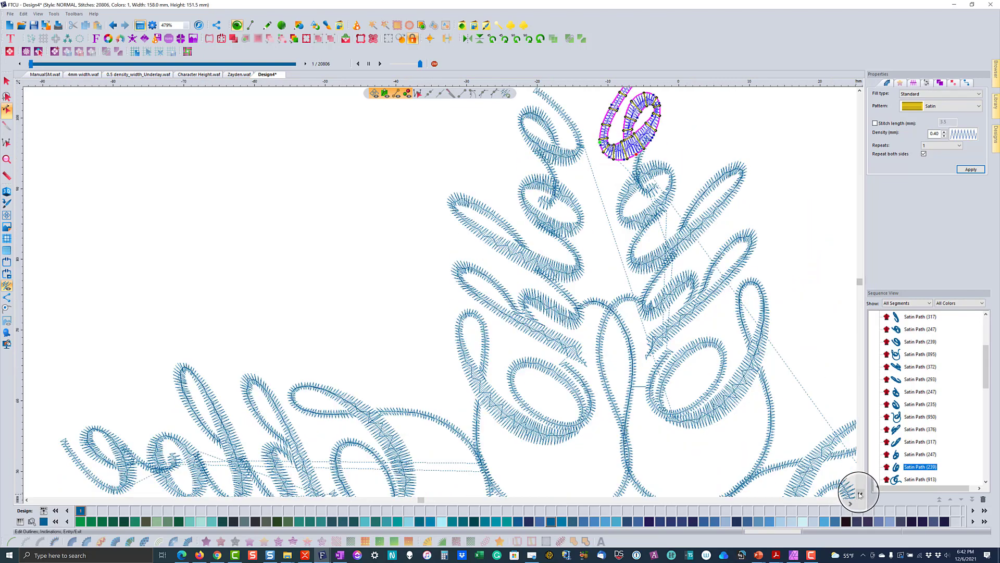
{"action": "left_click", "coordinate": [685, 428]}
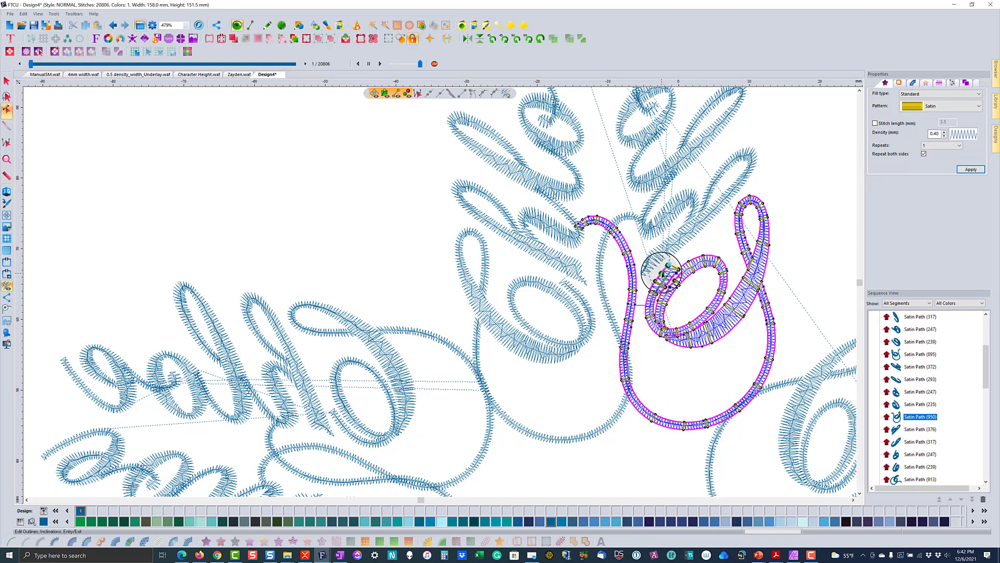
{"action": "left_click_drag", "start_coordinate": [667, 268], "coordinate": [743, 407]}
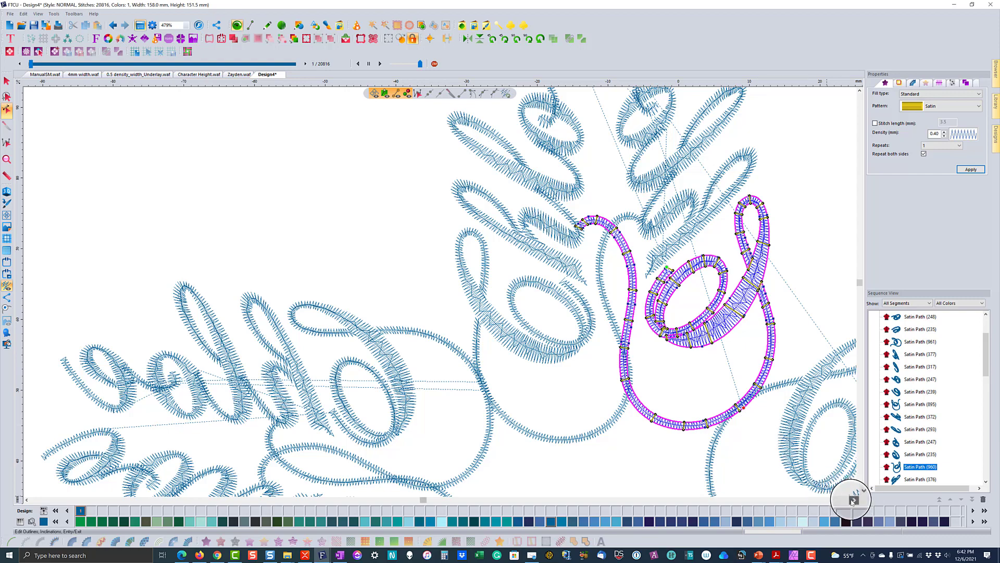
- Move the entry point of the upper-right pair's first capital to where its loop overlaps the top pair's right capital
{"action": "left_click", "coordinate": [853, 499]}
{"action": "left_click", "coordinate": [859, 493]}
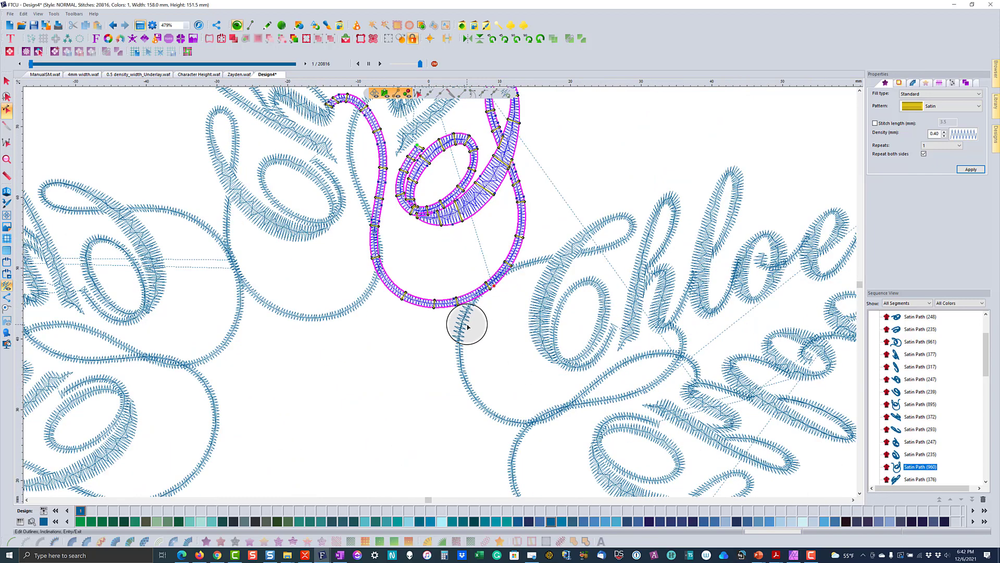
{"action": "left_click", "coordinate": [465, 322]}
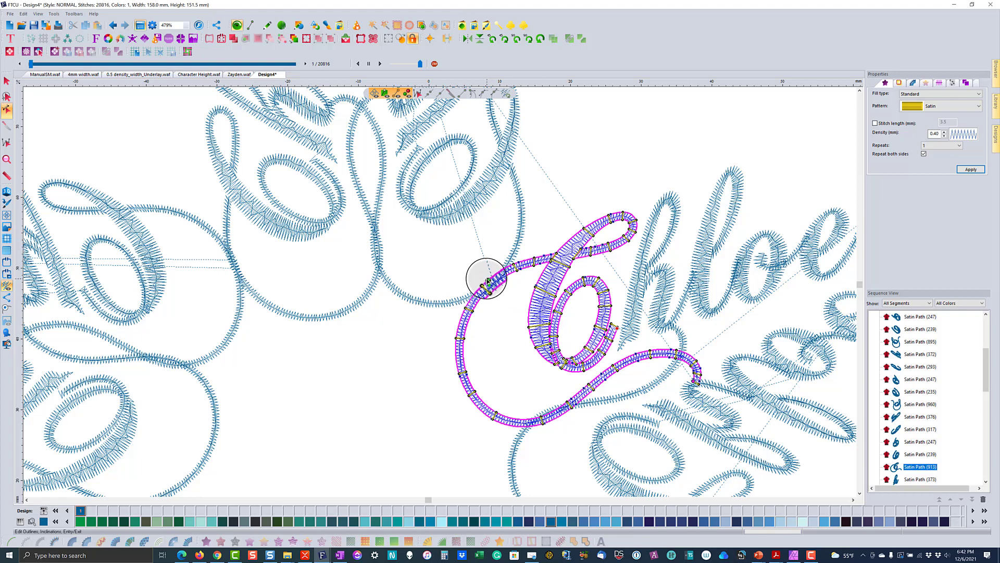
{"action": "right_click", "coordinate": [415, 317]}
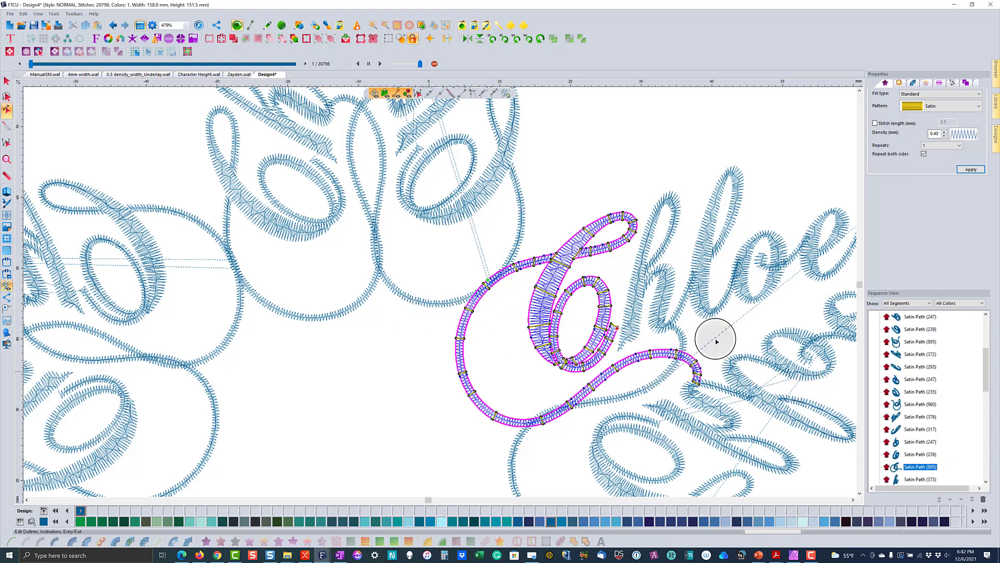
- Move the exit point of the upper-right pair's upper last letter to its lower edge, facing the mirrored name below
{"action": "left_click", "coordinate": [823, 286]}
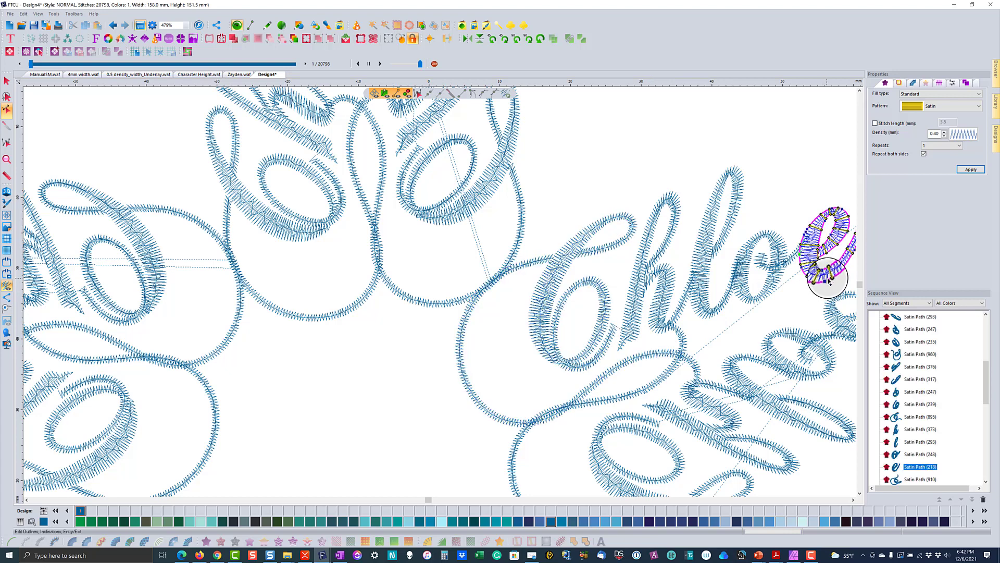
{"action": "left_click", "coordinate": [853, 499]}
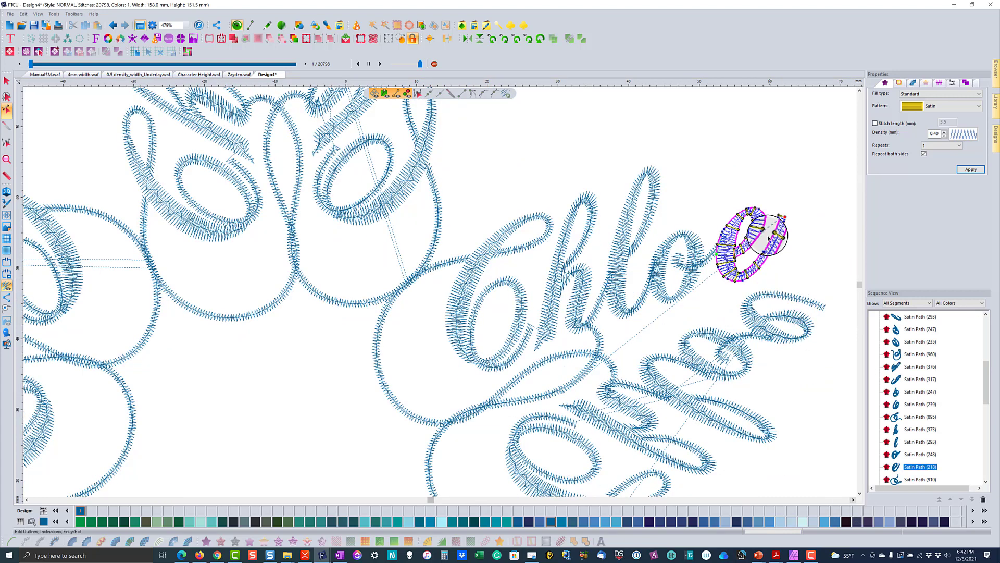
{"action": "left_click_drag", "start_coordinate": [769, 238], "coordinate": [718, 299]}
{"action": "key", "text": "Escape"}
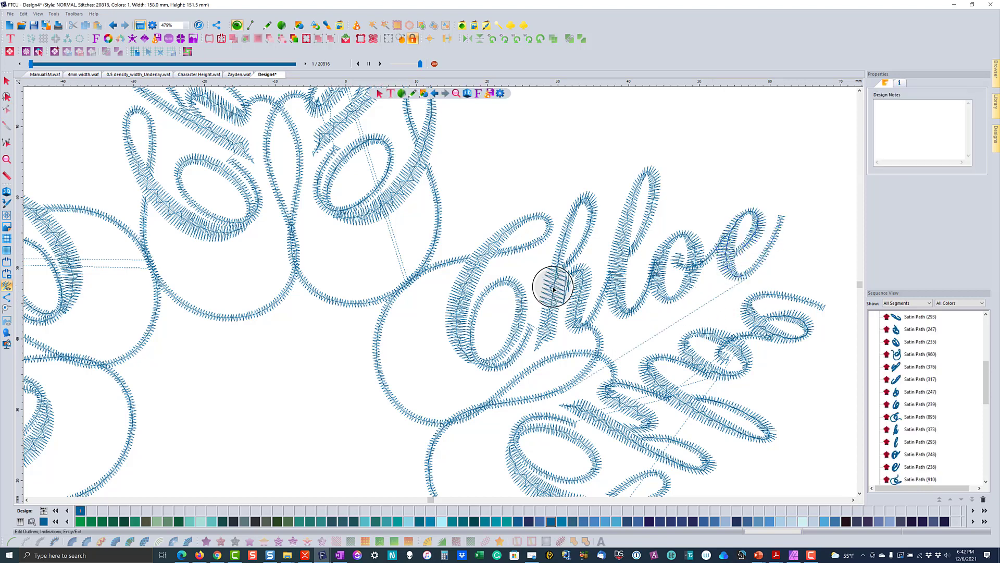
- Fit the whole design in view, run through its complete stitching sequence, and select the top pair's right capital
{"action": "double_click", "coordinate": [9, 160]}
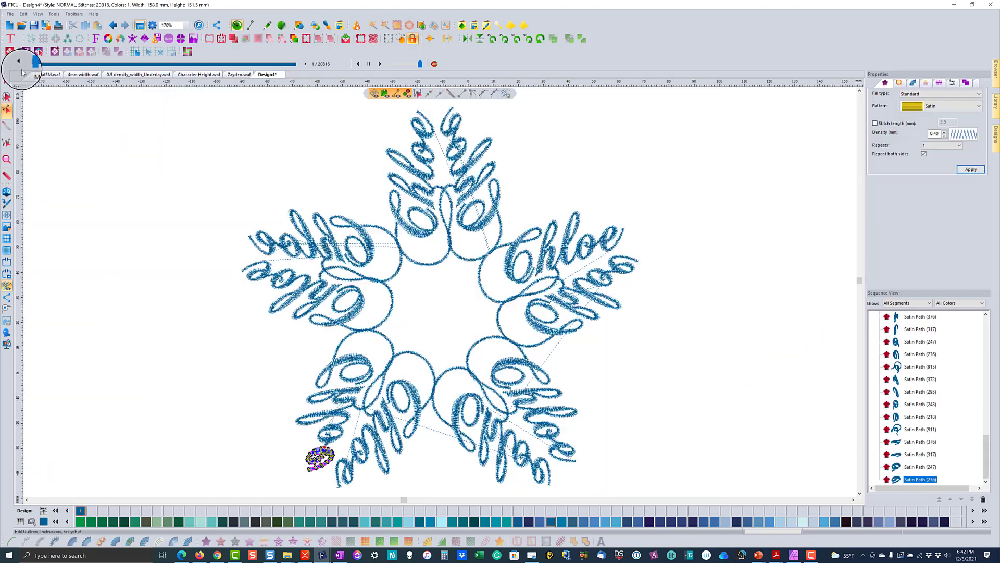
{"action": "left_click_drag", "start_coordinate": [32, 65], "coordinate": [290, 77]}
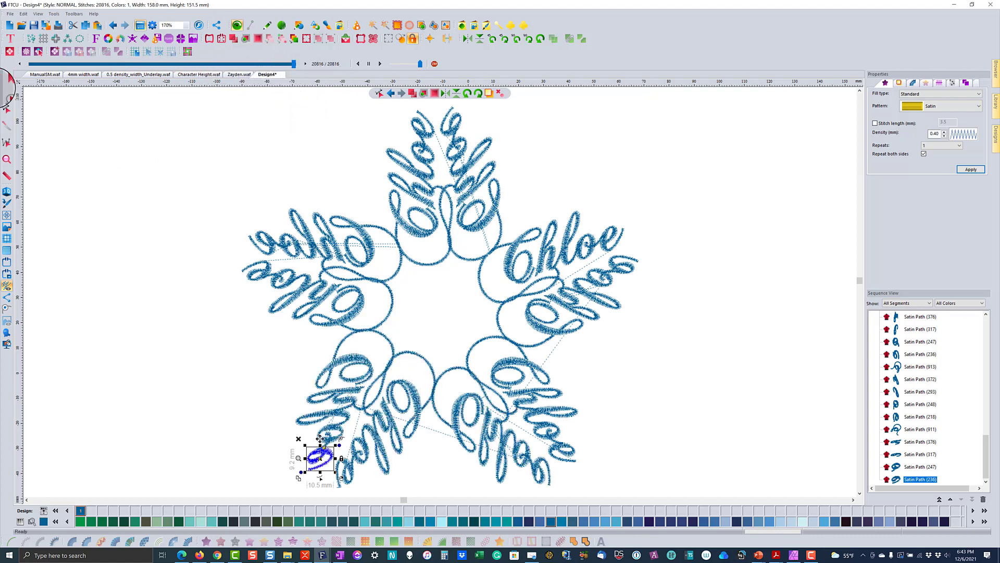
{"action": "left_click", "coordinate": [7, 82]}
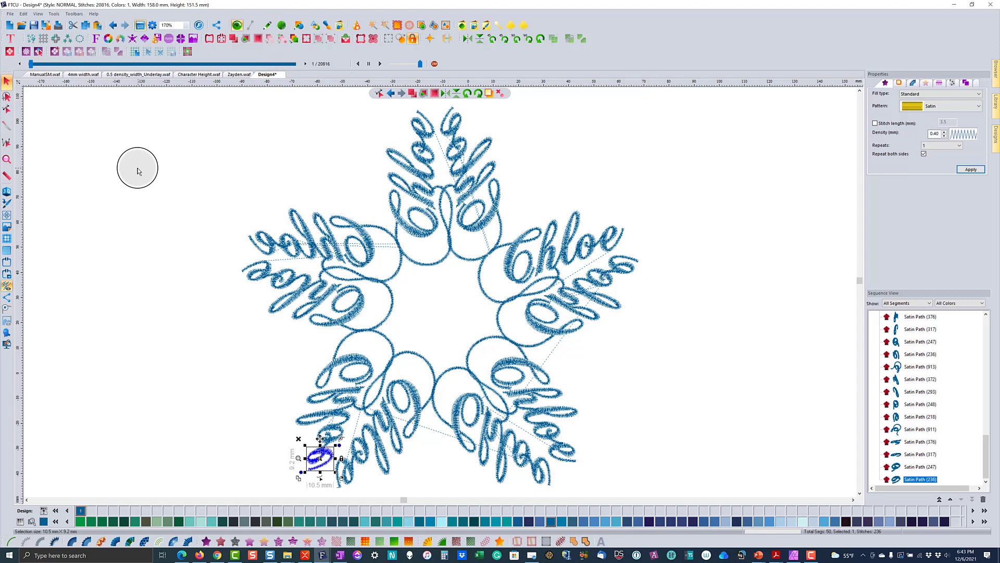
{"action": "left_click", "coordinate": [499, 203]}
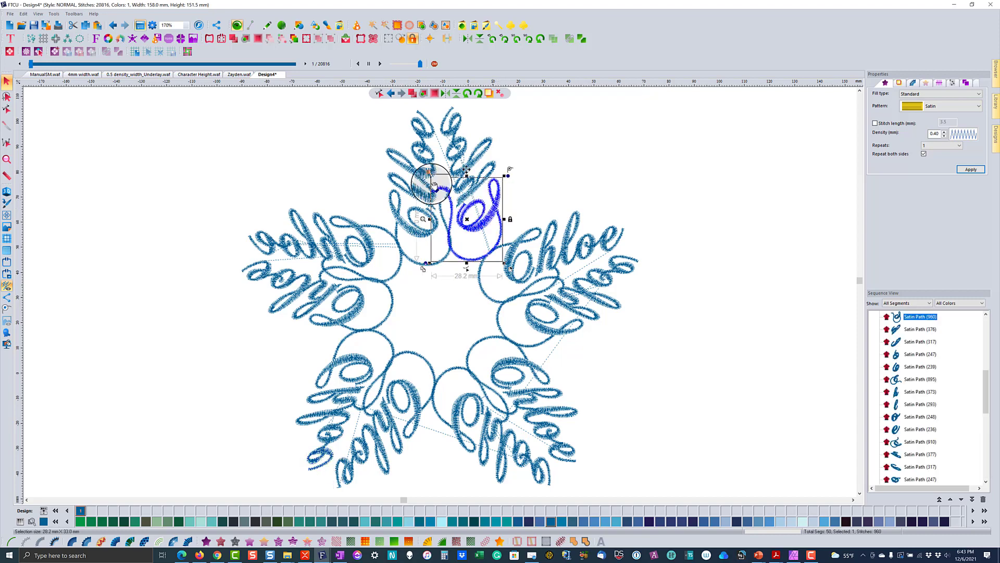
- Undo the entry and exit edits, the text breakups and the circular arrangement until only the original mirrored pair of names remains
{"action": "left_click", "coordinate": [113, 25]}
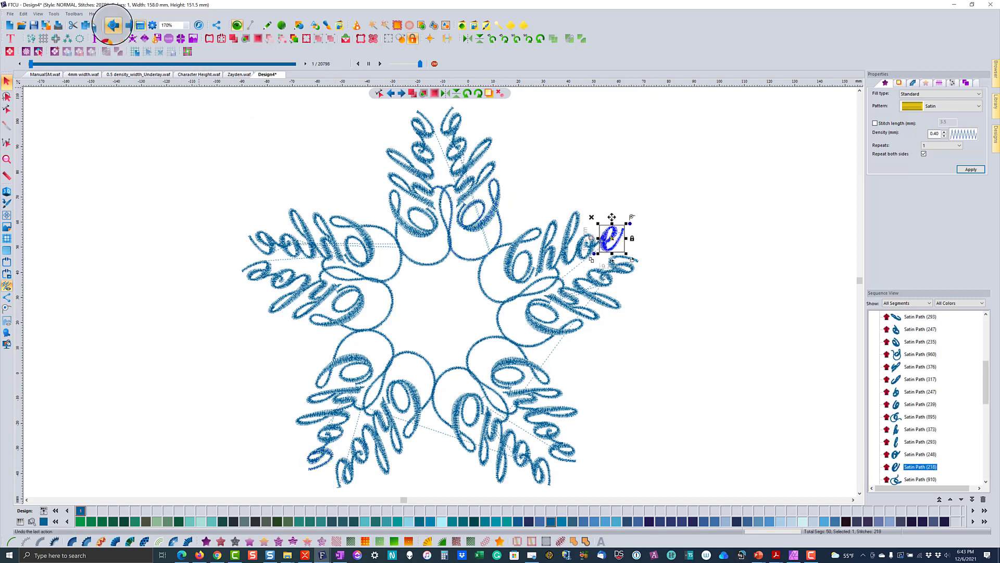
{"action": "left_click", "coordinate": [113, 25]}
{"action": "left_click", "coordinate": [112, 25]}
{"action": "left_click", "coordinate": [113, 25]}
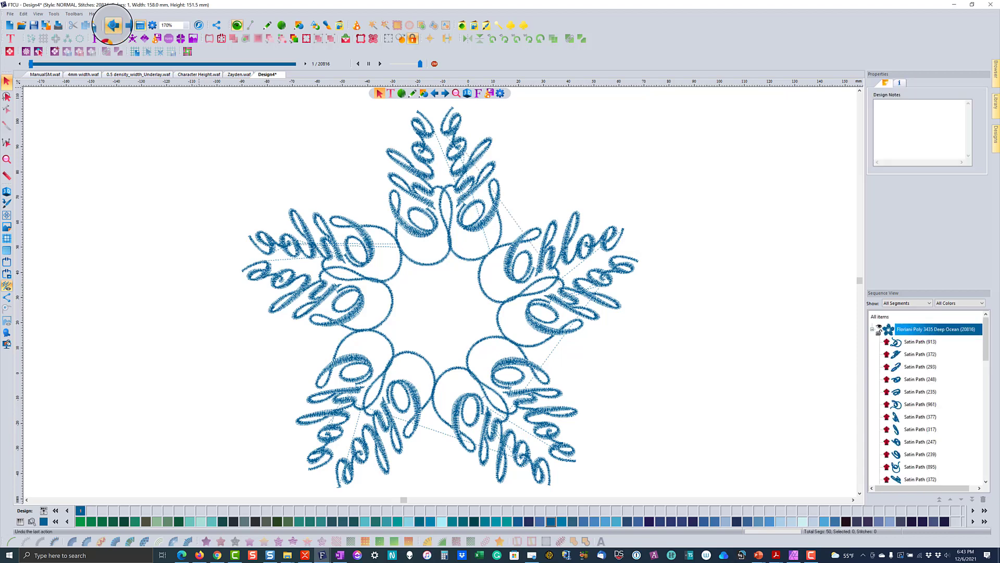
{"action": "left_click", "coordinate": [113, 25]}
{"action": "left_click", "coordinate": [112, 25]}
{"action": "left_click", "coordinate": [113, 25]}
{"action": "left_click", "coordinate": [112, 25]}
{"action": "left_click", "coordinate": [112, 25]}
{"action": "left_click", "coordinate": [113, 25]}
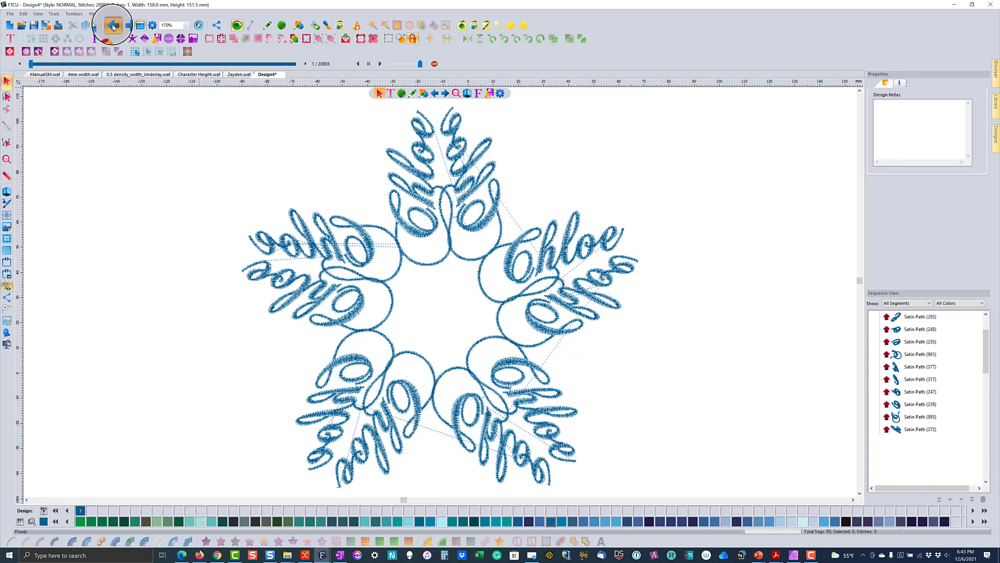
{"action": "left_click", "coordinate": [113, 25]}
{"action": "left_click", "coordinate": [112, 25]}
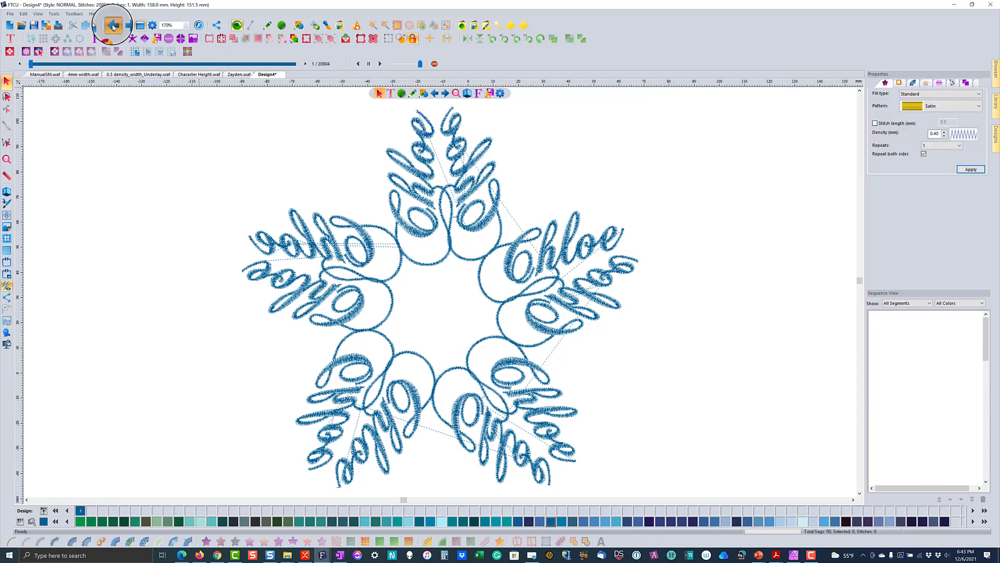
{"action": "left_click", "coordinate": [112, 25]}
{"action": "left_click", "coordinate": [112, 25]}
{"action": "left_click", "coordinate": [113, 25]}
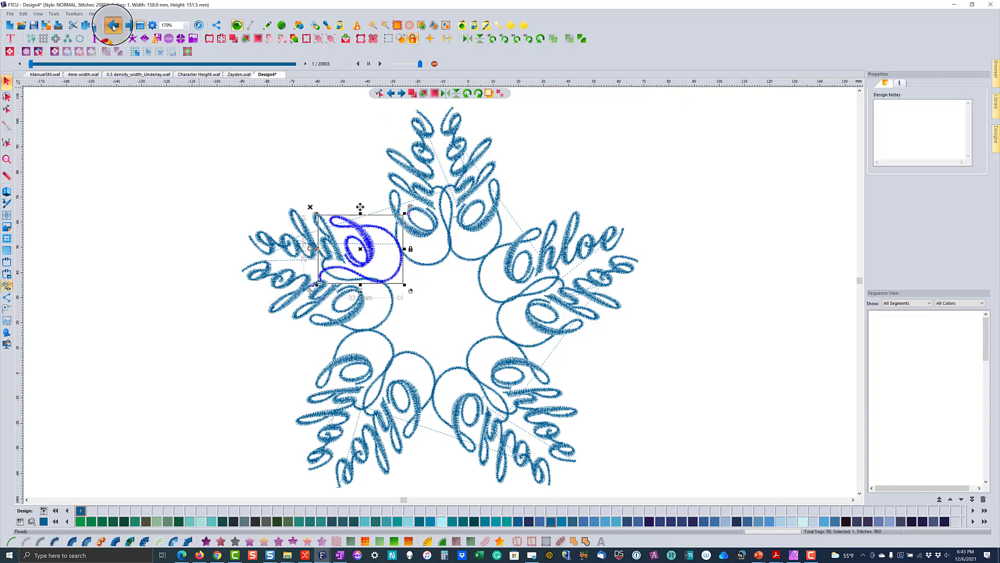
{"action": "left_click", "coordinate": [112, 25]}
{"action": "left_click", "coordinate": [113, 25]}
{"action": "left_click", "coordinate": [113, 25]}
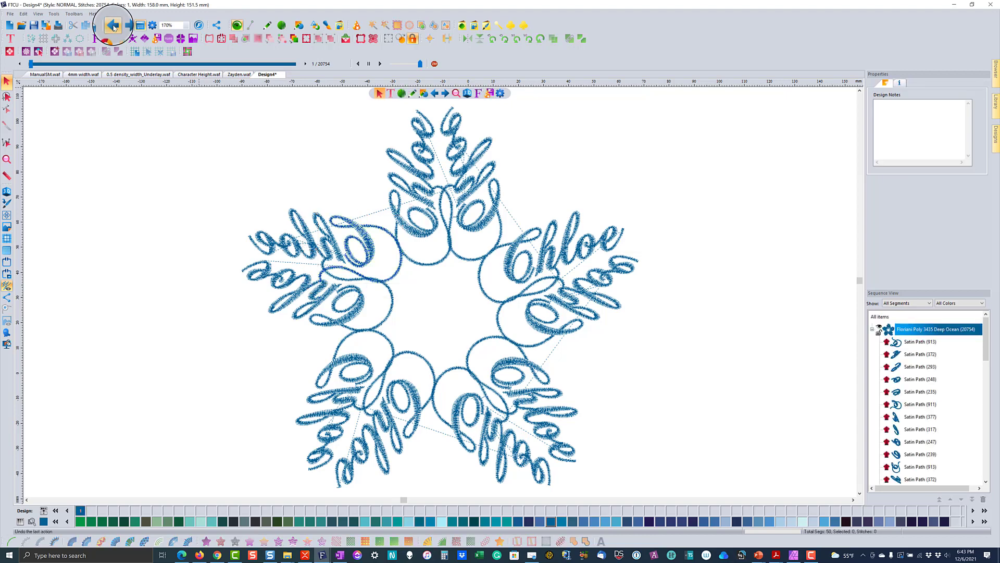
{"action": "left_click", "coordinate": [112, 25]}
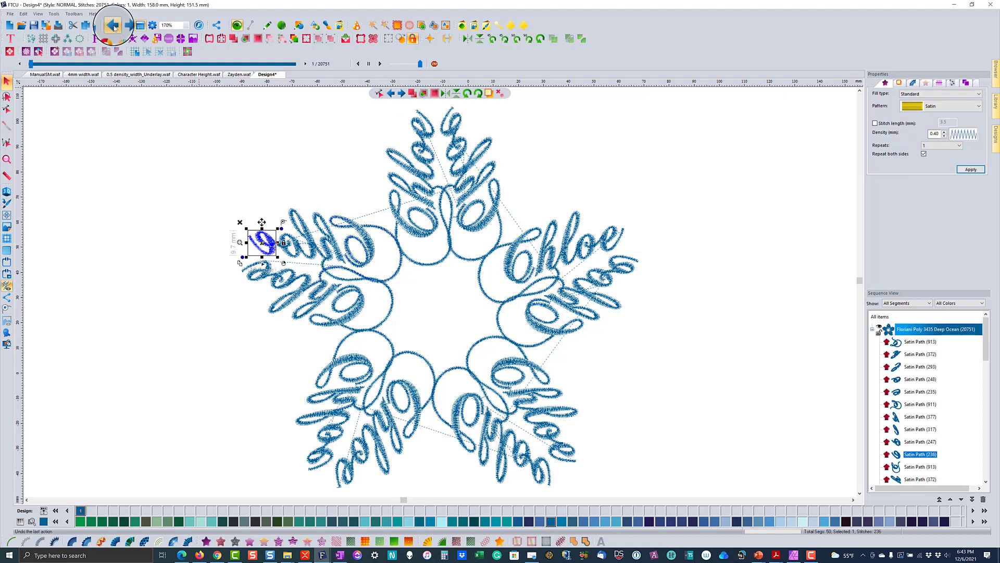
{"action": "left_click", "coordinate": [114, 26]}
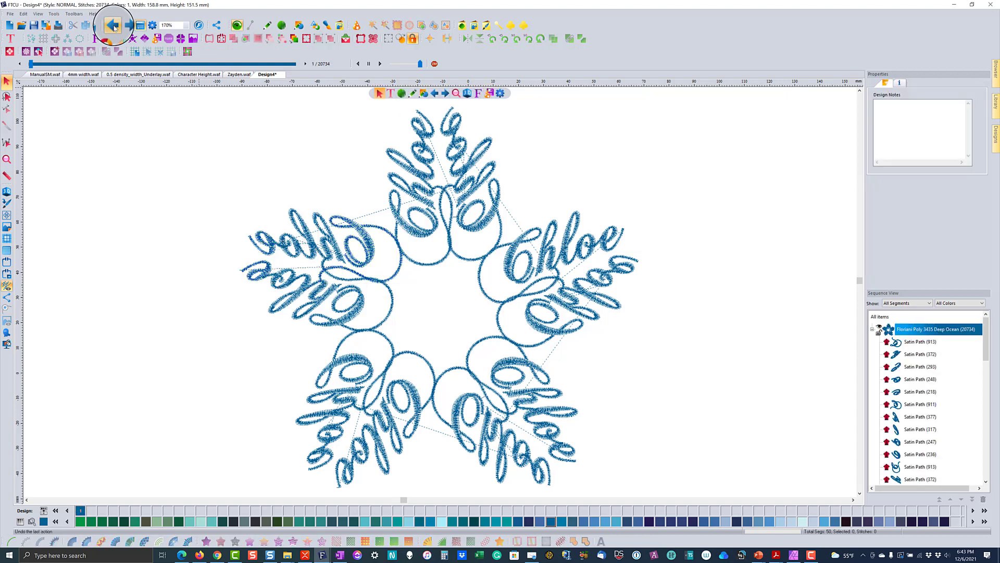
{"action": "left_click", "coordinate": [113, 27]}
{"action": "left_click", "coordinate": [114, 26]}
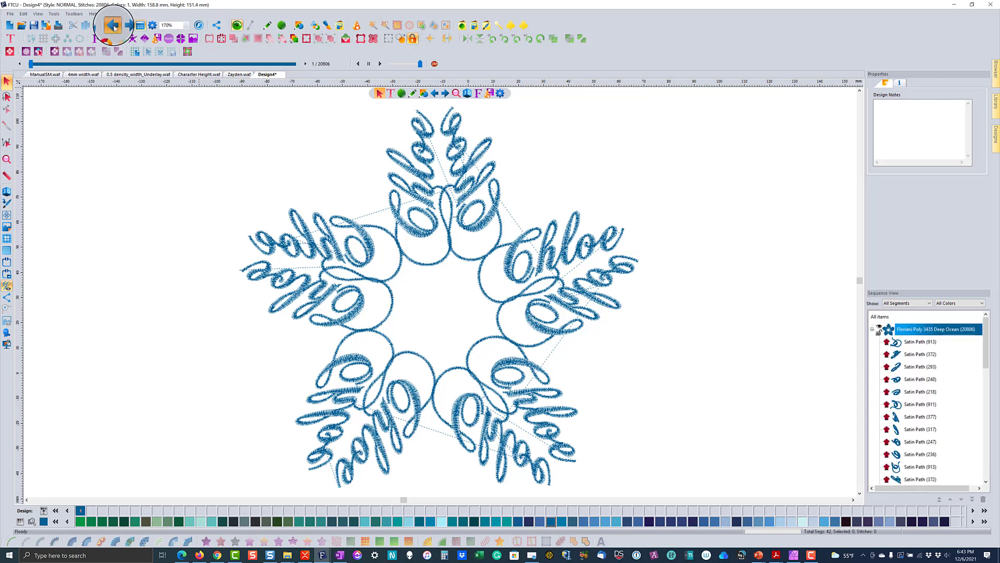
{"action": "left_click", "coordinate": [113, 26]}
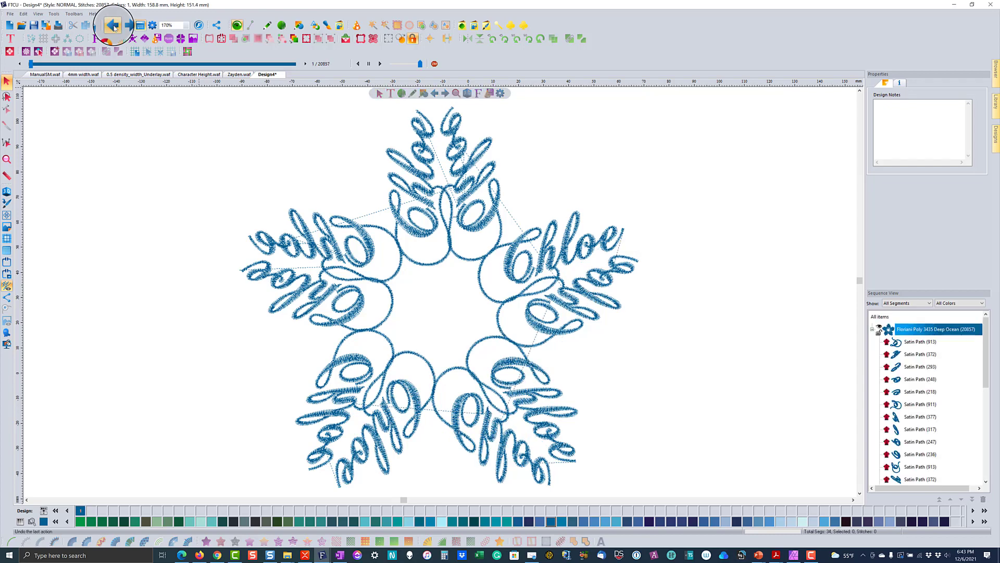
{"action": "left_click", "coordinate": [114, 26]}
{"action": "left_click", "coordinate": [114, 26]}
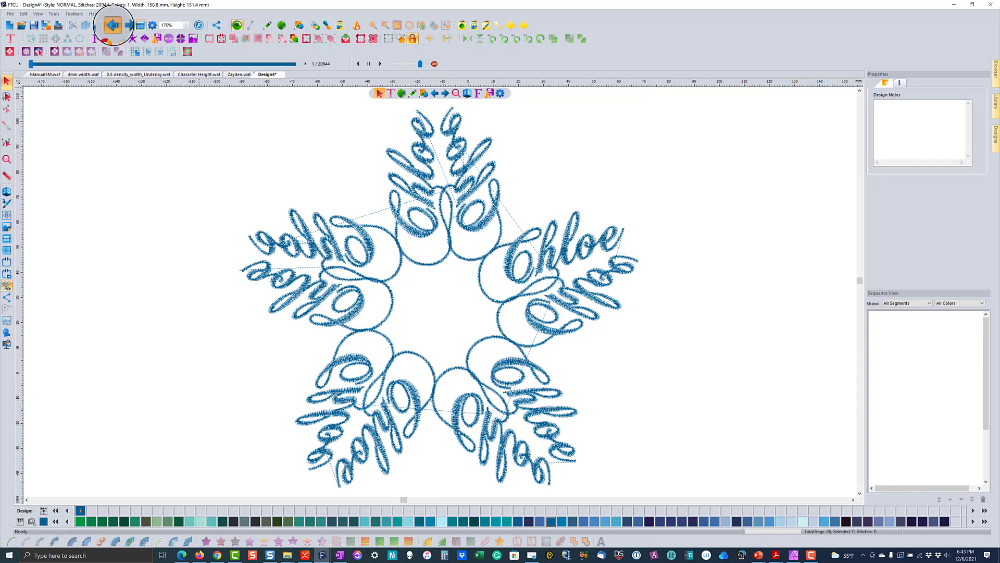
{"action": "left_click", "coordinate": [114, 26]}
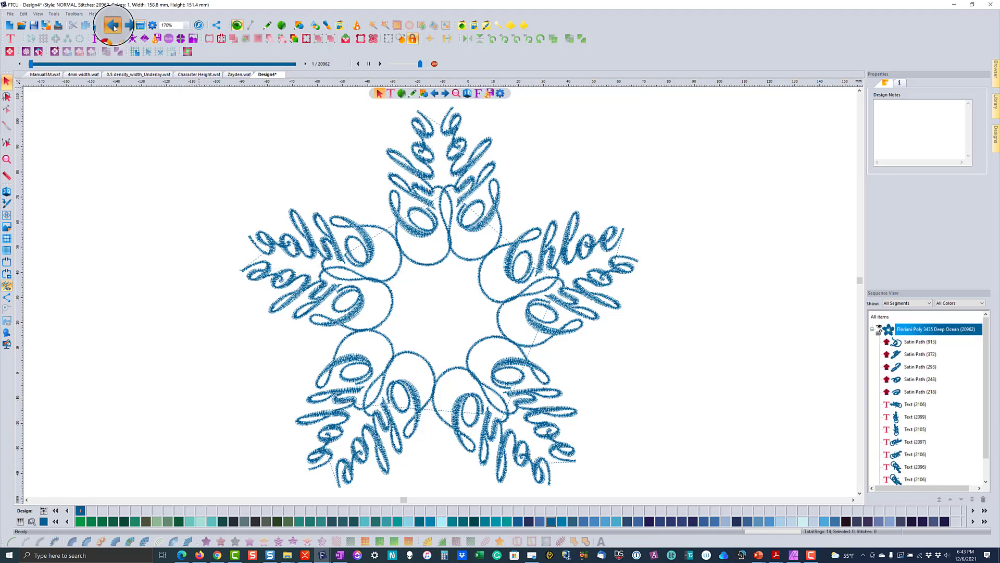
{"action": "left_click", "coordinate": [114, 26]}
{"action": "left_click", "coordinate": [113, 26]}
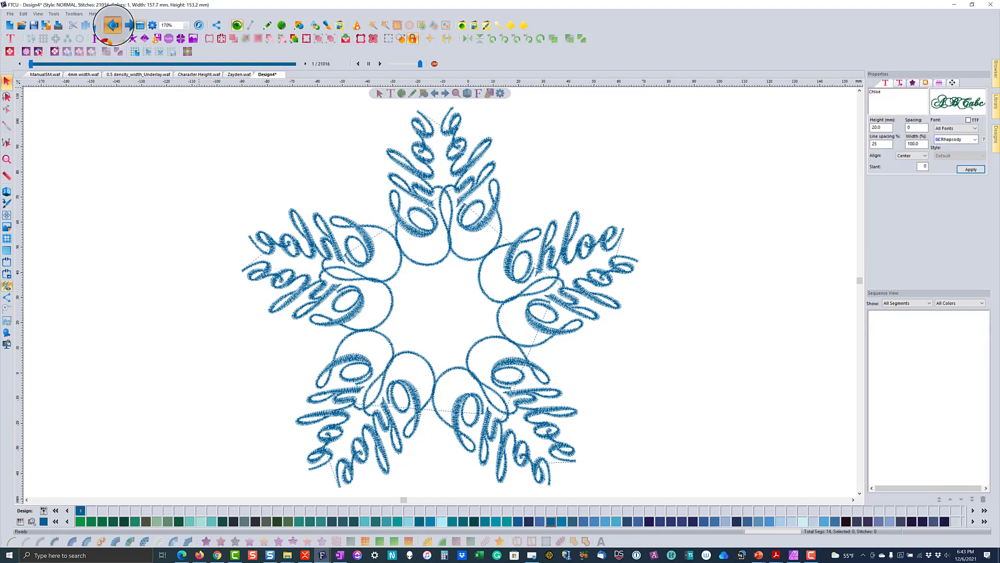
{"action": "left_click", "coordinate": [114, 26]}
{"action": "left_click", "coordinate": [113, 26]}
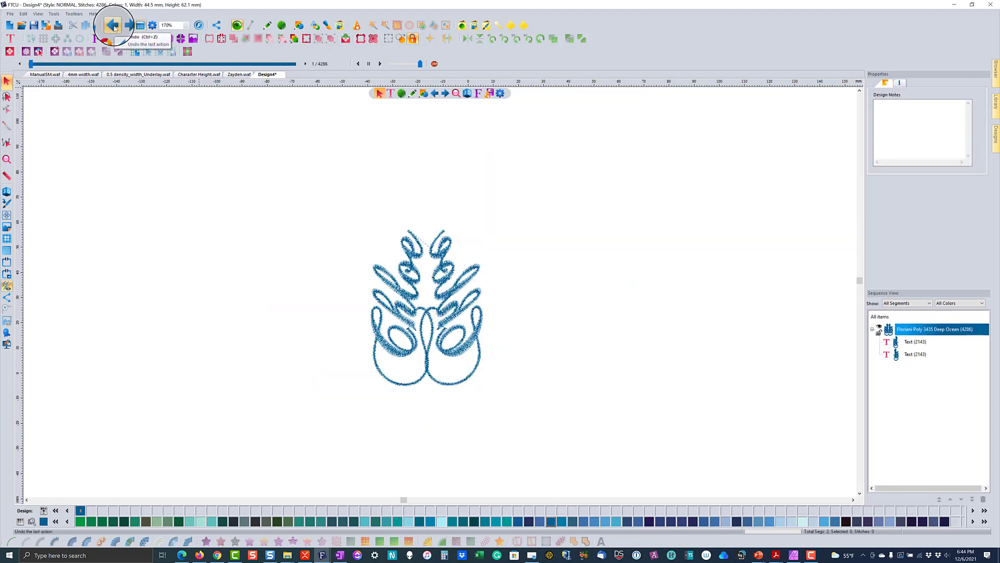
- Compare the sew sequence settings of the left and right names, and run through the pair's stitching sequence
{"action": "left_click", "coordinate": [381, 281]}
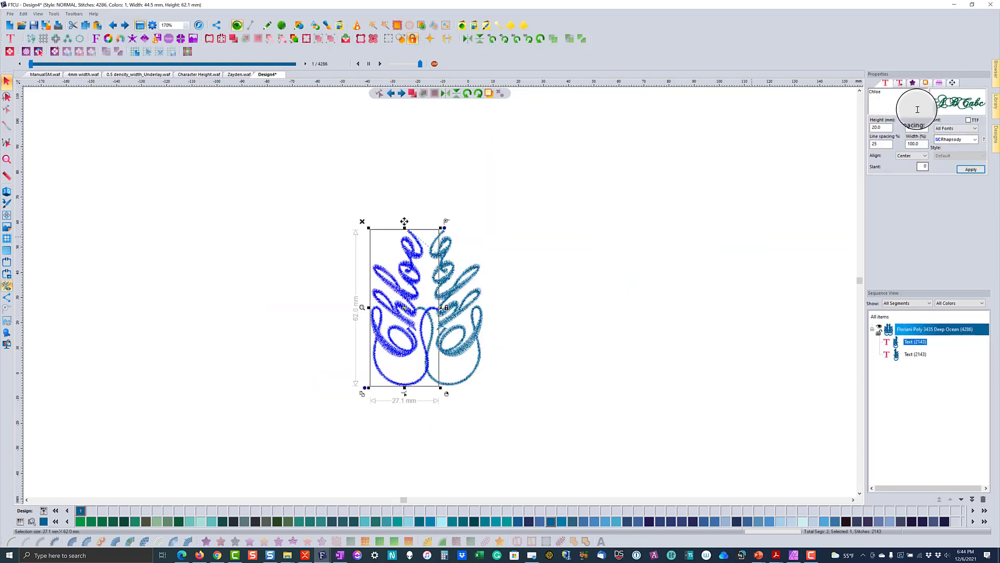
{"action": "left_click", "coordinate": [899, 83]}
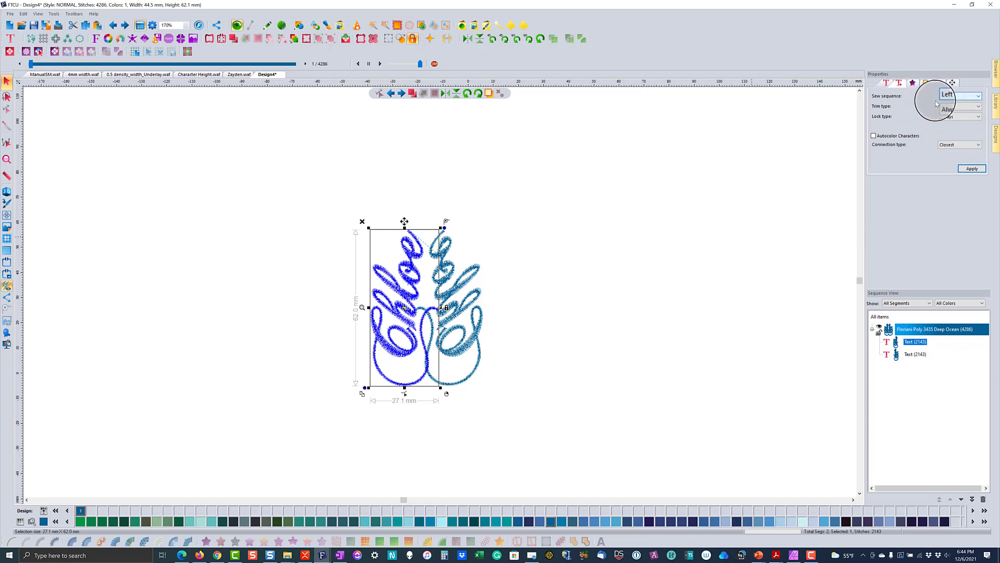
{"action": "left_click", "coordinate": [490, 292]}
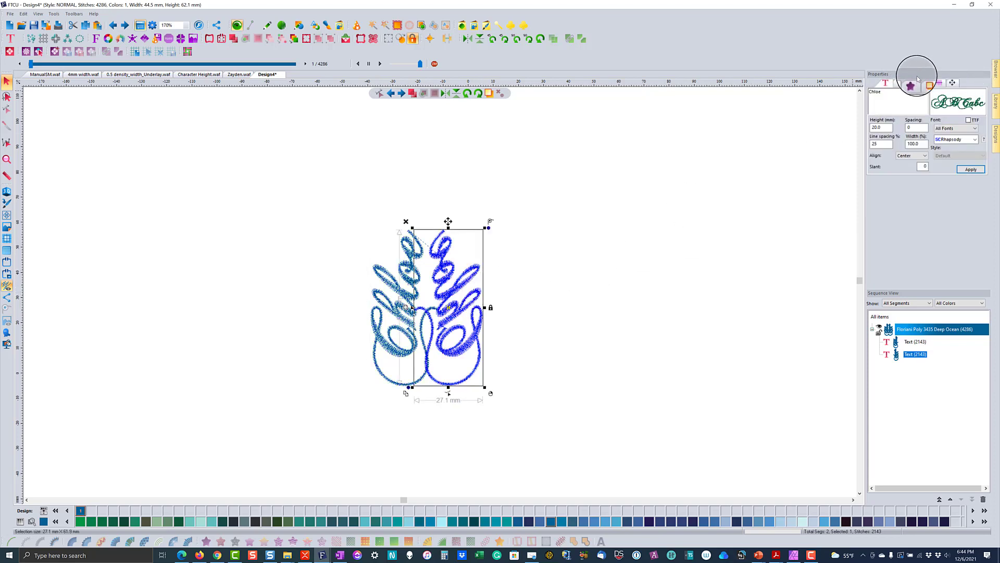
{"action": "left_click", "coordinate": [899, 83]}
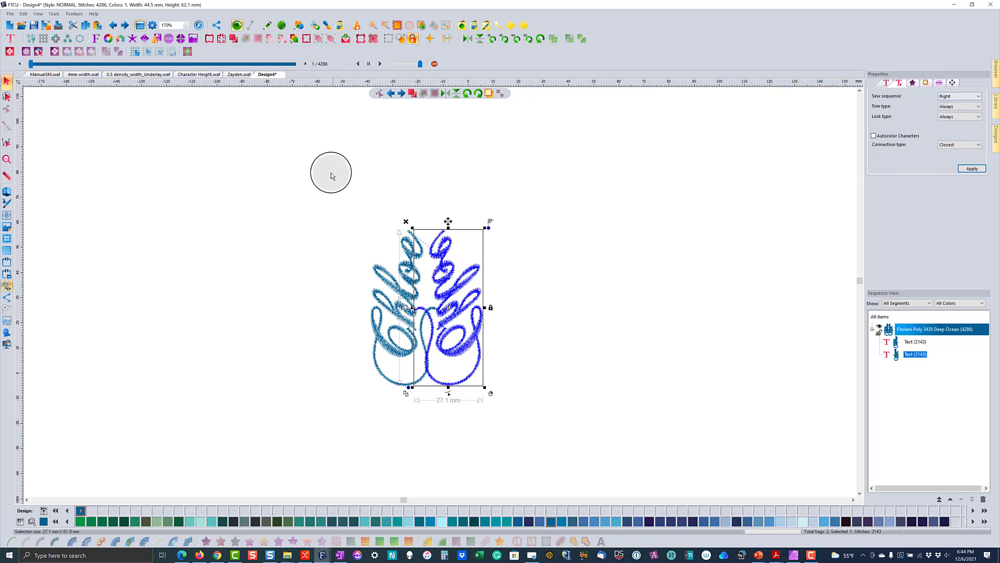
{"action": "left_click", "coordinate": [343, 177]}
{"action": "mouse_move", "coordinate": [31, 63]}
{"action": "left_mouse_down"}
{"action": "mouse_move", "coordinate": [194, 54]}
{"action": "mouse_move", "coordinate": [295, 67]}
{"action": "left_mouse_up"}
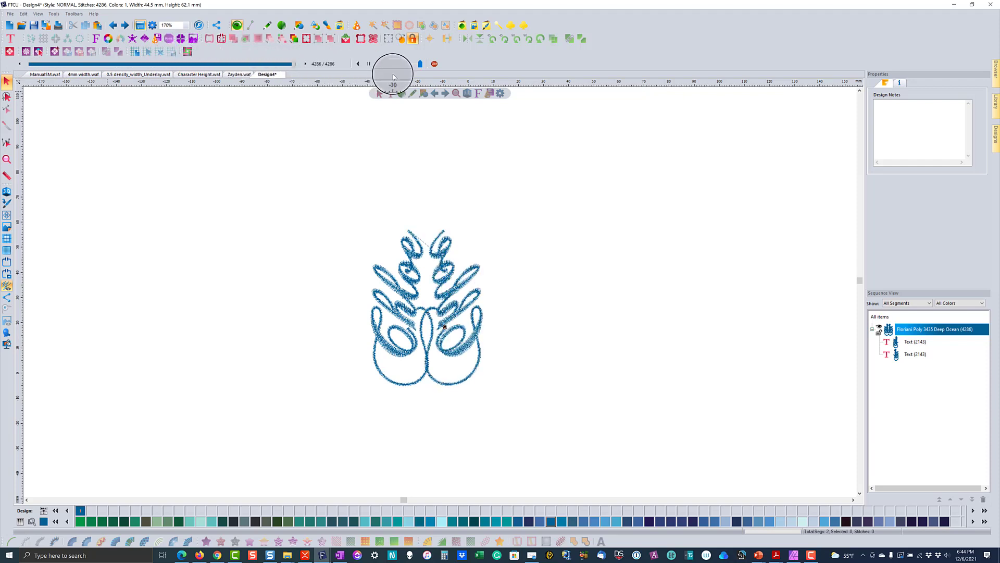
- Break up the right name of the mirrored pair into separate satin letters and select its capital
{"action": "left_click", "coordinate": [912, 354]}
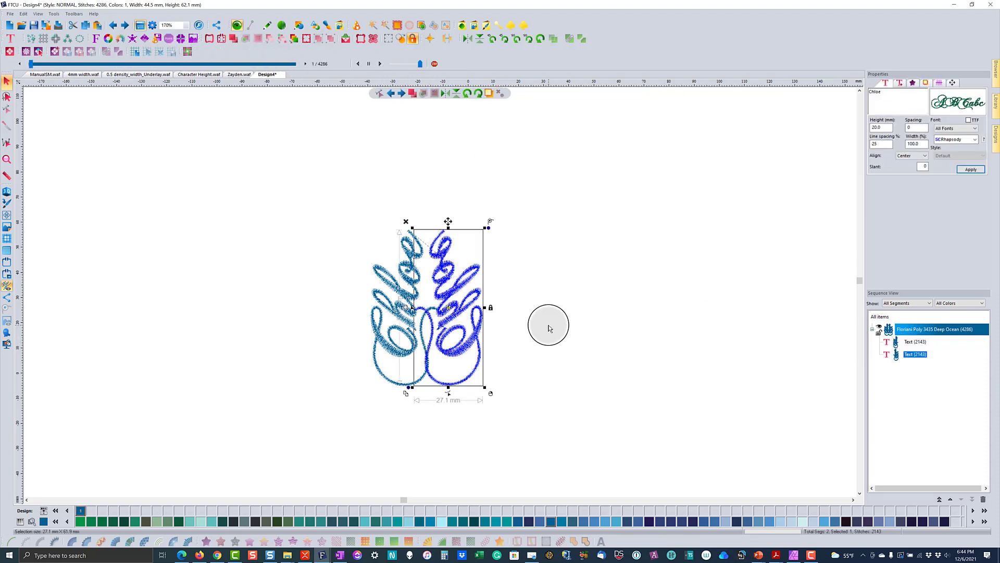
{"action": "right_click", "coordinate": [463, 303]}
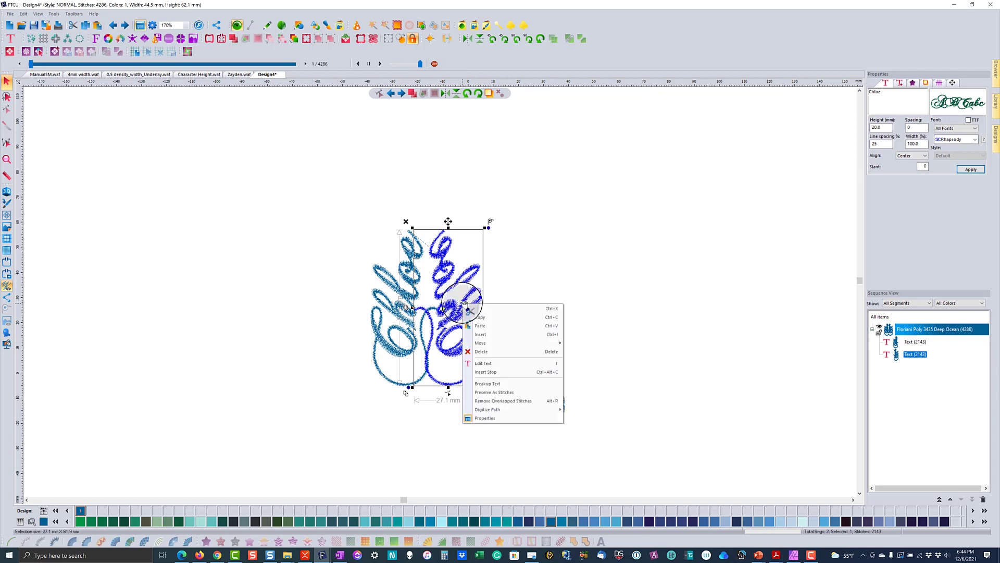
{"action": "left_click", "coordinate": [508, 384]}
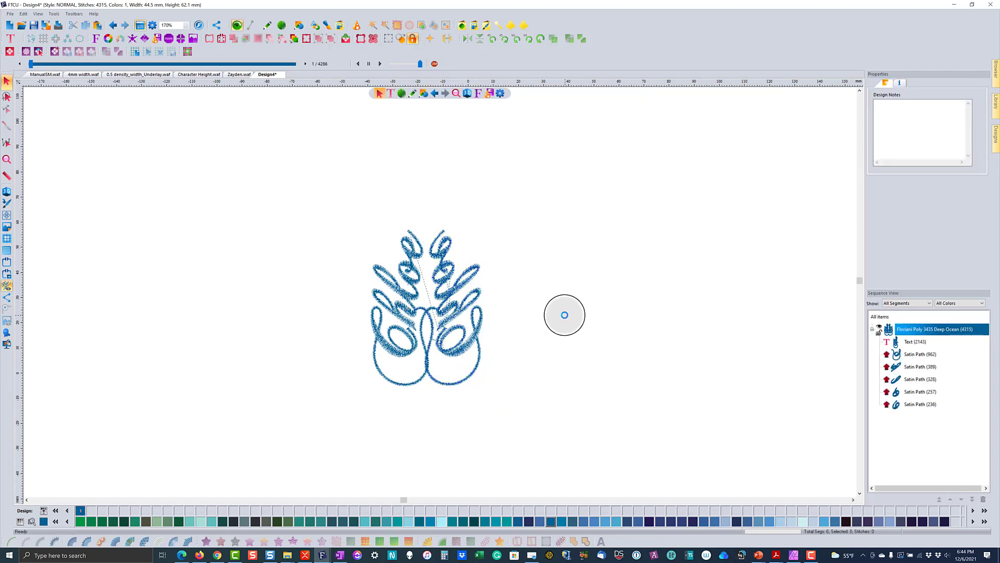
{"action": "left_click", "coordinate": [909, 355]}
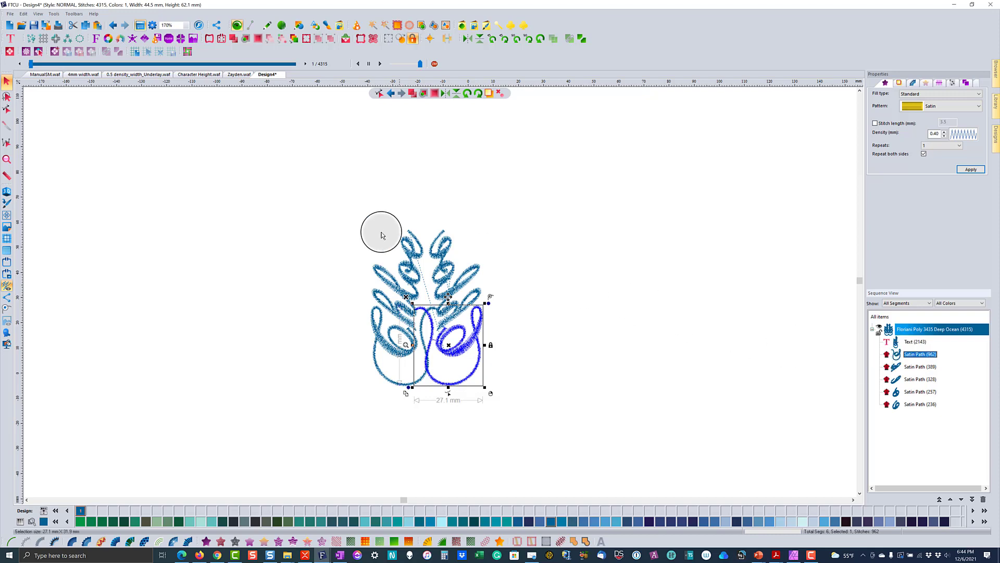
- Undo the breakup and the right name's last text edit, and select the right name
{"action": "left_click", "coordinate": [113, 26]}
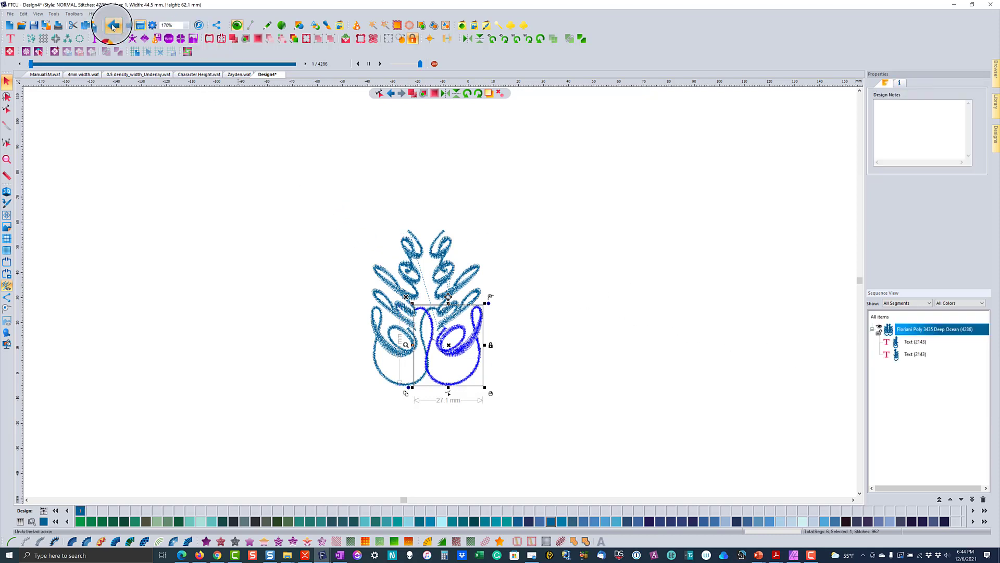
{"action": "left_click", "coordinate": [113, 26]}
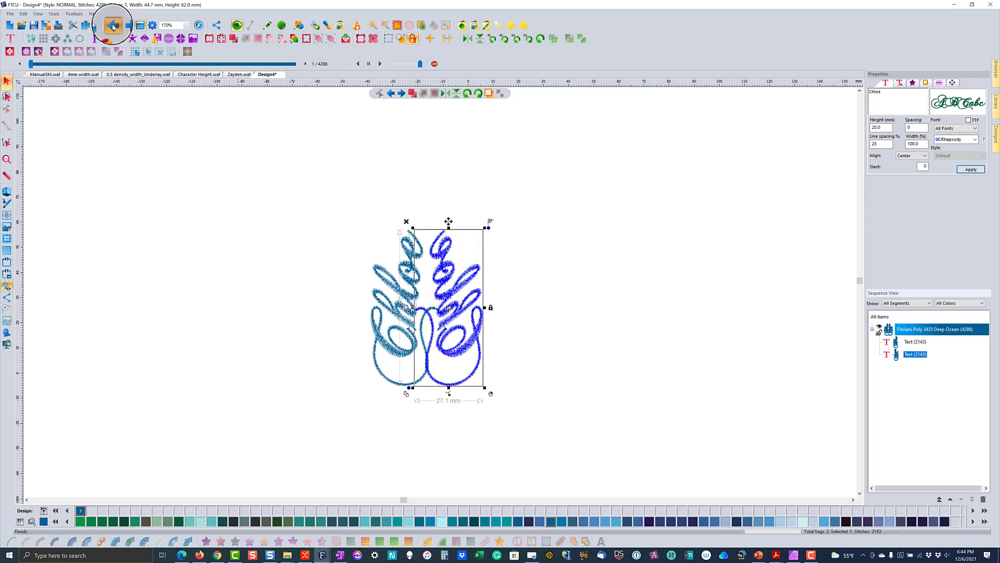
{"action": "left_click", "coordinate": [113, 26]}
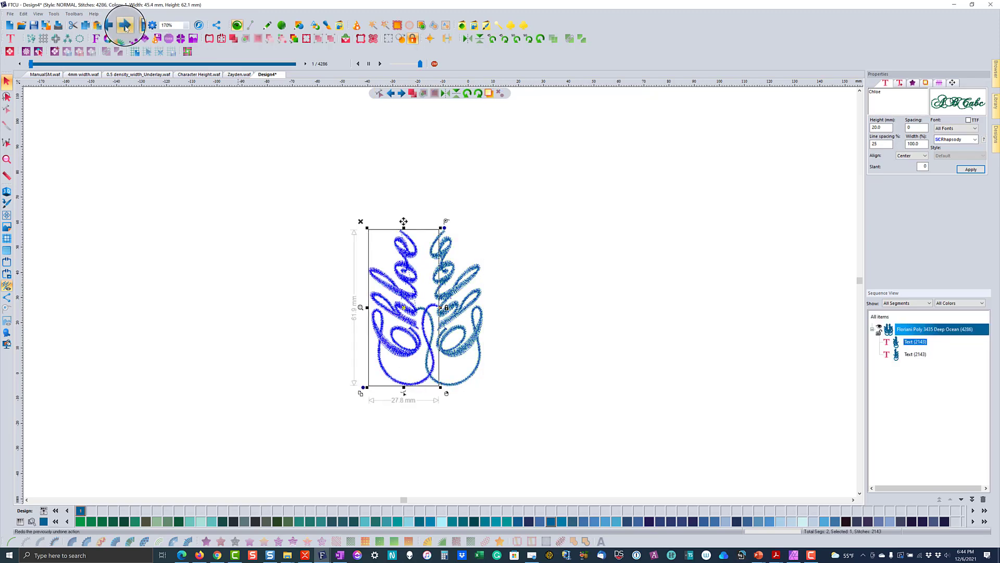
{"action": "left_click", "coordinate": [125, 26]}
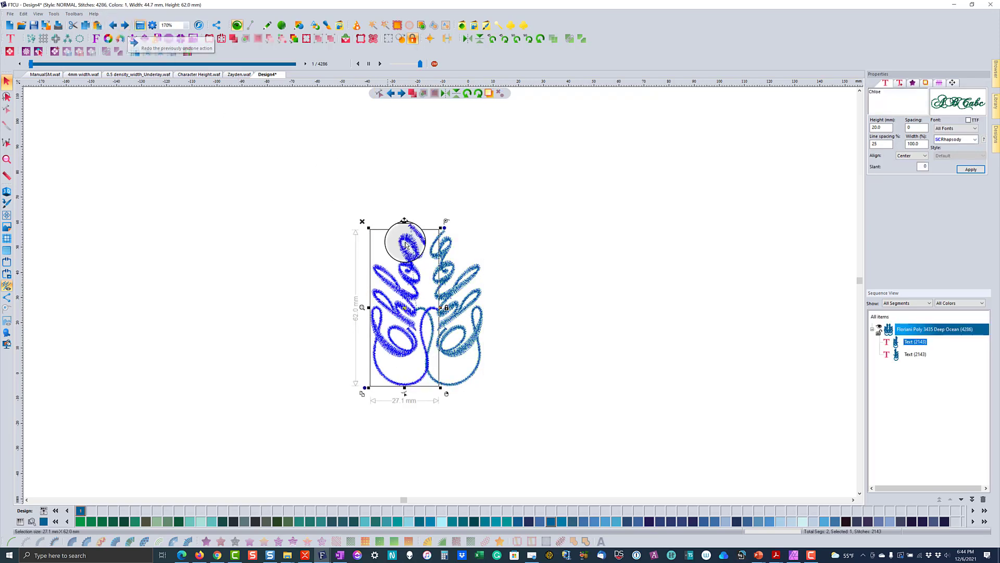
{"action": "left_click", "coordinate": [481, 271]}
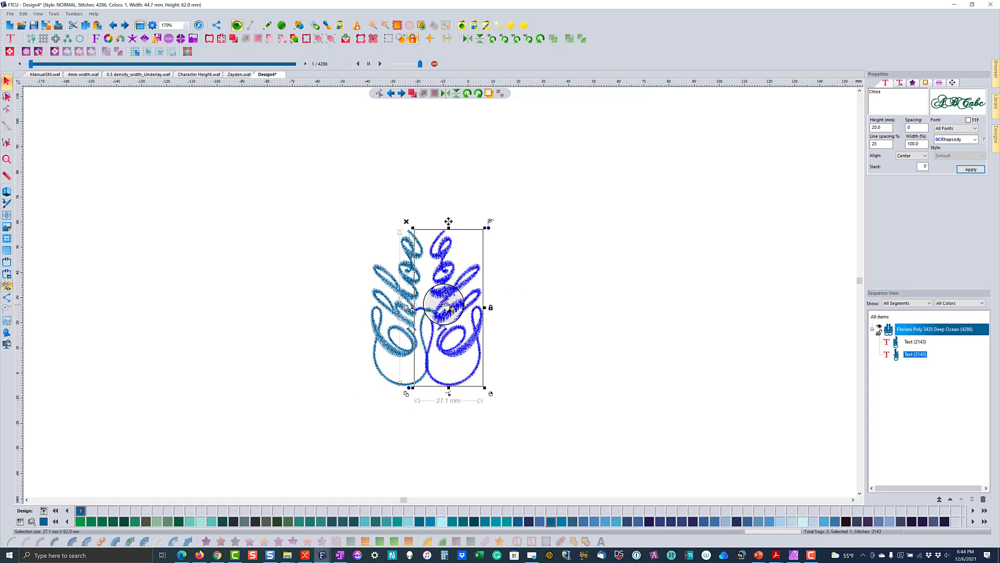
- Adjust the right name's sew sequence setting and break the name up into separate satin letters
{"action": "left_click", "coordinate": [899, 85]}
{"action": "left_click", "coordinate": [958, 96]}
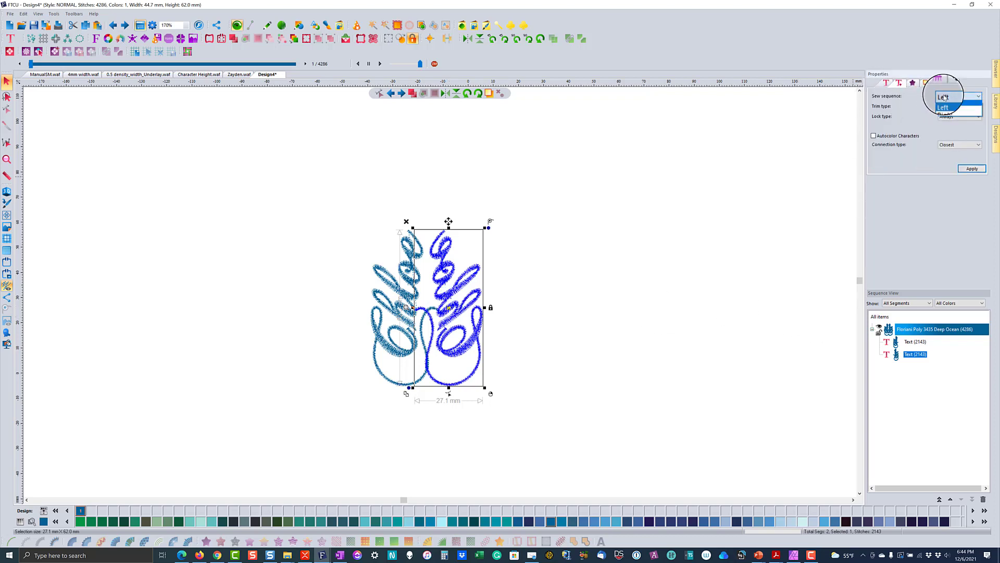
{"action": "left_click", "coordinate": [961, 168]}
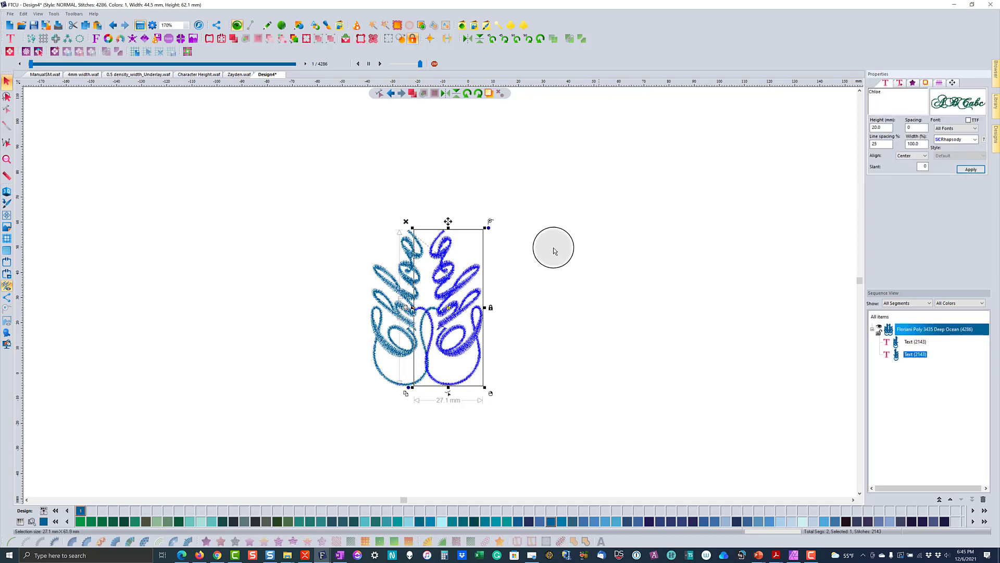
{"action": "right_click", "coordinate": [448, 278]}
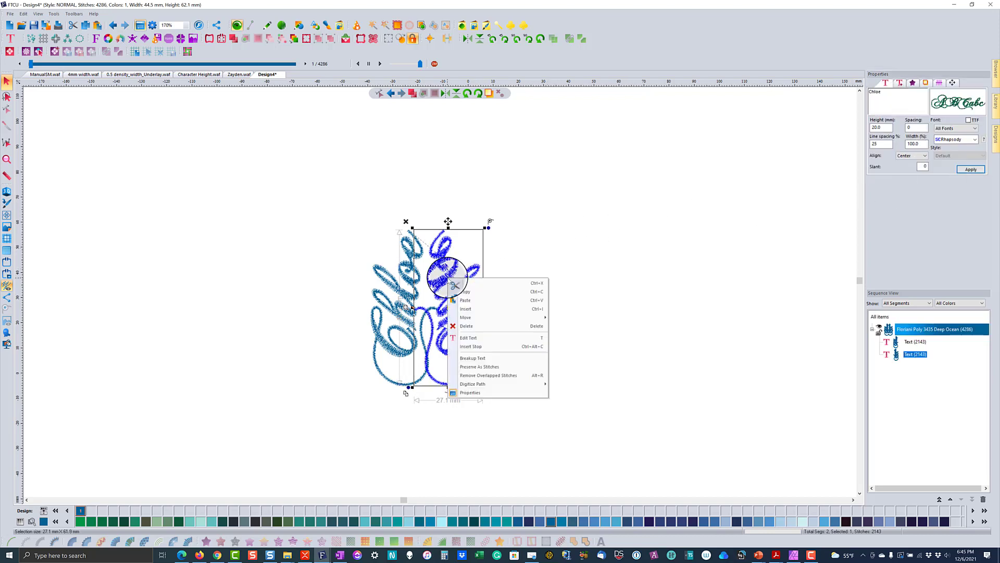
{"action": "left_click", "coordinate": [469, 366]}
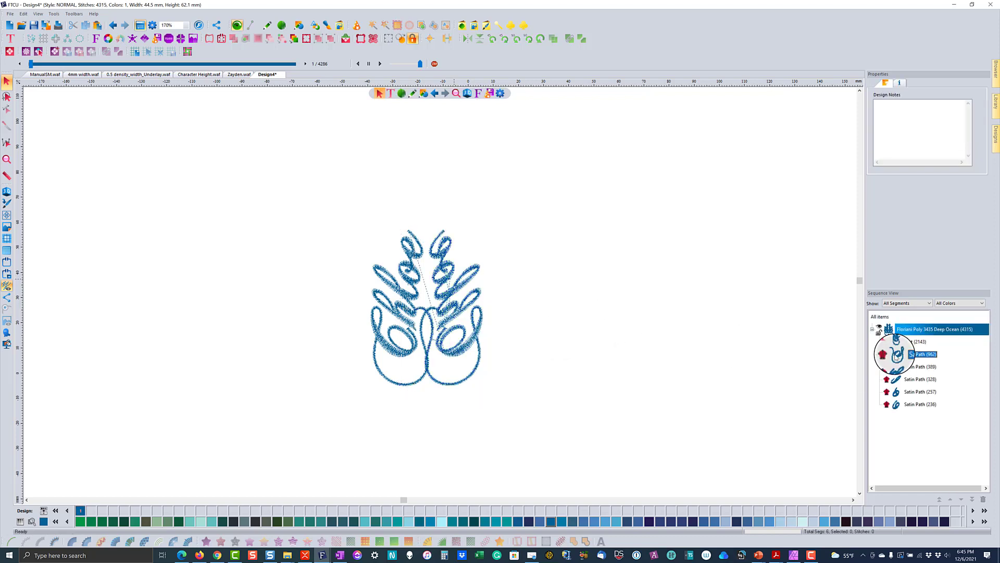
- Reverse the sewing order of the right name's five satin letters, from the last letter first to the capital last
{"action": "left_click", "coordinate": [896, 355]}
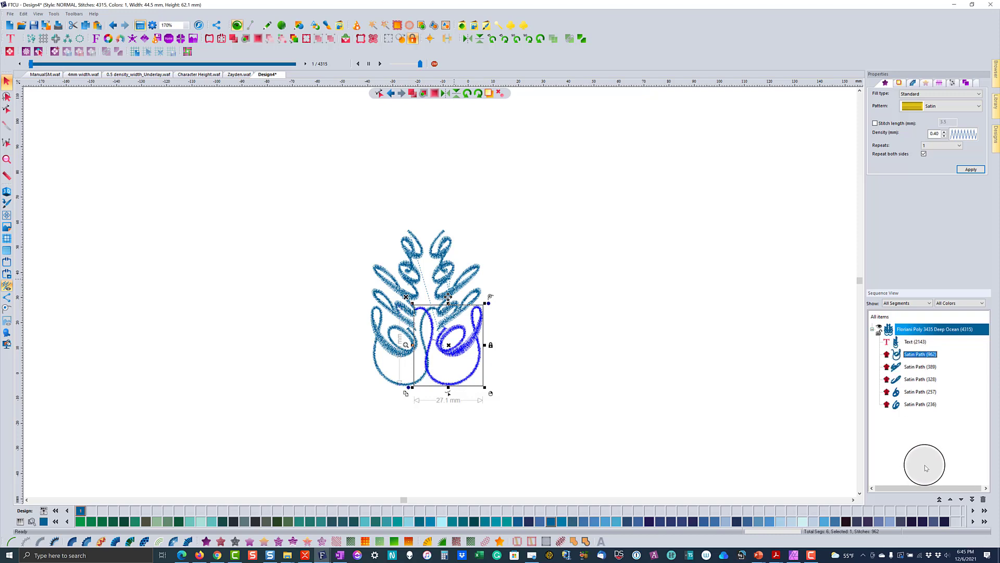
{"action": "left_click", "coordinate": [913, 393]}
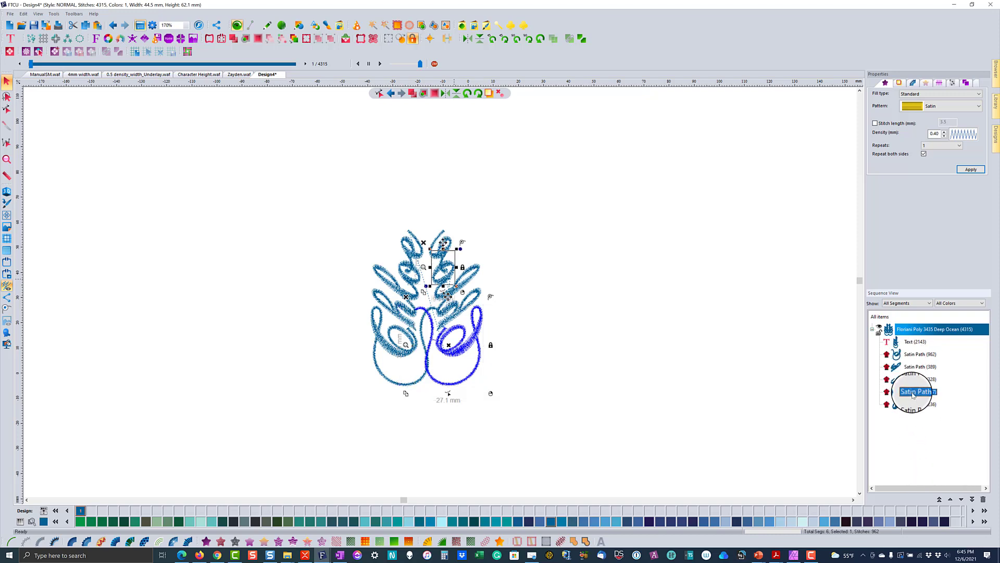
{"action": "left_click", "coordinate": [961, 499]}
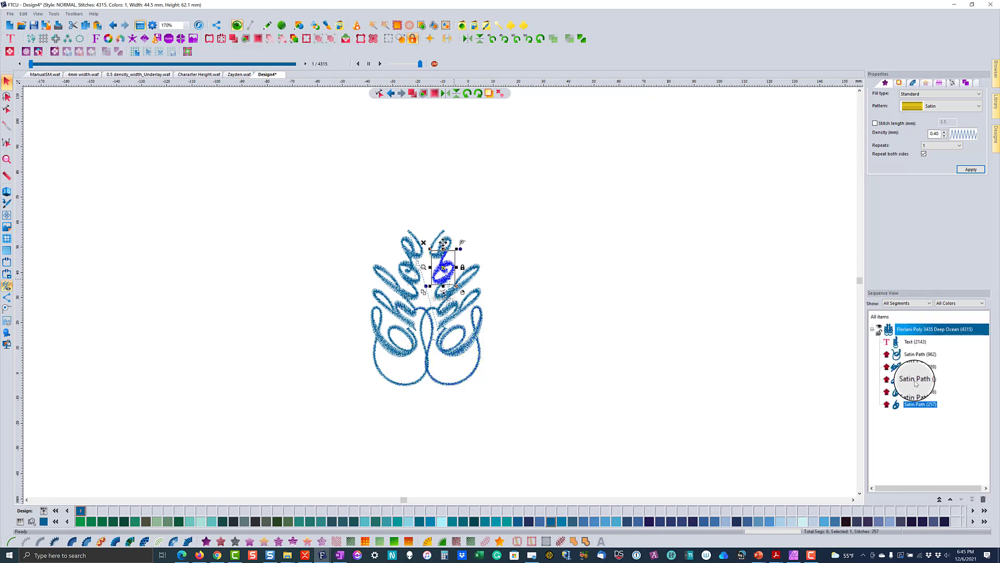
{"action": "left_click", "coordinate": [915, 380]}
{"action": "left_click", "coordinate": [972, 499]}
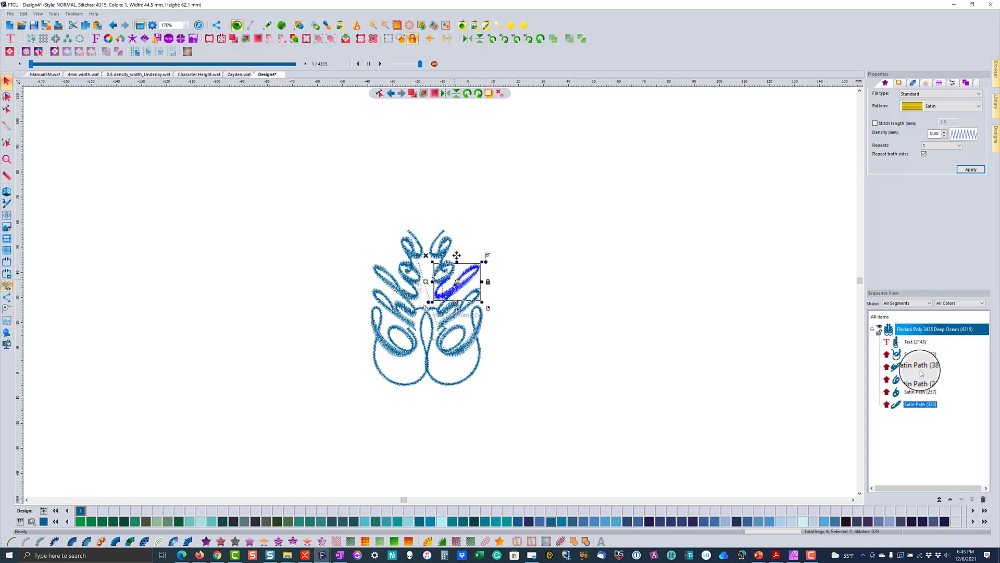
{"action": "left_click", "coordinate": [920, 368]}
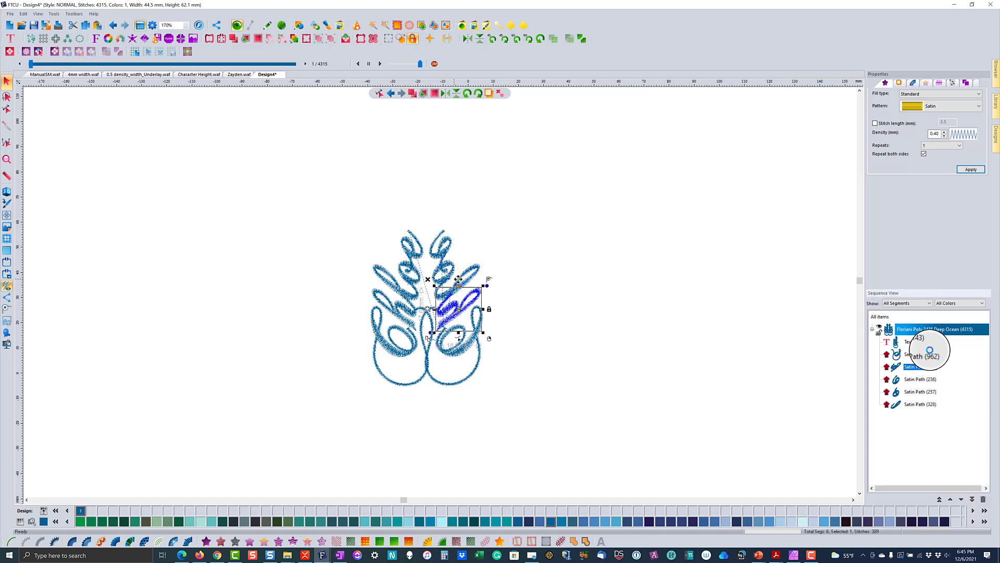
{"action": "left_click", "coordinate": [917, 353]}
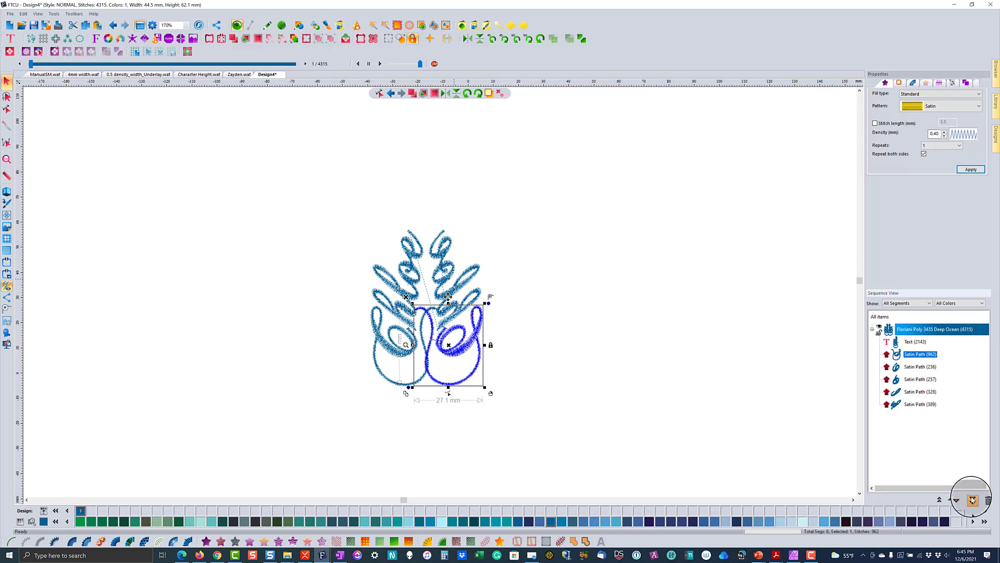
{"action": "left_click", "coordinate": [972, 499]}
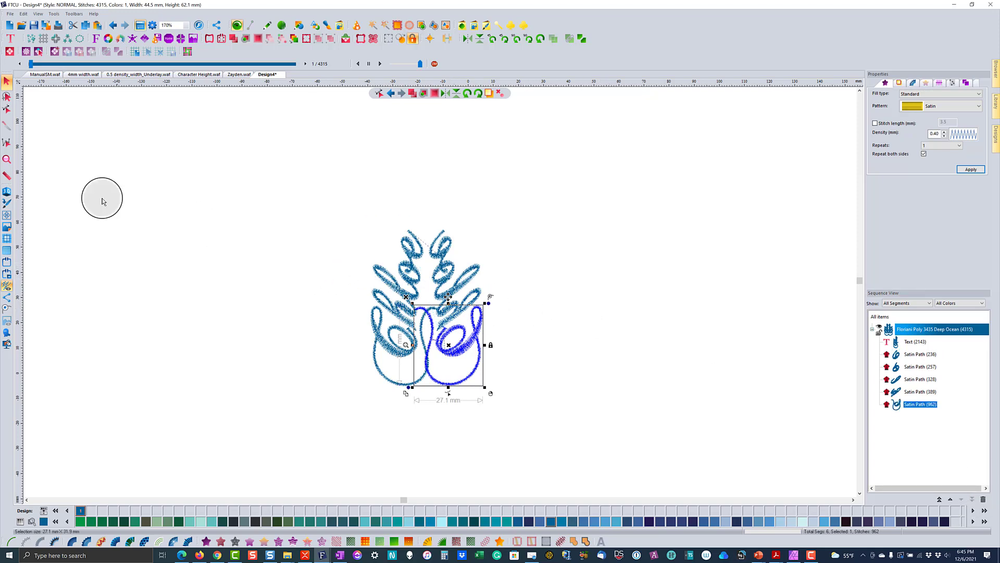
- Move the entry point of the right name's last letter to its inner side, facing the left name
{"action": "left_click", "coordinate": [7, 159]}
{"action": "left_click_drag", "start_coordinate": [357, 217], "coordinate": [495, 399]}
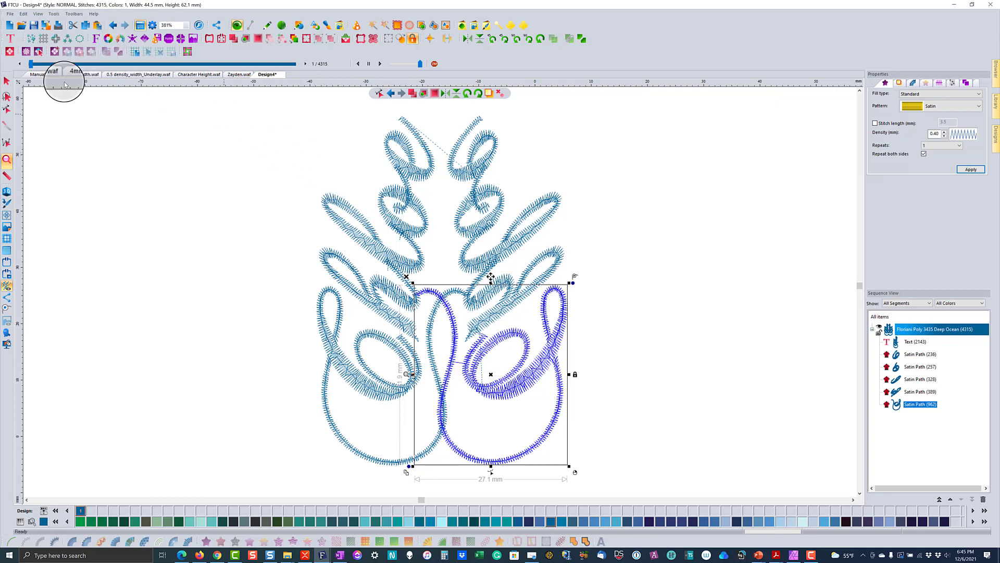
{"action": "left_click", "coordinate": [12, 86]}
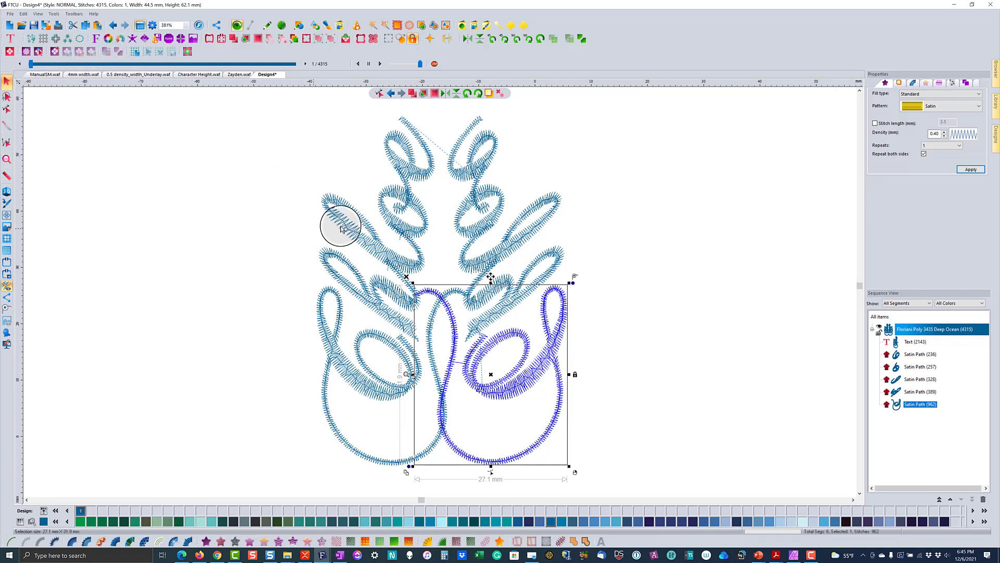
{"action": "left_click", "coordinate": [459, 182]}
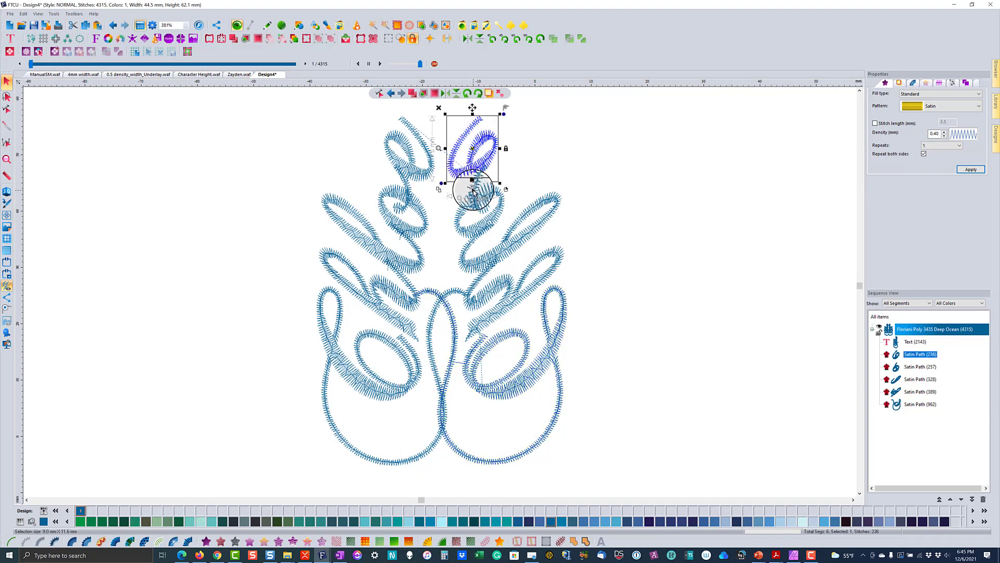
{"action": "double_click", "coordinate": [473, 189]}
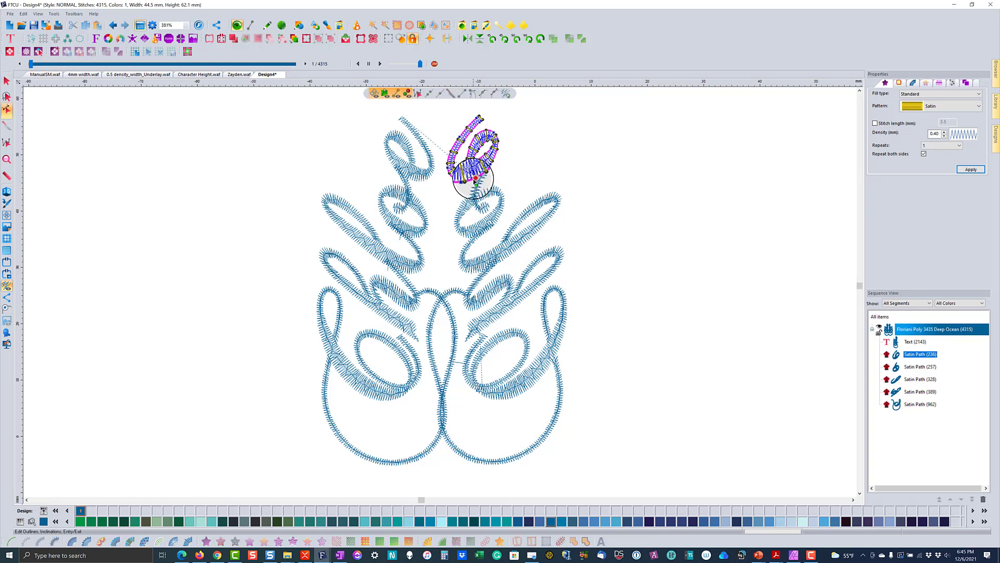
{"action": "left_click", "coordinate": [443, 167]}
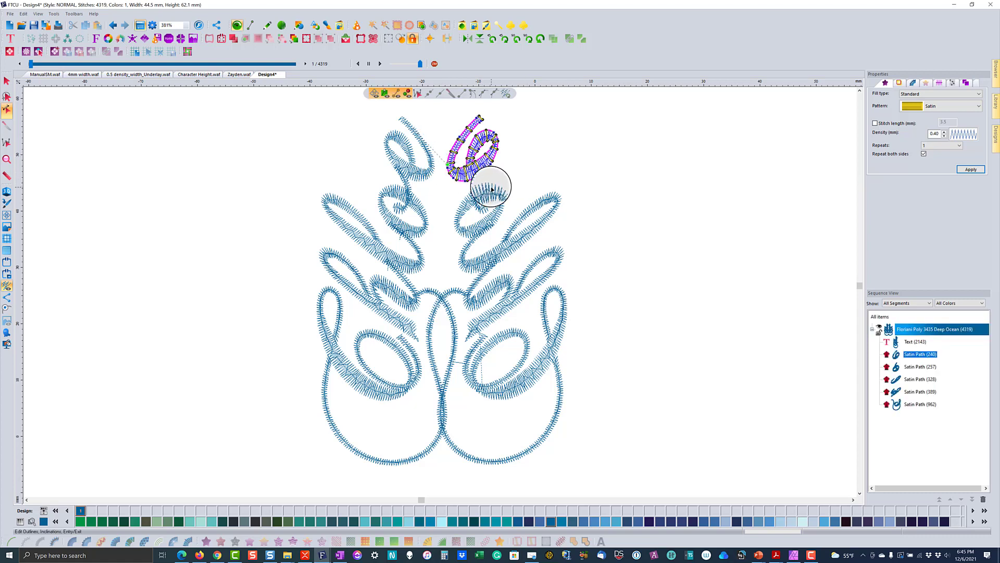
- Check the entry and exit points of the middle letters of the right name
{"action": "left_click", "coordinate": [909, 367]}
{"action": "double_click", "coordinate": [479, 248]}
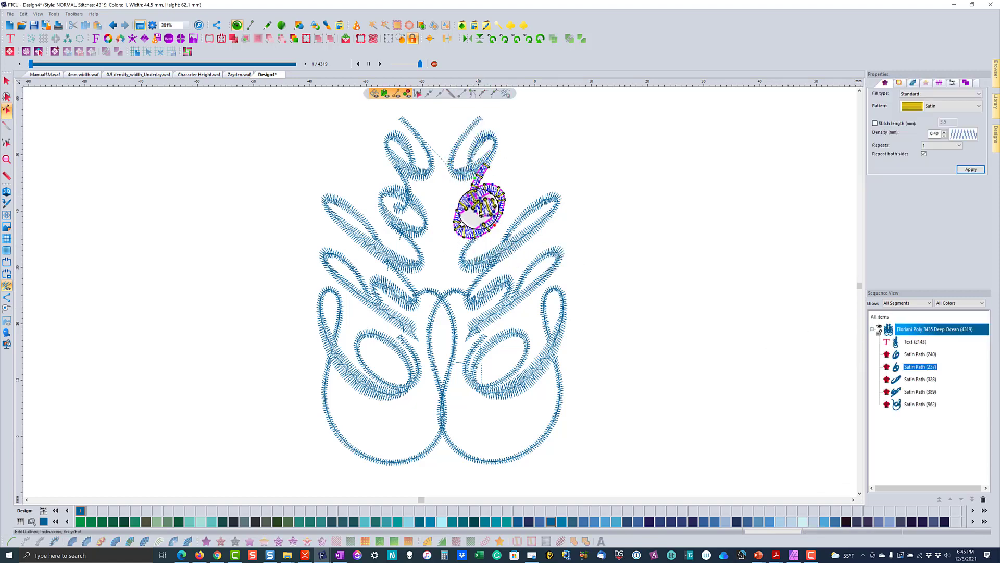
{"action": "left_click", "coordinate": [472, 247]}
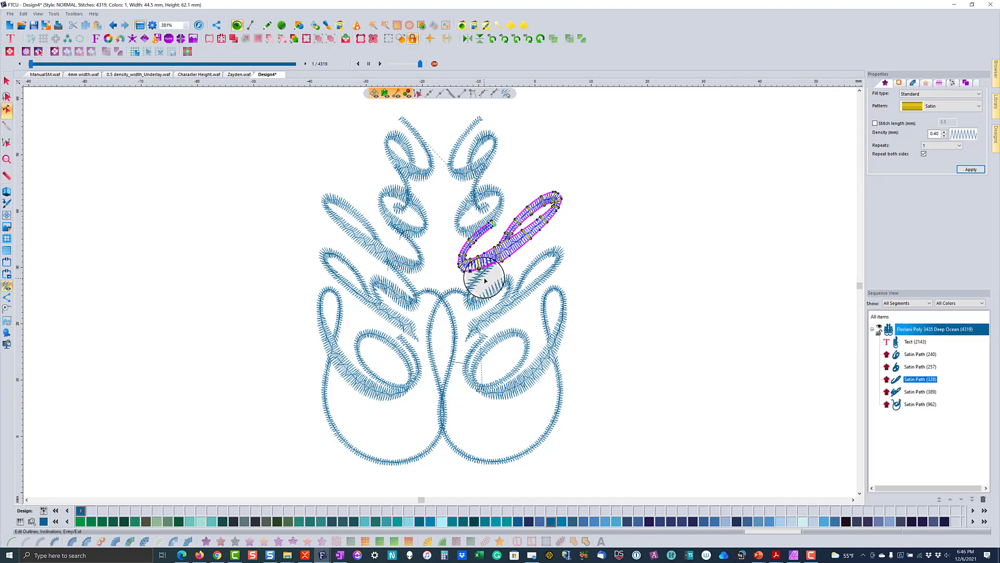
{"action": "left_click", "coordinate": [496, 273]}
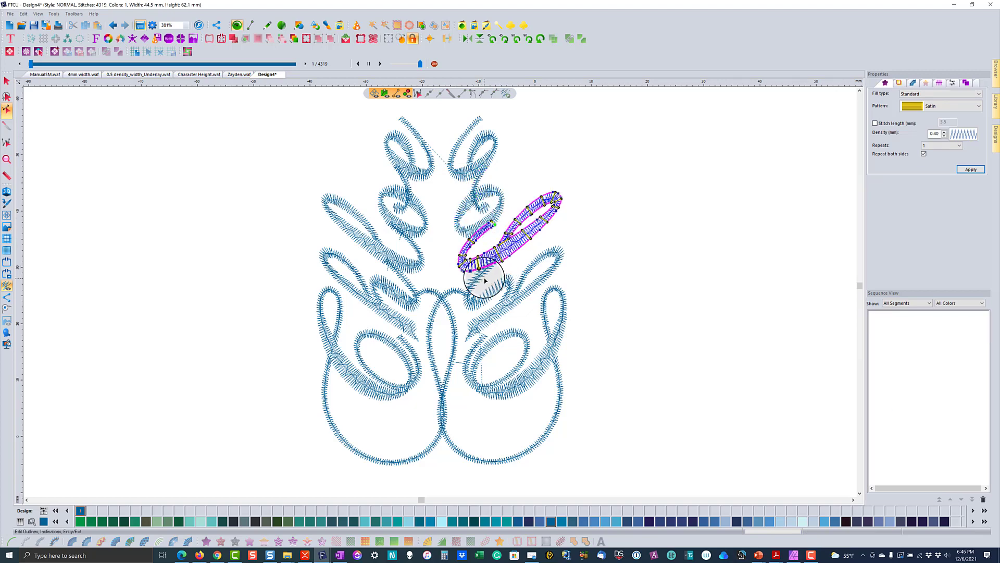
- Place the right capital's entry point on its inner curl and its exit point on the lower curve
{"action": "left_click", "coordinate": [483, 347]}
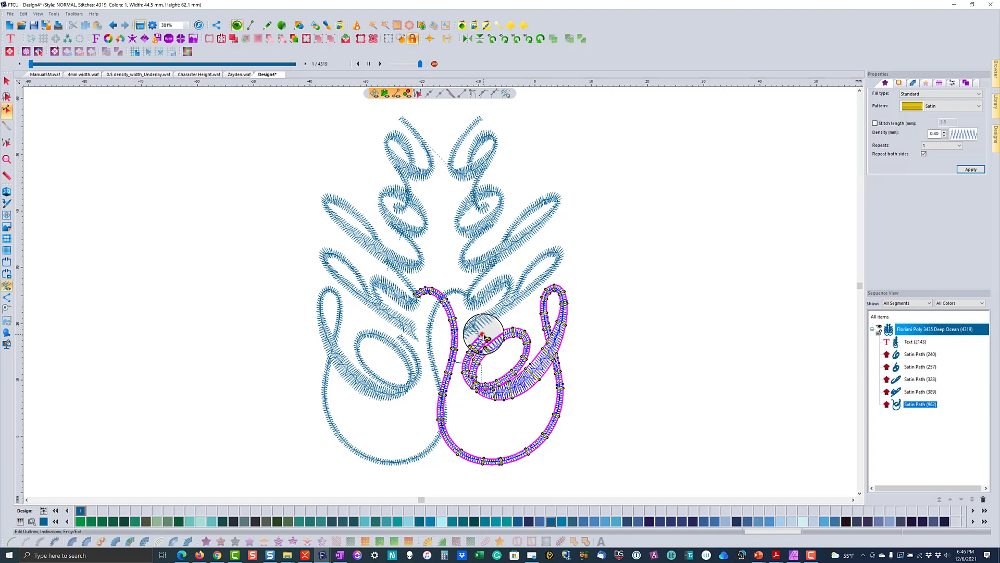
{"action": "right_click", "coordinate": [531, 465]}
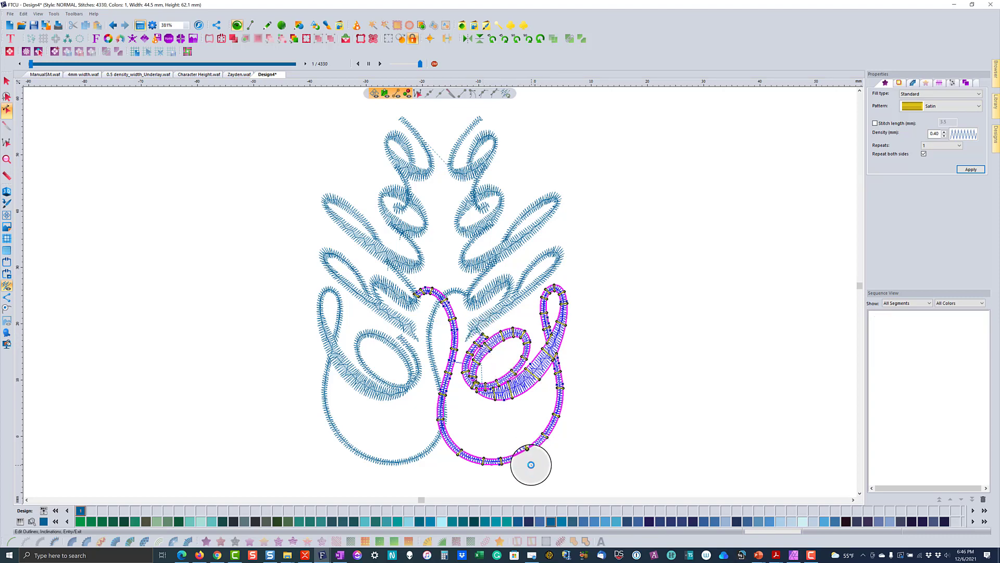
{"action": "left_click", "coordinate": [479, 344]}
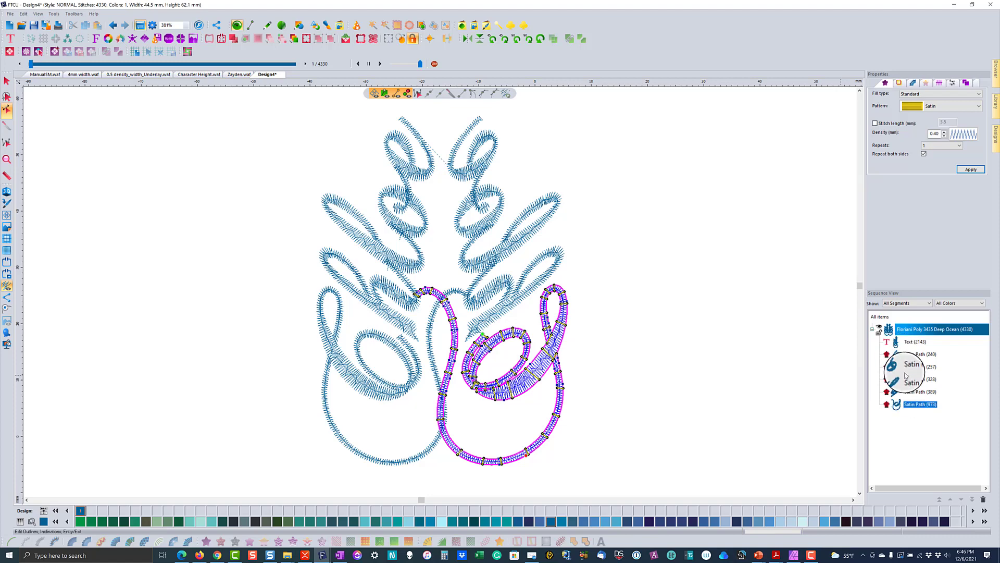
{"action": "left_click", "coordinate": [617, 358]}
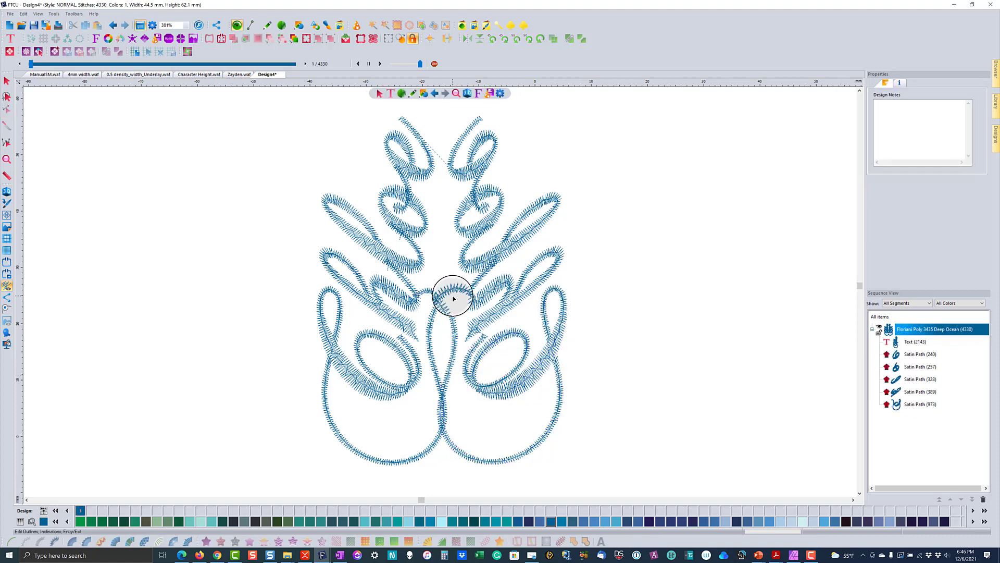
- Break up the left name of the mirrored pair into separate satin letters
{"action": "left_click", "coordinate": [6, 81]}
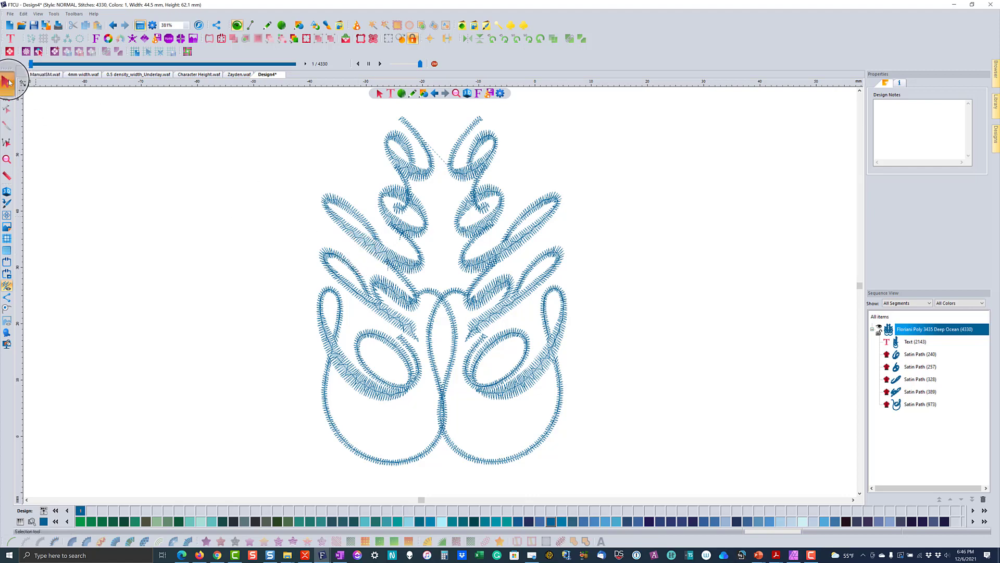
{"action": "left_click", "coordinate": [347, 240]}
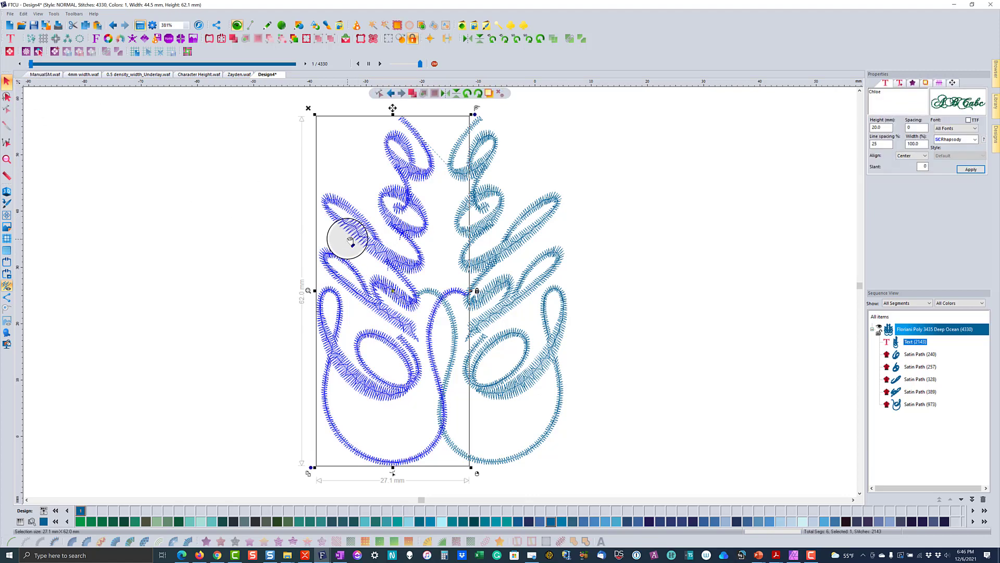
{"action": "right_click", "coordinate": [354, 239]}
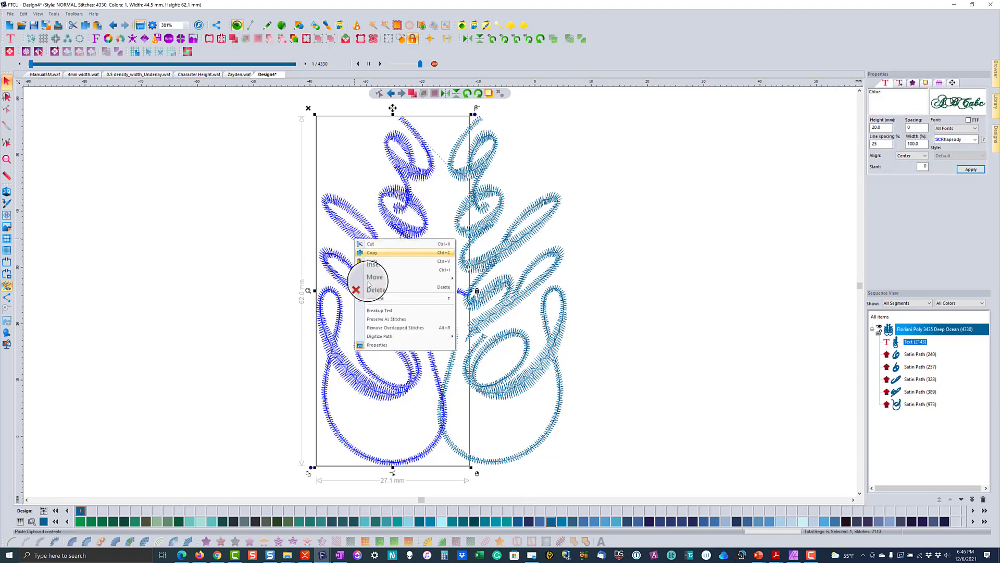
{"action": "left_click", "coordinate": [379, 312]}
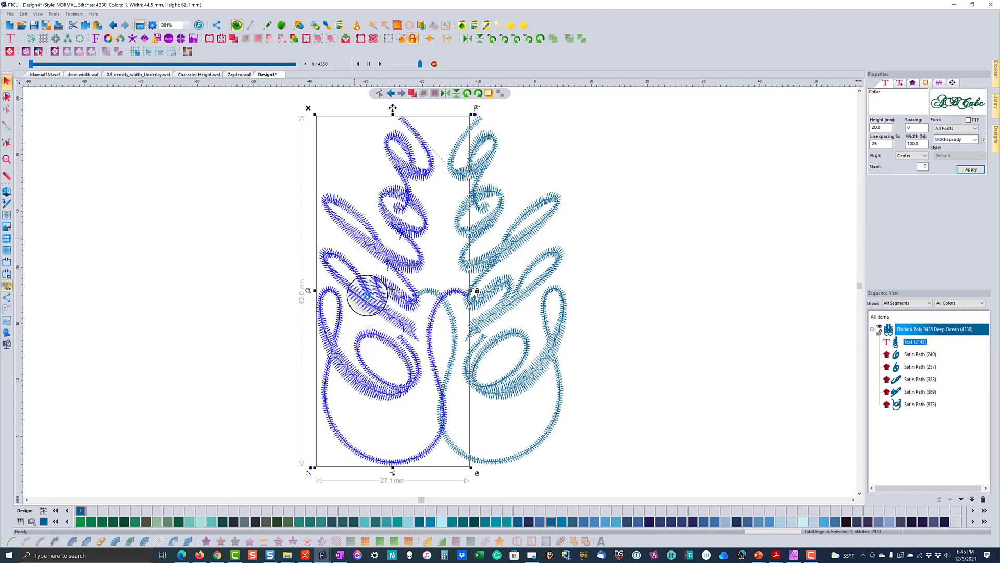
- Move the exit point of the left name's last letter to its inner side, facing the right name
{"action": "left_click", "coordinate": [433, 180]}
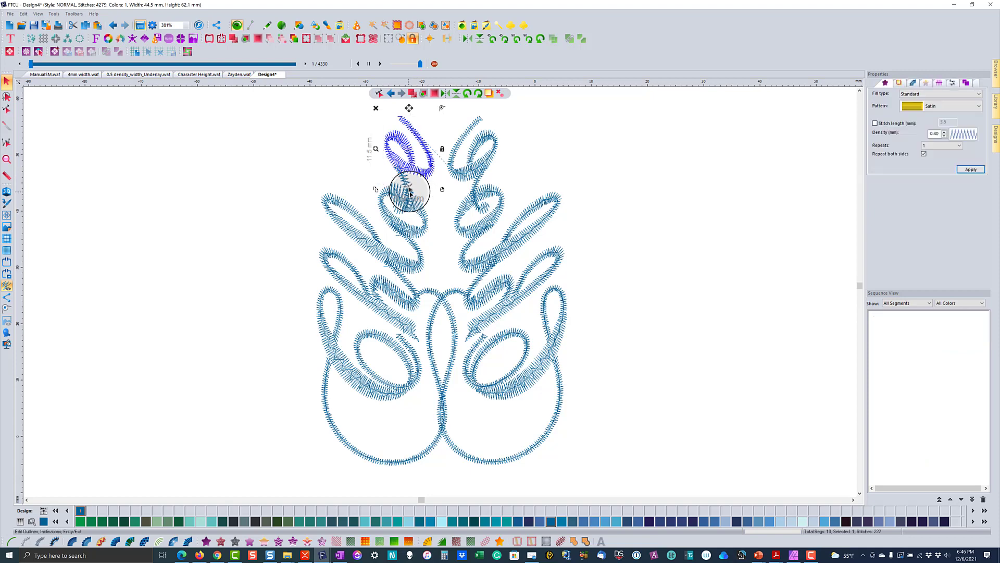
{"action": "double_click", "coordinate": [403, 119]}
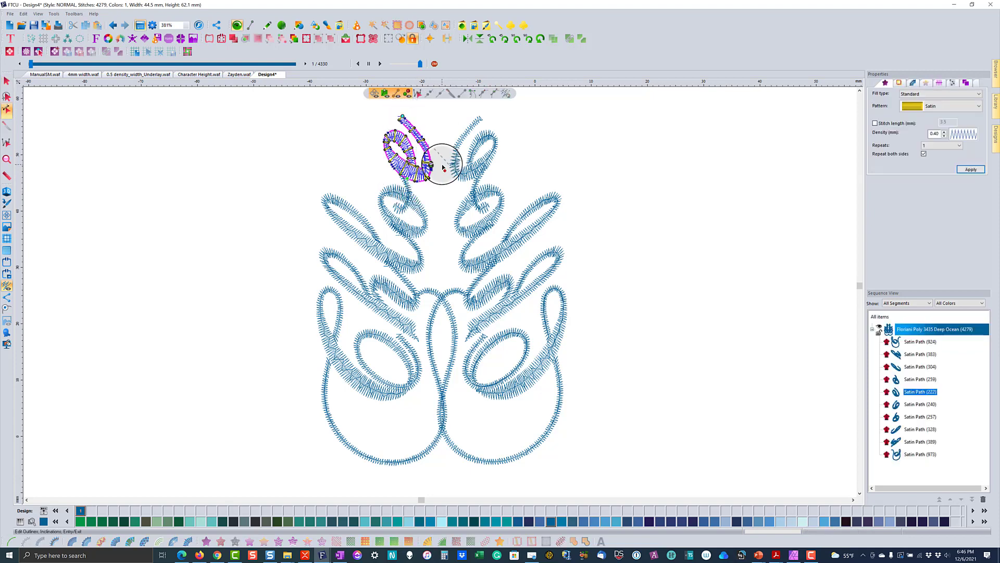
{"action": "left_click_drag", "start_coordinate": [442, 167], "coordinate": [443, 166]}
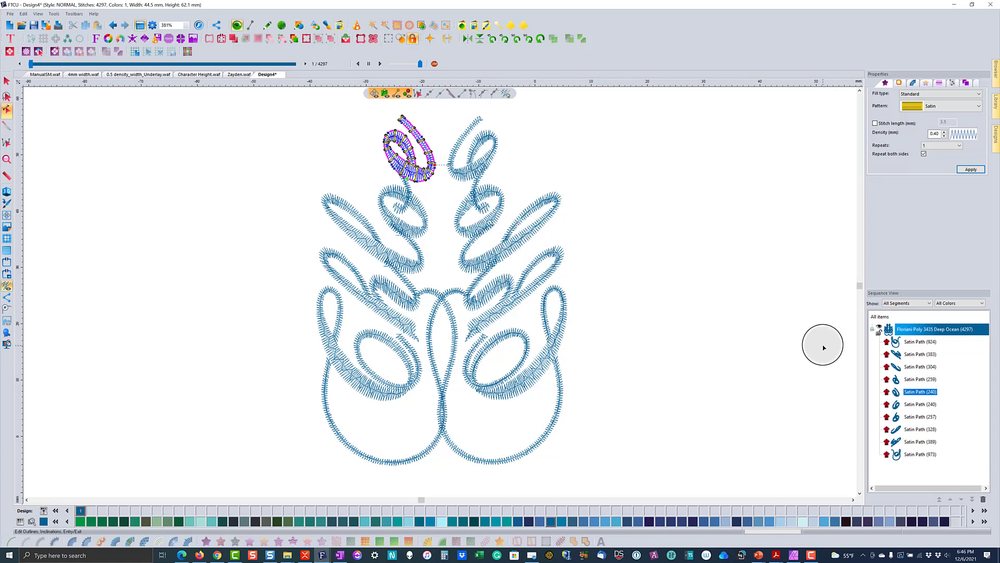
- Set the left name's capital to end command normal and tie off none, and apply the change
{"action": "left_click", "coordinate": [384, 401]}
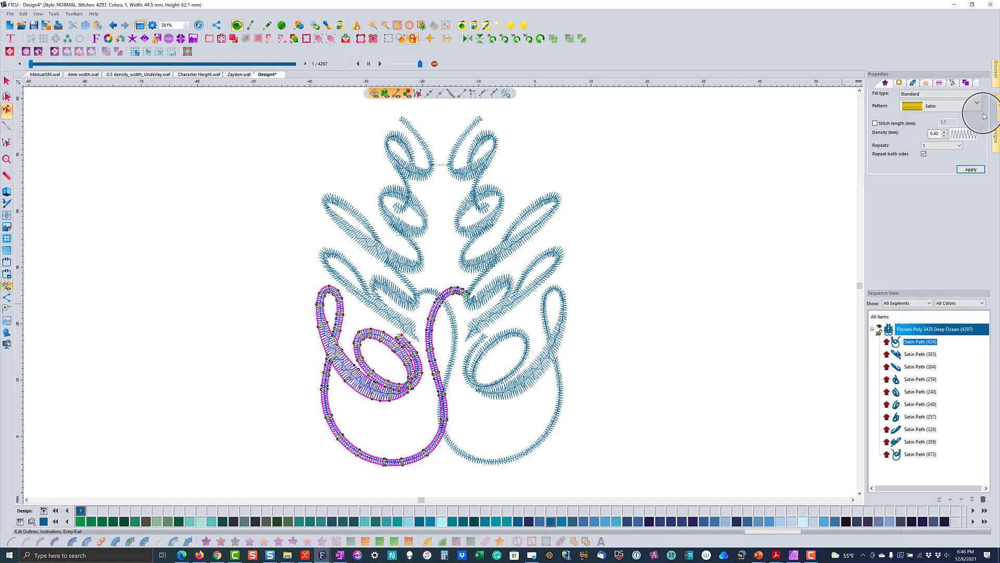
{"action": "left_click", "coordinate": [967, 83]}
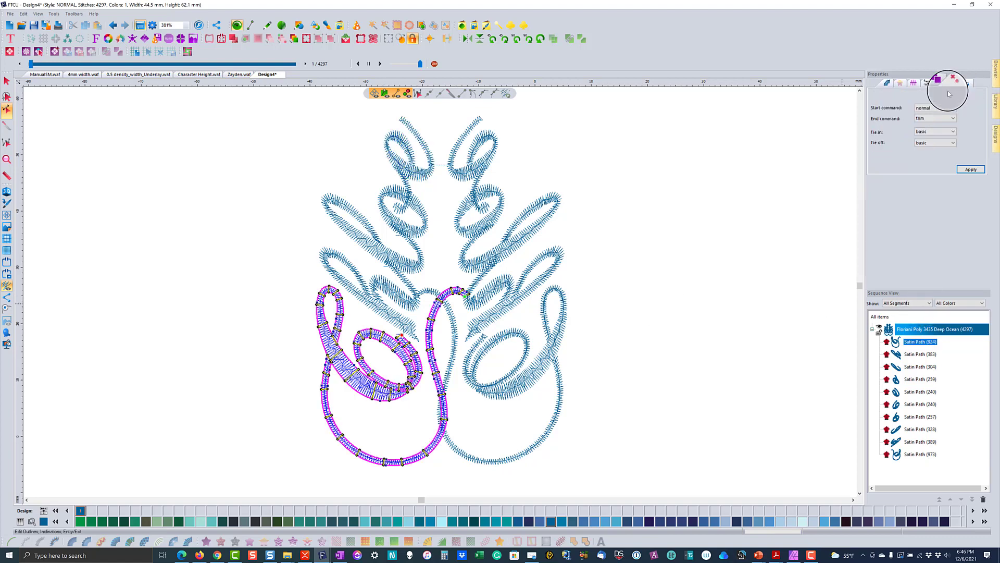
{"action": "left_click", "coordinate": [927, 119]}
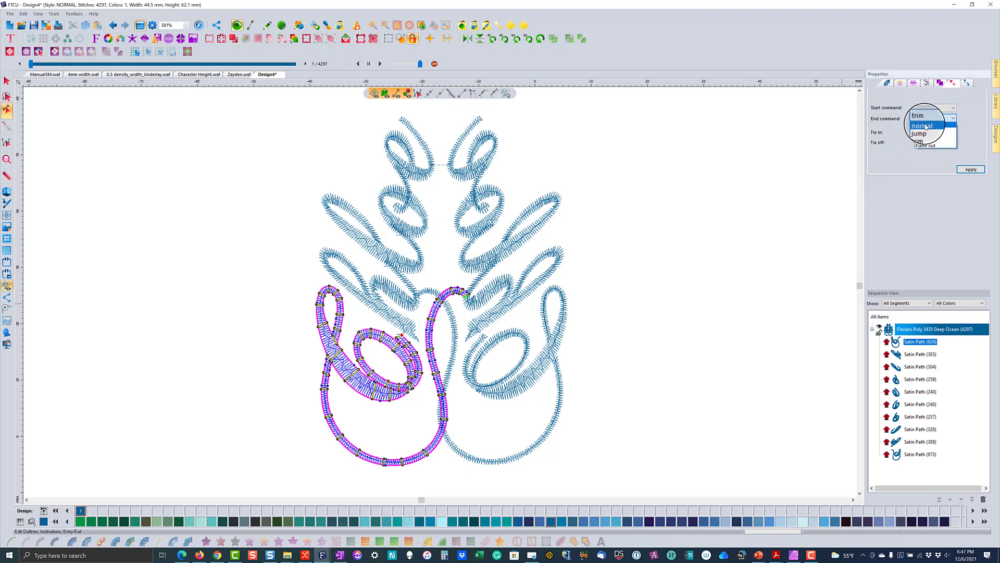
{"action": "left_click", "coordinate": [926, 127]}
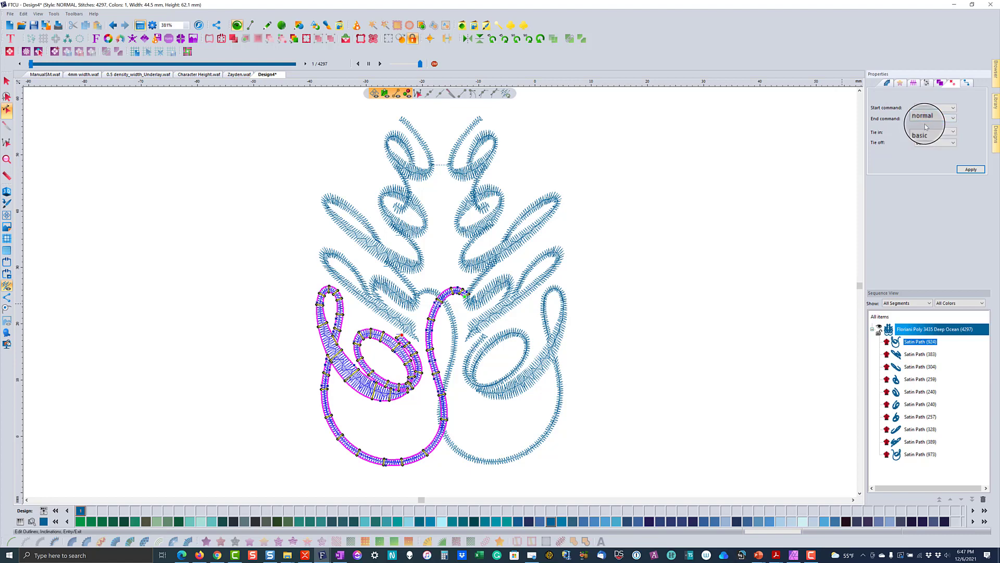
{"action": "left_click", "coordinate": [927, 144]}
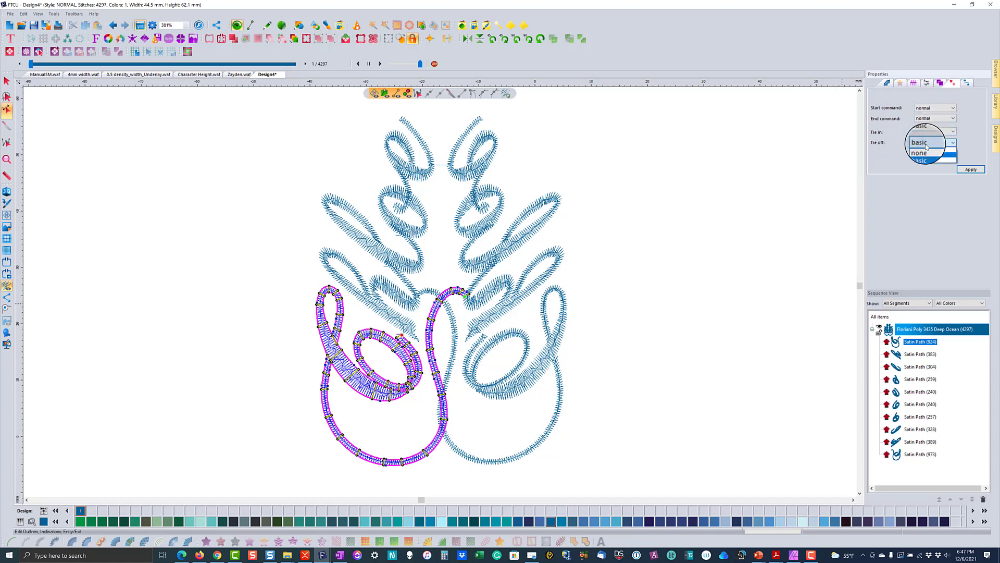
{"action": "left_click", "coordinate": [925, 152]}
{"action": "left_click", "coordinate": [969, 169]}
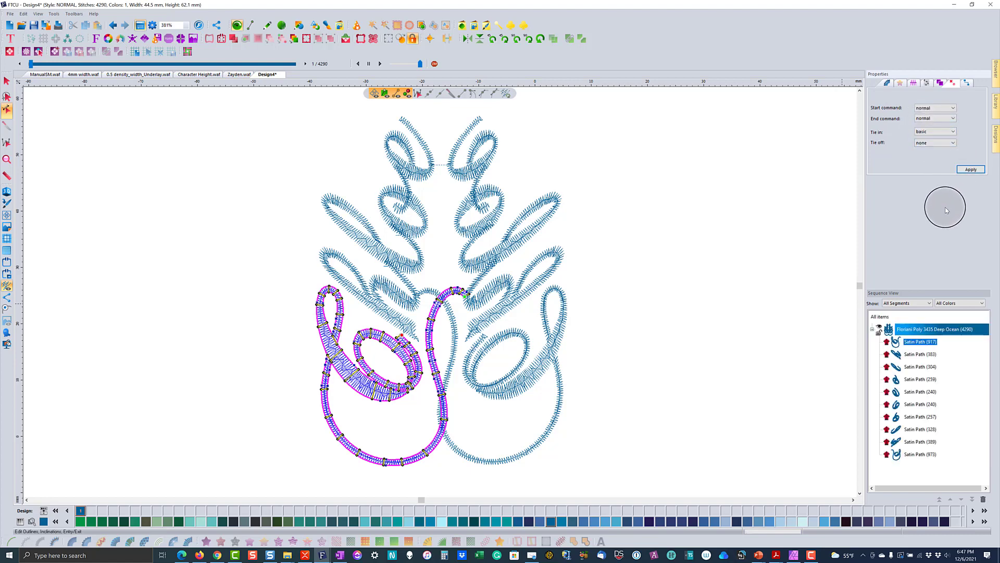
- Give the left name's three middle letters end command normal, with both tie in and tie off set to none
{"action": "left_click", "coordinate": [912, 355]}
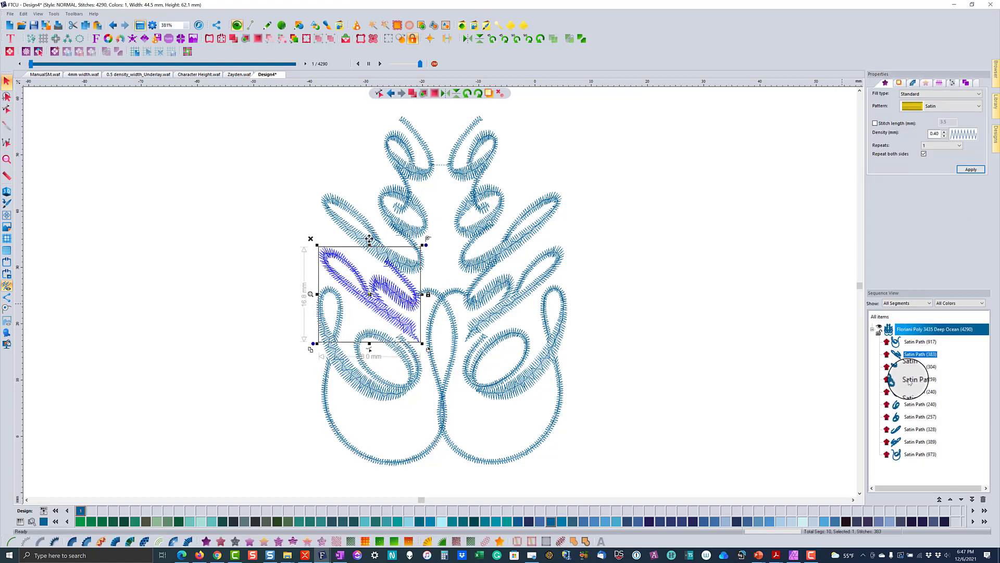
{"action": "left_click", "coordinate": [909, 379], "text": "shift"}
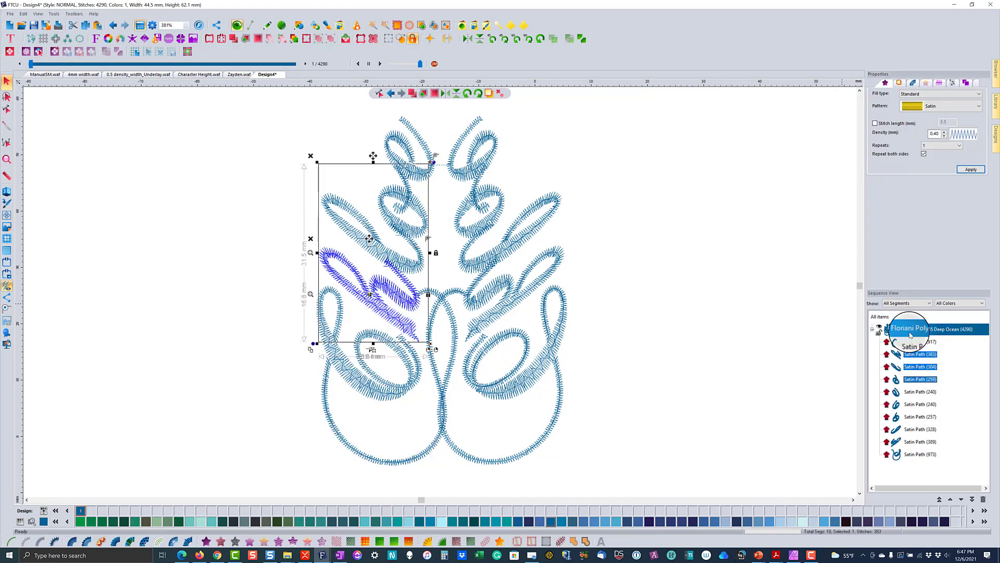
{"action": "left_click", "coordinate": [981, 83]}
{"action": "left_click", "coordinate": [939, 83]}
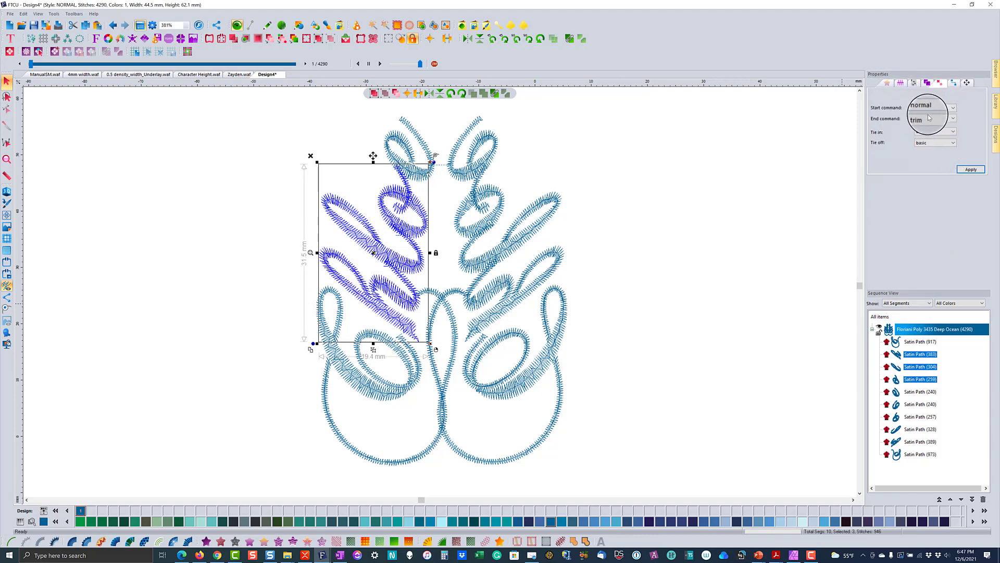
{"action": "left_click", "coordinate": [926, 118]}
{"action": "left_click", "coordinate": [923, 126]}
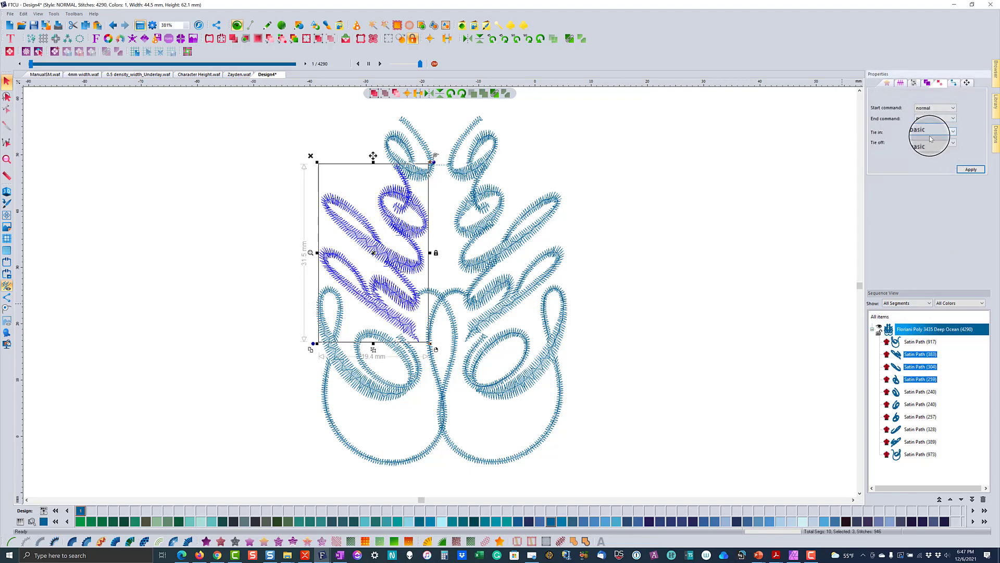
{"action": "left_click", "coordinate": [932, 132]}
{"action": "left_click", "coordinate": [926, 139]}
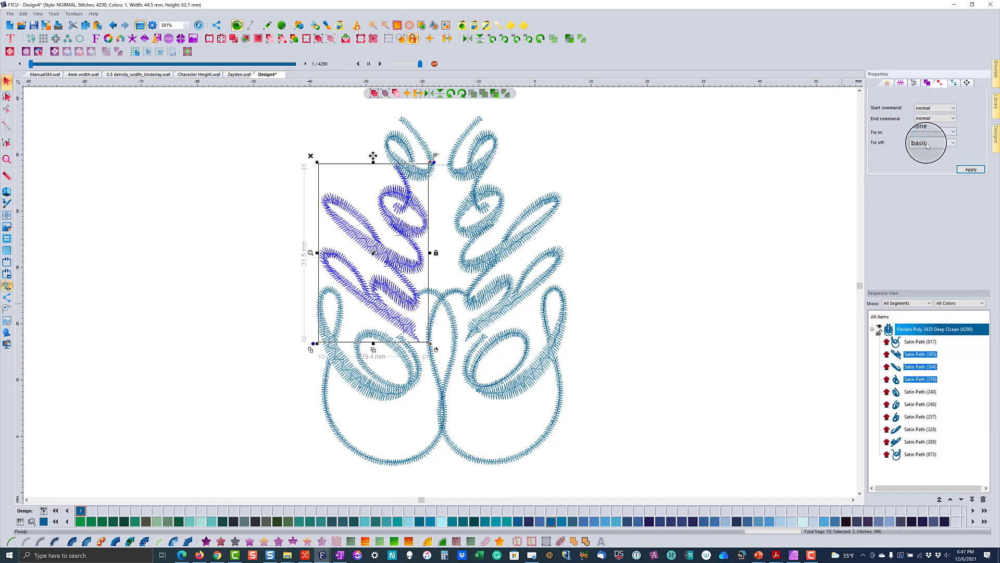
{"action": "left_click", "coordinate": [923, 149]}
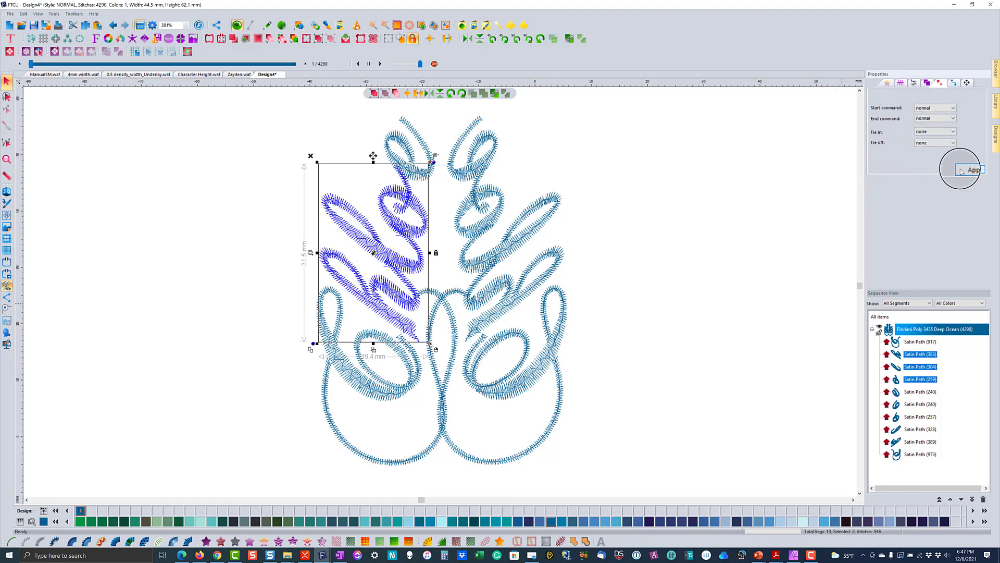
{"action": "left_click", "coordinate": [962, 171]}
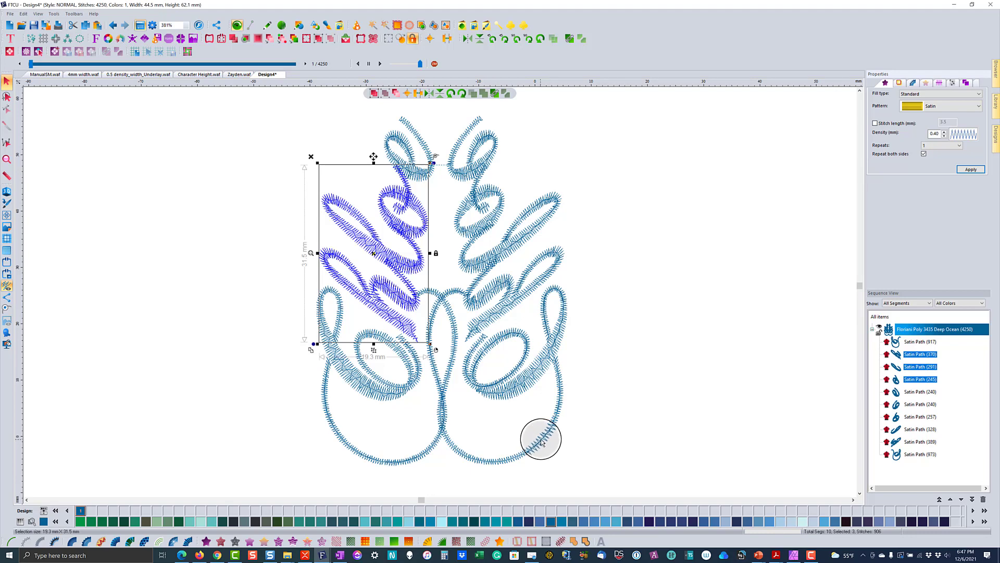
- Set the left name's last letter to tie in none and end command normal, apply it, and deselect the letter
{"action": "left_click", "coordinate": [914, 392]}
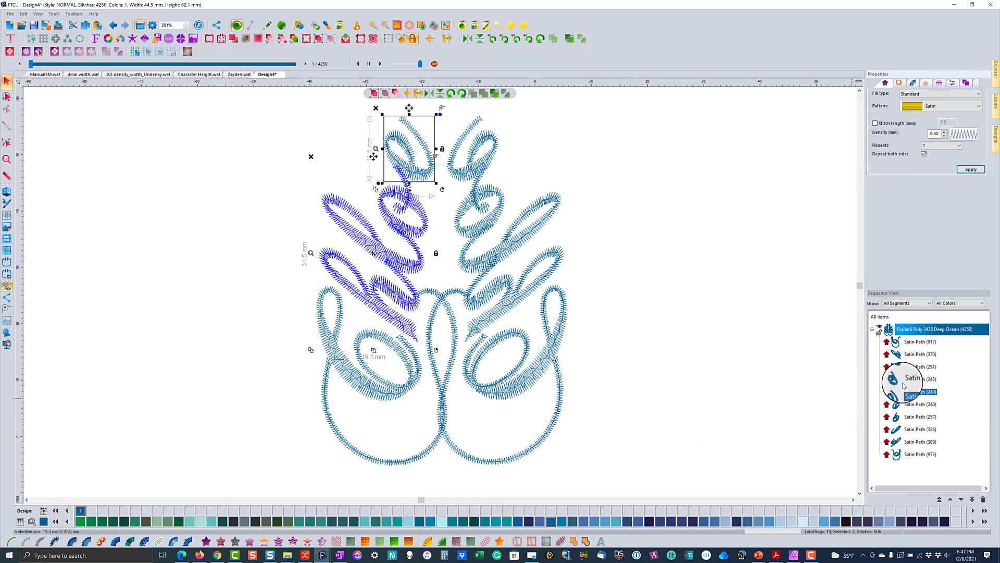
{"action": "left_click", "coordinate": [981, 86]}
{"action": "left_click", "coordinate": [939, 83]}
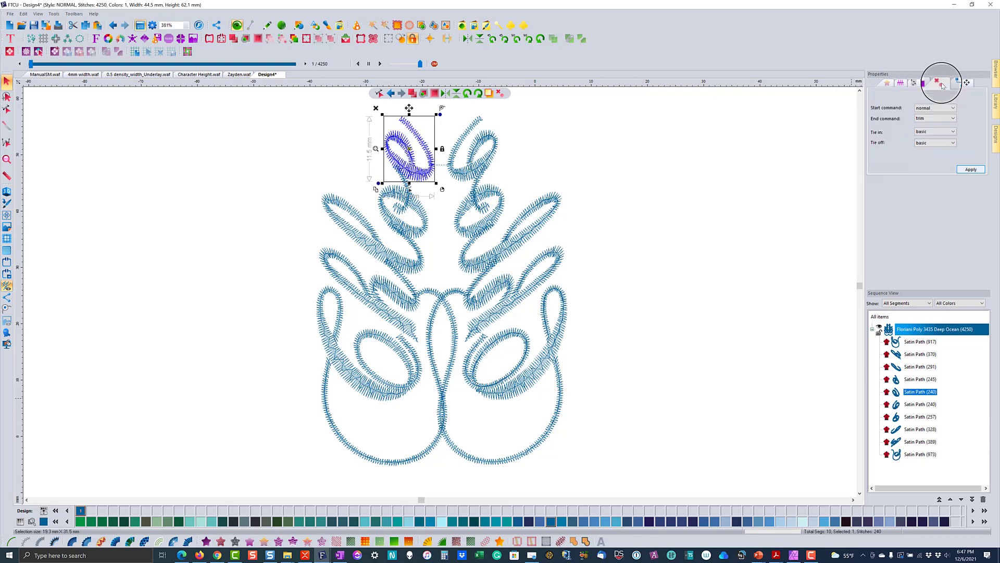
{"action": "left_click", "coordinate": [926, 134]}
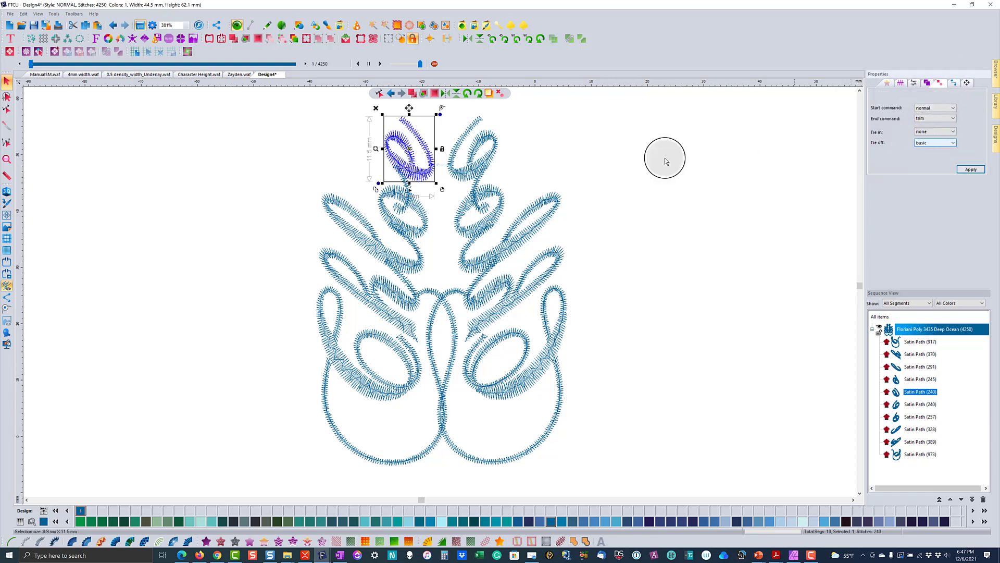
{"action": "left_click", "coordinate": [927, 118]}
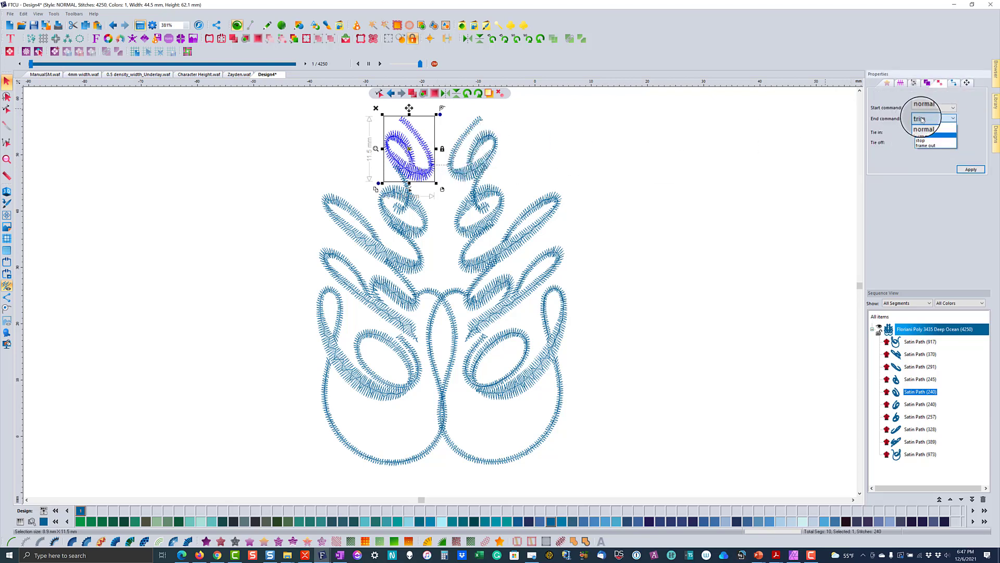
{"action": "left_click", "coordinate": [924, 126]}
{"action": "left_click", "coordinate": [970, 170]}
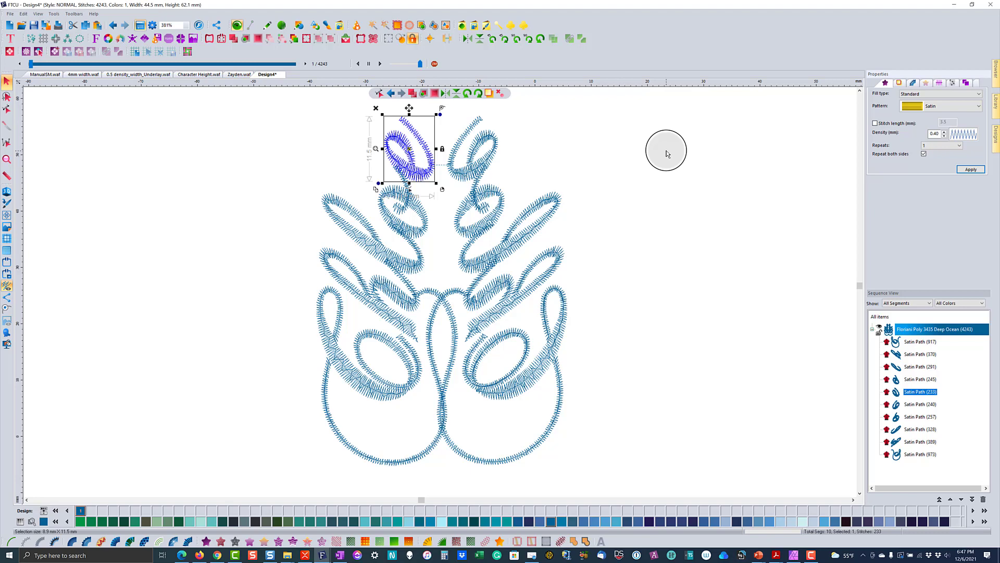
{"action": "left_click", "coordinate": [665, 154]}
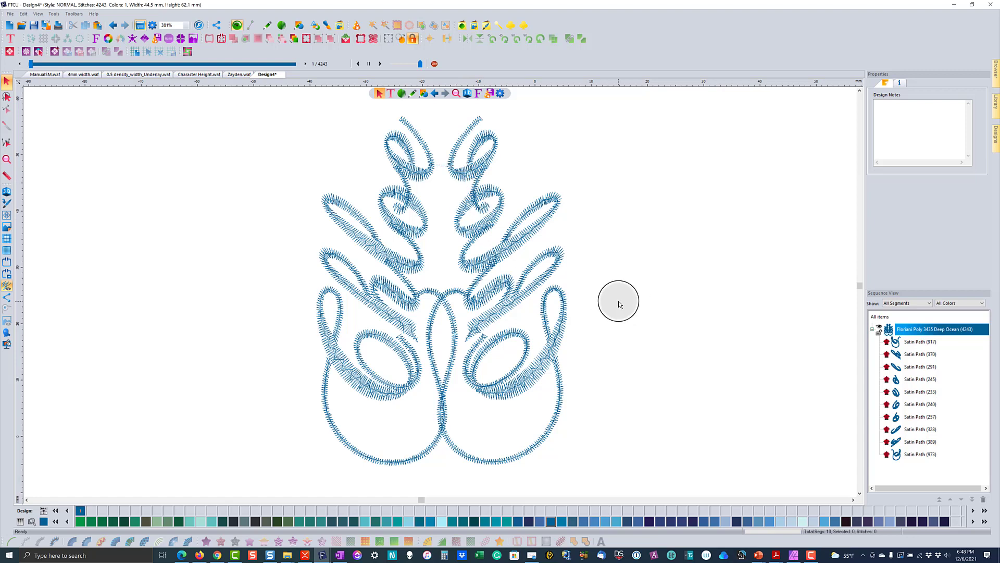
- Set the right name's last letter to end command normal and tie off none, and apply the change
{"action": "left_click", "coordinate": [915, 404]}
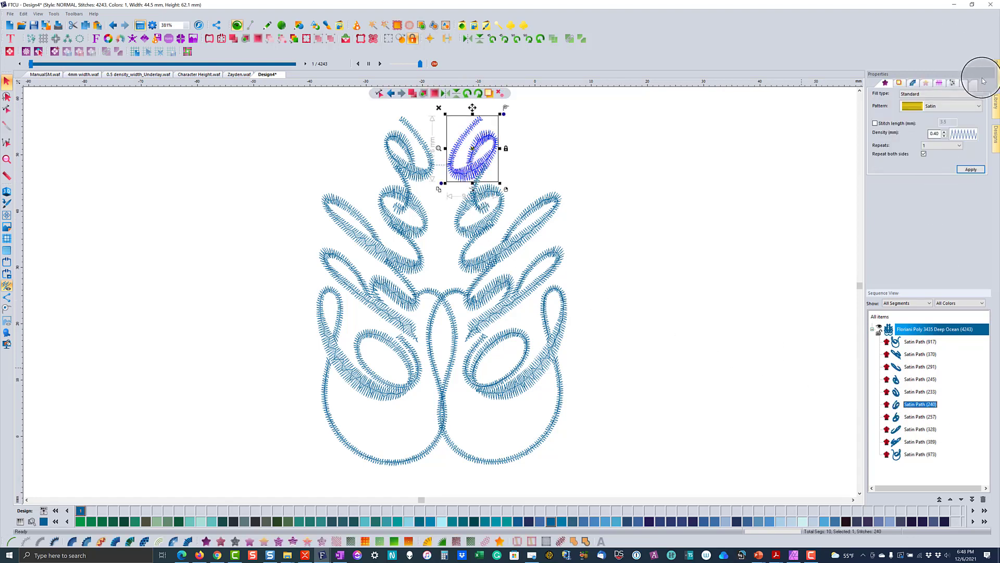
{"action": "left_click", "coordinate": [983, 83]}
{"action": "left_click", "coordinate": [946, 83]}
{"action": "left_click", "coordinate": [927, 119]}
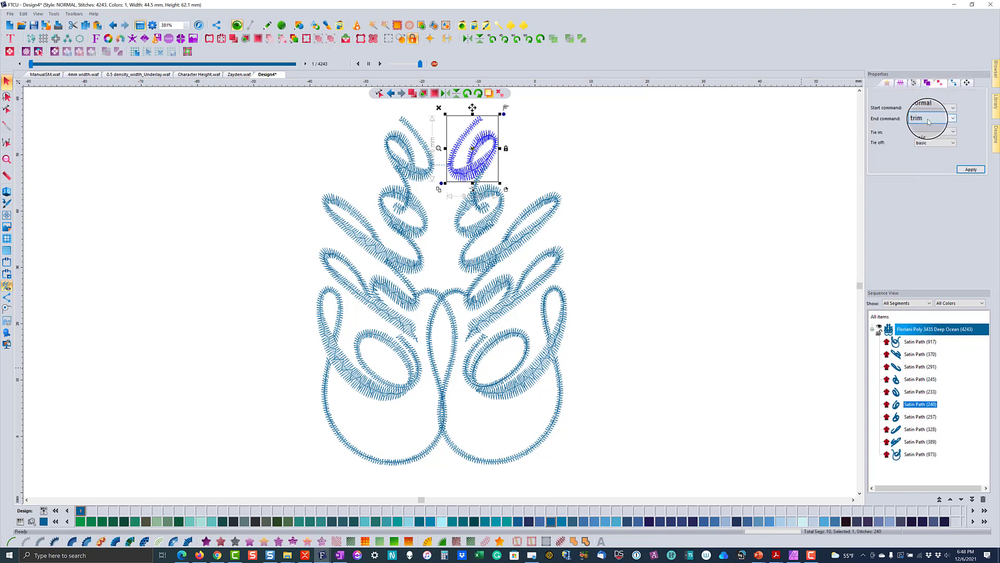
{"action": "left_click", "coordinate": [922, 126]}
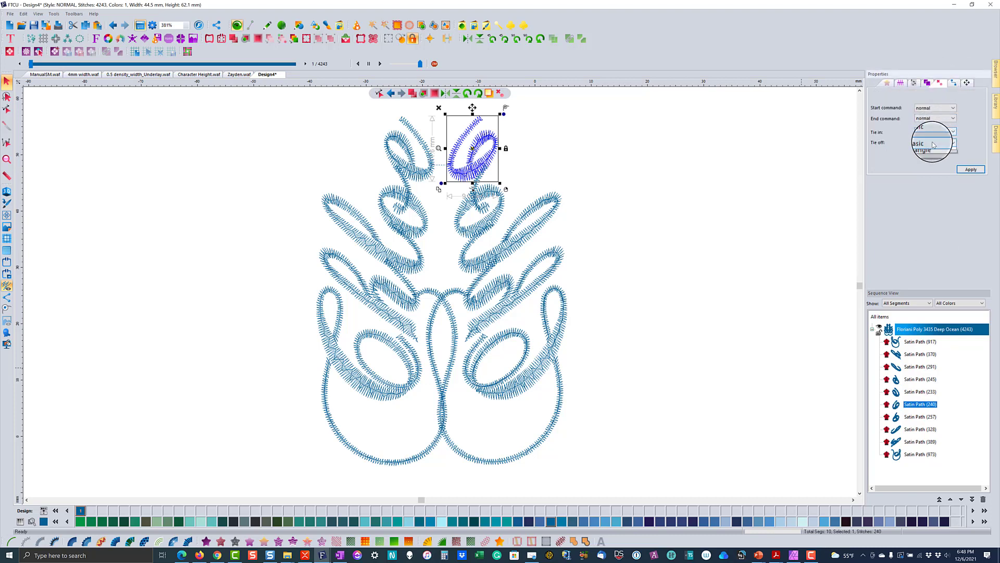
{"action": "left_click", "coordinate": [935, 142]}
{"action": "left_click", "coordinate": [919, 150]}
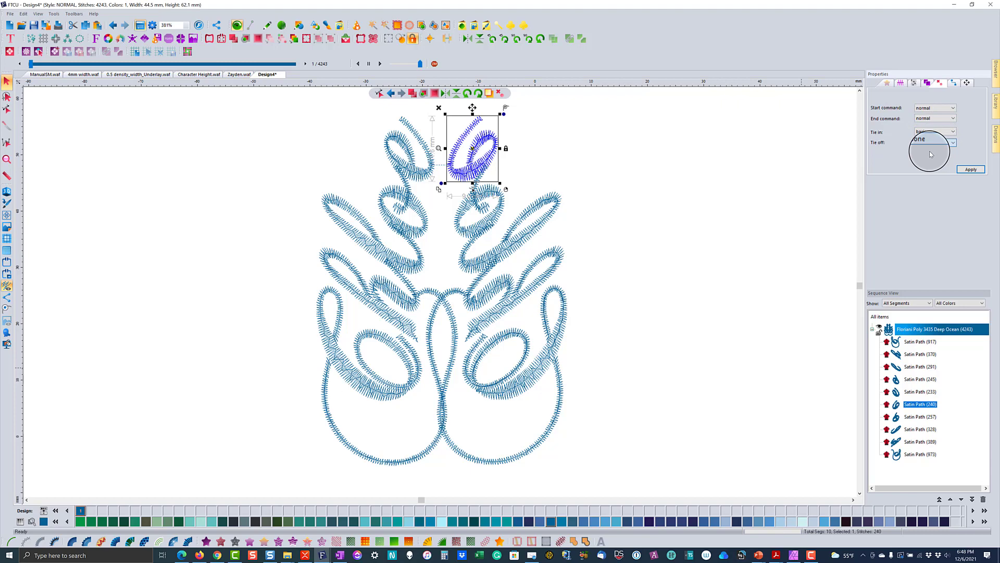
{"action": "left_click", "coordinate": [971, 170]}
- Give the right name's three middle letters end command normal, with both tie in and tie off set to none
{"action": "left_click", "coordinate": [920, 417]}
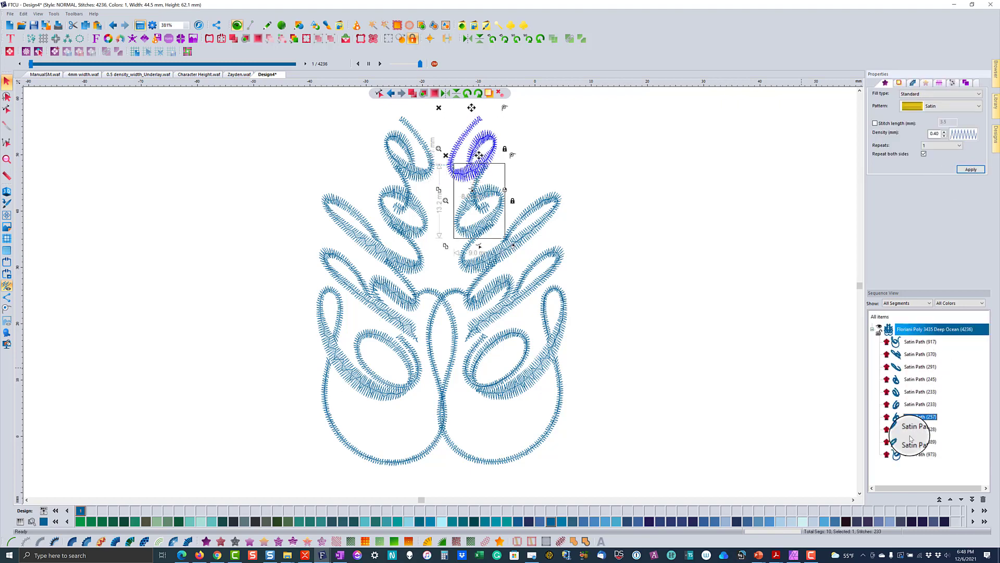
{"action": "left_click", "coordinate": [910, 442], "text": "shift"}
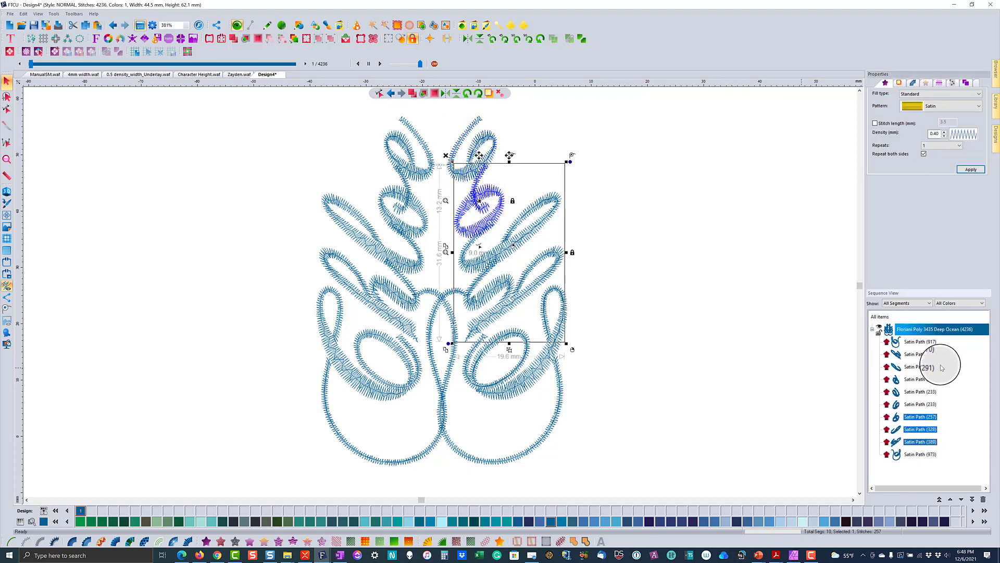
{"action": "left_click", "coordinate": [983, 85]}
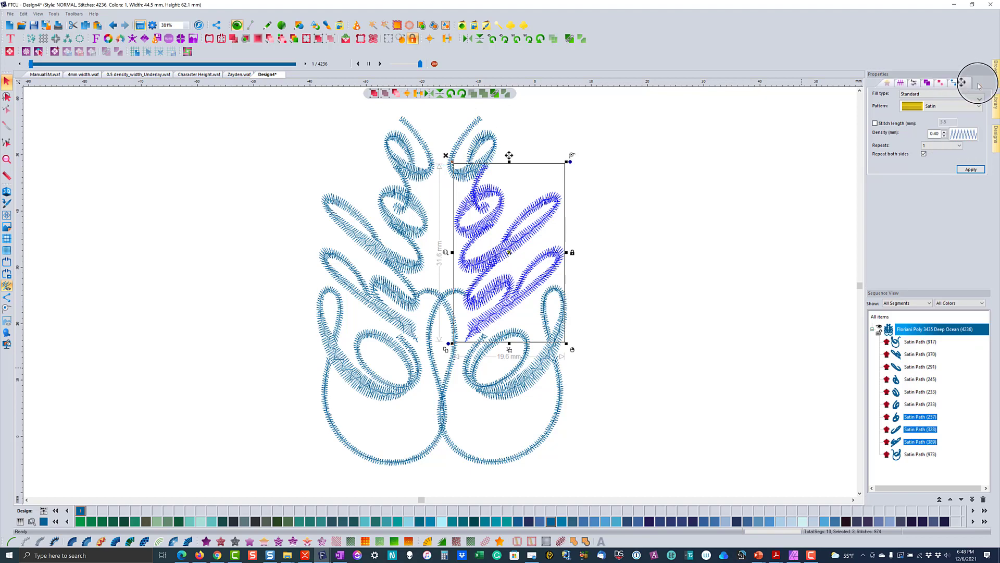
{"action": "left_click", "coordinate": [926, 81]}
{"action": "left_click", "coordinate": [927, 120]}
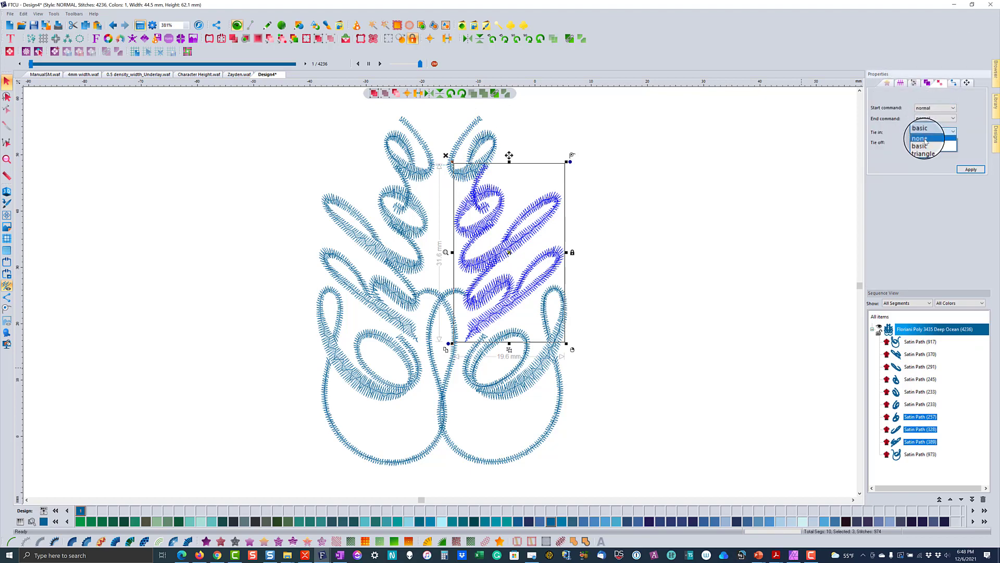
{"action": "left_click", "coordinate": [921, 151]}
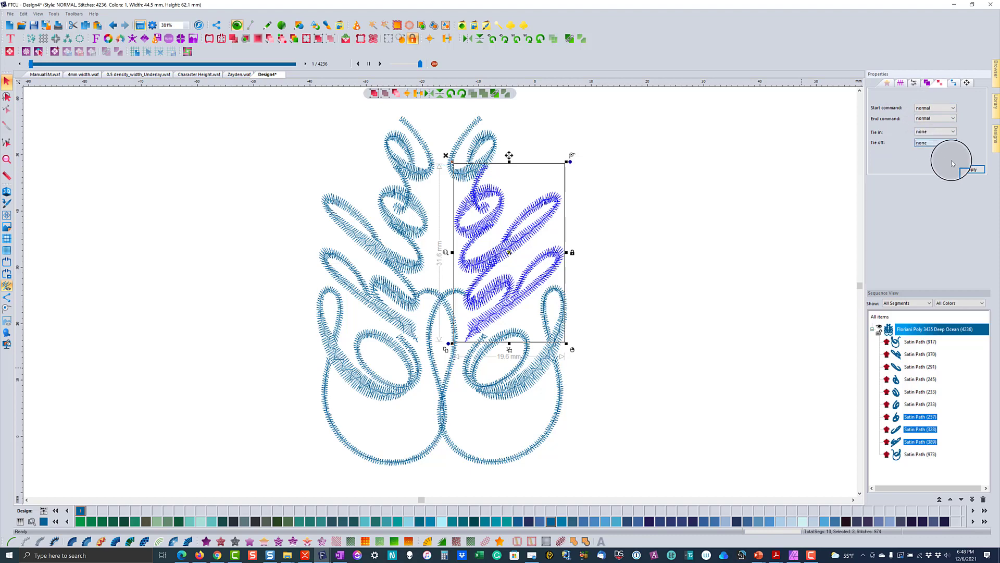
{"action": "left_click", "coordinate": [971, 169]}
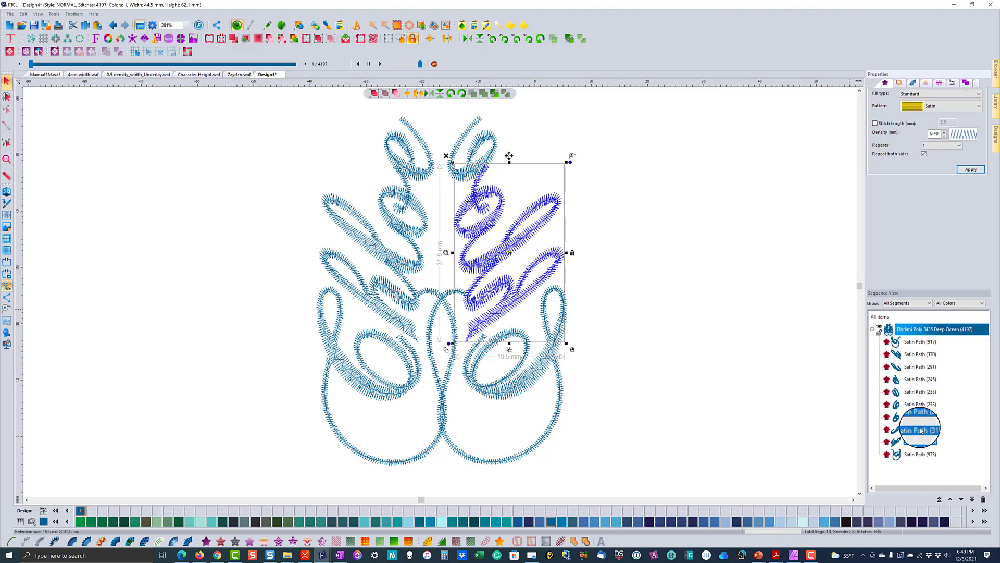
- Set the right name's capital to end command normal and tie in none, and apply the change
{"action": "left_click", "coordinate": [905, 454]}
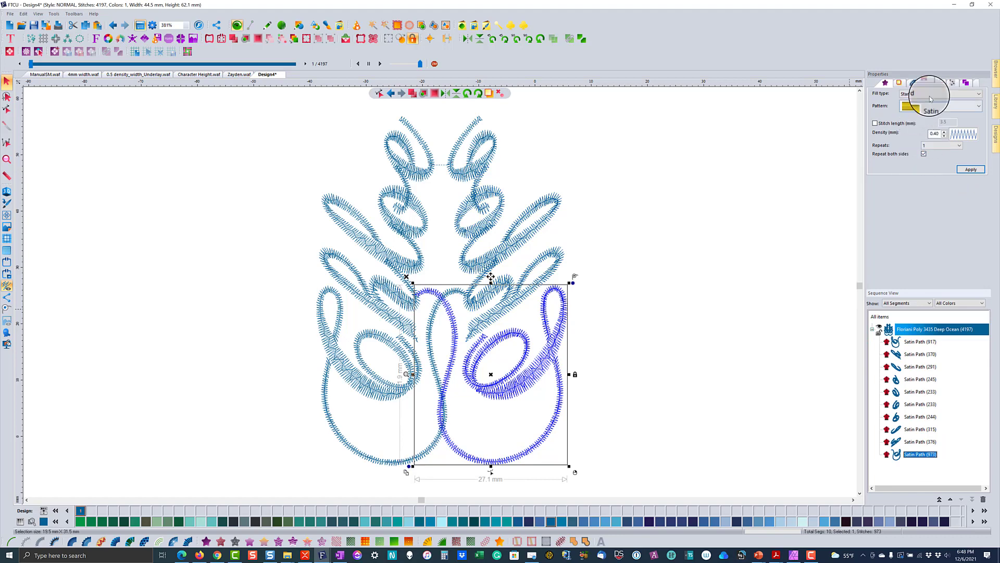
{"action": "left_click", "coordinate": [982, 83]}
{"action": "left_click", "coordinate": [930, 82]}
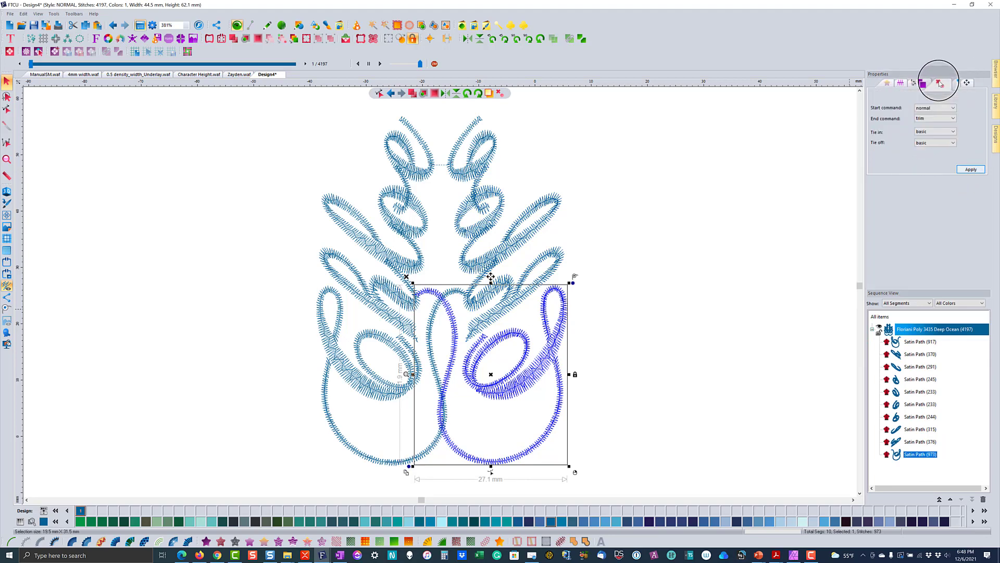
{"action": "left_click", "coordinate": [921, 119]}
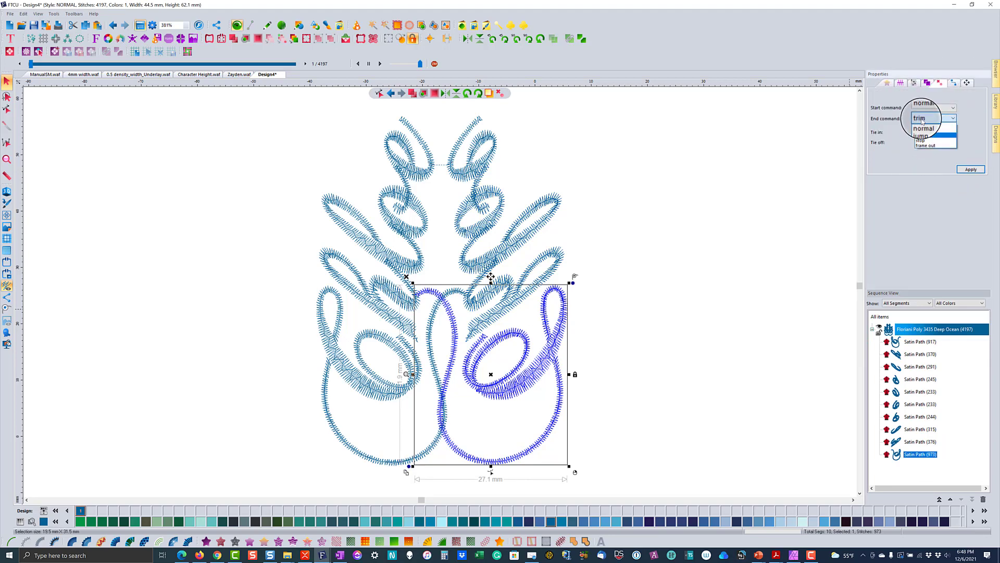
{"action": "left_click", "coordinate": [924, 126]}
{"action": "left_click", "coordinate": [925, 132]}
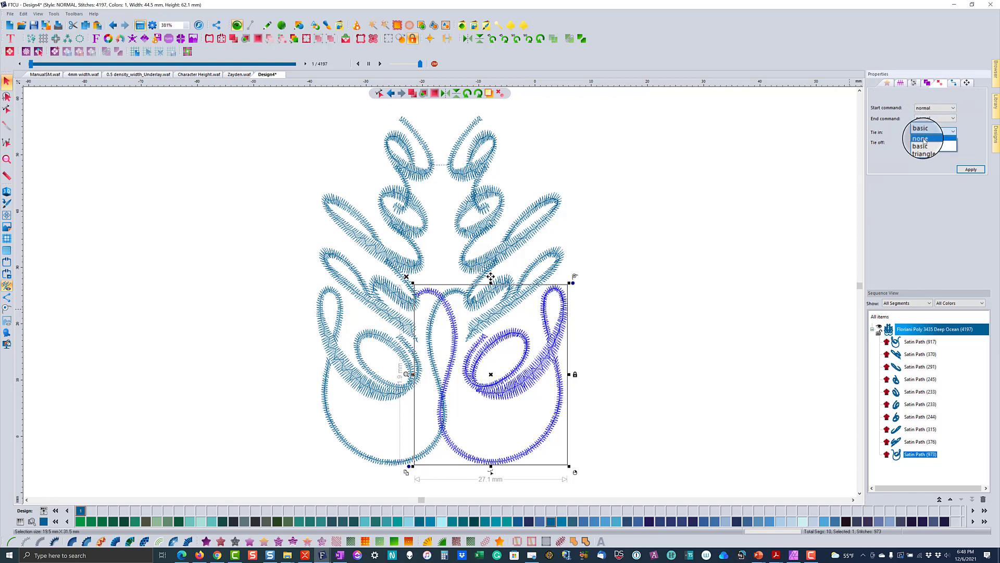
{"action": "left_click", "coordinate": [923, 139]}
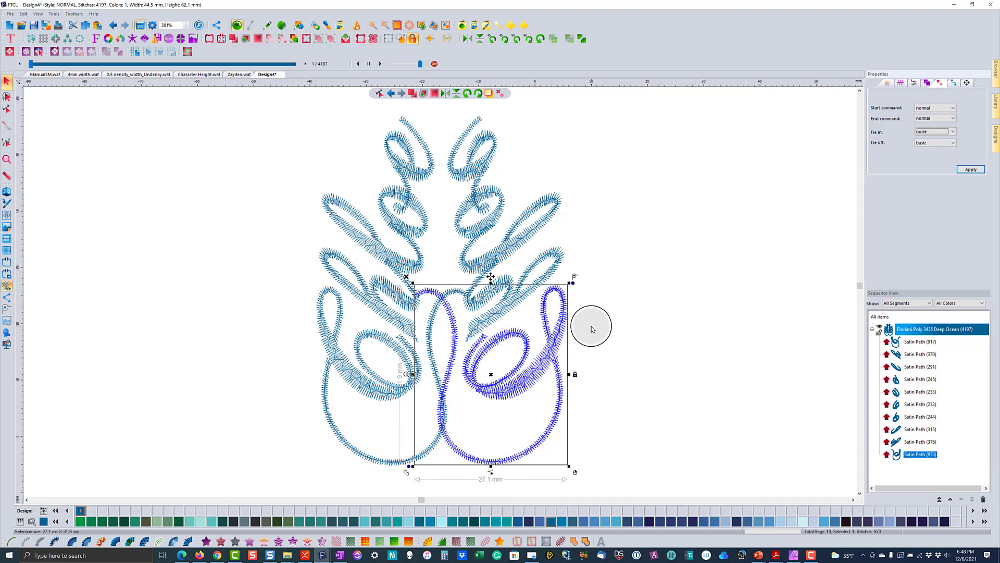
{"action": "left_click", "coordinate": [968, 170]}
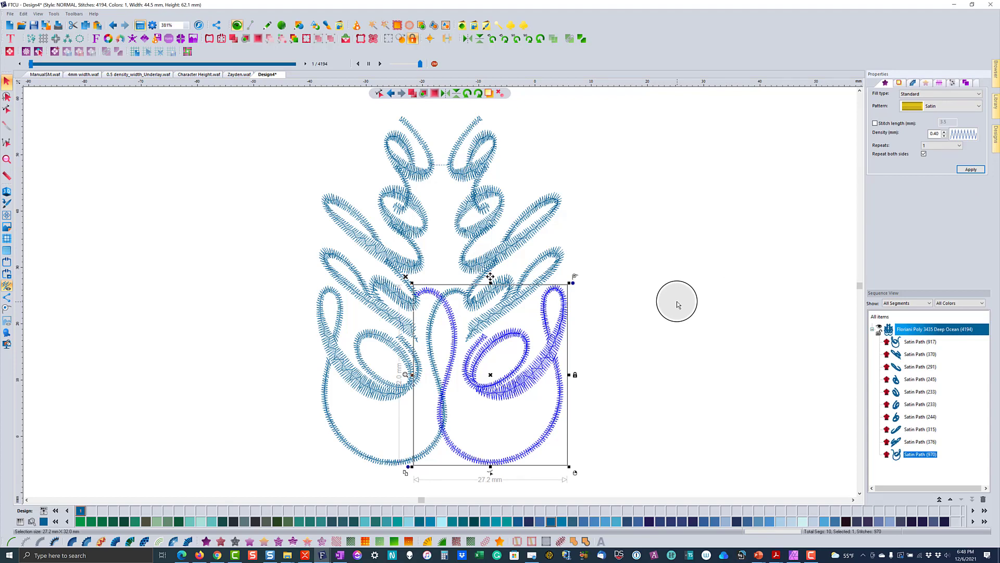
- Start a circle template from the complete mirrored pair of names and set the object count to 5
{"action": "left_click", "coordinate": [677, 305]}
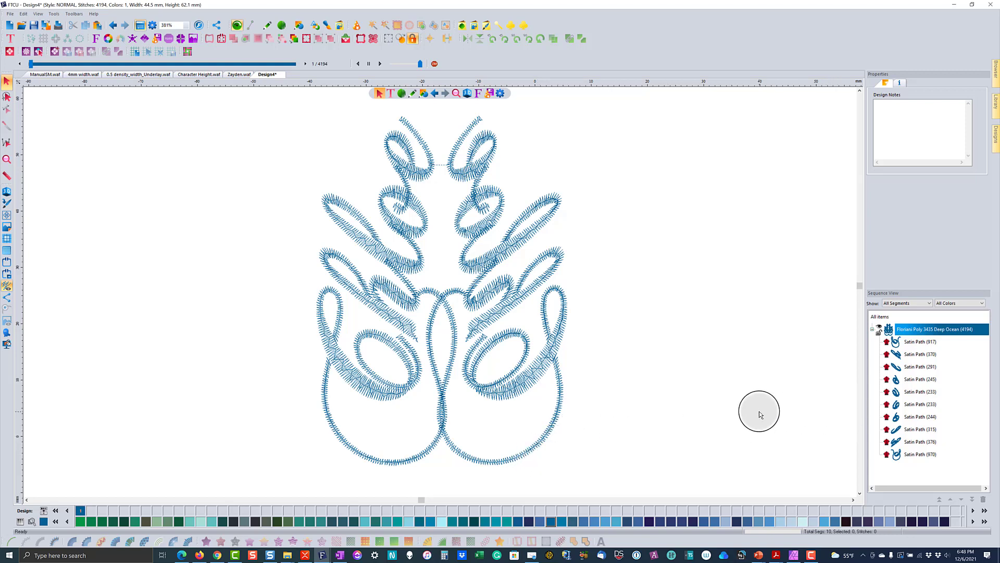
{"action": "left_click", "coordinate": [891, 333]}
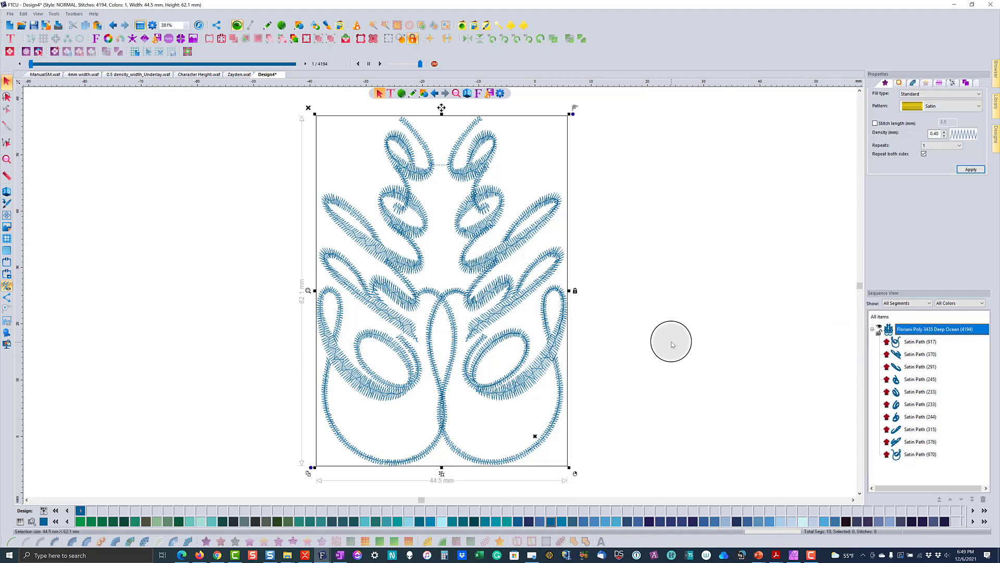
{"action": "scroll", "coordinate": [603, 358], "scroll_direction": "down", "scroll_amount": 3}
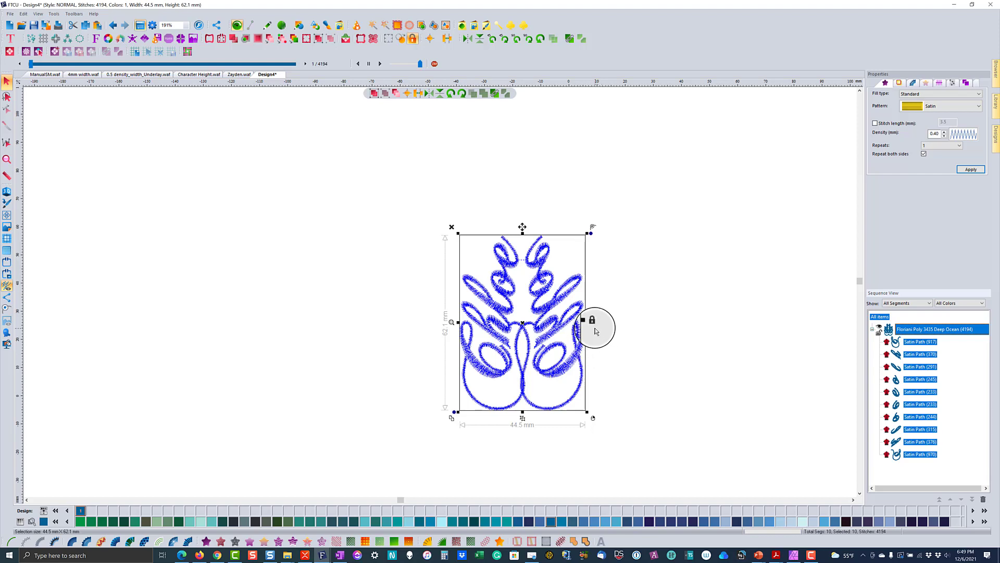
{"action": "left_click", "coordinate": [79, 39]}
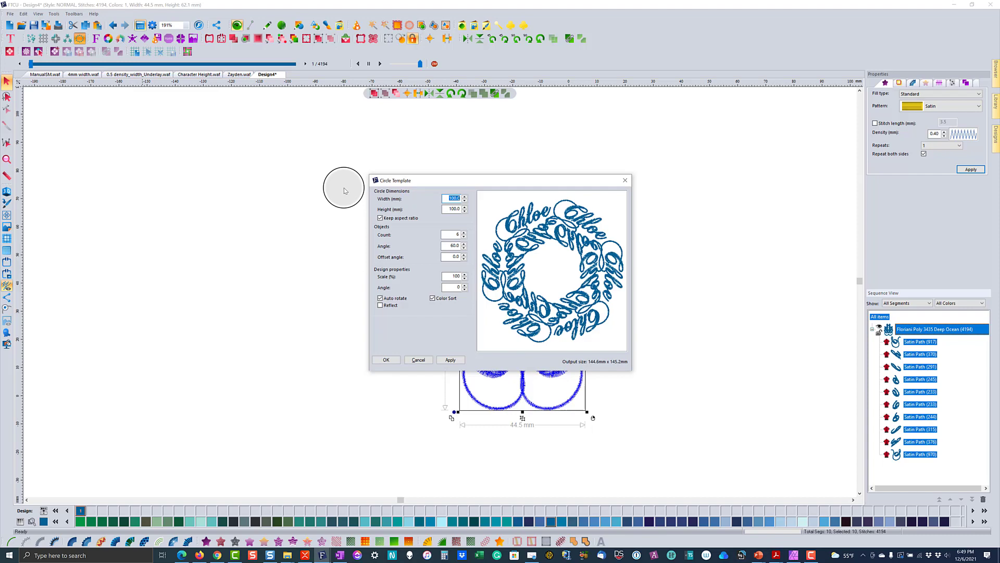
{"action": "left_click", "coordinate": [464, 237]}
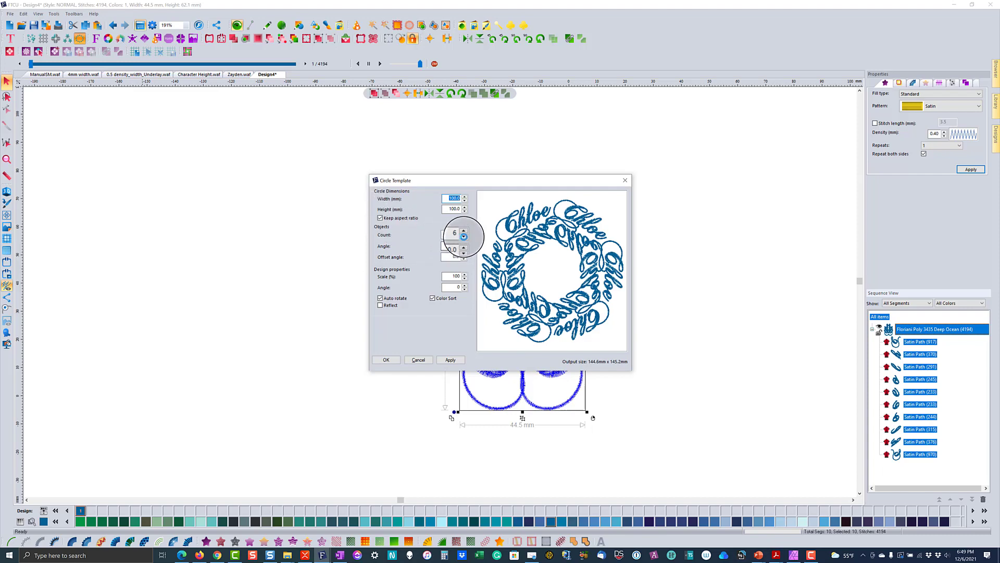
- Lower the design angle in the circle template until the five name pairs point outward as a star
{"action": "left_click", "coordinate": [464, 291]}
{"action": "left_click", "coordinate": [464, 290]}
{"action": "left_click", "coordinate": [465, 290]}
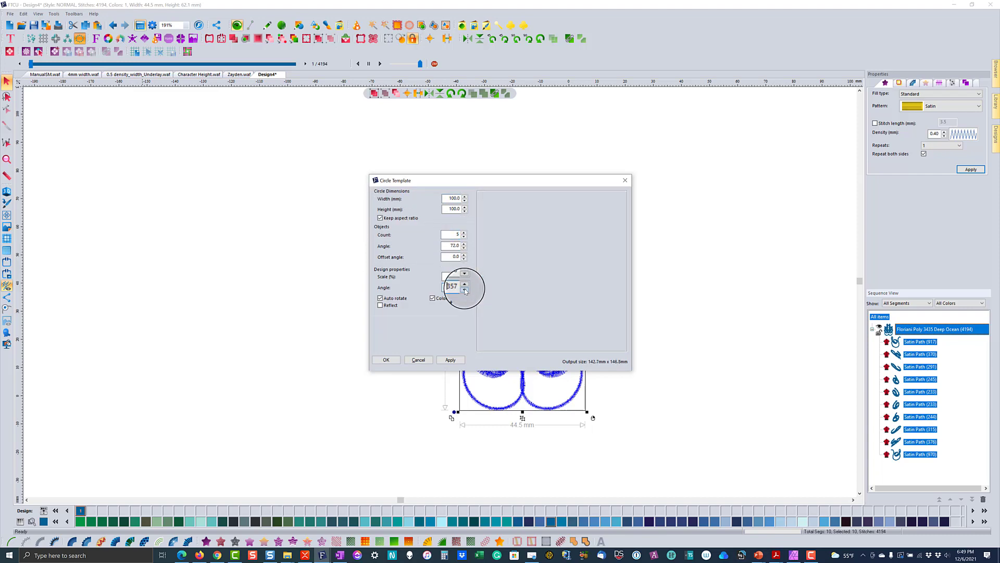
{"action": "left_click", "coordinate": [464, 290]}
{"action": "left_click", "coordinate": [464, 290]}
{"action": "left_click", "coordinate": [464, 291]}
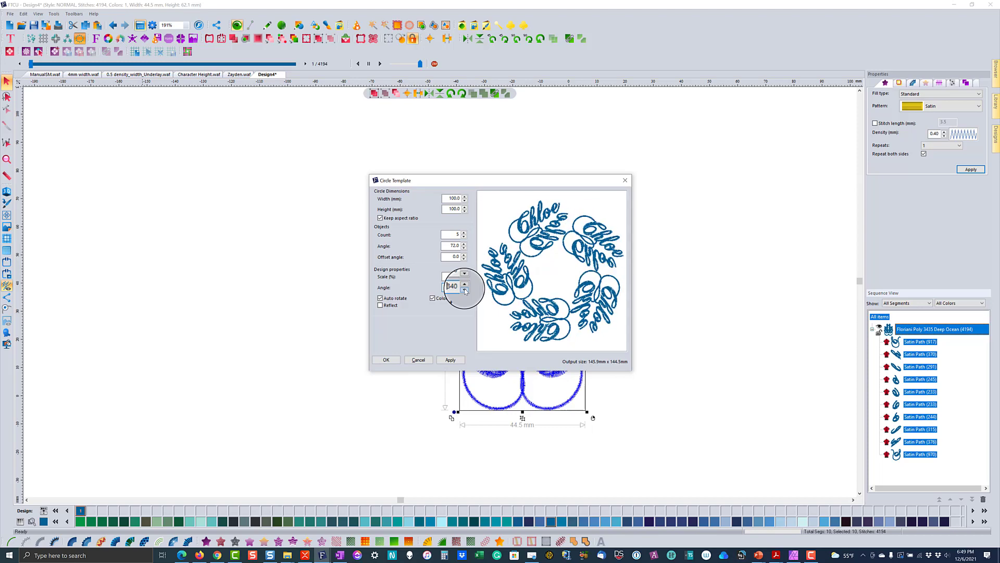
{"action": "left_click", "coordinate": [464, 290]}
{"action": "left_click", "coordinate": [465, 290]}
{"action": "left_click", "coordinate": [465, 290]}
{"action": "left_click", "coordinate": [464, 290]}
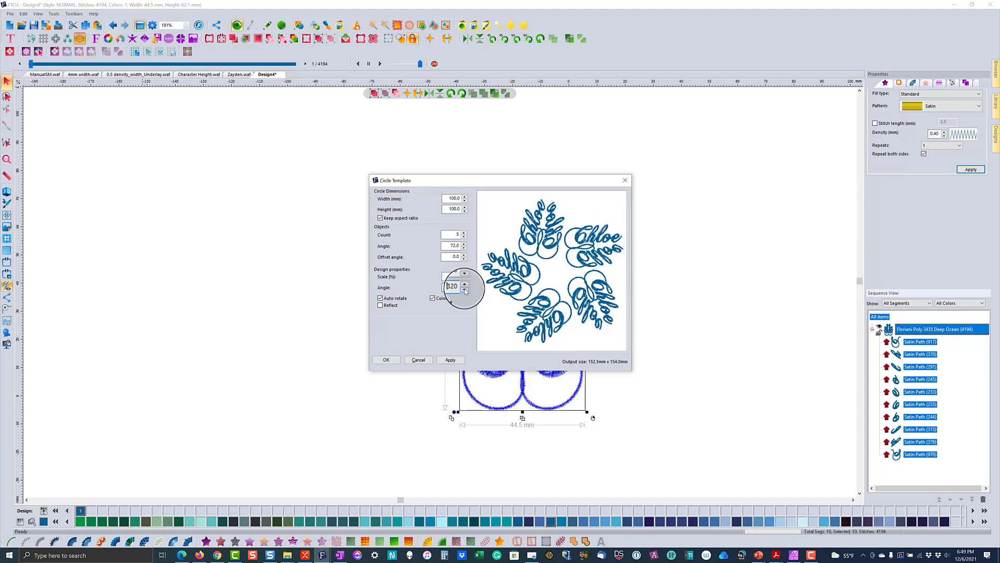
{"action": "left_click", "coordinate": [465, 290]}
{"action": "left_click", "coordinate": [465, 291]}
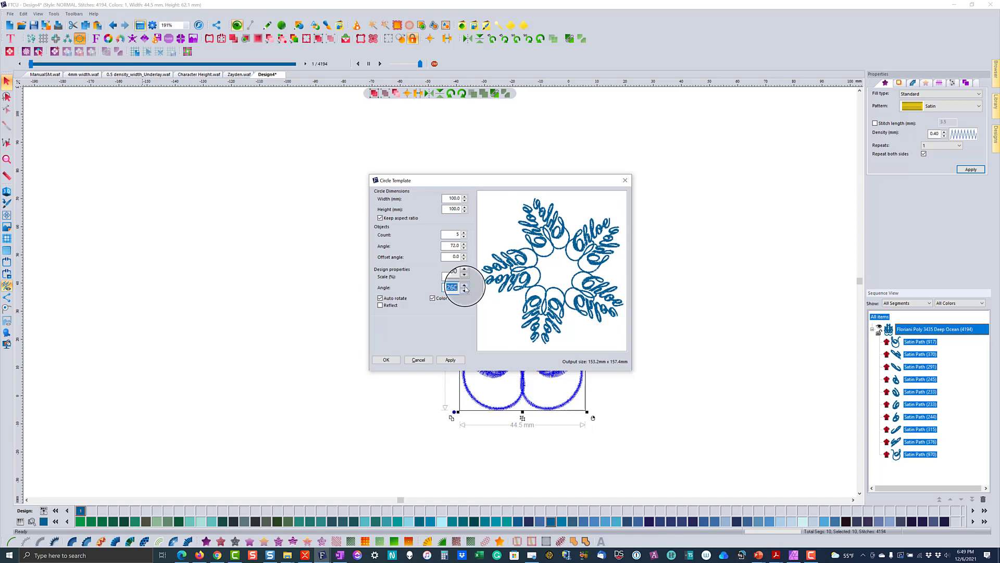
- Fine-tune the design angle so the capitals of neighbouring pairs meet evenly, and create the circular arrangement
{"action": "left_click", "coordinate": [464, 286]}
{"action": "left_click", "coordinate": [464, 286]}
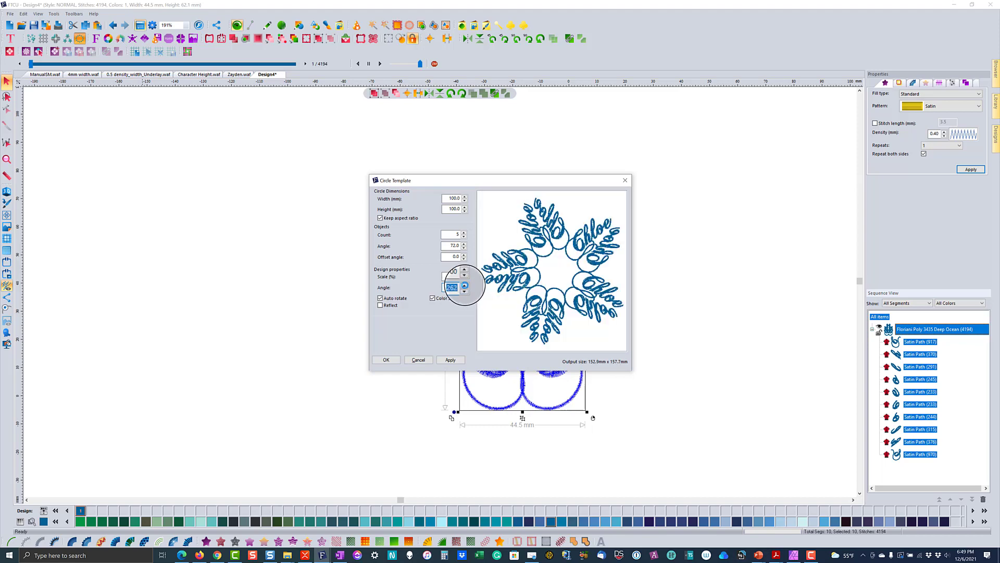
{"action": "left_click", "coordinate": [464, 285]}
{"action": "left_click", "coordinate": [464, 285]}
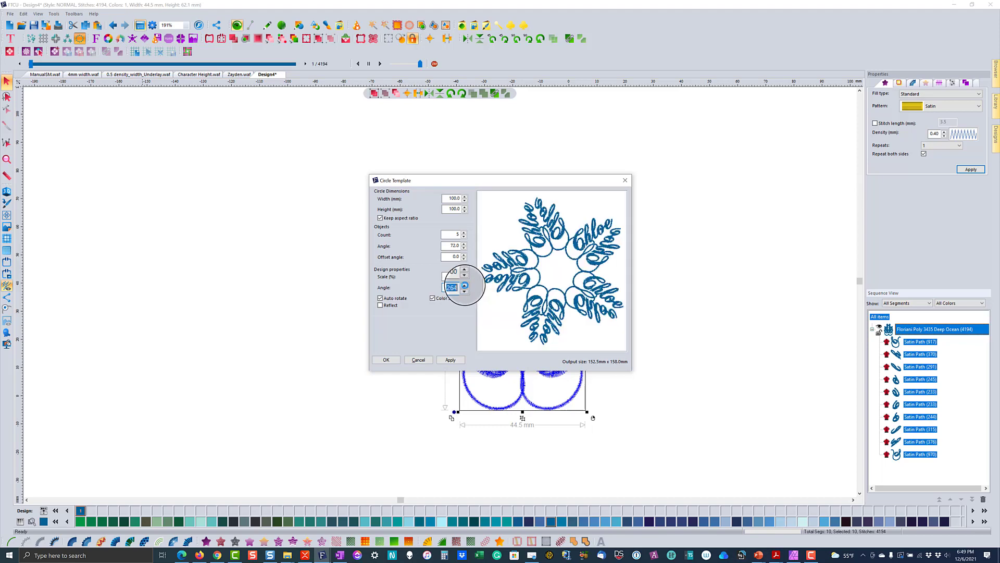
{"action": "left_click", "coordinate": [464, 286]}
{"action": "left_click", "coordinate": [464, 286]}
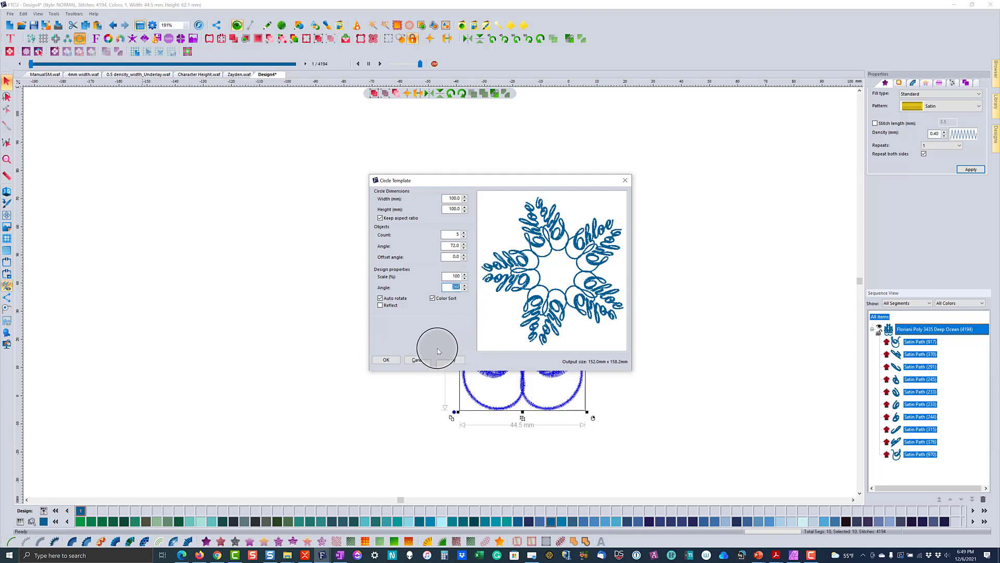
{"action": "left_click", "coordinate": [387, 360]}
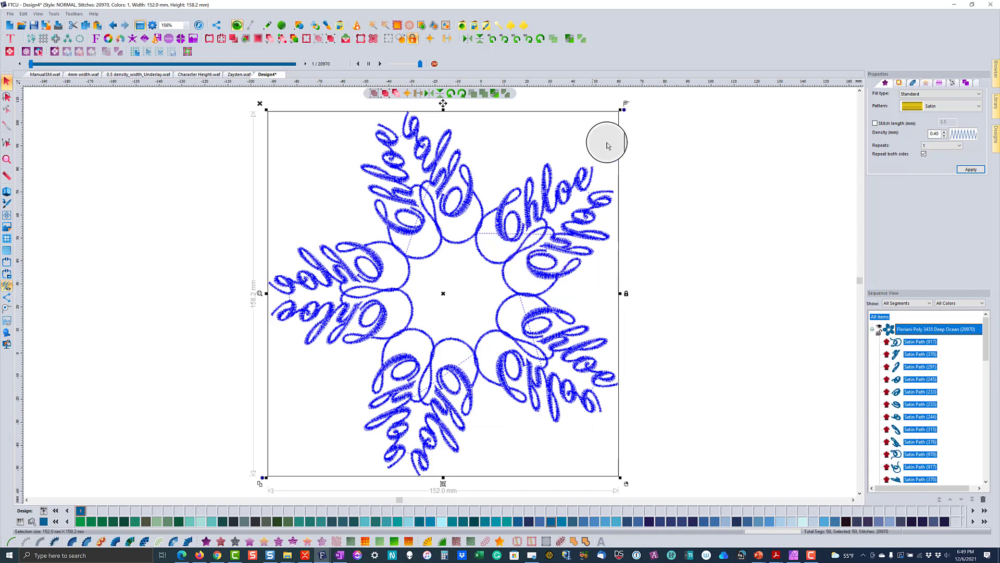
- Rotate the whole star arrangement counterclockwise so that one point stands upright, and deselect it
{"action": "left_click_drag", "start_coordinate": [625, 110], "coordinate": [667, 181]}
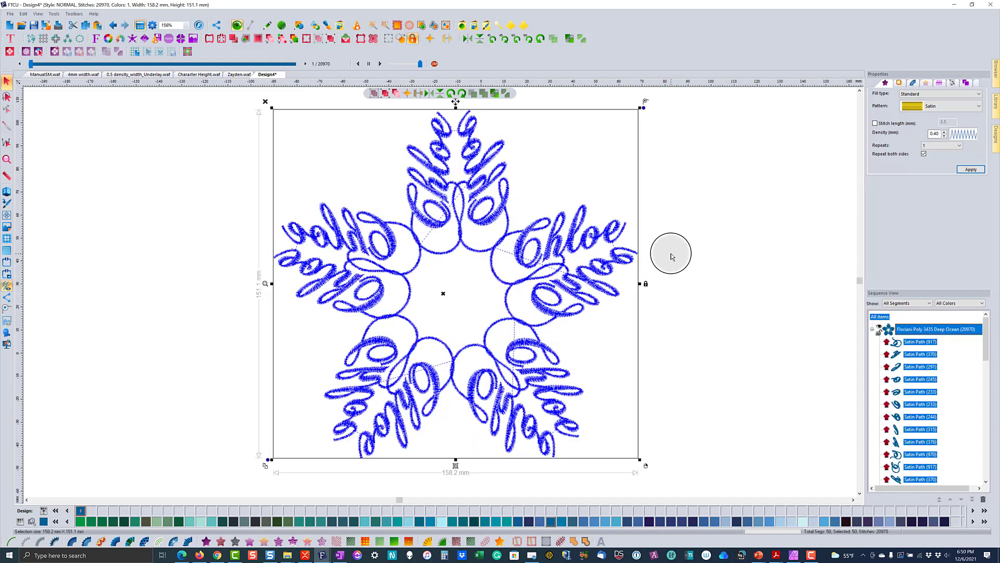
{"action": "left_click", "coordinate": [895, 342]}
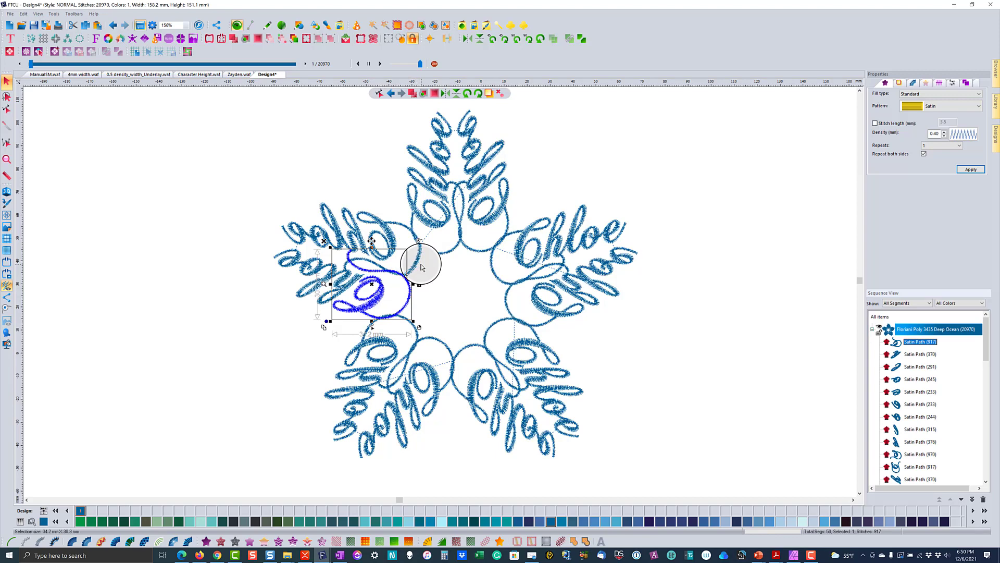
{"action": "key", "text": "ctrl+a"}
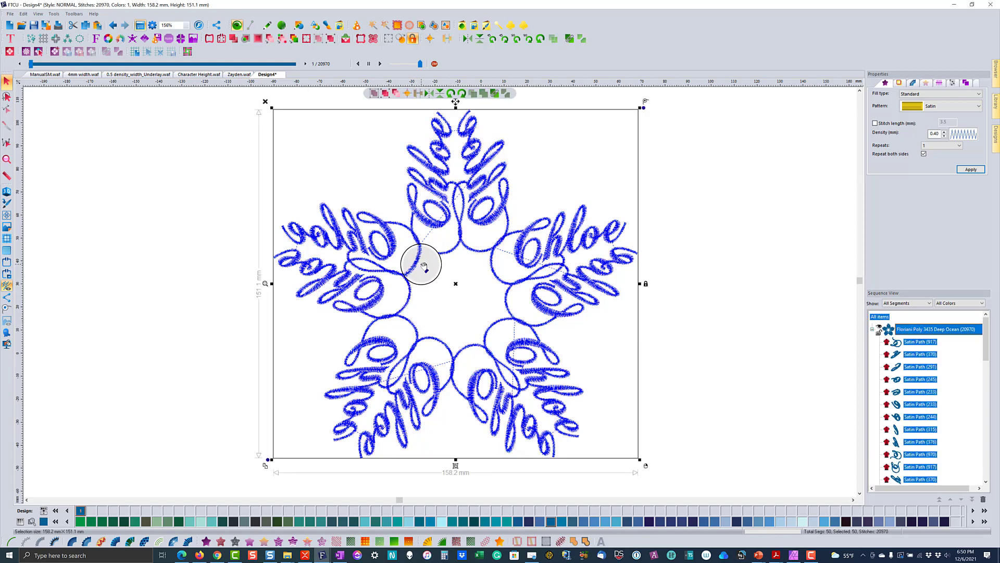
{"action": "left_click", "coordinate": [426, 472]}
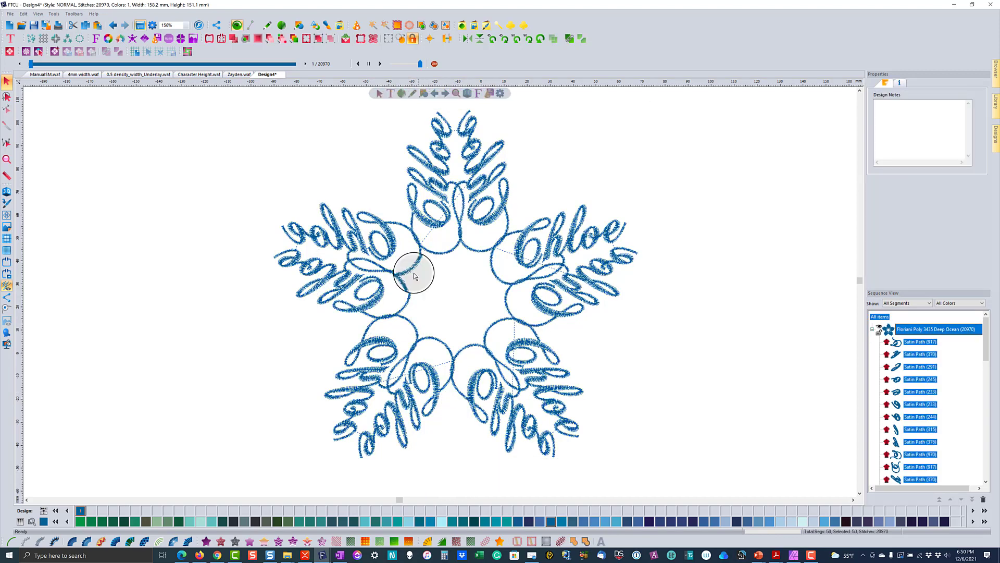
- Move the entry point of the upright point's left capital to where it meets the upper-left point's capital, and align that neighbour's exit point
{"action": "left_click", "coordinate": [414, 265]}
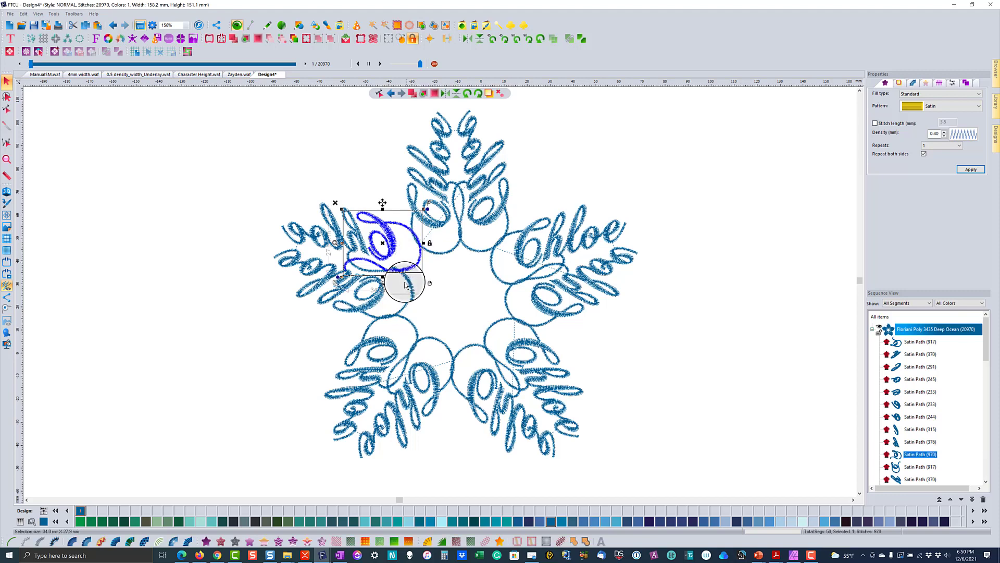
{"action": "left_click", "coordinate": [382, 286]}
{"action": "double_click", "coordinate": [395, 279]}
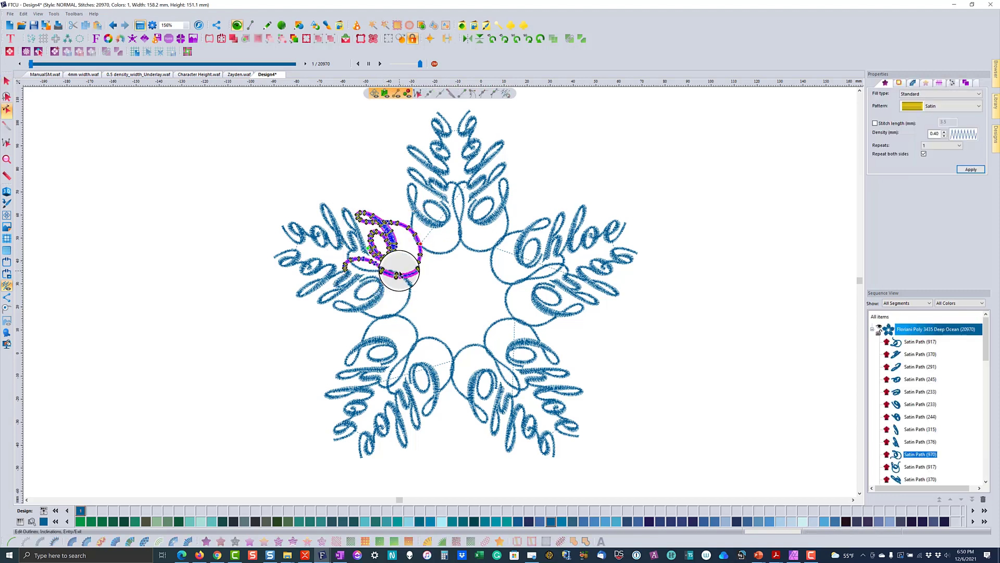
{"action": "left_click", "coordinate": [430, 255]}
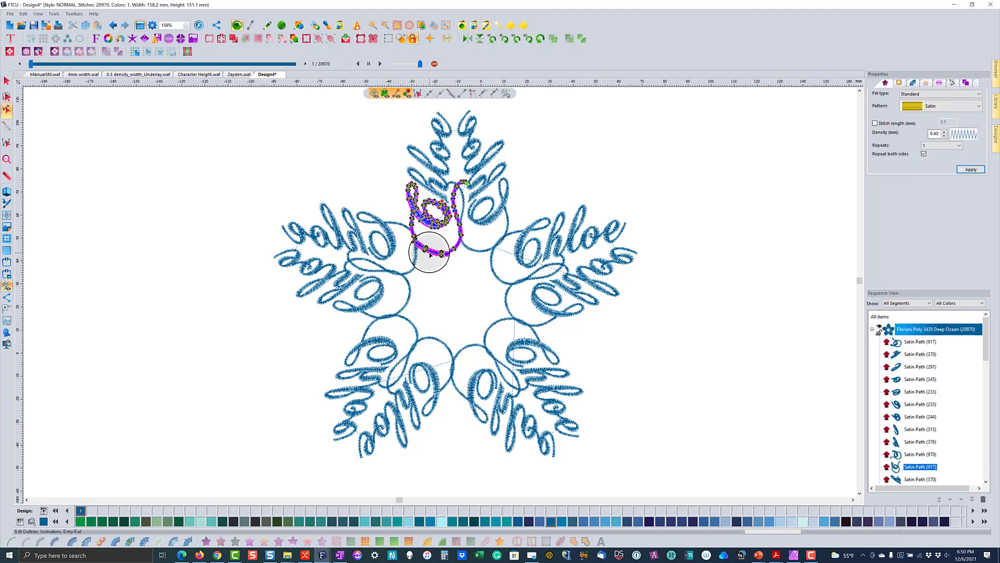
{"action": "left_click_drag", "start_coordinate": [465, 183], "coordinate": [417, 251]}
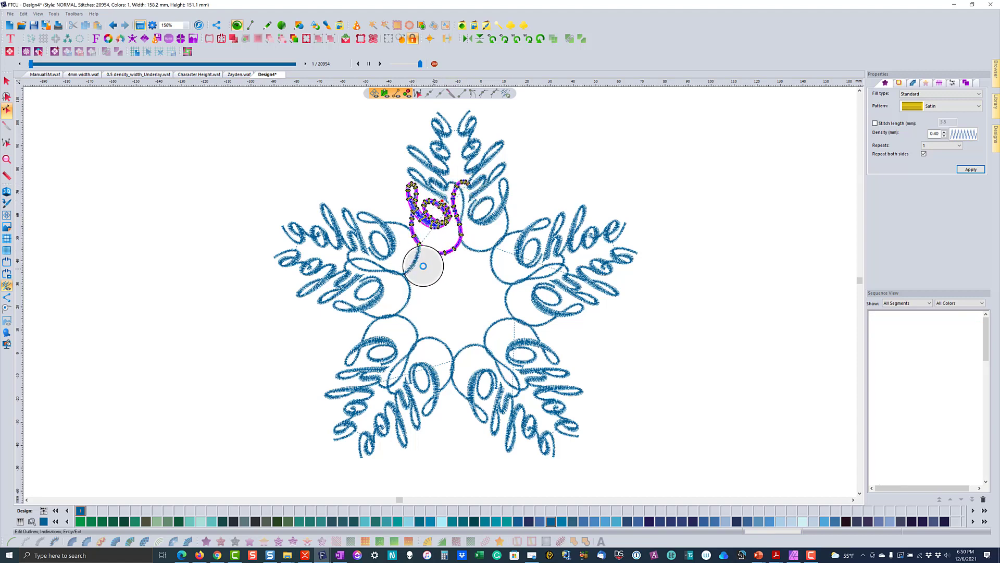
{"action": "left_click", "coordinate": [421, 267]}
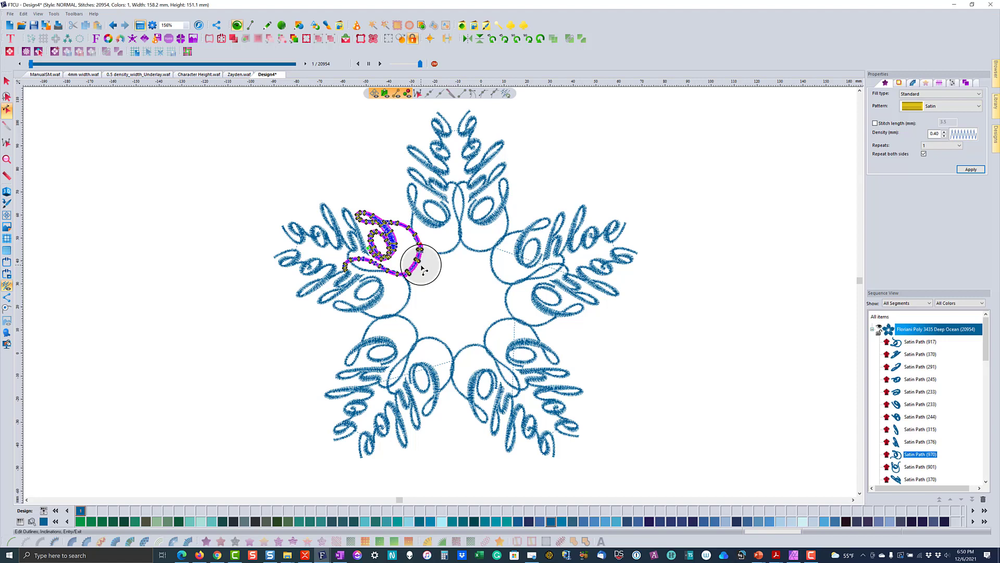
{"action": "left_click_drag", "start_coordinate": [423, 268], "coordinate": [423, 250]}
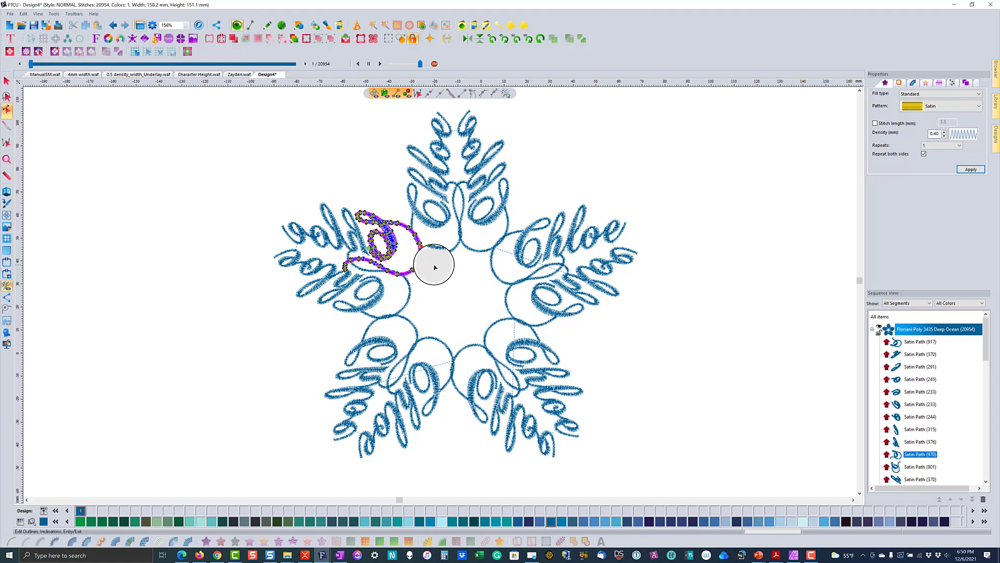
- Move the entry point of the upper-right point's first capital to the exit point of the upright point's right capital
{"action": "left_click", "coordinate": [480, 251]}
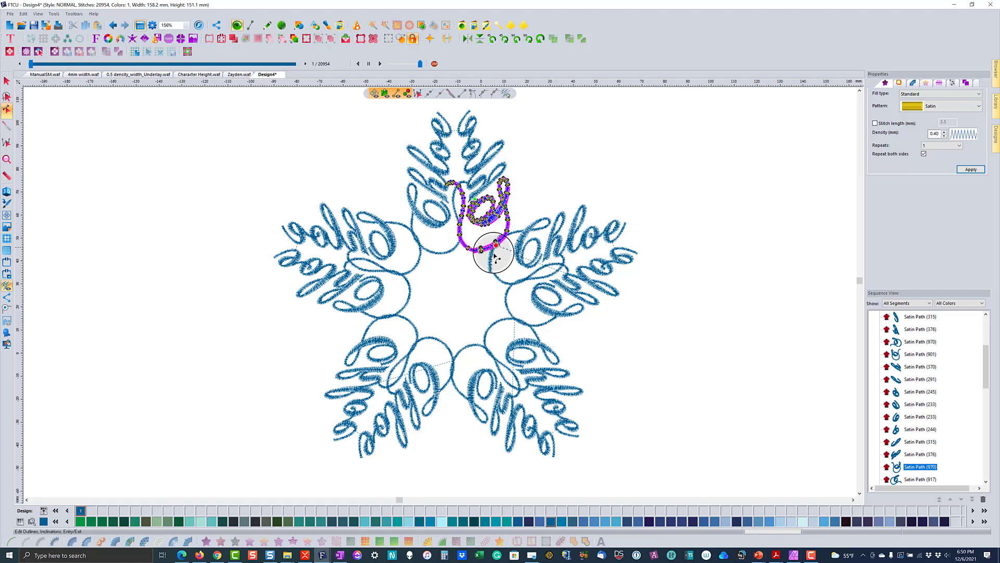
{"action": "left_click", "coordinate": [498, 261]}
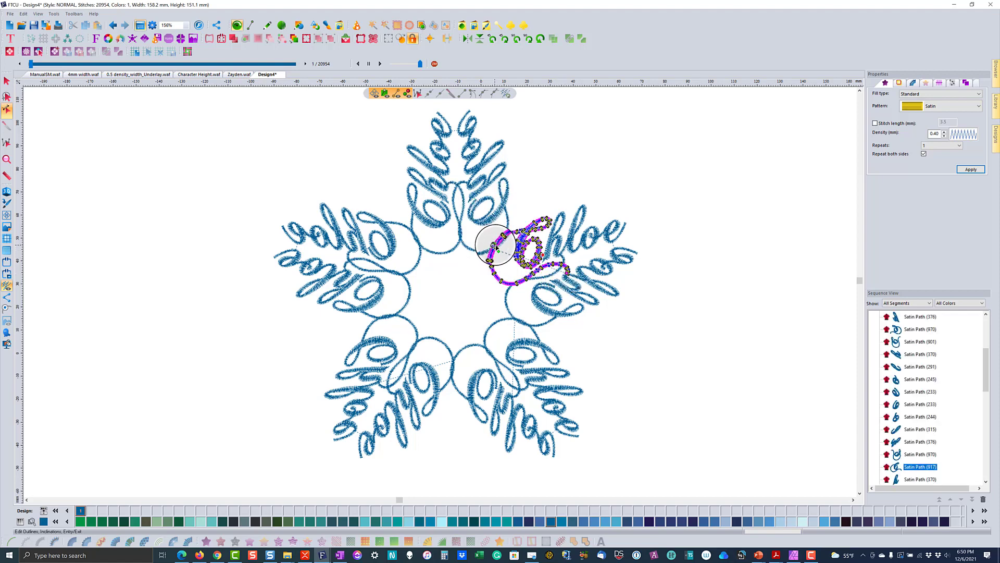
{"action": "key", "text": "Delete"}
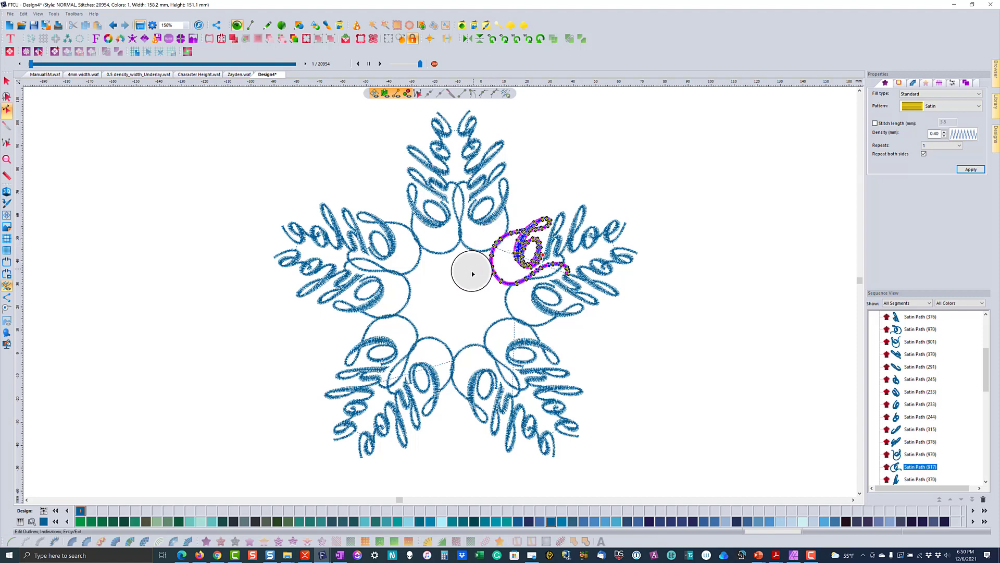
{"action": "left_click", "coordinate": [490, 249]}
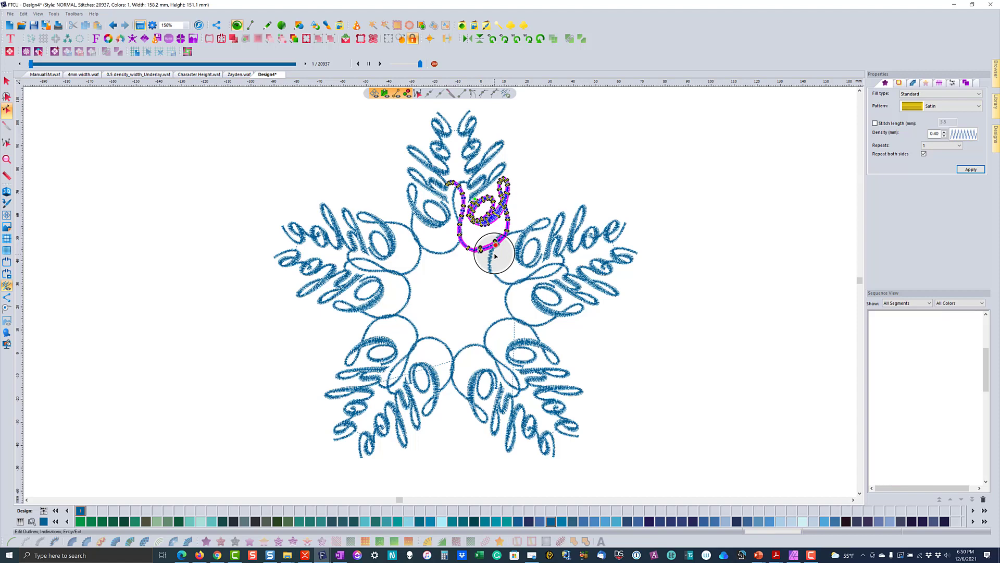
{"action": "left_click", "coordinate": [495, 244]}
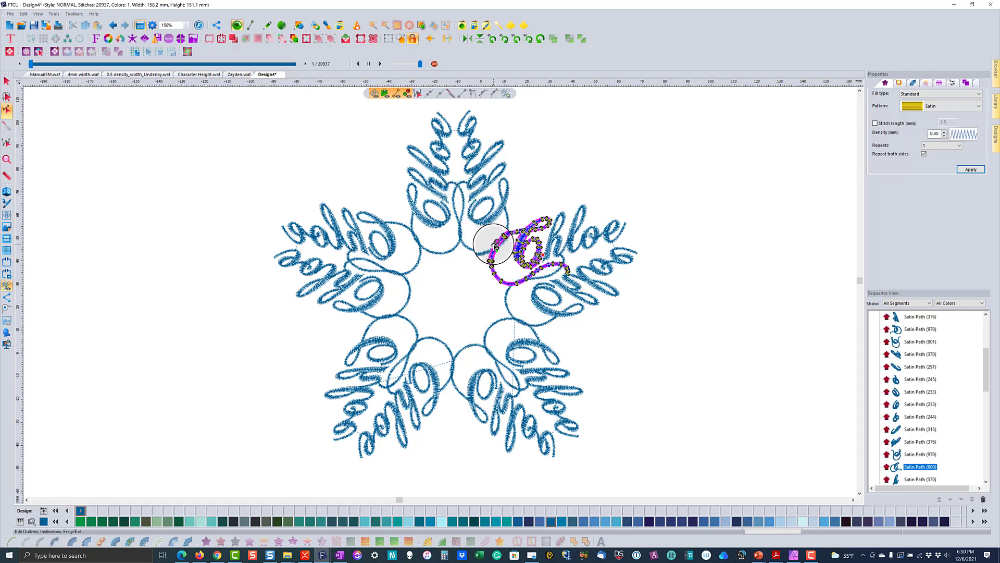
{"action": "left_click", "coordinate": [493, 246]}
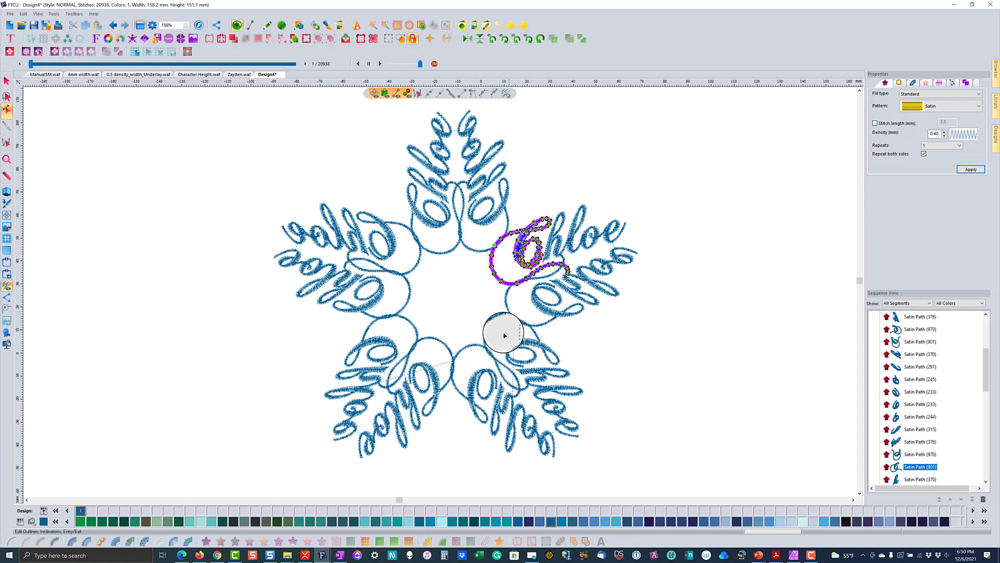
- Move the entry point of the lower-right point's upper capital to the exit point of the upper-right point's adjoining capital
{"action": "left_click", "coordinate": [513, 321]}
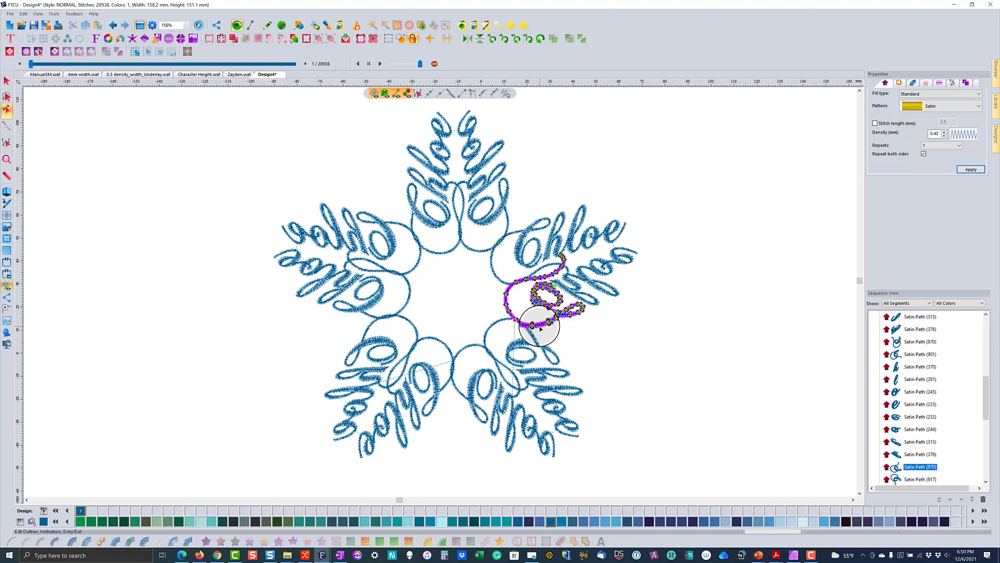
{"action": "left_click", "coordinate": [497, 331]}
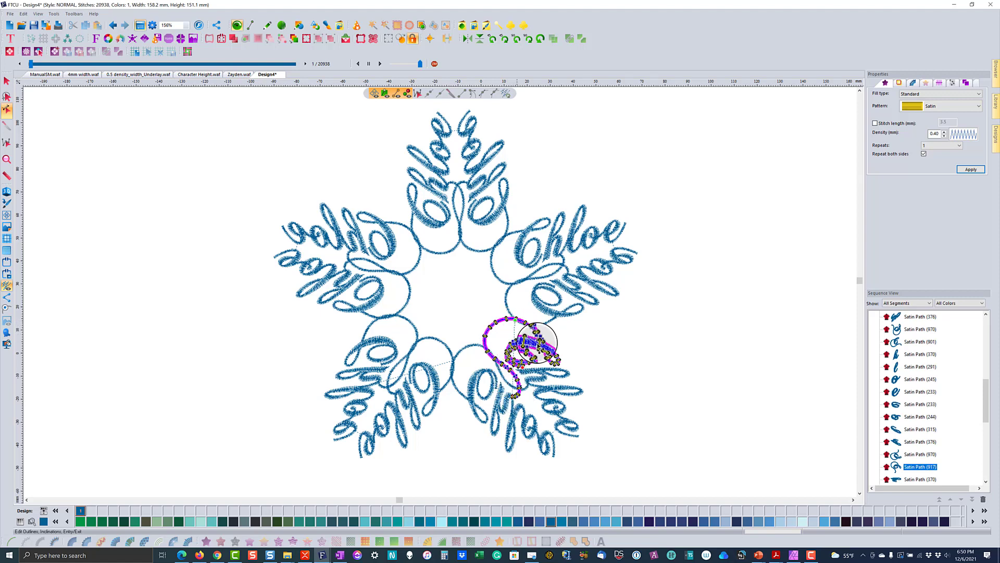
{"action": "right_click", "coordinate": [597, 339]}
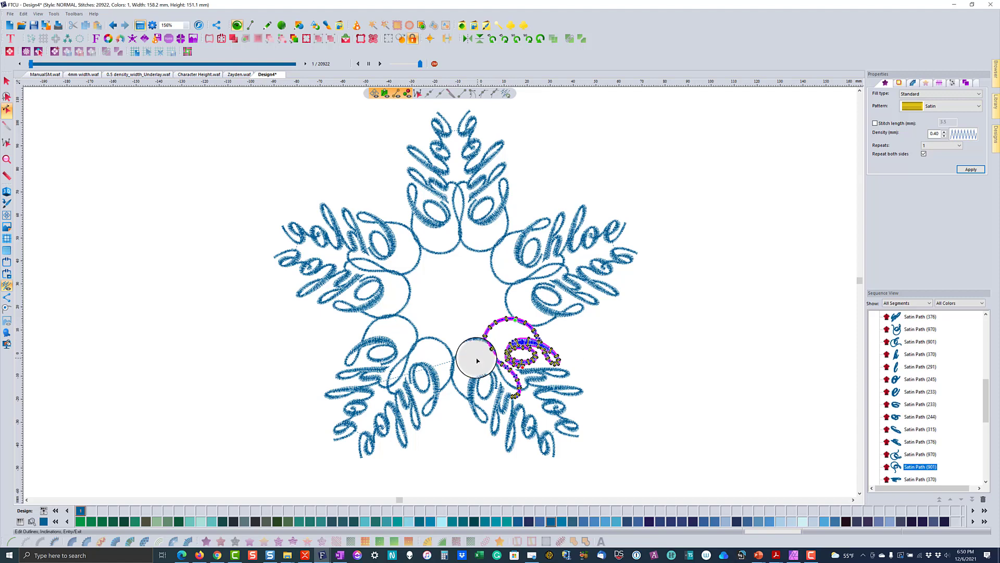
- Move the entry point of the lower-left point's inner capital to the exit point of the lower-right point's adjoining capital
{"action": "left_click", "coordinate": [454, 359]}
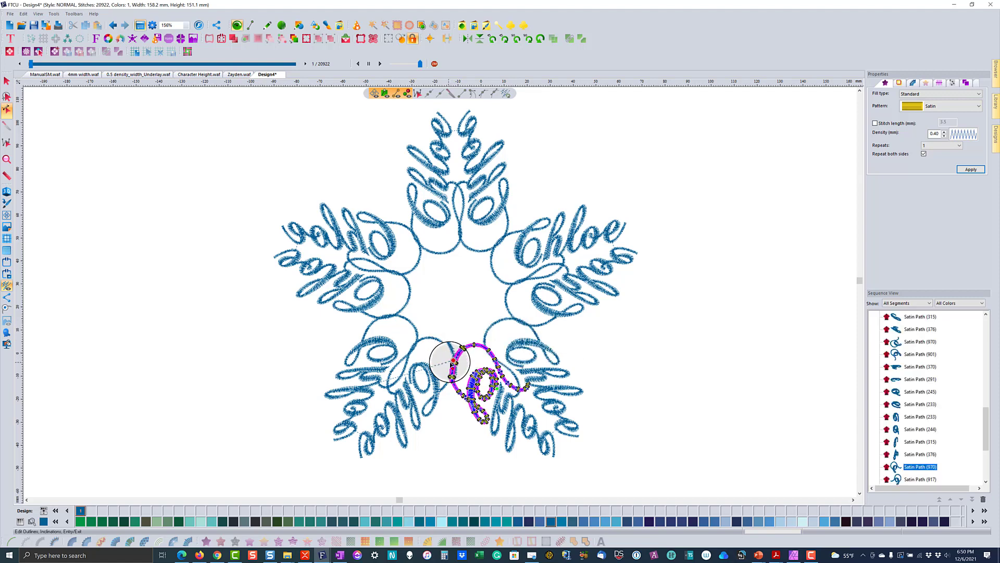
{"action": "left_click", "coordinate": [445, 348]}
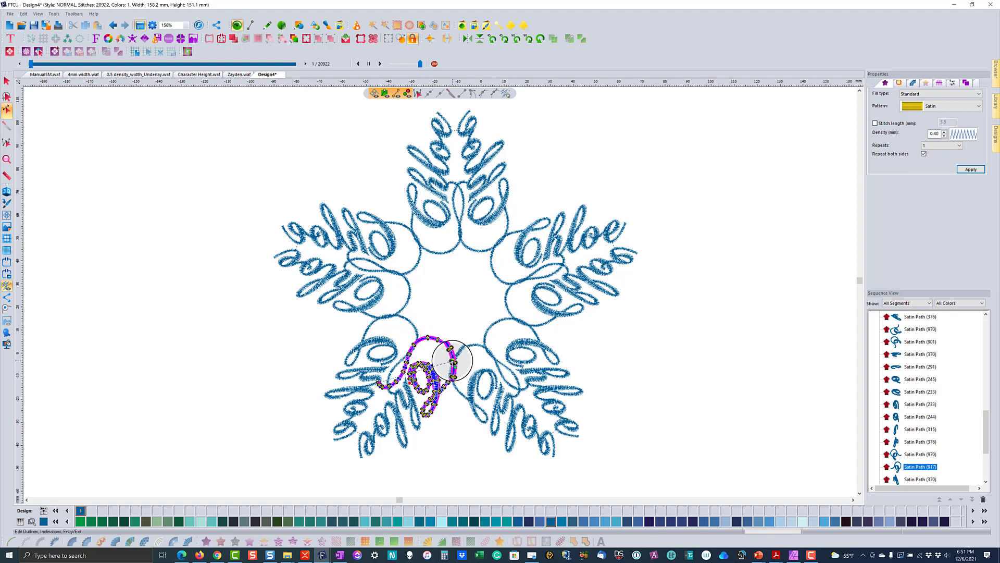
{"action": "left_click_drag", "start_coordinate": [453, 361], "coordinate": [452, 361]}
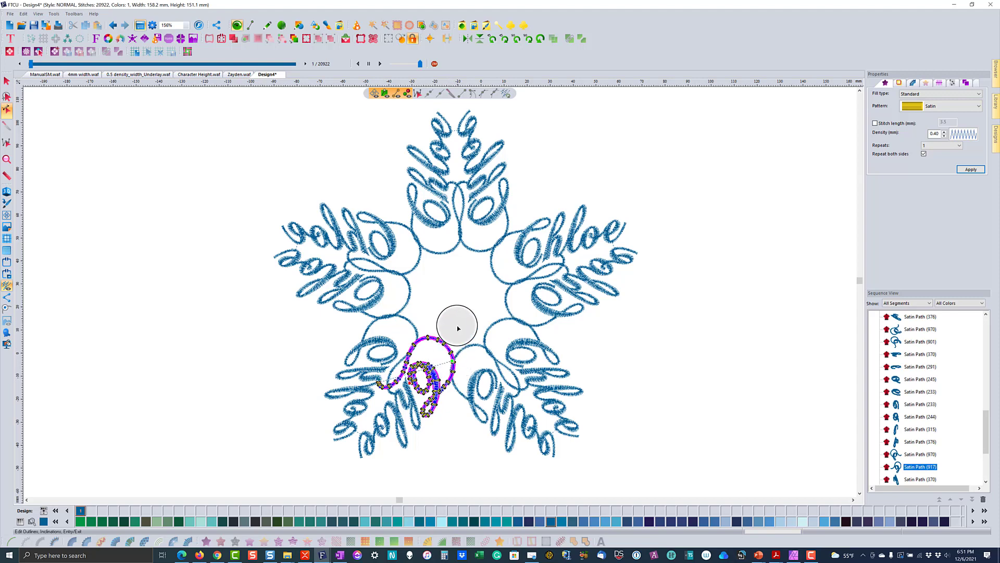
- Move the entry point of the upper-left point's lower capital to the tip of its upper swash
{"action": "left_click", "coordinate": [409, 322]}
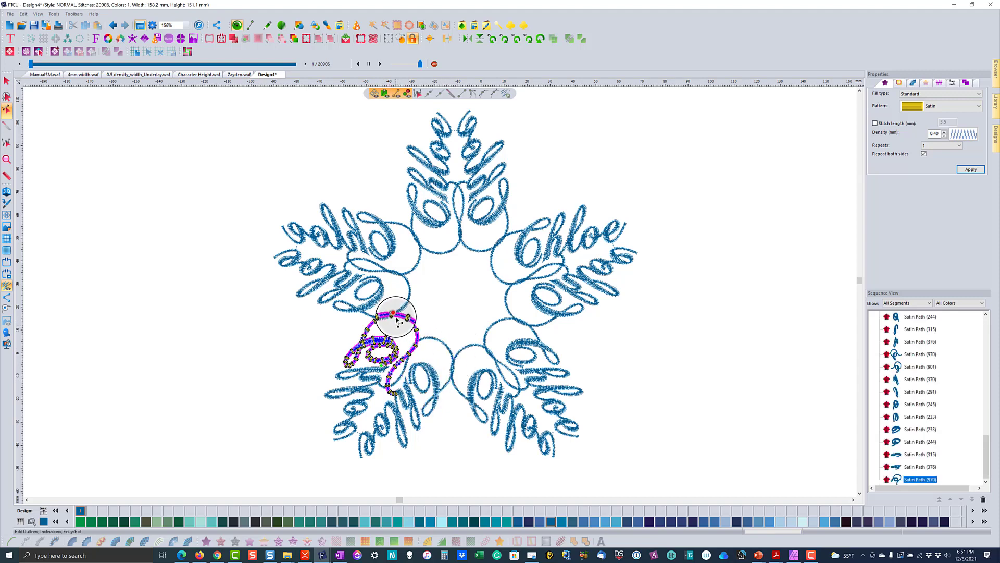
{"action": "left_click", "coordinate": [410, 298]}
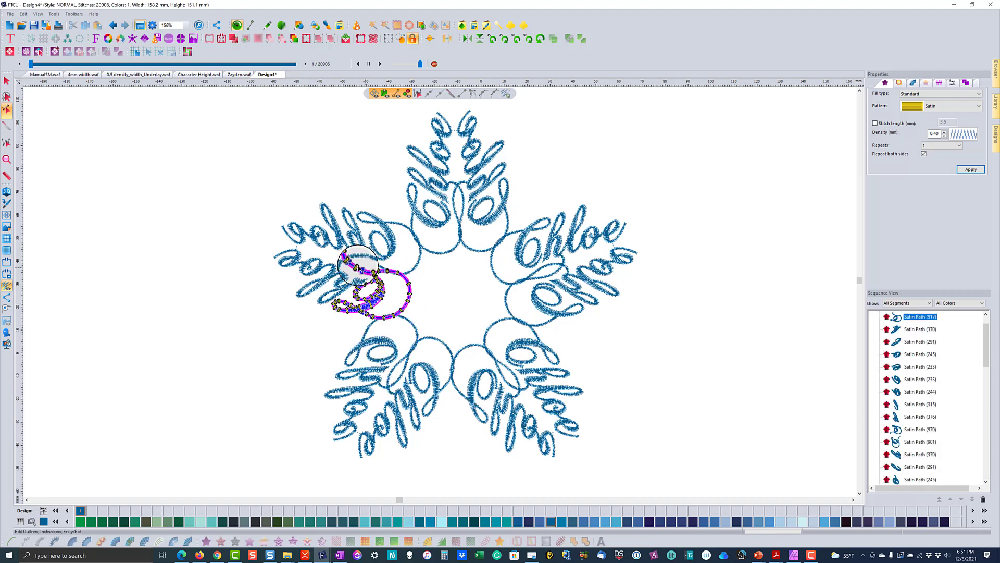
{"action": "mouse_move", "coordinate": [352, 254]}
{"action": "left_mouse_down"}
{"action": "mouse_move", "coordinate": [384, 319]}
{"action": "mouse_move", "coordinate": [356, 254]}
{"action": "left_mouse_up"}
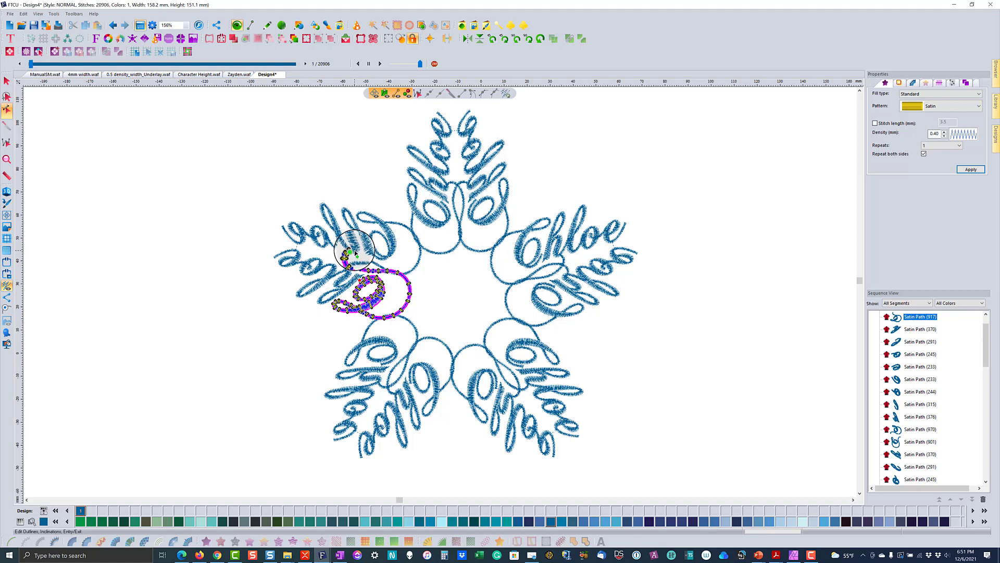
{"action": "left_click", "coordinate": [243, 303]}
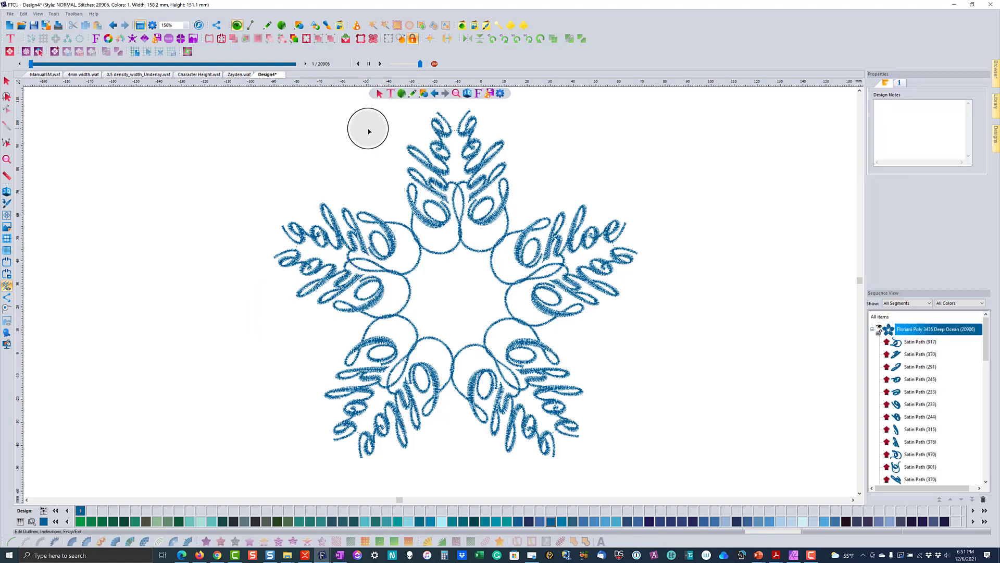
- Play back the star's stitch-out from start to end to check the sewing path through the connected pairs
{"action": "left_click", "coordinate": [378, 62]}
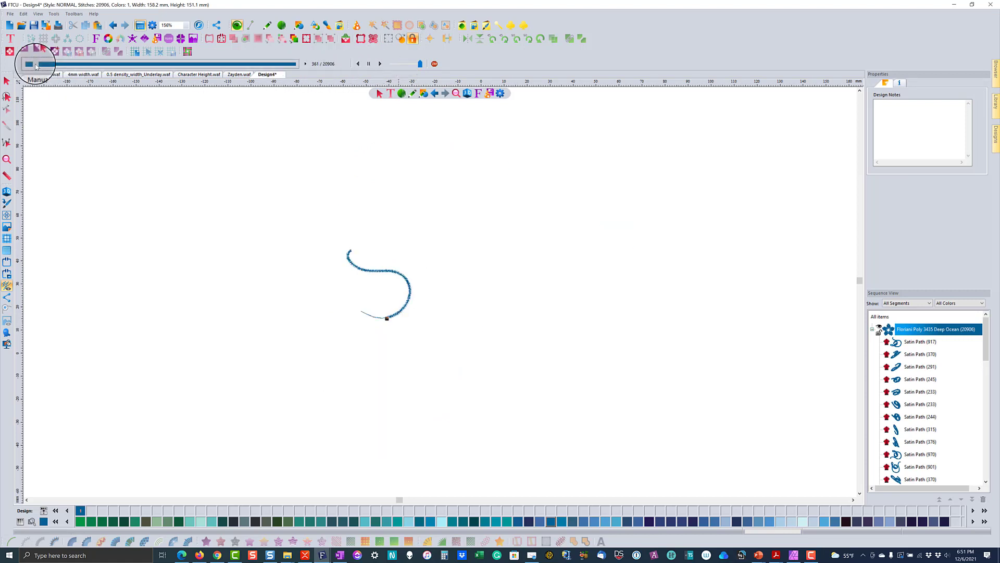
{"action": "mouse_move", "coordinate": [49, 66]}
{"action": "left_mouse_down"}
{"action": "mouse_move", "coordinate": [155, 101]}
{"action": "mouse_move", "coordinate": [288, 171]}
{"action": "left_mouse_up"}
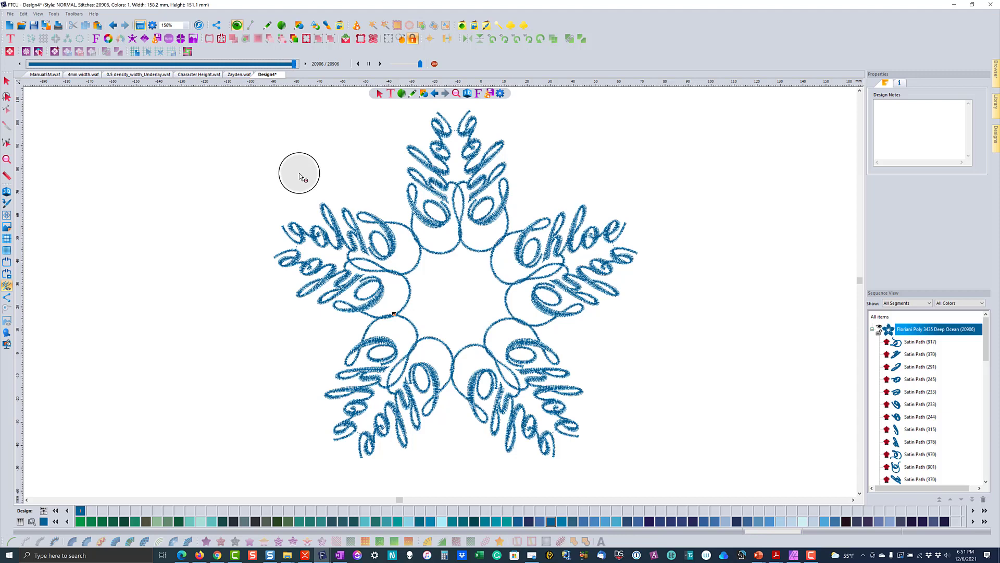
{"action": "left_click", "coordinate": [7, 80]}
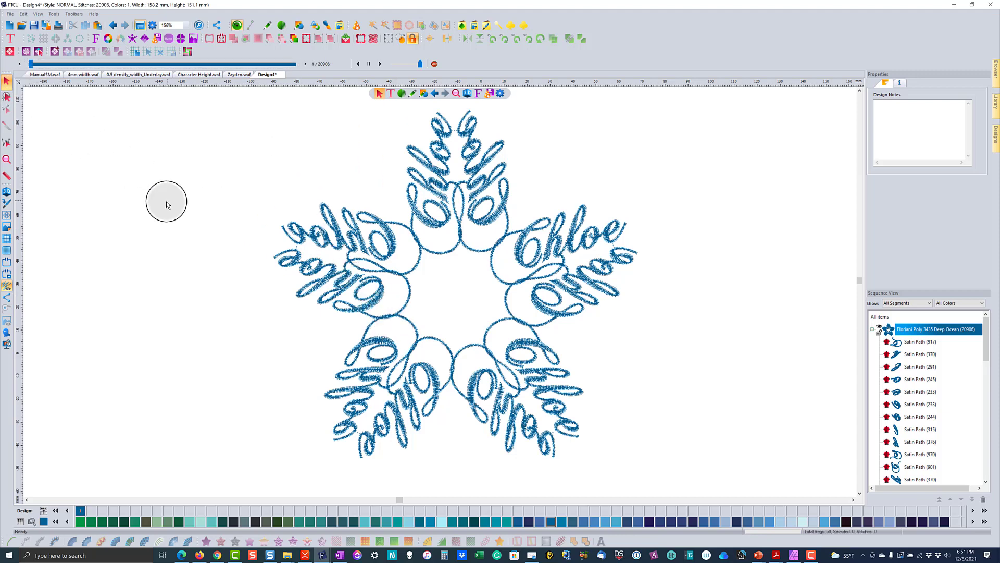
- Select the whole star design and add an Auto Nap Blocker fill offset from its outlines
{"action": "scroll", "coordinate": [189, 249], "scroll_direction": "down", "scroll_amount": 1}
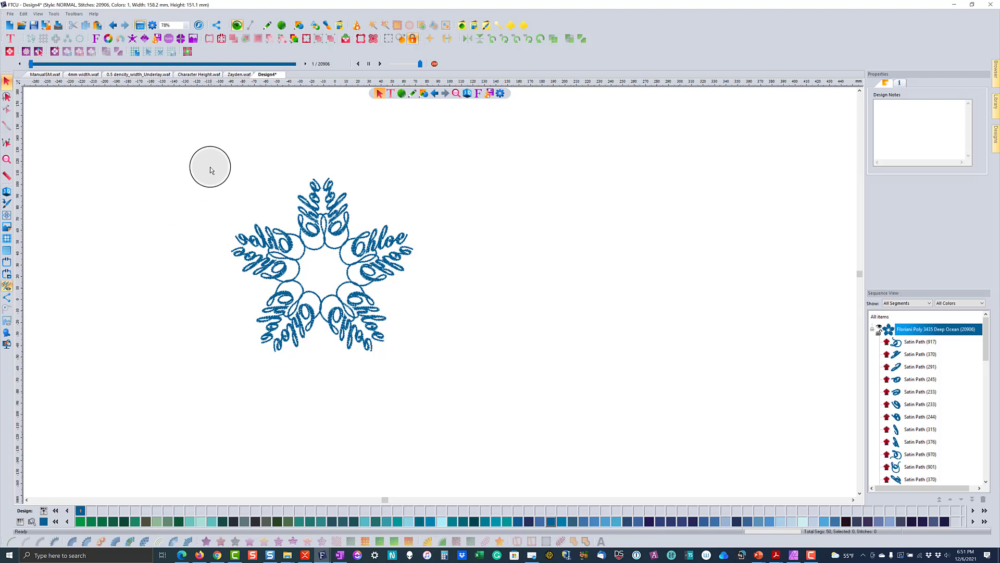
{"action": "left_click_drag", "start_coordinate": [210, 167], "coordinate": [453, 378]}
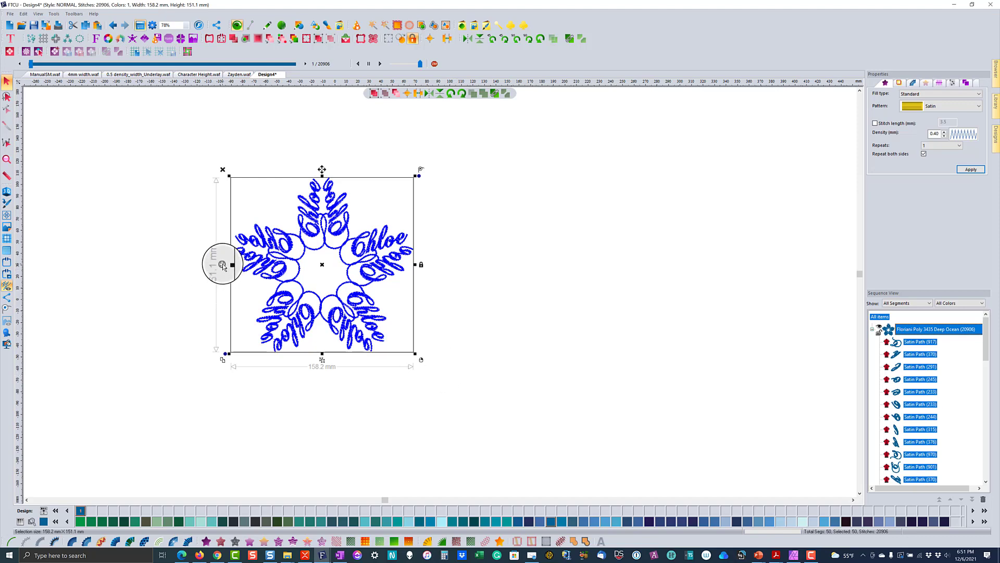
{"action": "left_click", "coordinate": [222, 265]}
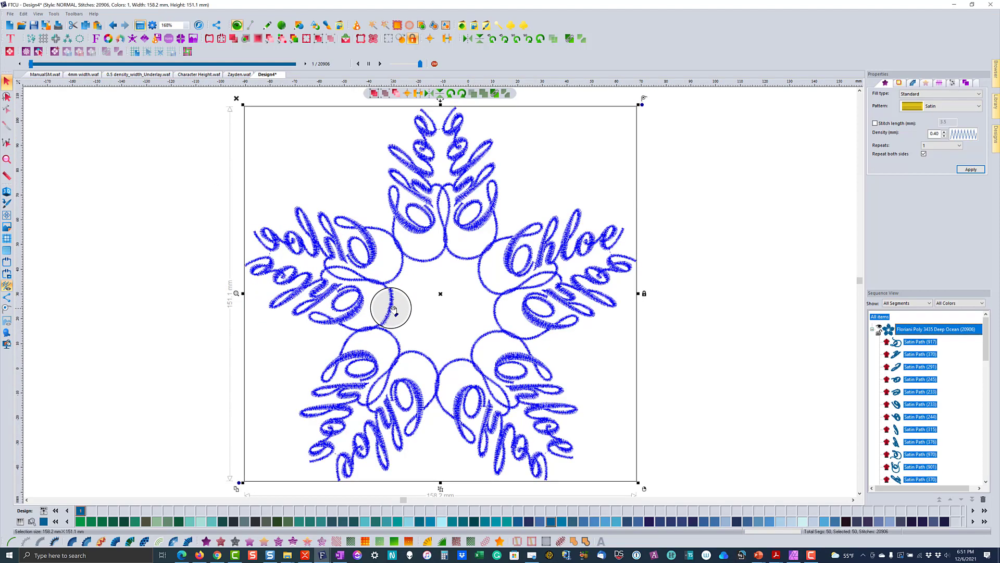
{"action": "scroll", "coordinate": [394, 310], "scroll_direction": "down", "scroll_amount": 2}
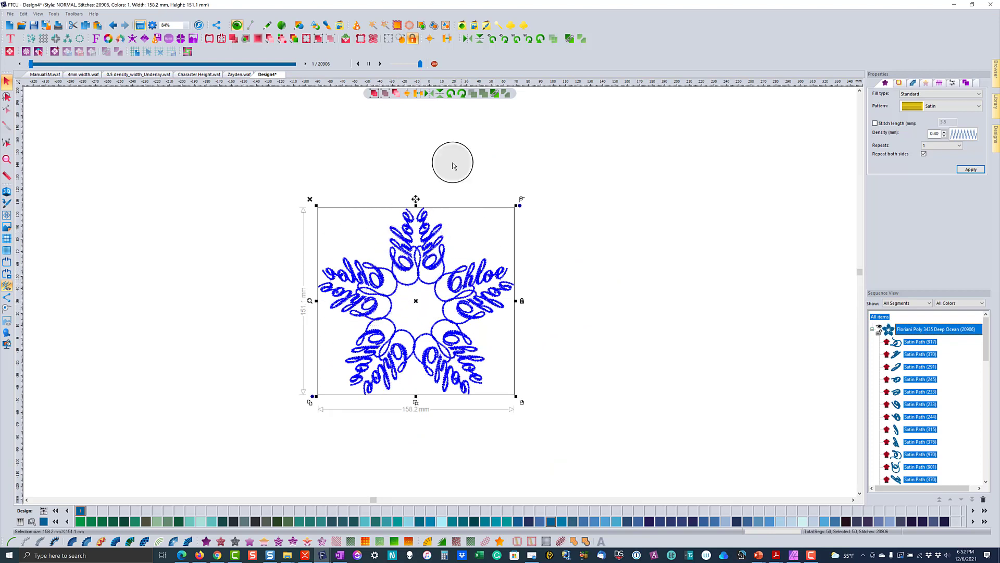
{"action": "left_click", "coordinate": [397, 26]}
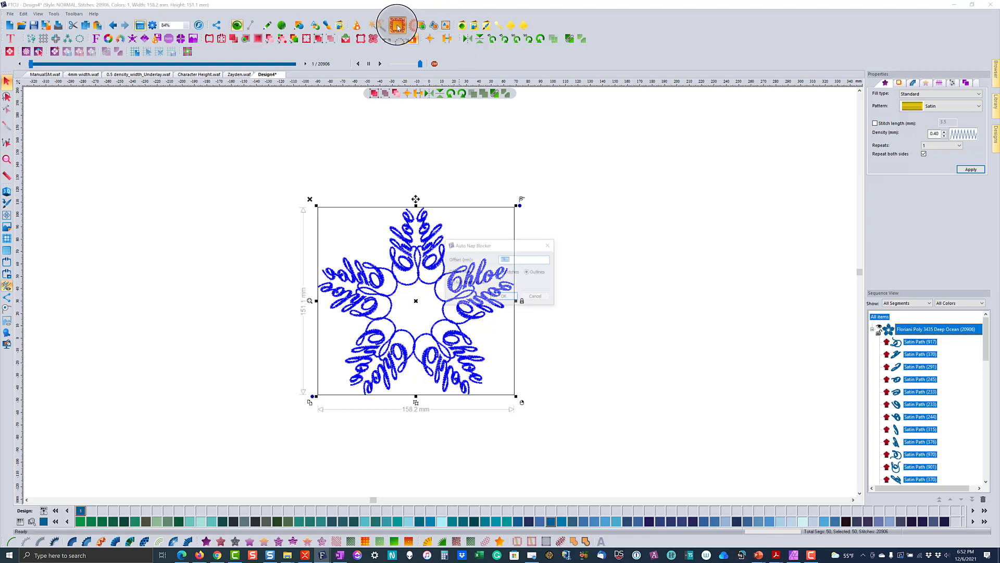
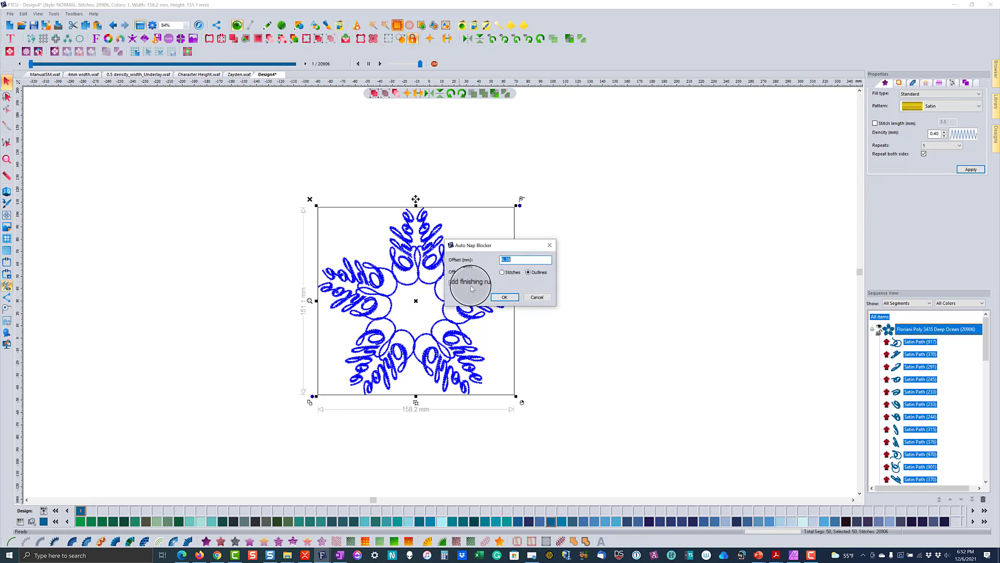
{"action": "left_click", "coordinate": [504, 297]}
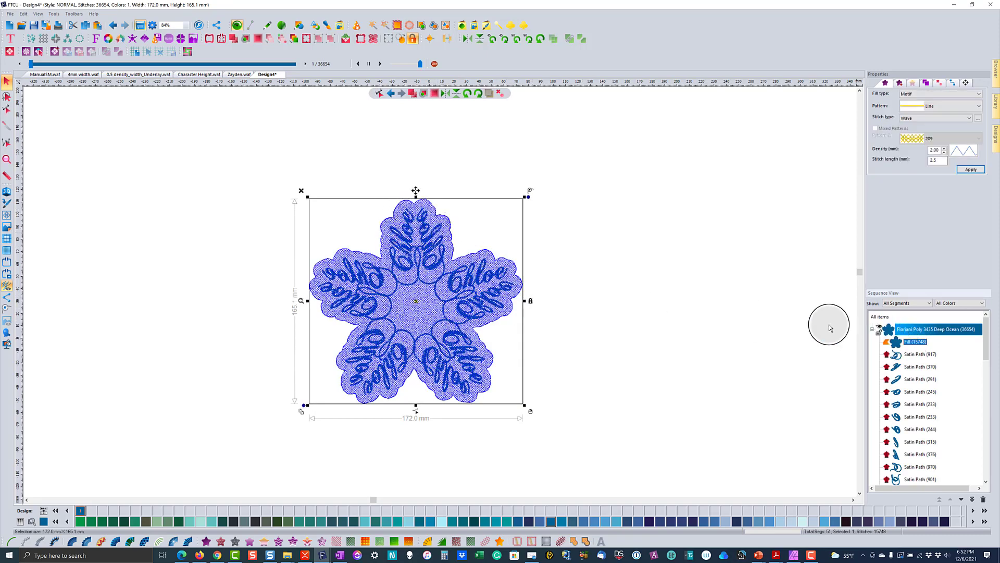
{"action": "left_click", "coordinate": [644, 288]}
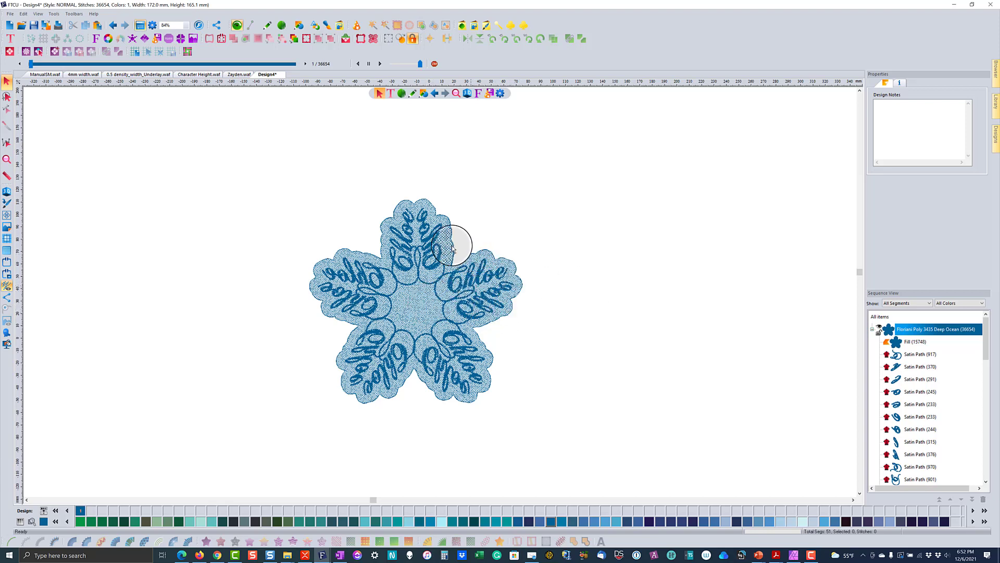
{"action": "left_click", "coordinate": [6, 159]}
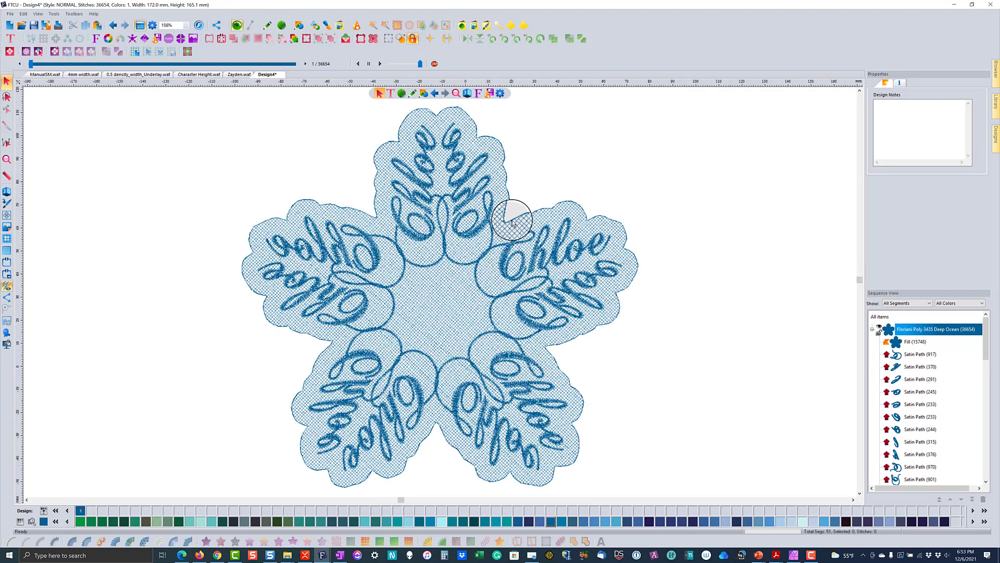
- Try converting the nap blocker fill to a satin appliqué, and undo the conversion
{"action": "left_click", "coordinate": [512, 221]}
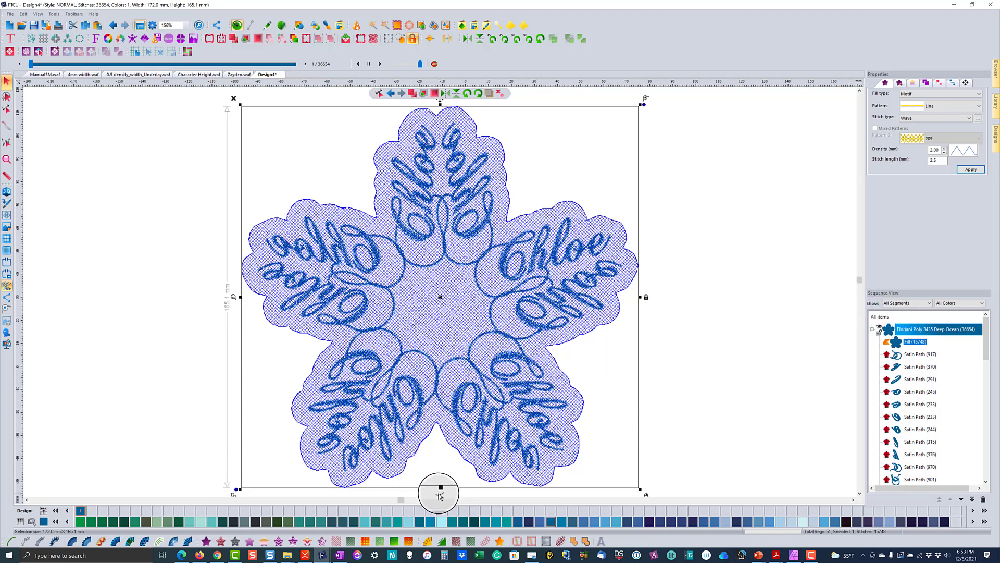
{"action": "left_click", "coordinate": [444, 543]}
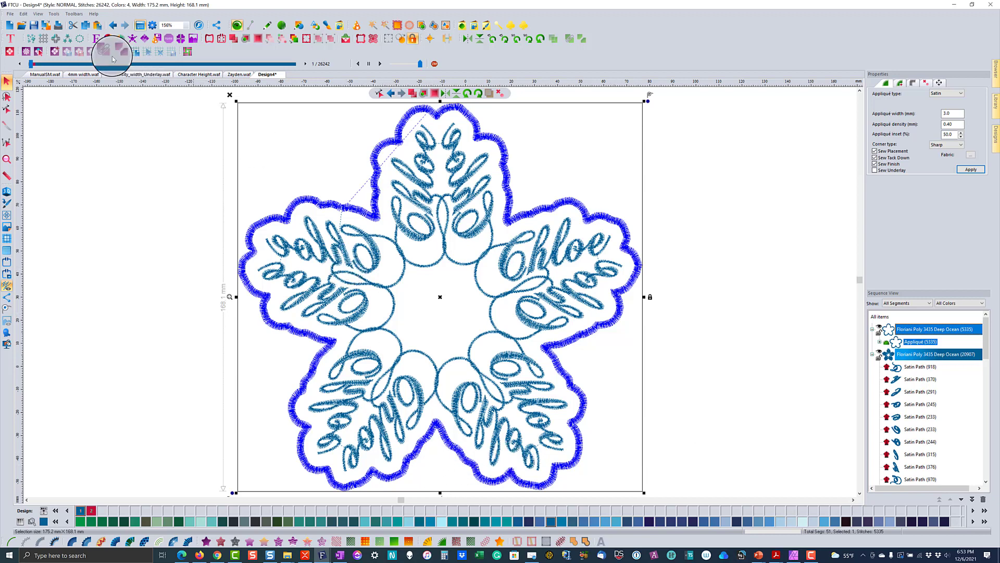
{"action": "left_click", "coordinate": [113, 25]}
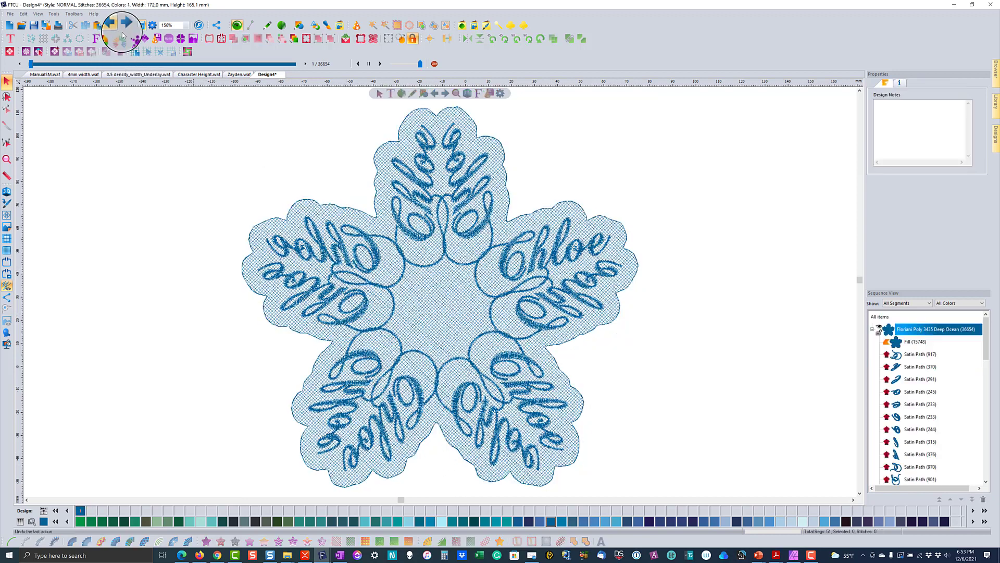
- Convert the nap blocker fill around the star to an artwork outline
{"action": "left_click", "coordinate": [525, 218]}
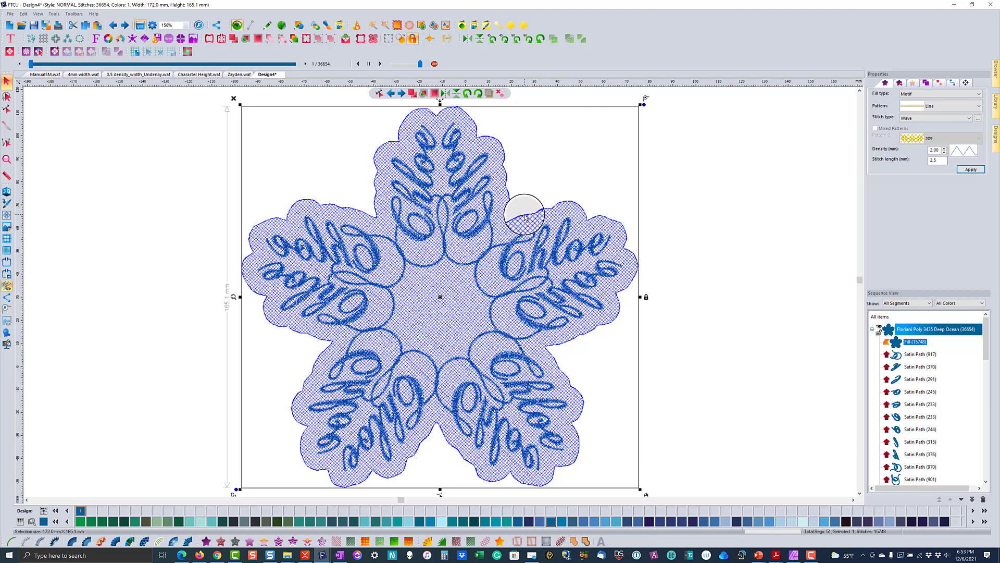
{"action": "right_click", "coordinate": [525, 218]}
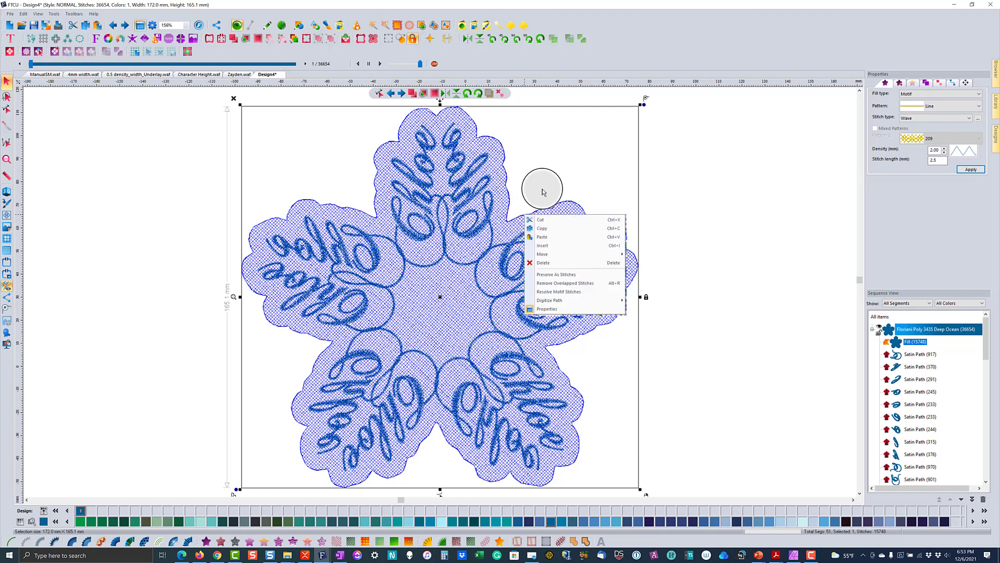
{"action": "left_click", "coordinate": [541, 206]}
{"action": "left_click", "coordinate": [542, 209]}
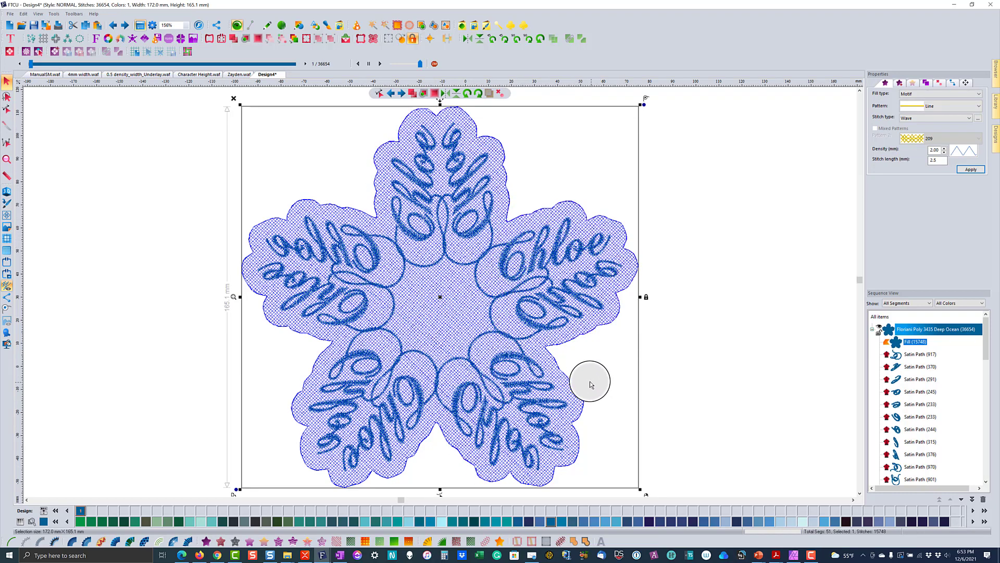
{"action": "left_click", "coordinate": [500, 542]}
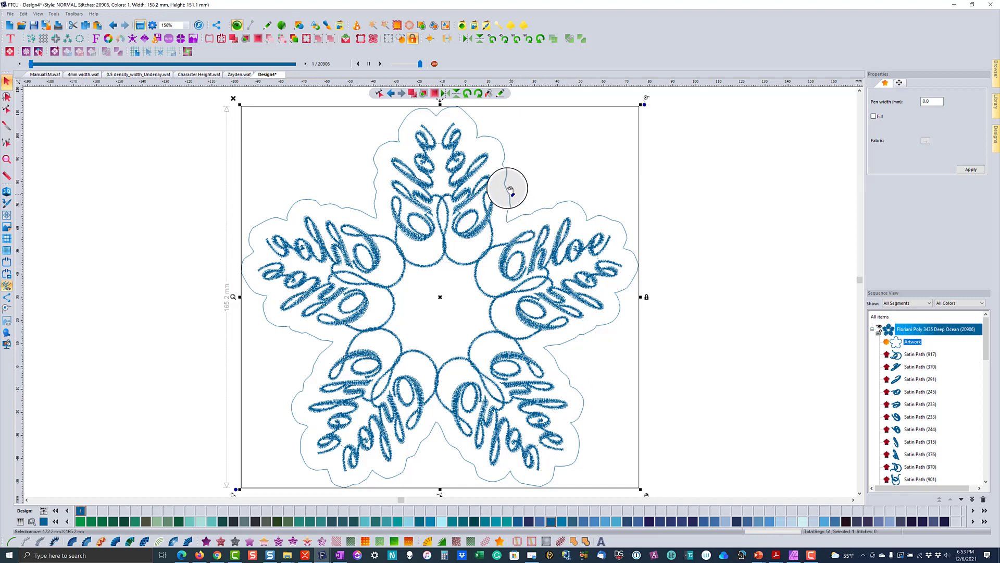
- Try Simplify Smoothen on the artwork outline with curve precision 100%, angle tolerance 60 and distance tolerance 20 mm
{"action": "right_click", "coordinate": [295, 332]}
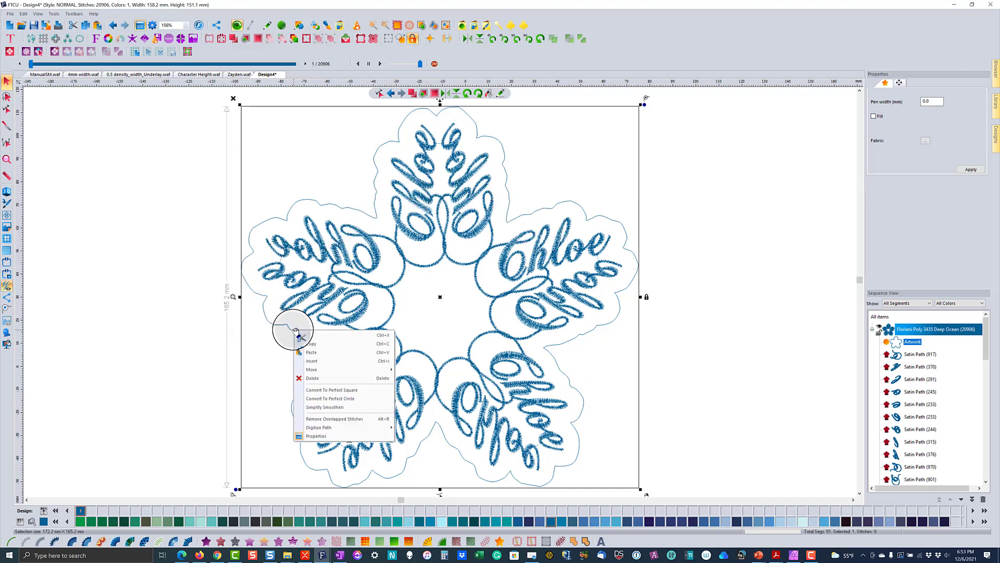
{"action": "left_click", "coordinate": [330, 408]}
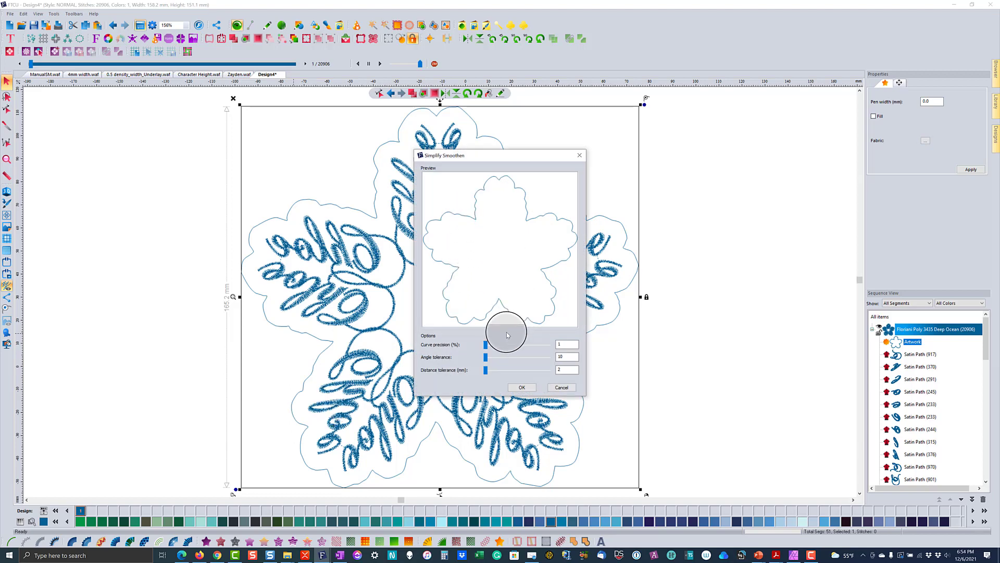
{"action": "left_click_drag", "start_coordinate": [486, 346], "coordinate": [550, 345]}
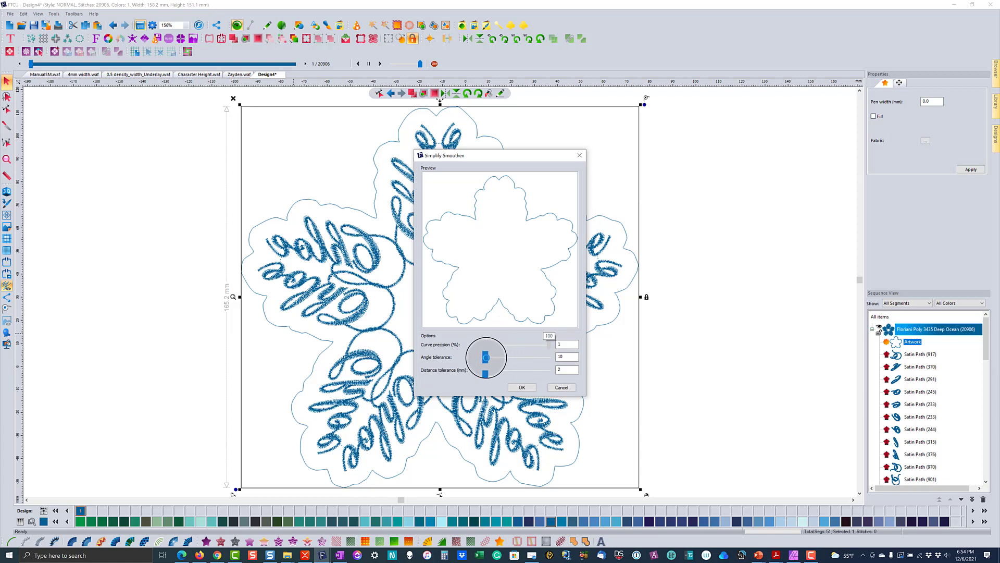
{"action": "left_click_drag", "start_coordinate": [485, 359], "coordinate": [573, 357]}
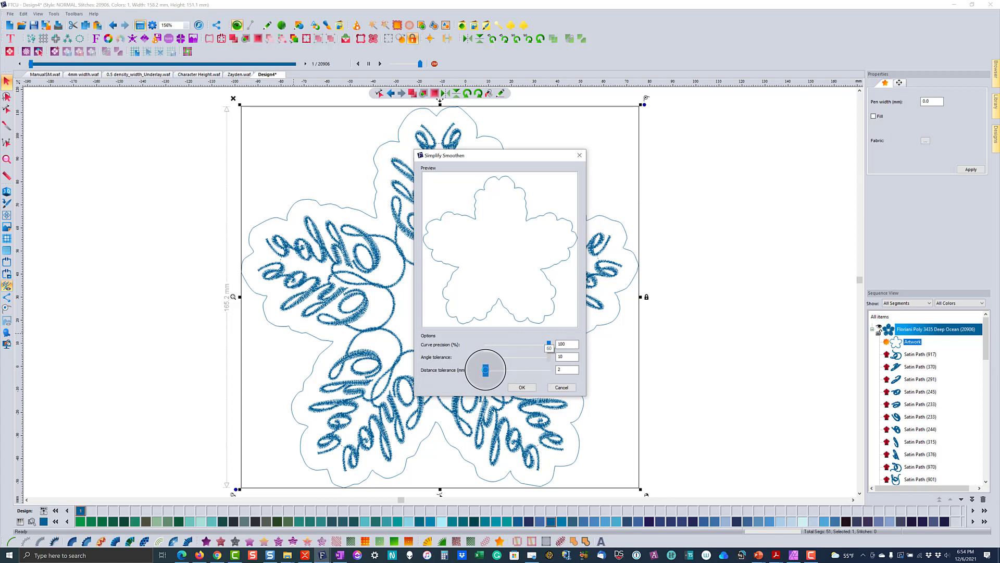
{"action": "left_click_drag", "start_coordinate": [485, 369], "coordinate": [573, 369]}
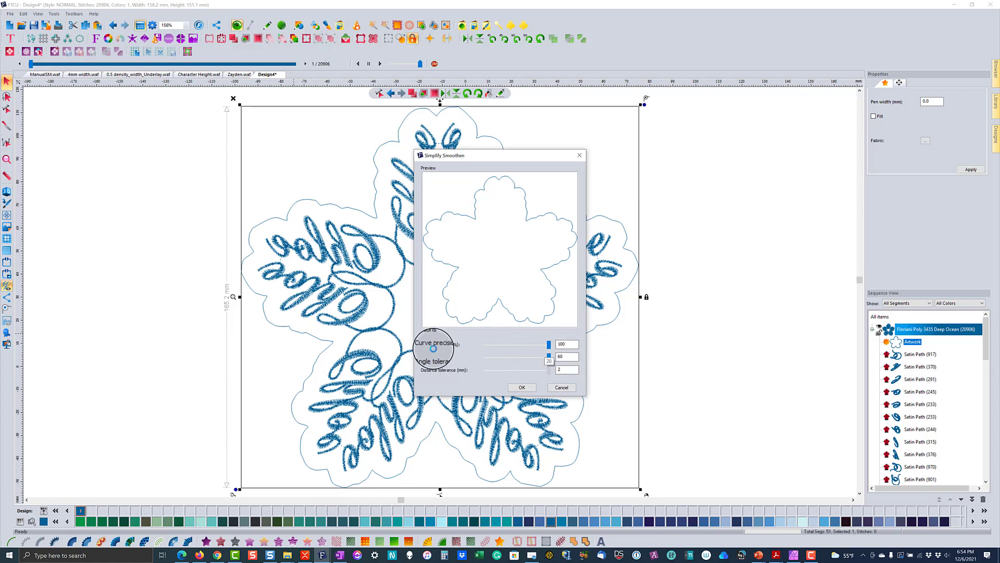
- Set curve precision to 1%, angle tolerance to 10 and distance tolerance to 2 mm, and apply the smoothing to the outline
{"action": "left_click_drag", "start_coordinate": [549, 344], "coordinate": [449, 341]}
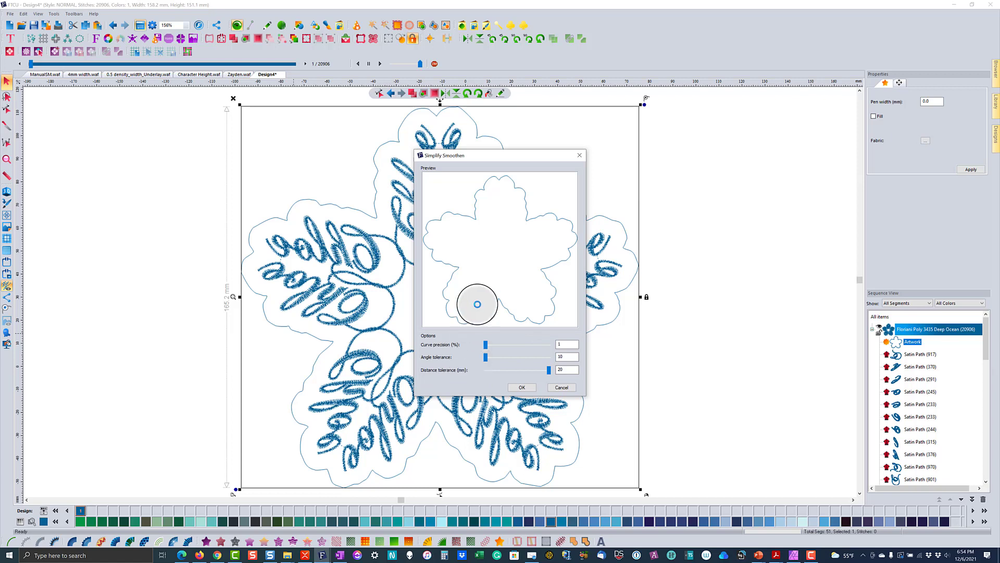
{"action": "left_click_drag", "start_coordinate": [549, 369], "coordinate": [436, 370]}
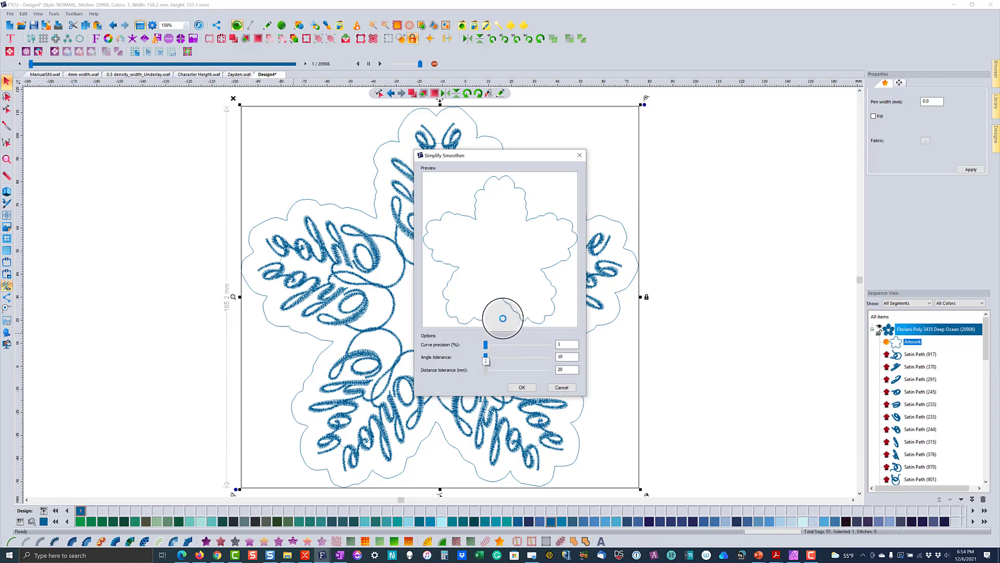
{"action": "left_click_drag", "start_coordinate": [503, 318], "coordinate": [497, 317]}
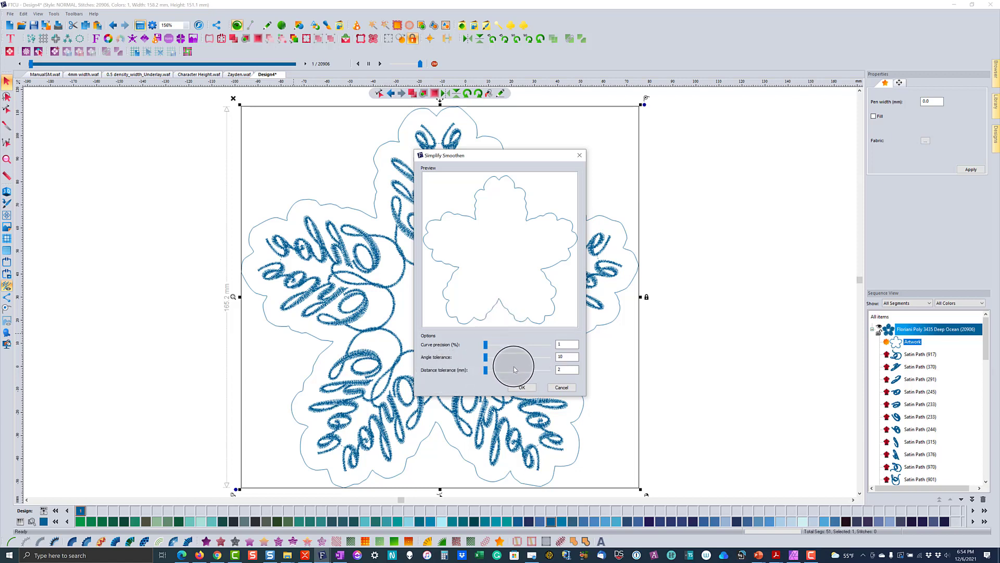
{"action": "left_click", "coordinate": [521, 387]}
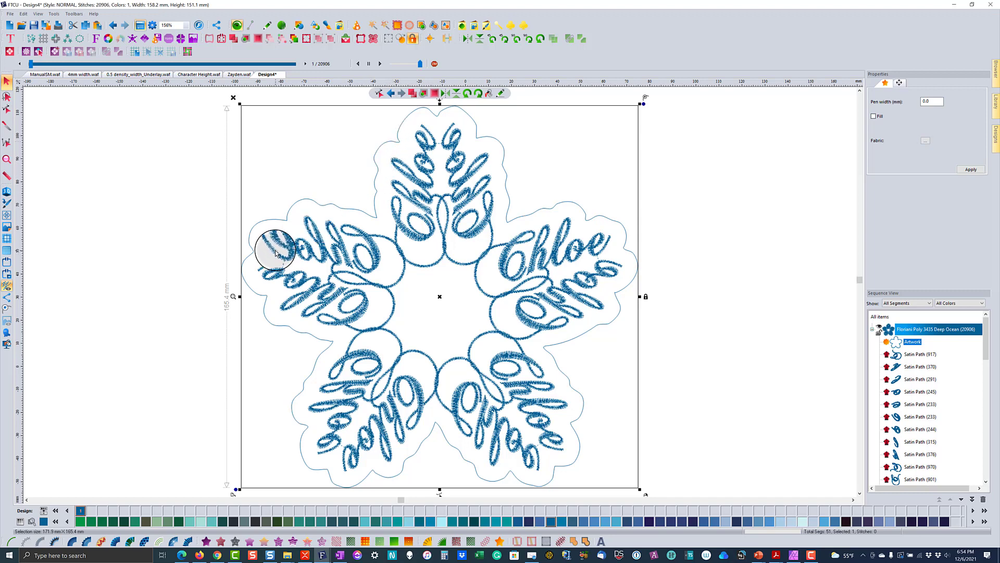
- Inspect the smoothed outline's nodes and undo the smoothing
{"action": "left_click", "coordinate": [7, 111]}
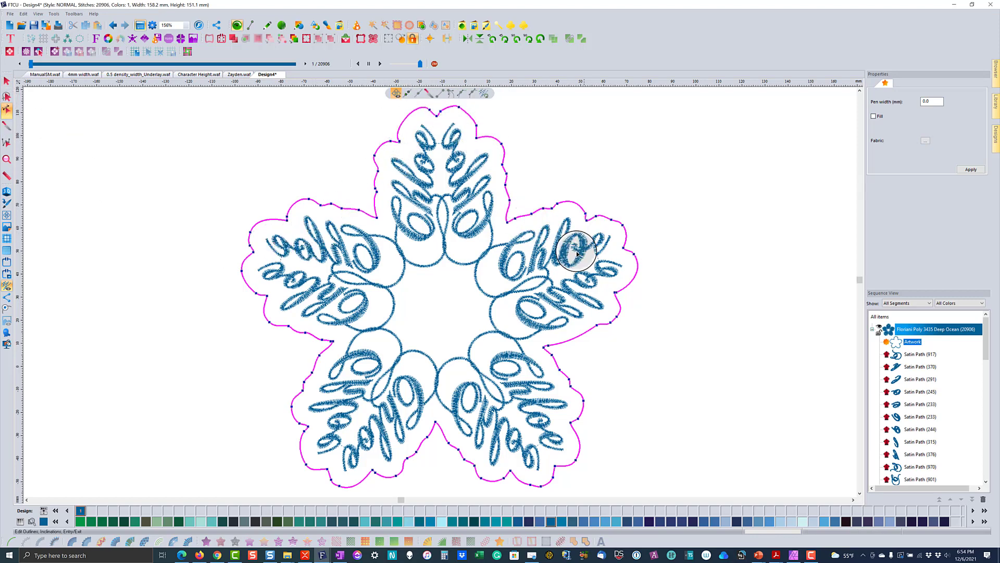
{"action": "left_click", "coordinate": [7, 81]}
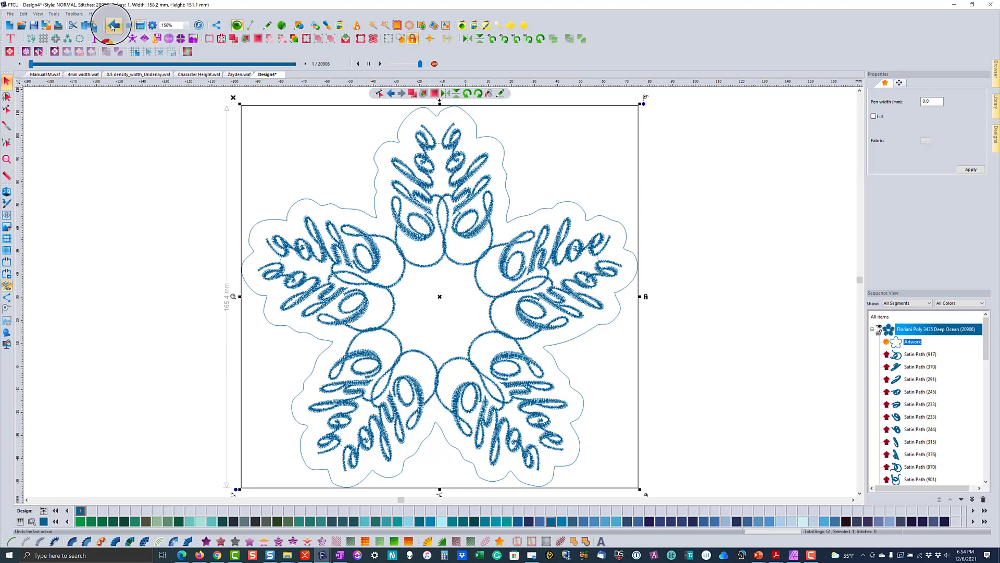
{"action": "left_click", "coordinate": [112, 26]}
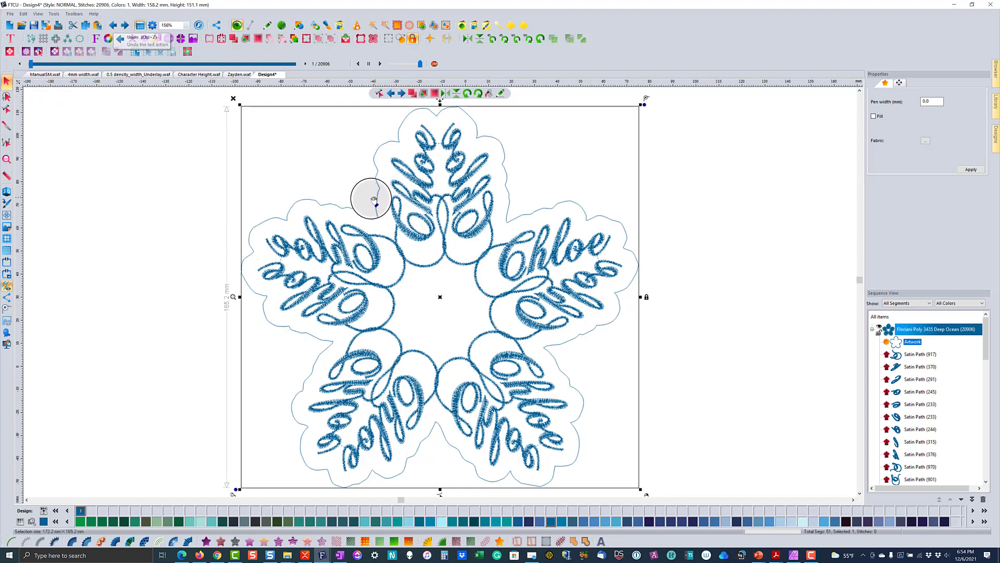
- Examine the unsmoothed outline's nodes and redo the smoothing on the outline
{"action": "left_click", "coordinate": [6, 110]}
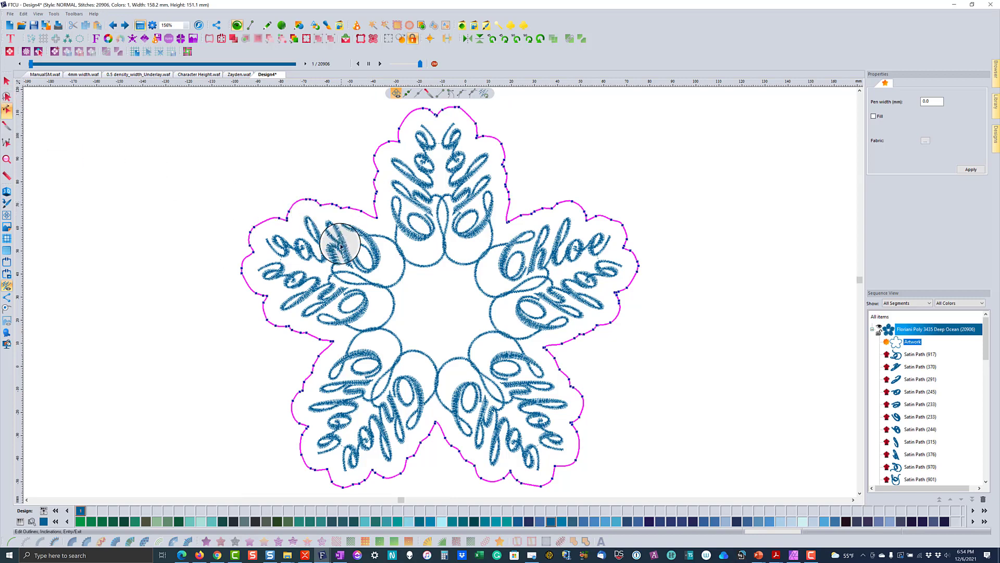
{"action": "left_click", "coordinate": [7, 81]}
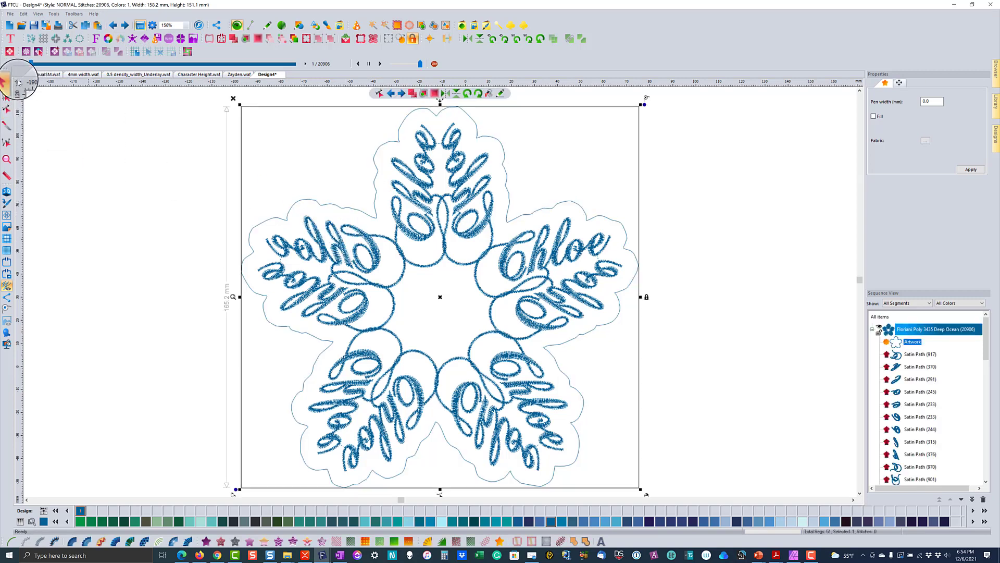
{"action": "left_click", "coordinate": [125, 26]}
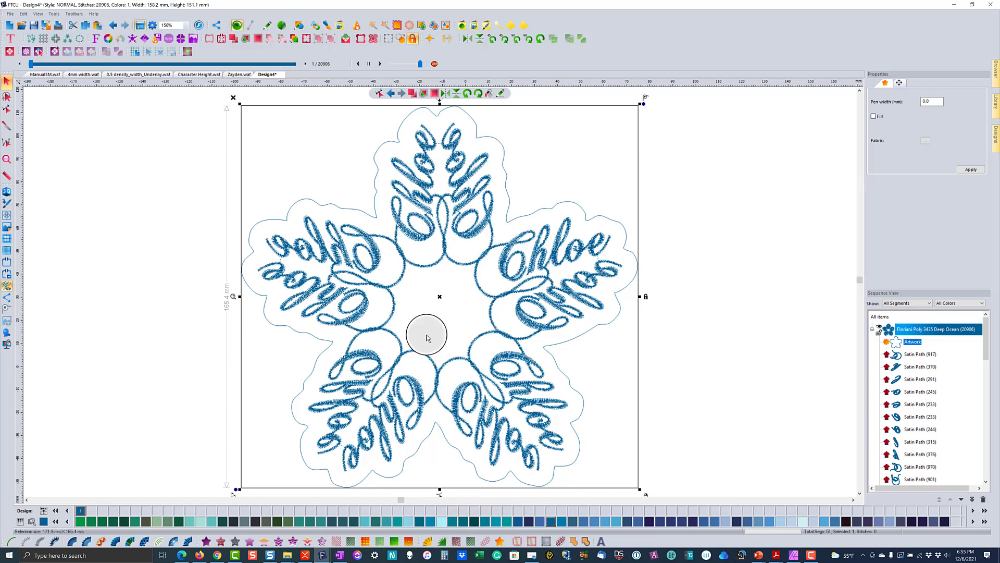
- Try converting the smoothed outline to a satin appliqué, and undo back to the nap blocker fill
{"action": "left_click", "coordinate": [443, 542]}
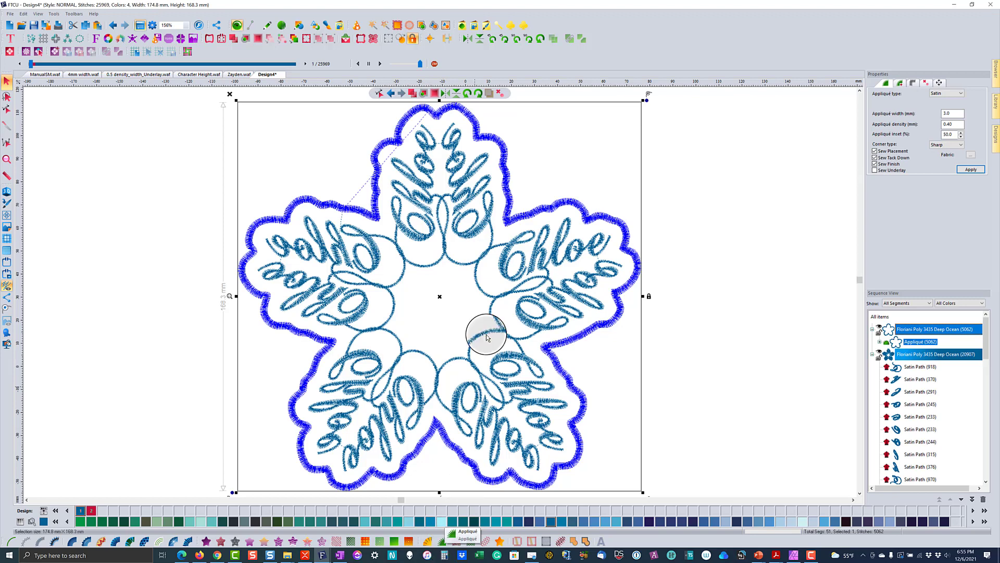
{"action": "left_click", "coordinate": [690, 329]}
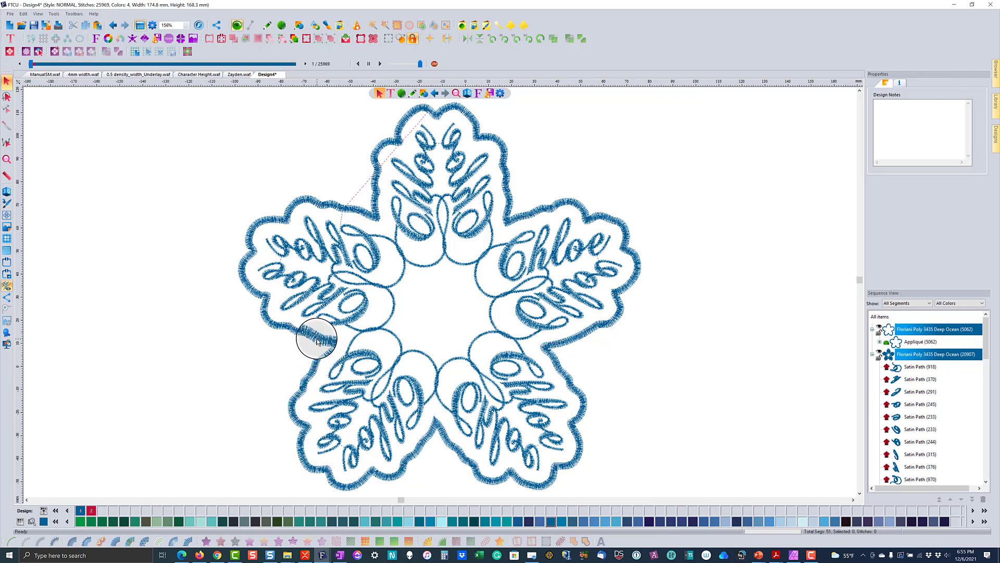
{"action": "left_click", "coordinate": [301, 202]}
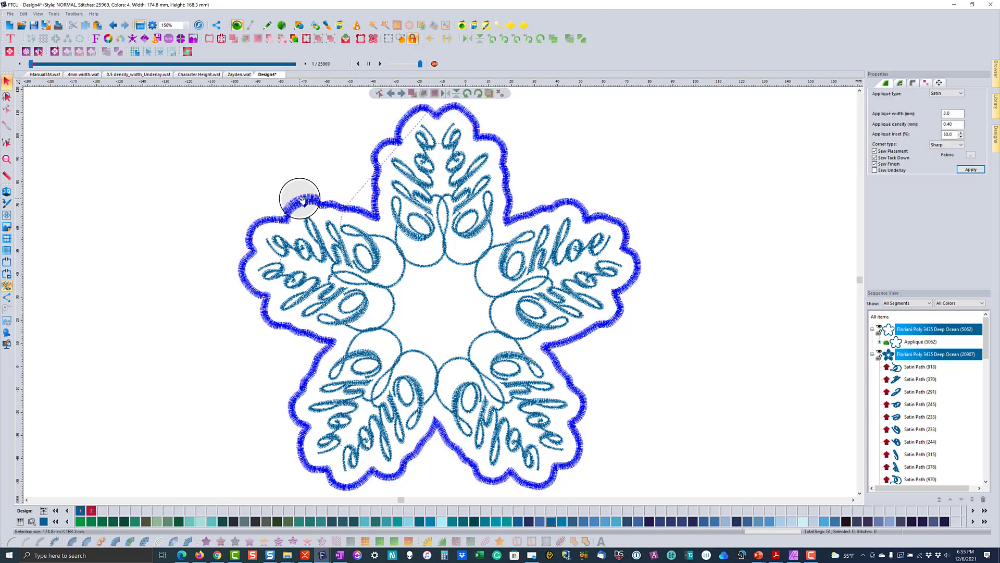
{"action": "left_click", "coordinate": [113, 26]}
{"action": "left_click", "coordinate": [112, 26]}
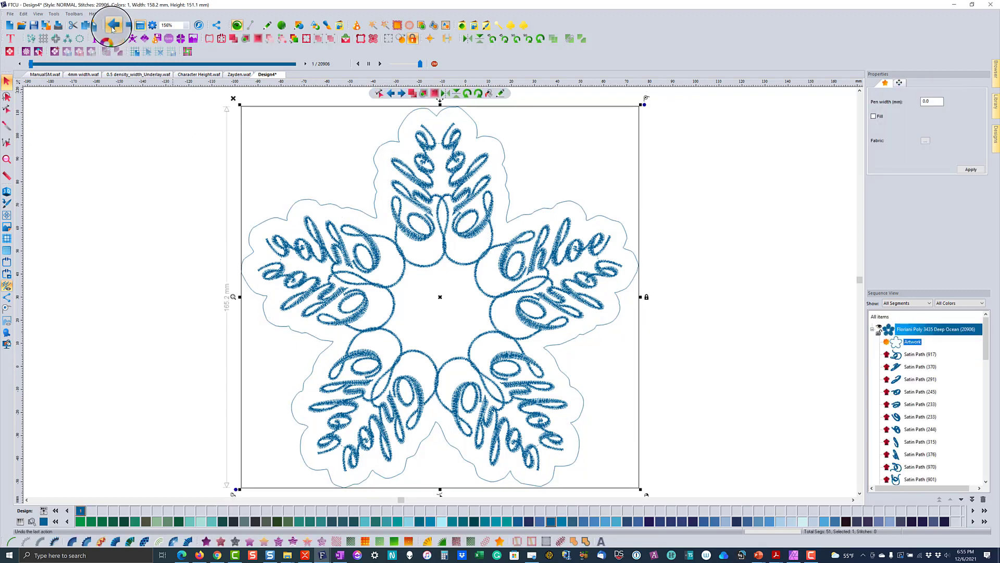
{"action": "left_click", "coordinate": [113, 26]}
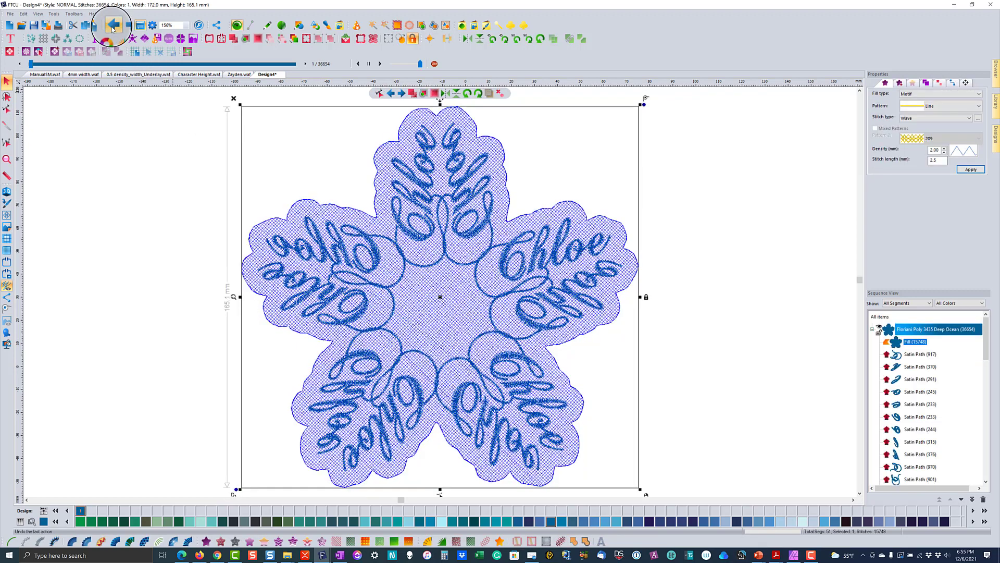
- Convert the nap blocker fill to artwork and apply Simplify Smoothen with curve precision 1%, angle tolerance 10 and distance tolerance 2 mm
{"action": "left_click", "coordinate": [330, 139]}
{"action": "left_click", "coordinate": [379, 150]}
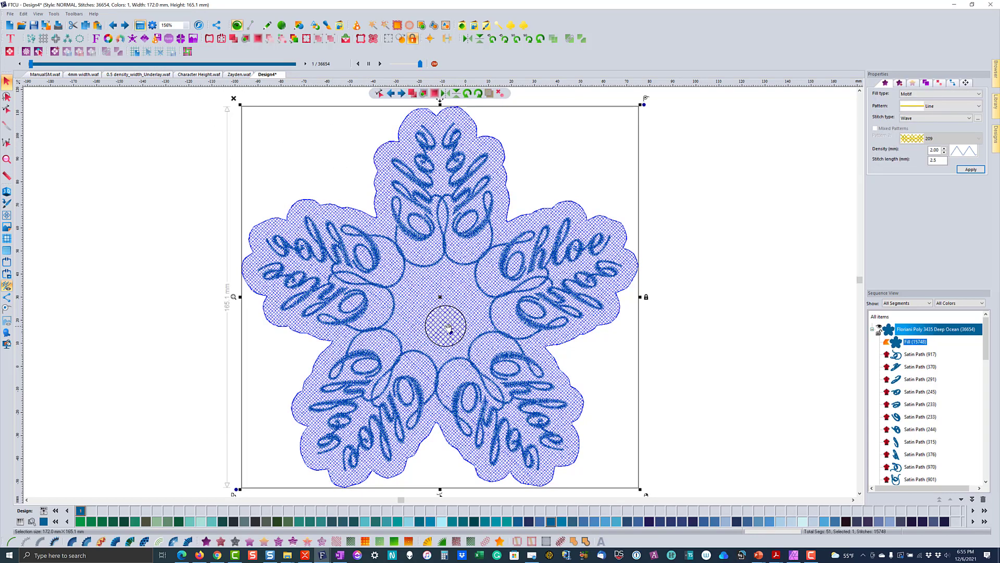
{"action": "left_click", "coordinate": [499, 542]}
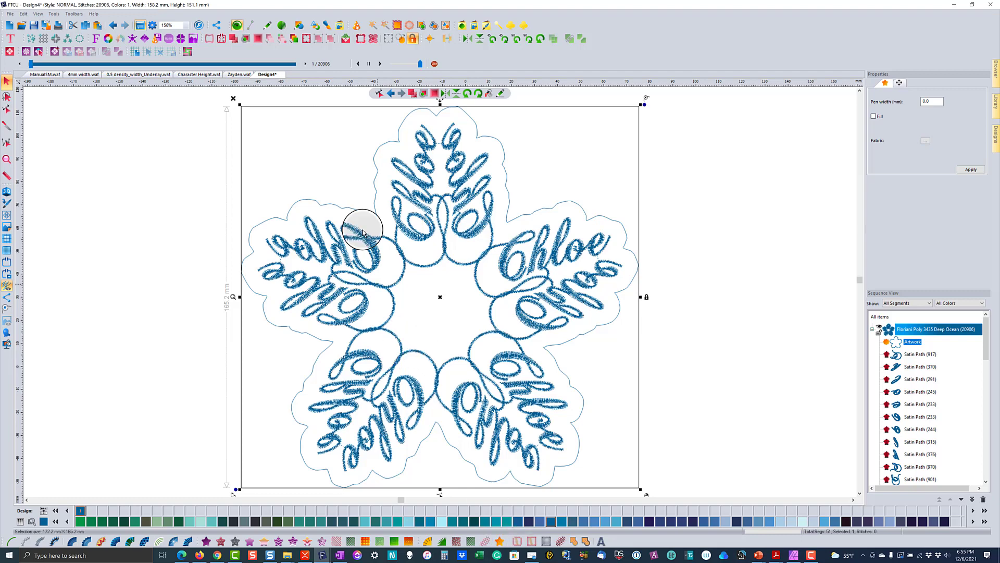
{"action": "right_click", "coordinate": [365, 215]}
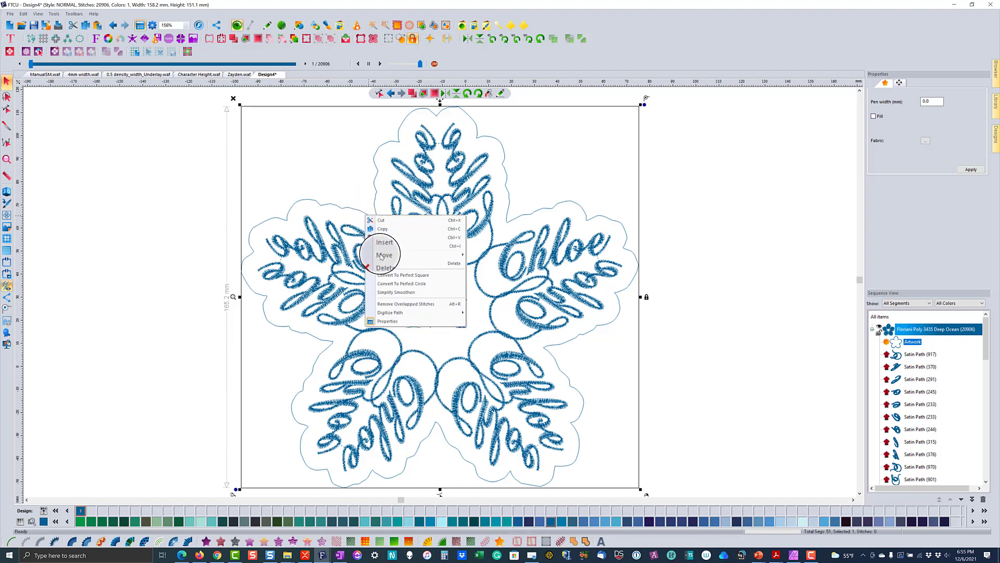
{"action": "left_click", "coordinate": [391, 293]}
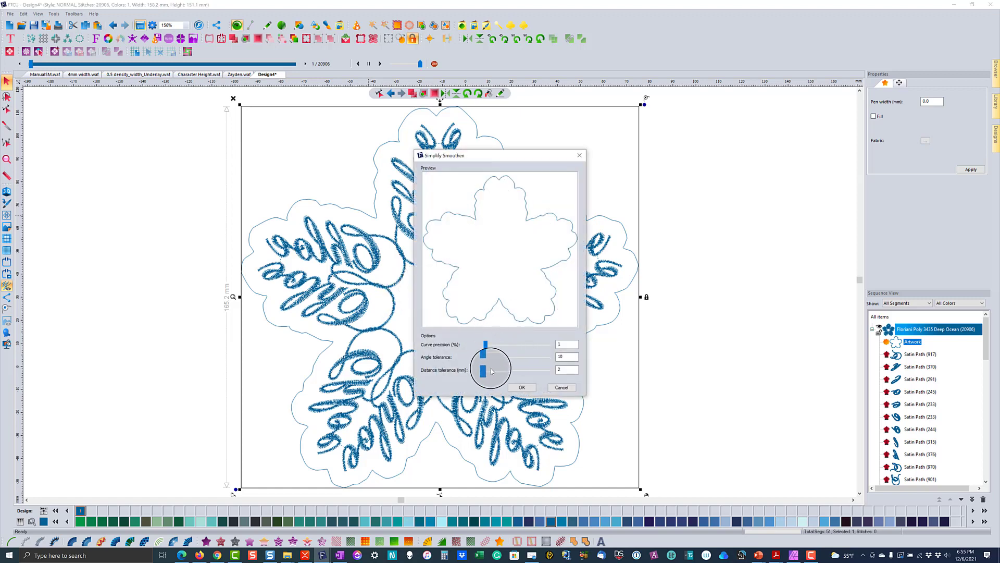
{"action": "left_click", "coordinate": [513, 386]}
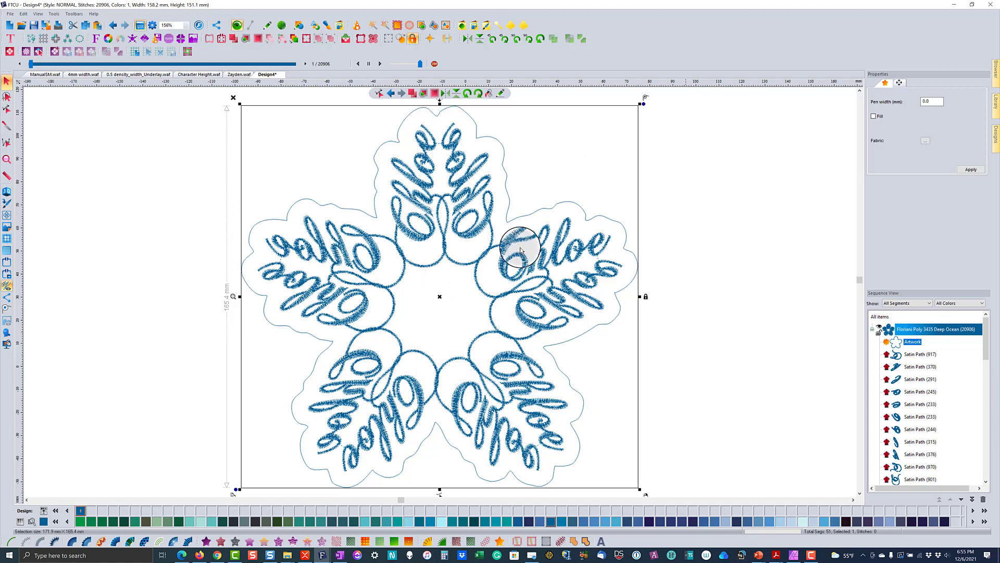
- Copy the whole star together with its artwork outline into a new design
{"action": "left_click", "coordinate": [693, 266]}
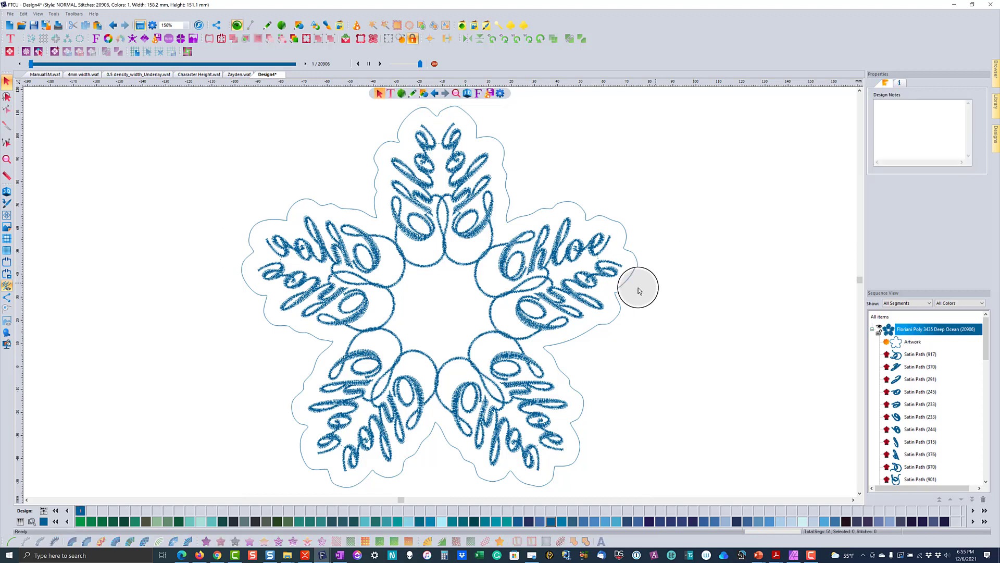
{"action": "scroll", "coordinate": [497, 297], "scroll_direction": "down", "scroll_amount": 2}
{"action": "left_click_drag", "start_coordinate": [368, 182], "coordinate": [604, 407]}
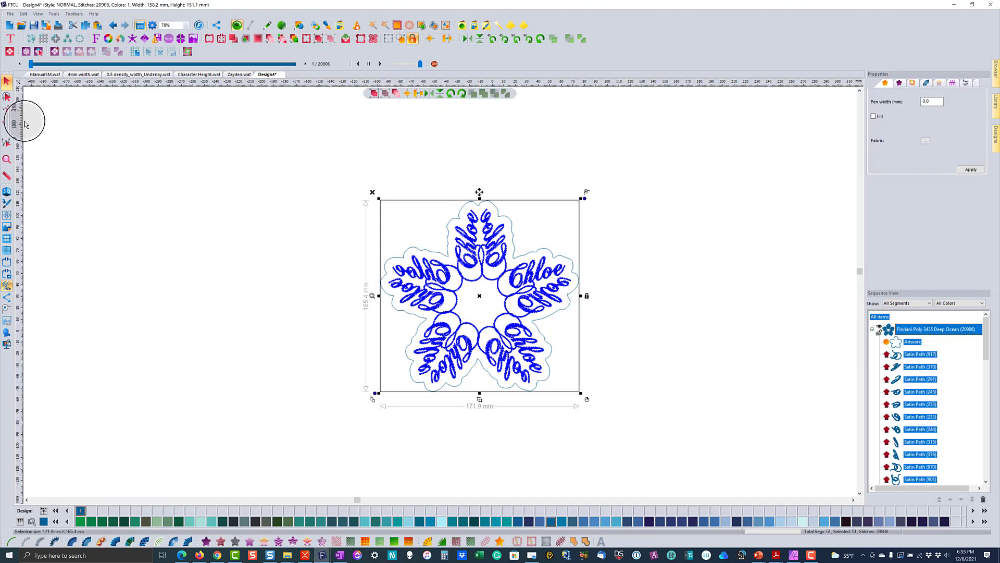
{"action": "left_click", "coordinate": [10, 25]}
{"action": "left_click", "coordinate": [96, 26]}
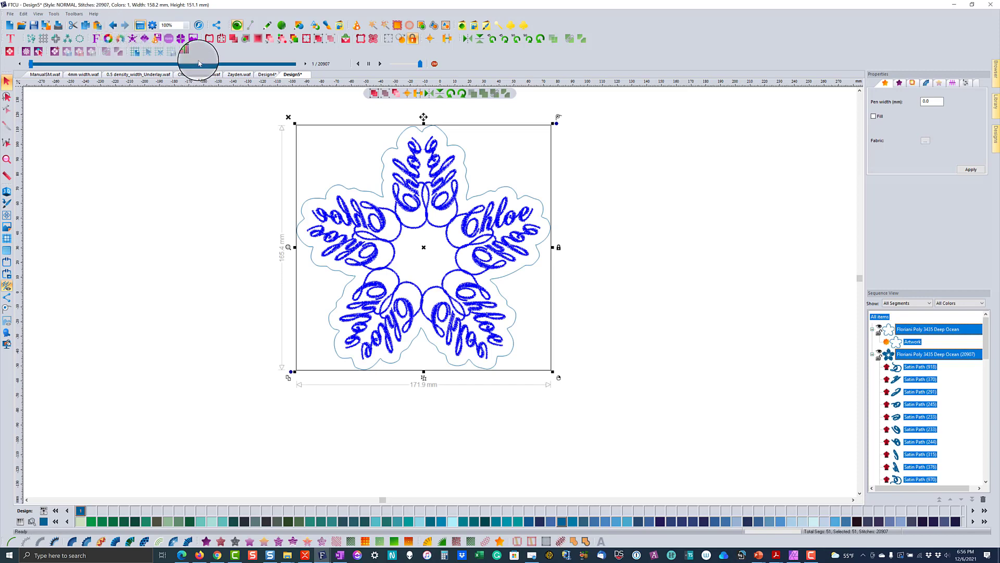
- In Design4, convert the star's artwork outline to a lace object with a grid base
{"action": "left_click", "coordinate": [263, 74]}
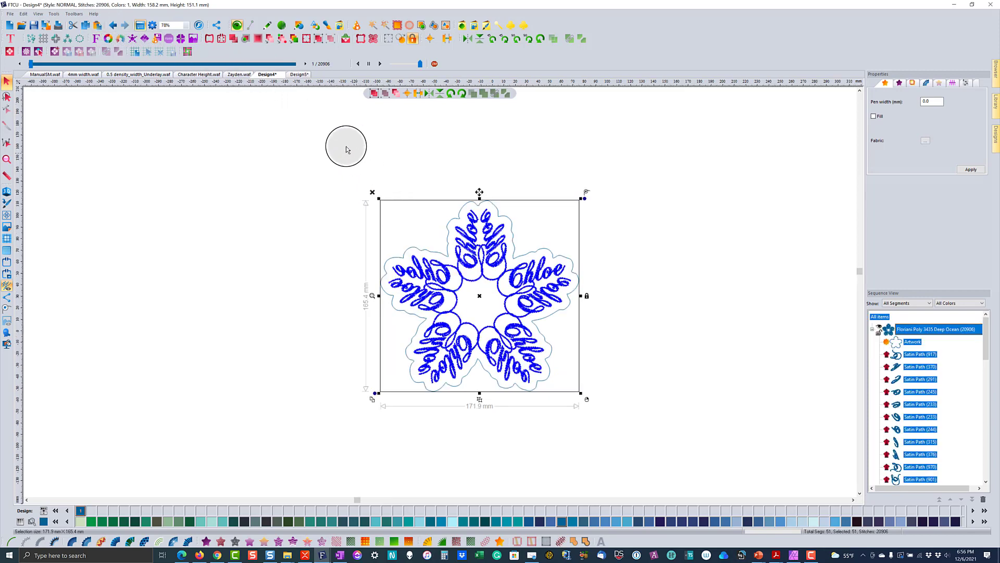
{"action": "left_click", "coordinate": [657, 314]}
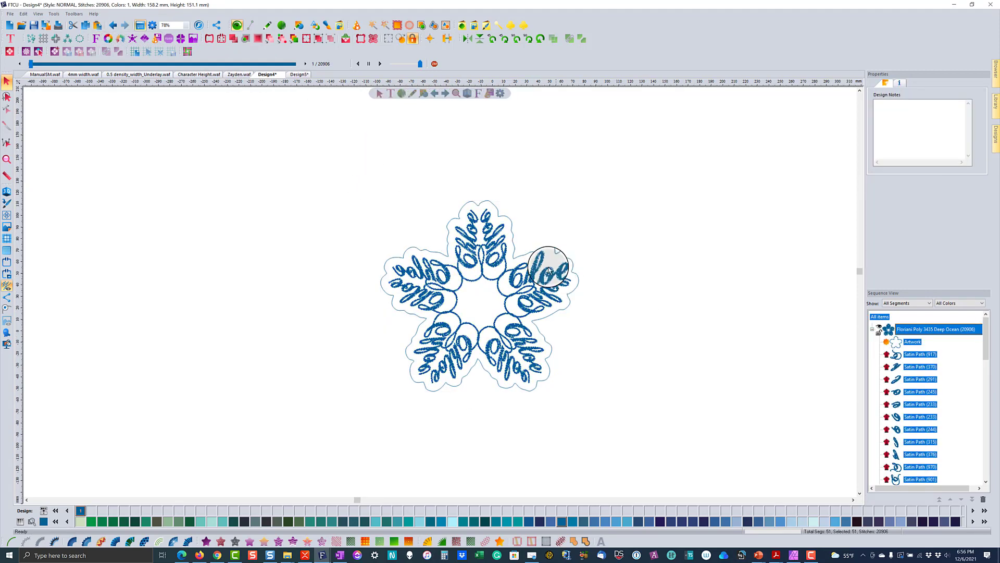
{"action": "left_click", "coordinate": [577, 281]}
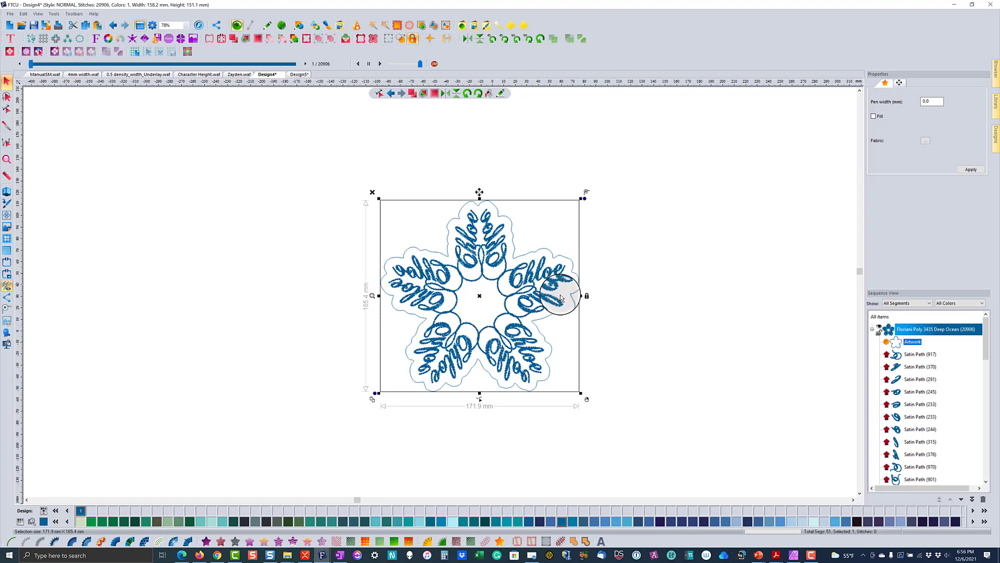
{"action": "left_click", "coordinate": [546, 542]}
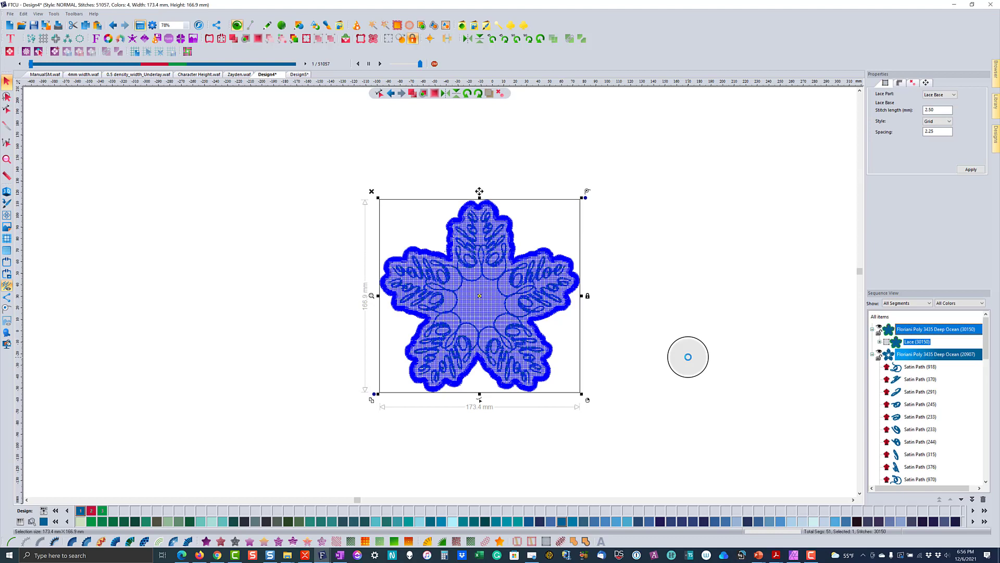
{"action": "left_click", "coordinate": [636, 314]}
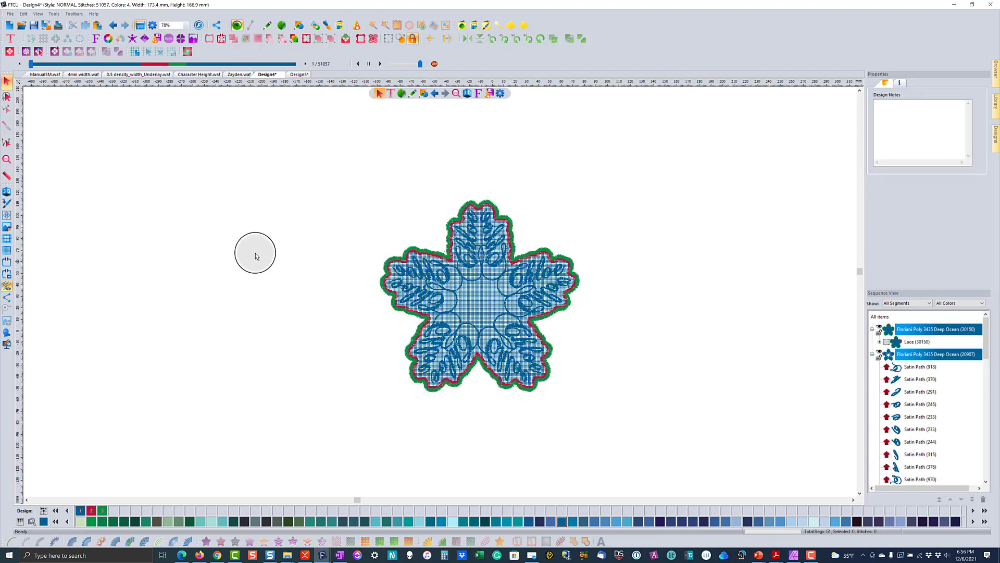
{"action": "left_click", "coordinate": [7, 159]}
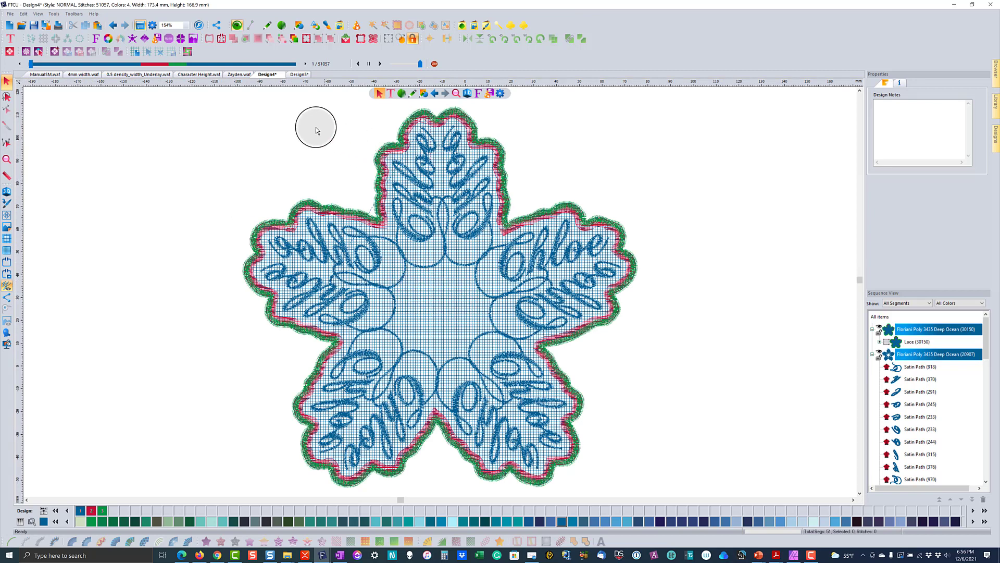
- In Design5, convert the star's artwork outline to a satin appliqué and check the resulting border
{"action": "left_click", "coordinate": [300, 75]}
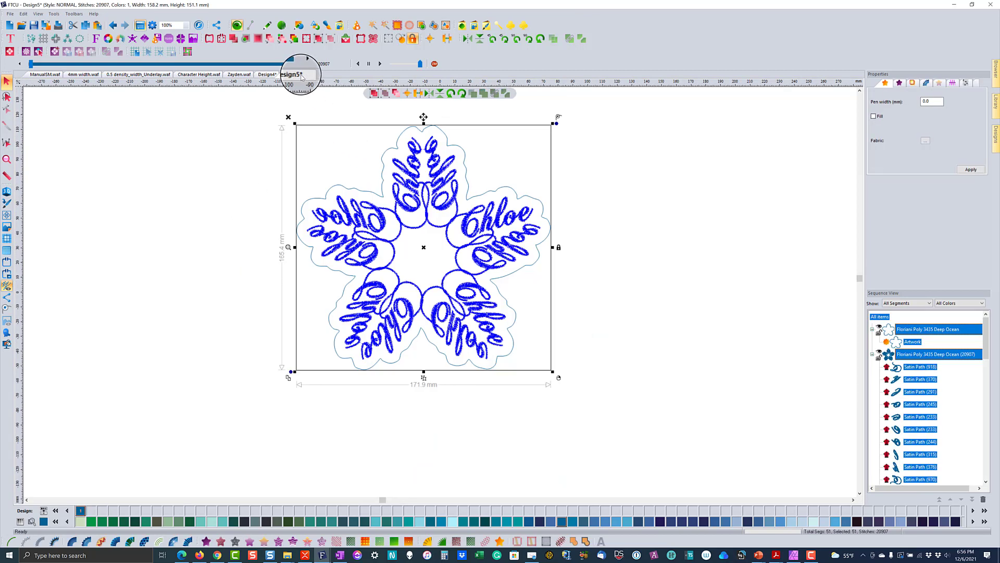
{"action": "left_click", "coordinate": [646, 315]}
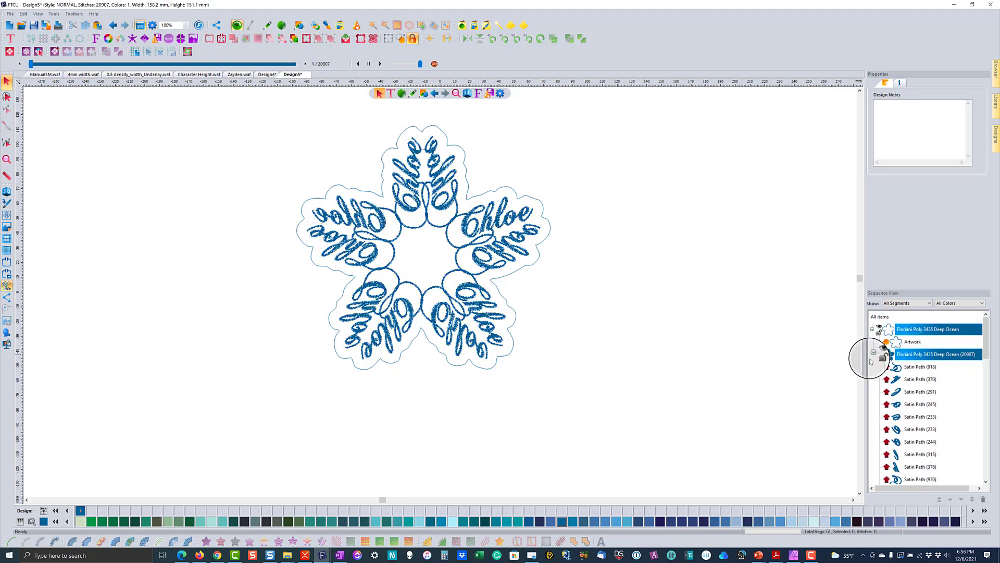
{"action": "left_click", "coordinate": [906, 341]}
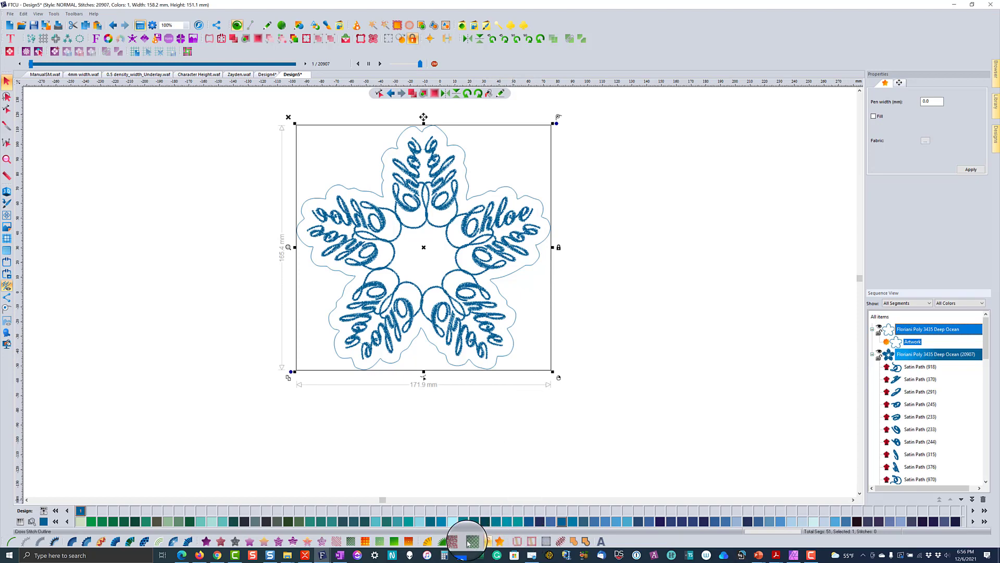
{"action": "left_click", "coordinate": [441, 540]}
{"action": "left_click", "coordinate": [572, 379]}
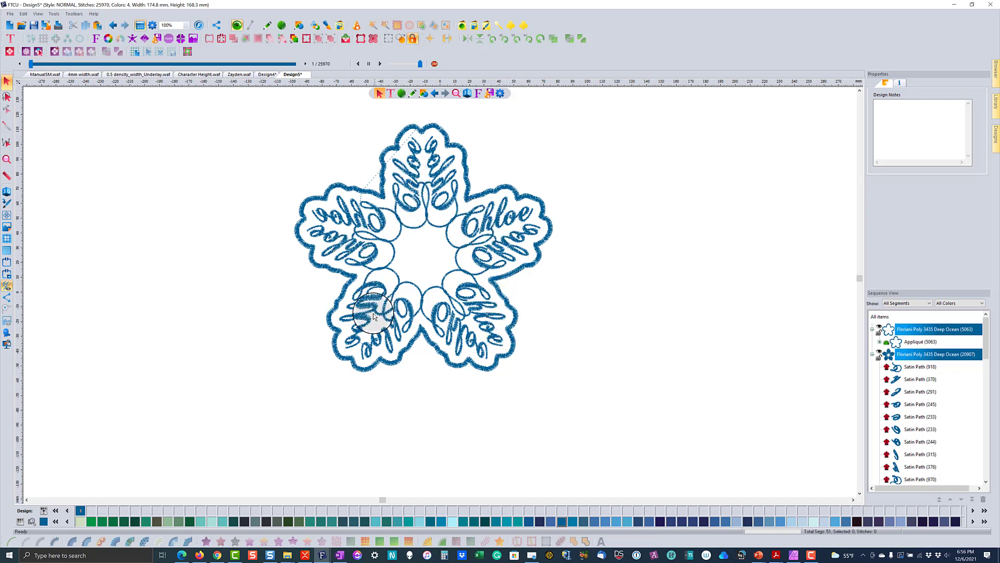
{"action": "left_click", "coordinate": [540, 261]}
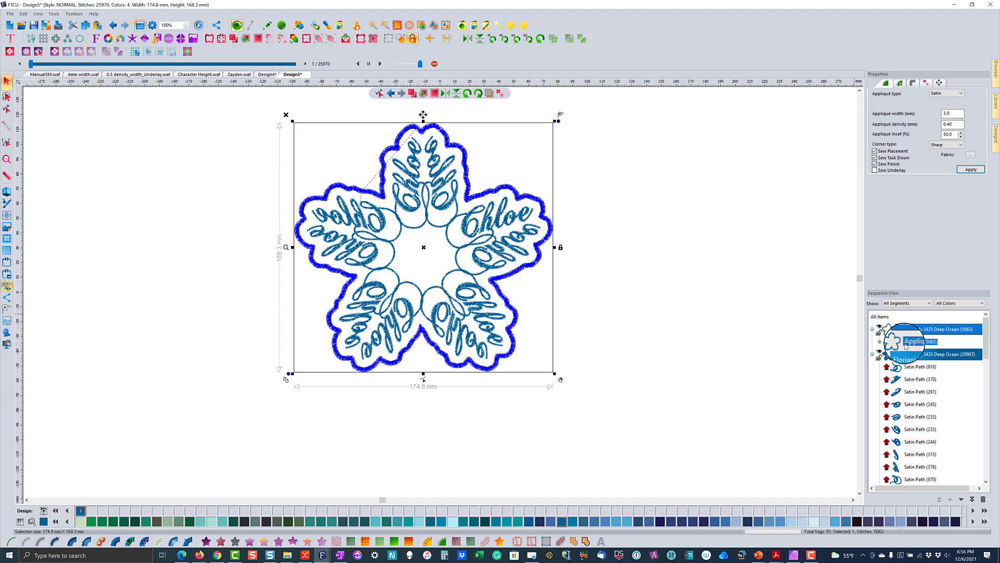
{"action": "left_click", "coordinate": [725, 317]}
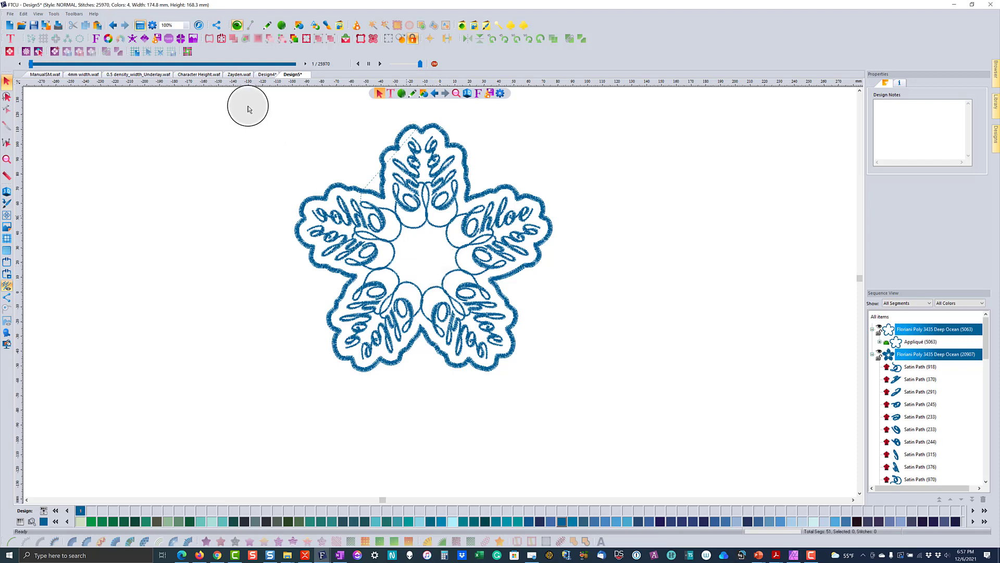
- In Design4, draw an open three-point artwork path as a small peak bridging the two bumps of the star's top arm
{"action": "left_click", "coordinate": [265, 75]}
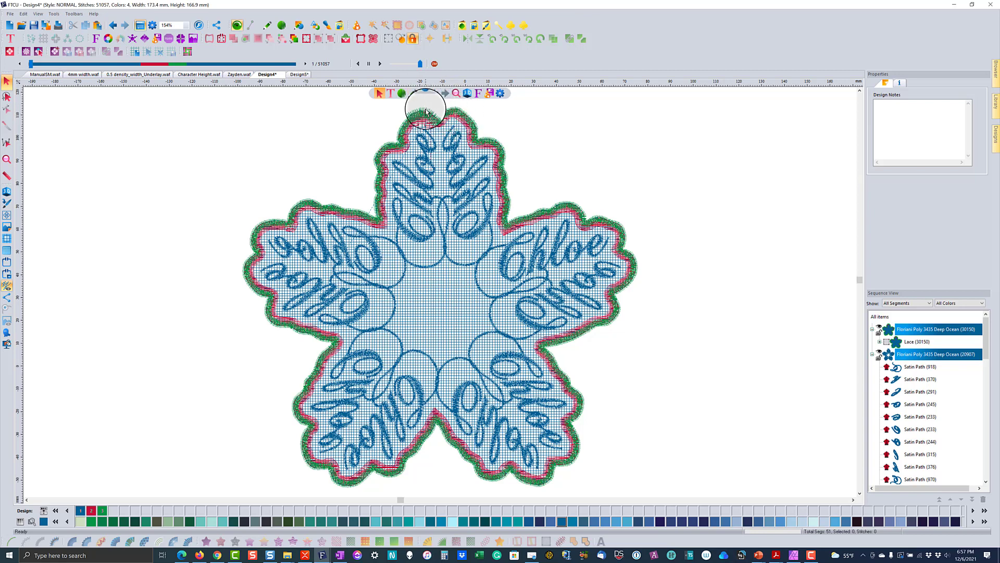
{"action": "left_click", "coordinate": [860, 89]}
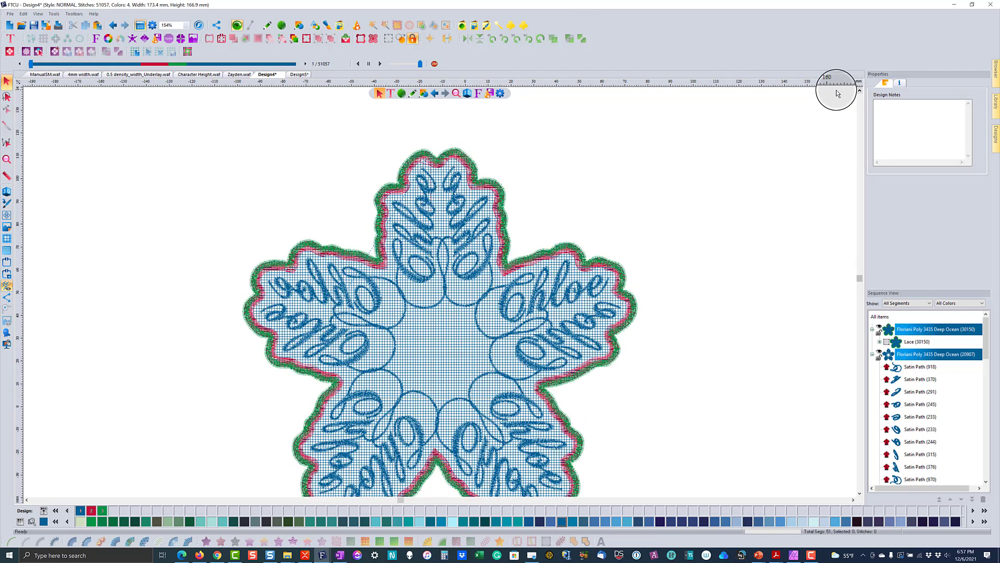
{"action": "left_click", "coordinate": [413, 94]}
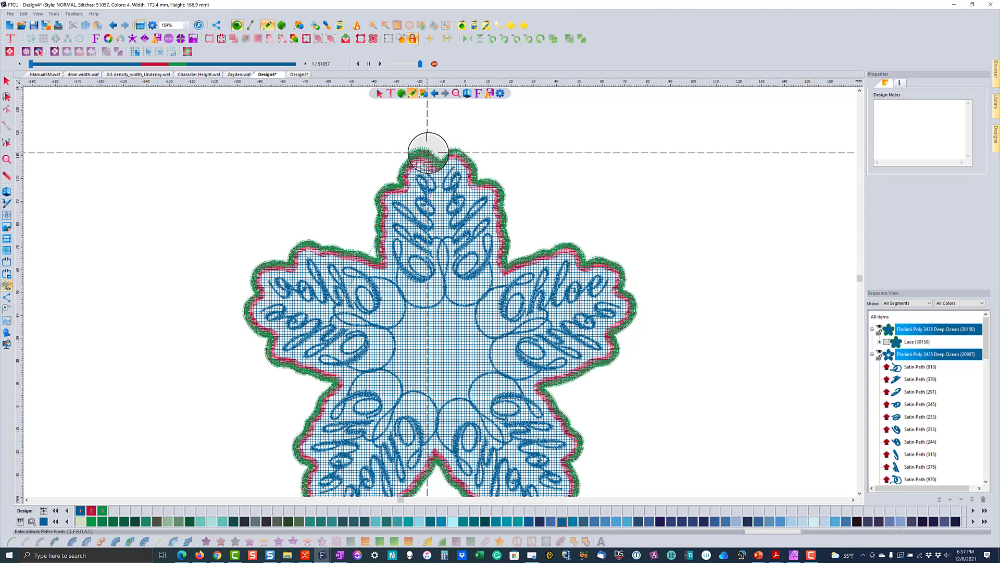
{"action": "left_click", "coordinate": [424, 154]}
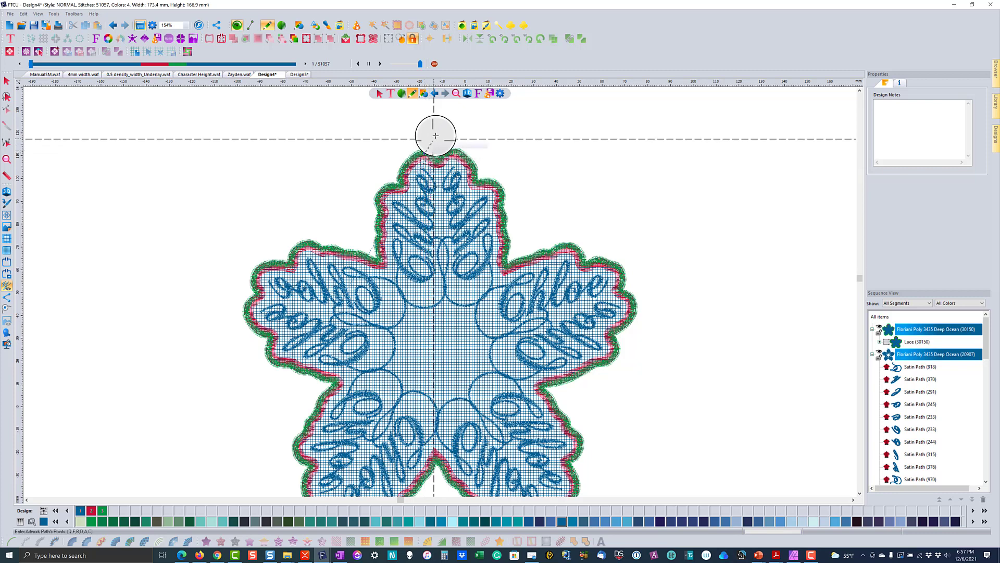
{"action": "left_click", "coordinate": [437, 133]}
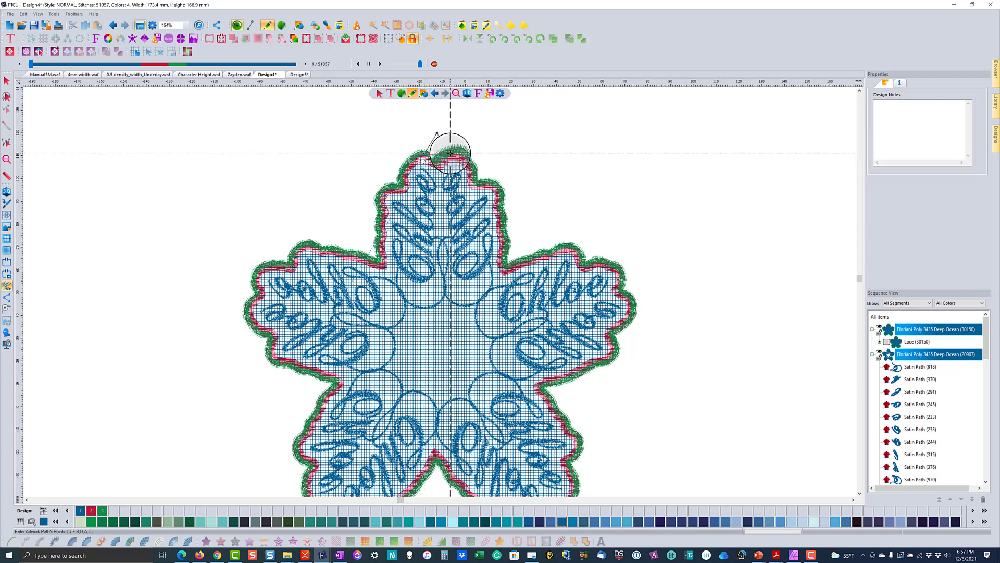
{"action": "double_click", "coordinate": [450, 153]}
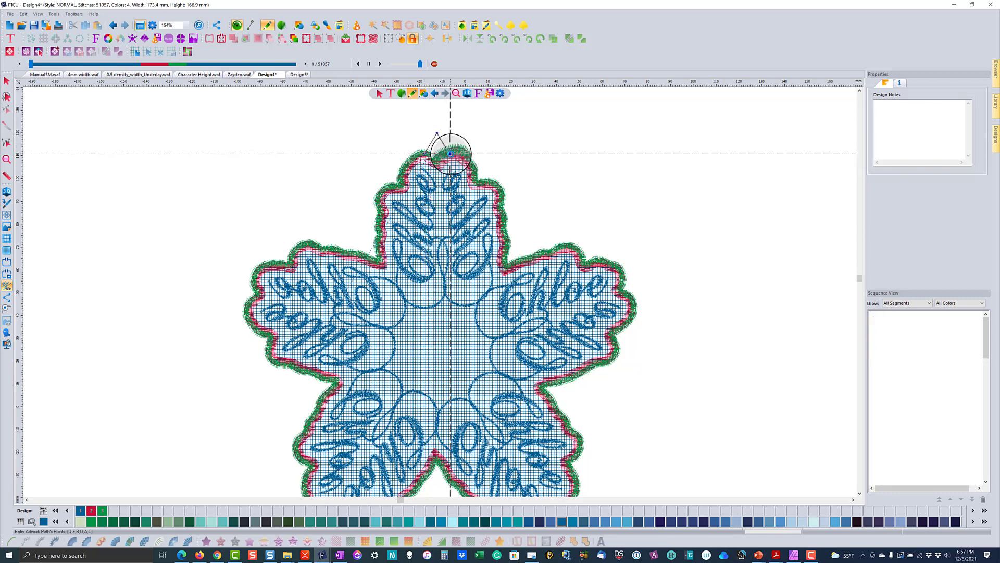
- Make the peak's top point symmetrical and reshape its handles so the artwork path forms a rounded arch above the star's top arm
{"action": "left_click", "coordinate": [7, 85]}
{"action": "left_click", "coordinate": [7, 110]}
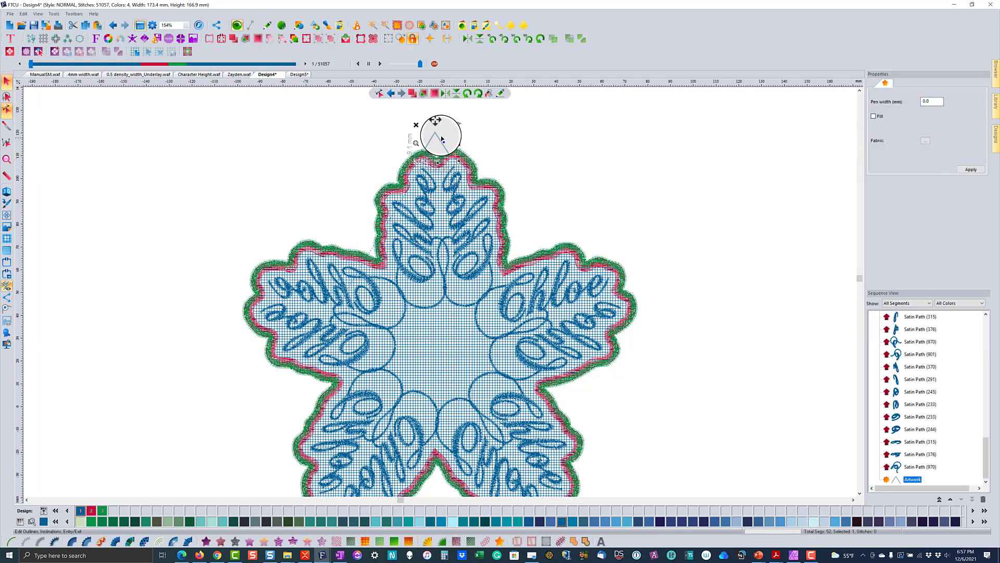
{"action": "left_click", "coordinate": [396, 93]}
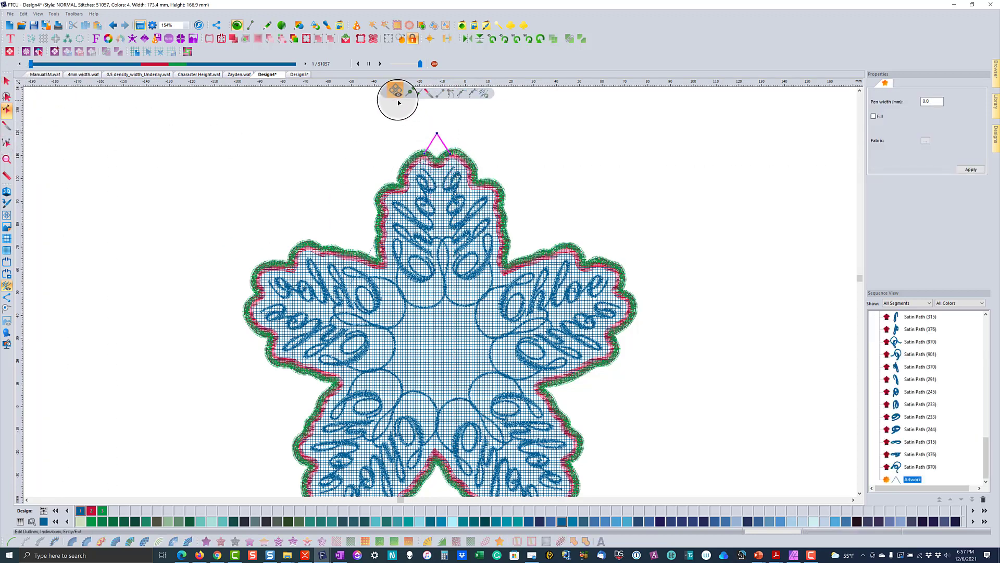
{"action": "left_click", "coordinate": [436, 133]}
{"action": "right_click", "coordinate": [437, 134]}
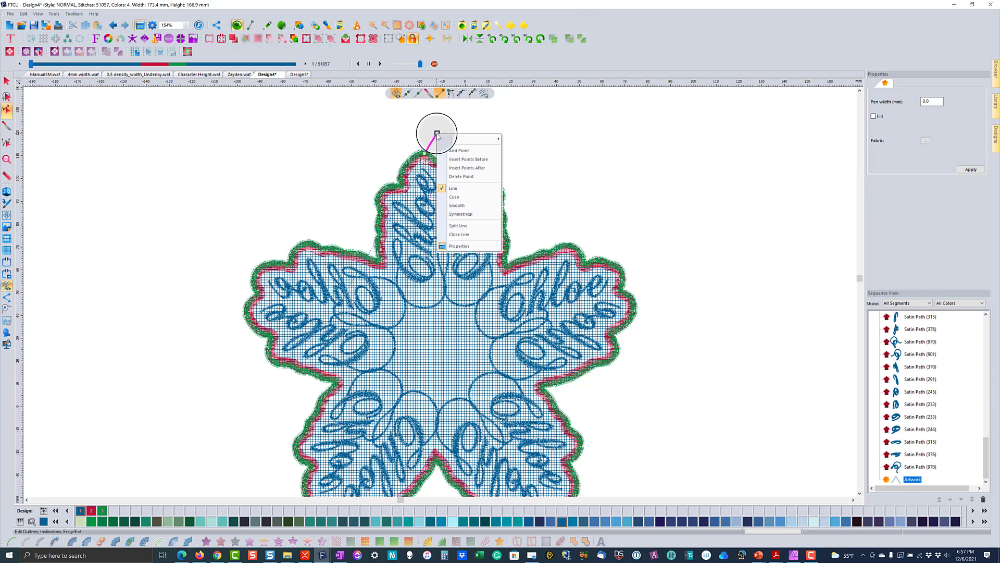
{"action": "left_click", "coordinate": [457, 215]}
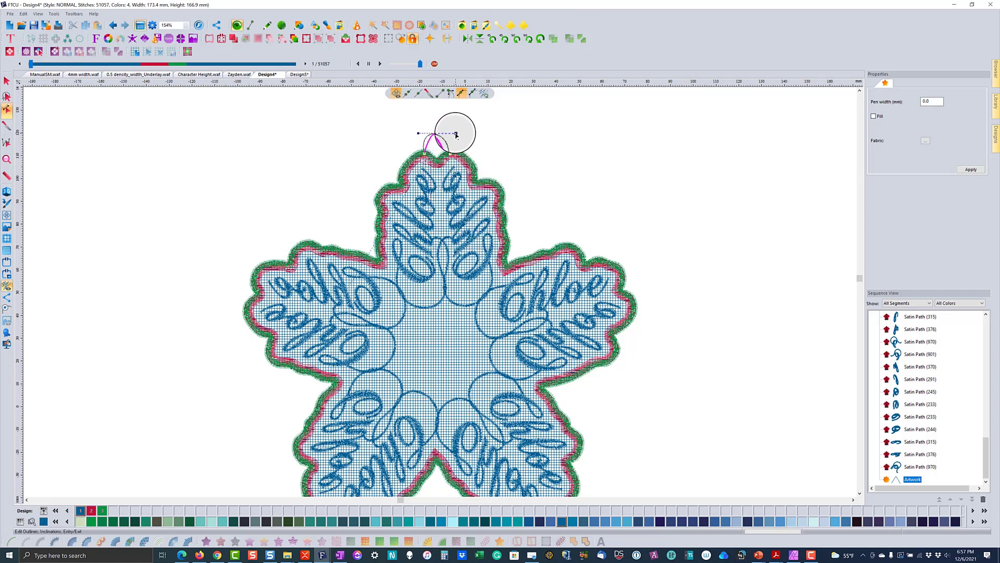
{"action": "mouse_move", "coordinate": [457, 134]}
{"action": "left_mouse_down"}
{"action": "mouse_move", "coordinate": [429, 137]}
{"action": "mouse_move", "coordinate": [438, 137]}
{"action": "left_mouse_up"}
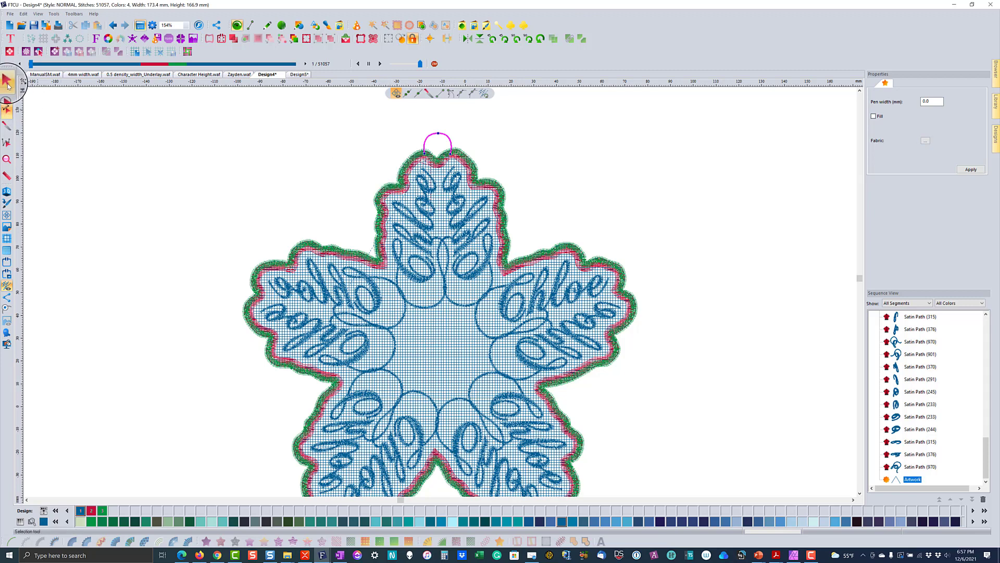
{"action": "left_click", "coordinate": [7, 82]}
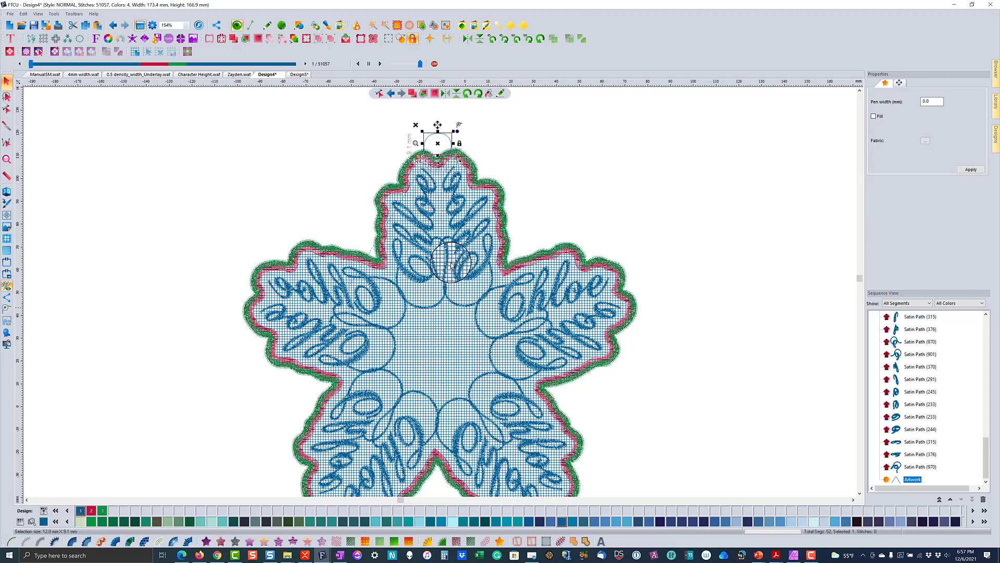
- Convert the arch to a mesh steil as the hanging loop, place it first in the sewing order, and preview the lace in 3D
{"action": "left_click", "coordinate": [561, 541]}
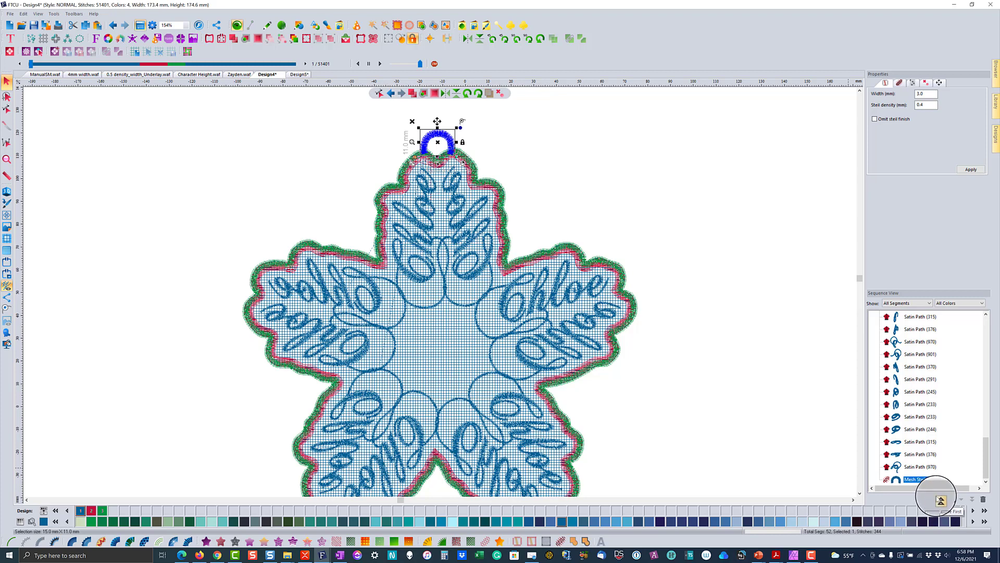
{"action": "left_click", "coordinate": [939, 499]}
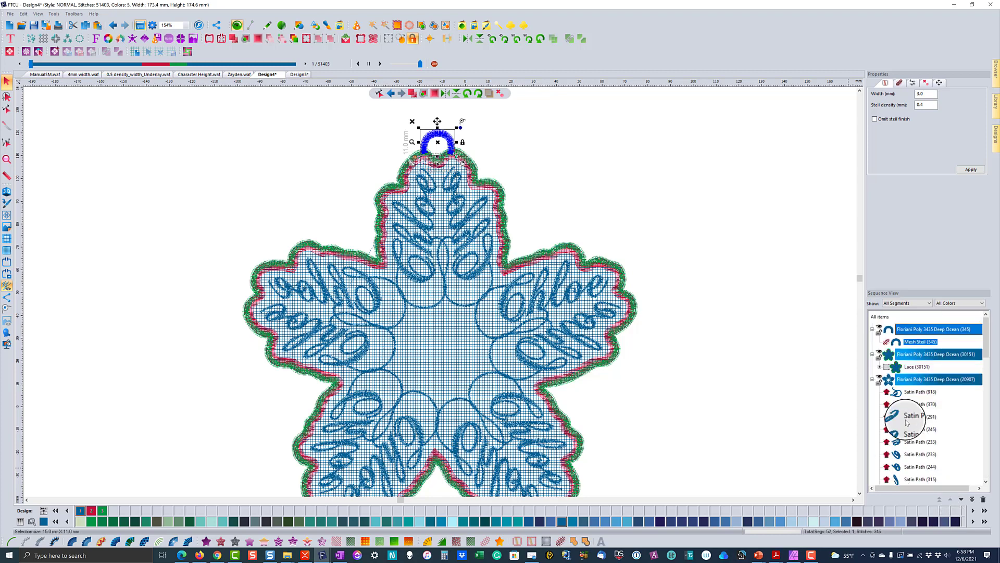
{"action": "left_click", "coordinate": [819, 355]}
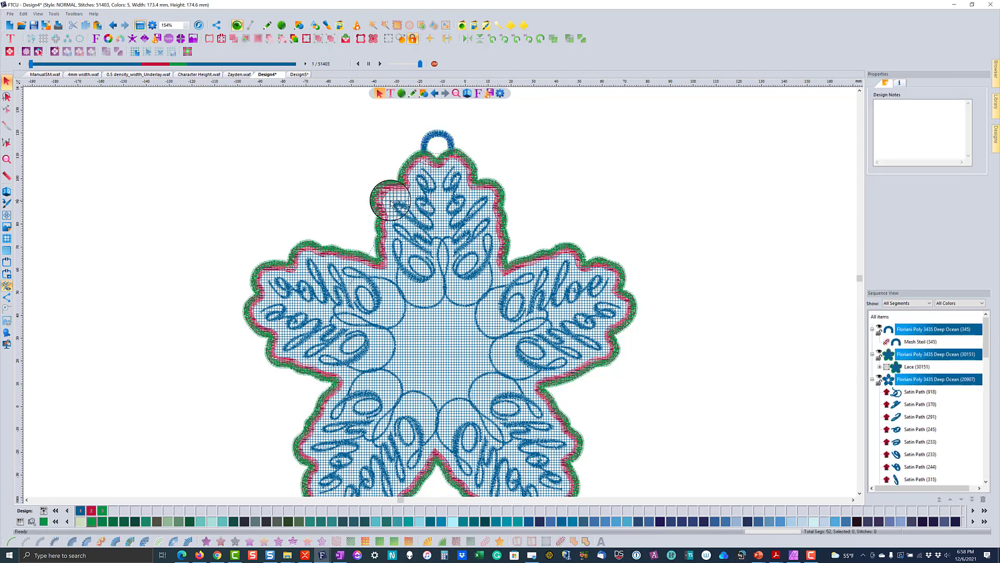
{"action": "left_click", "coordinate": [7, 191]}
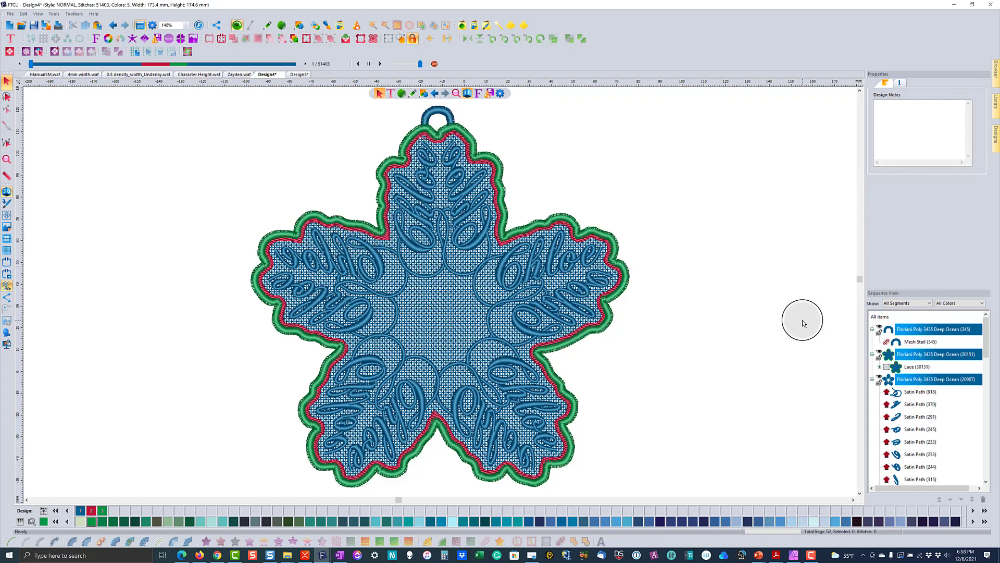
- Set the lace object's first thread color, used for the grid base, to Floriani Poly 361 Light Blue
{"action": "left_click", "coordinate": [880, 367]}
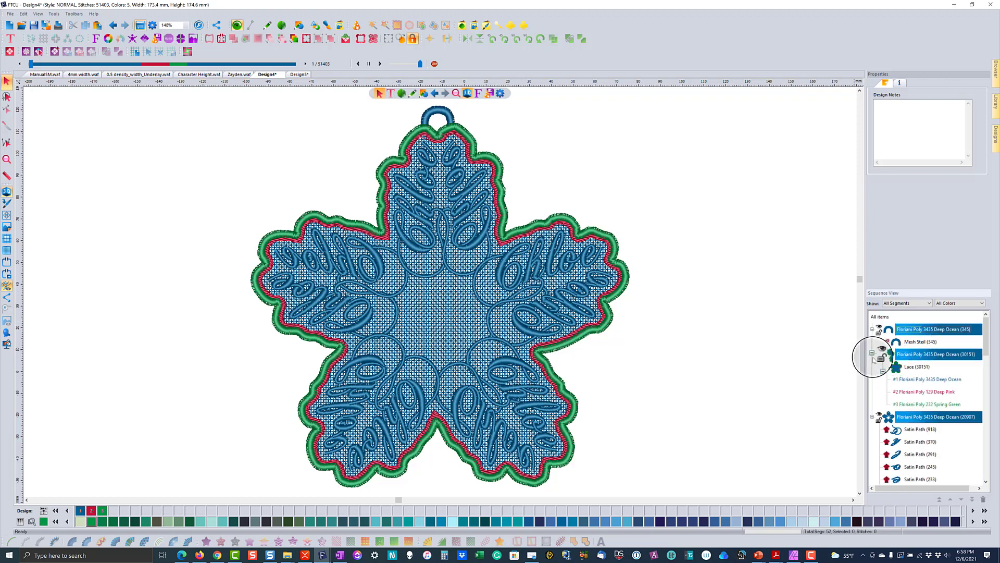
{"action": "left_click", "coordinate": [880, 367]}
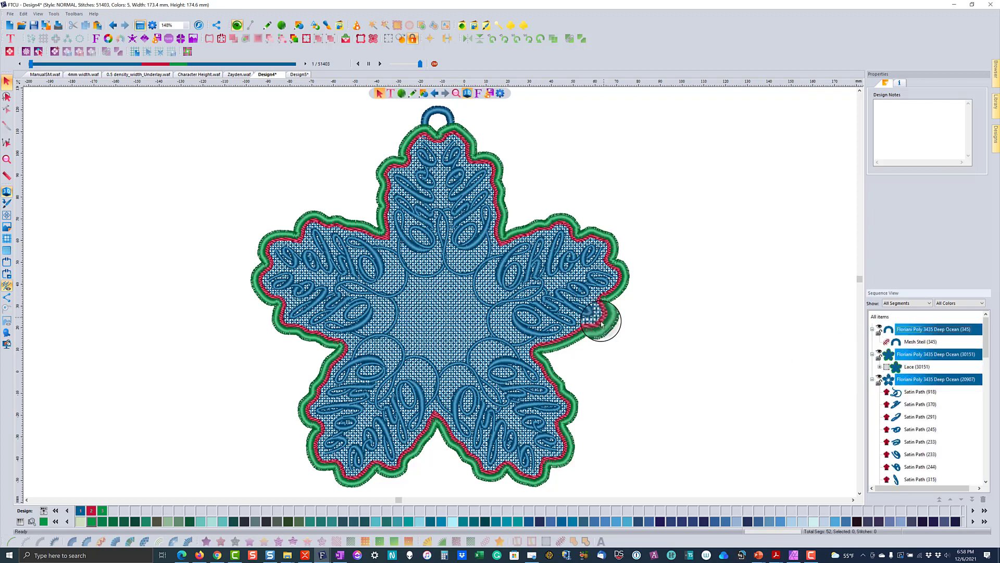
{"action": "left_click", "coordinate": [880, 366]}
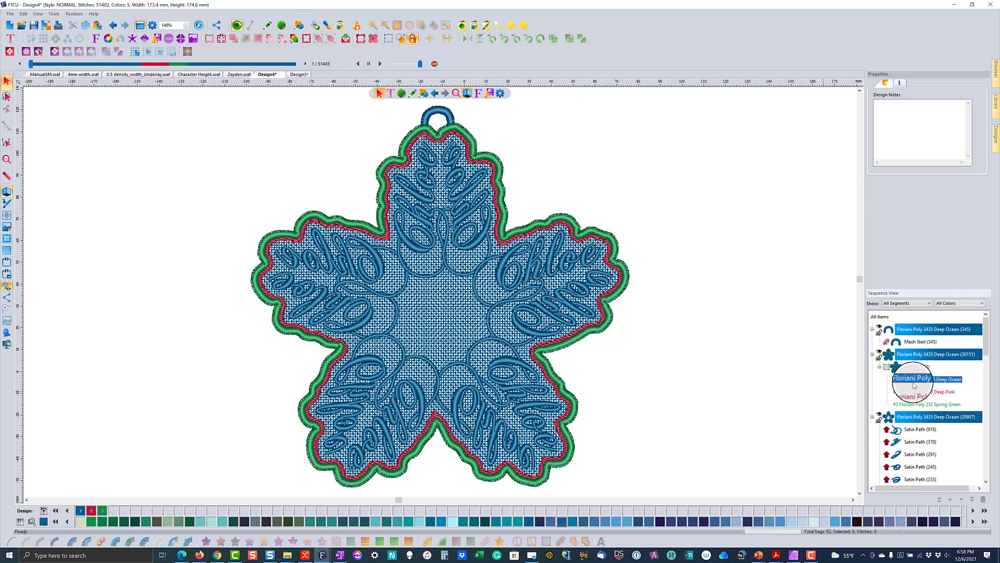
{"action": "left_click", "coordinate": [815, 522]}
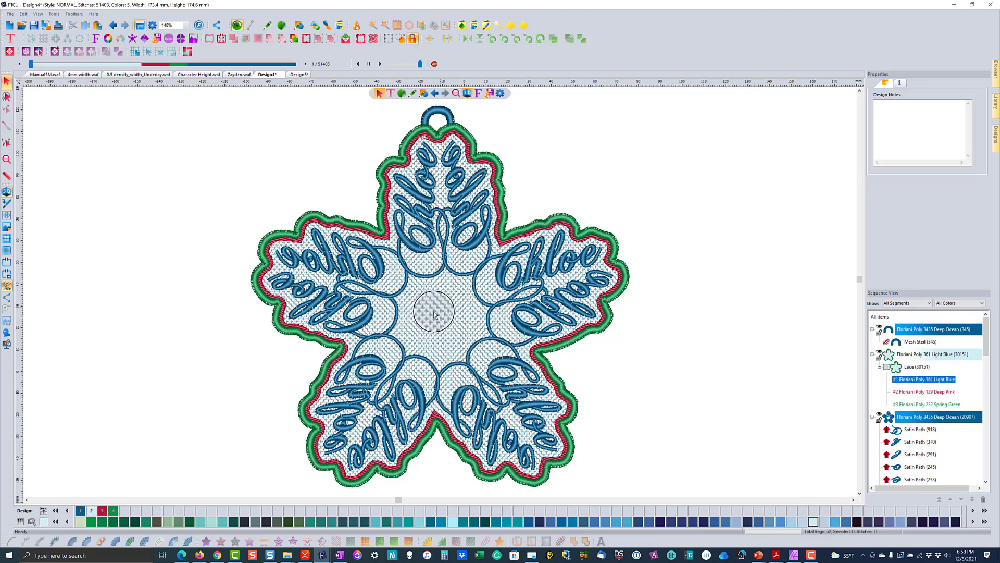
- Set the lace object's second thread color to Floriani Poly 362 Pastel Blue and its third to Floriani Poly 332 Periwinkle
{"action": "left_click", "coordinate": [898, 391]}
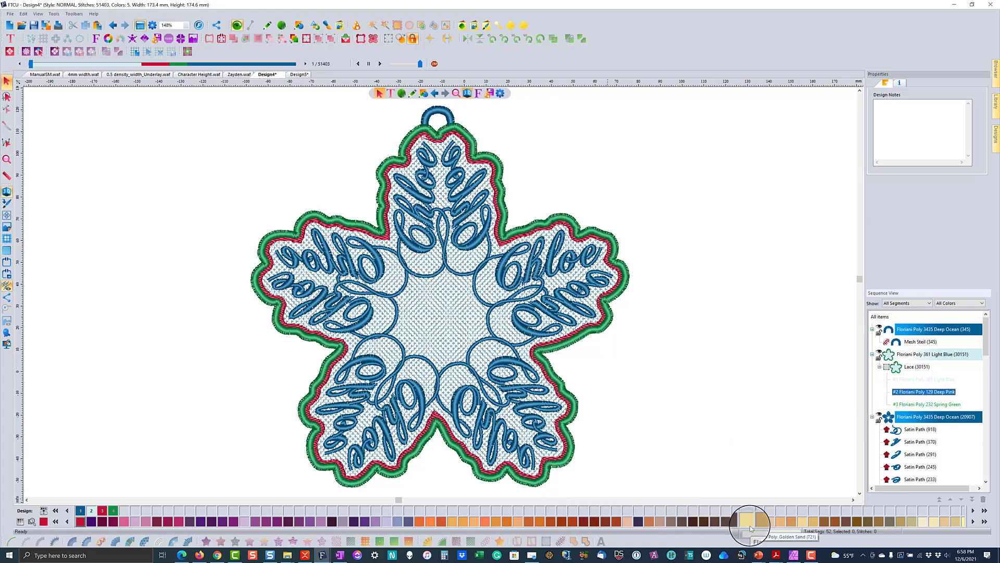
{"action": "left_click", "coordinate": [984, 522]}
{"action": "left_click", "coordinate": [984, 522]}
{"action": "left_click", "coordinate": [984, 522]}
{"action": "left_click", "coordinate": [984, 522]}
{"action": "left_click", "coordinate": [984, 522]}
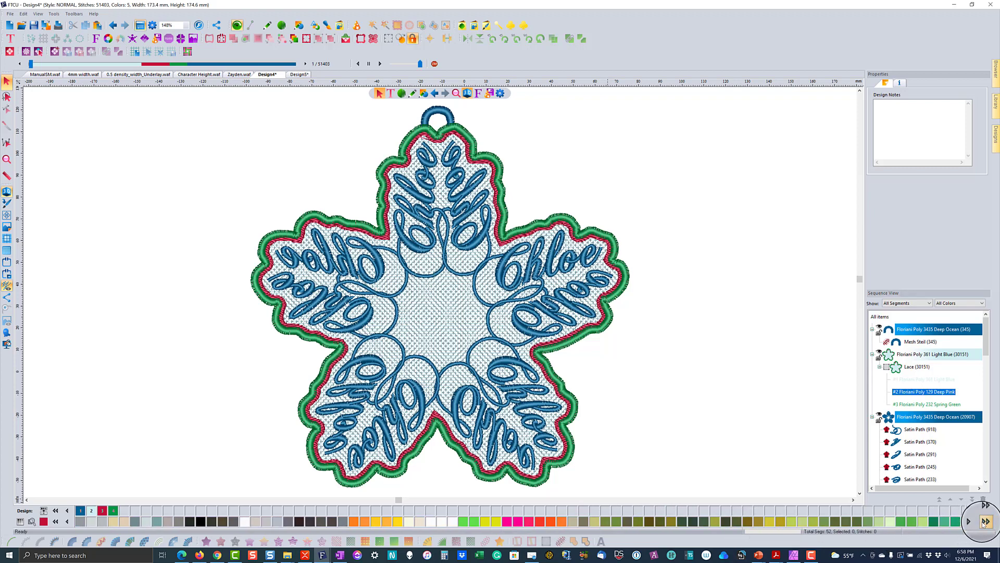
{"action": "left_click", "coordinate": [984, 522]}
{"action": "left_click", "coordinate": [984, 522]}
{"action": "left_click", "coordinate": [984, 522]}
{"action": "left_click", "coordinate": [984, 522]}
{"action": "left_click", "coordinate": [984, 522]}
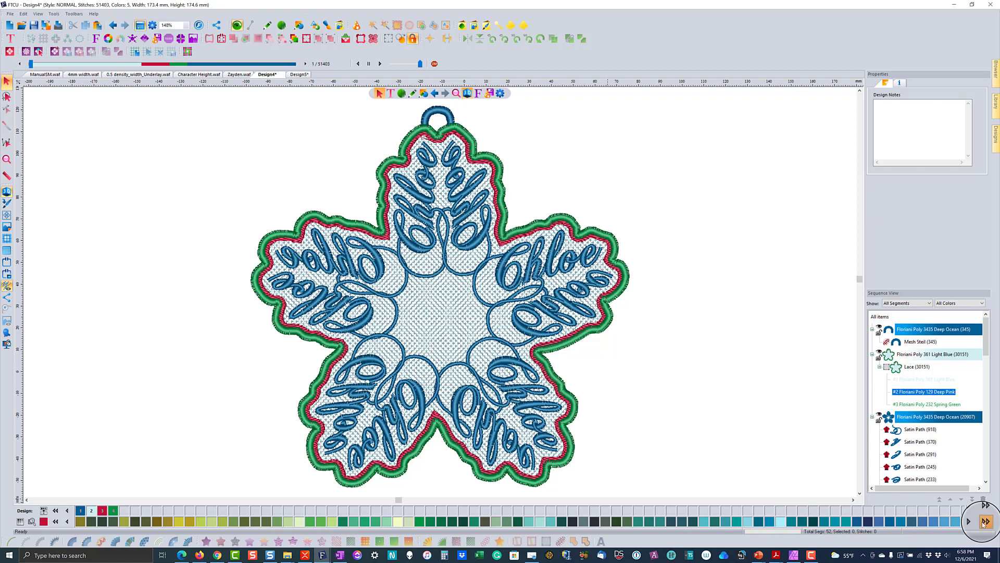
{"action": "left_click", "coordinate": [984, 522]}
{"action": "left_click", "coordinate": [984, 522]}
{"action": "left_click", "coordinate": [984, 521]}
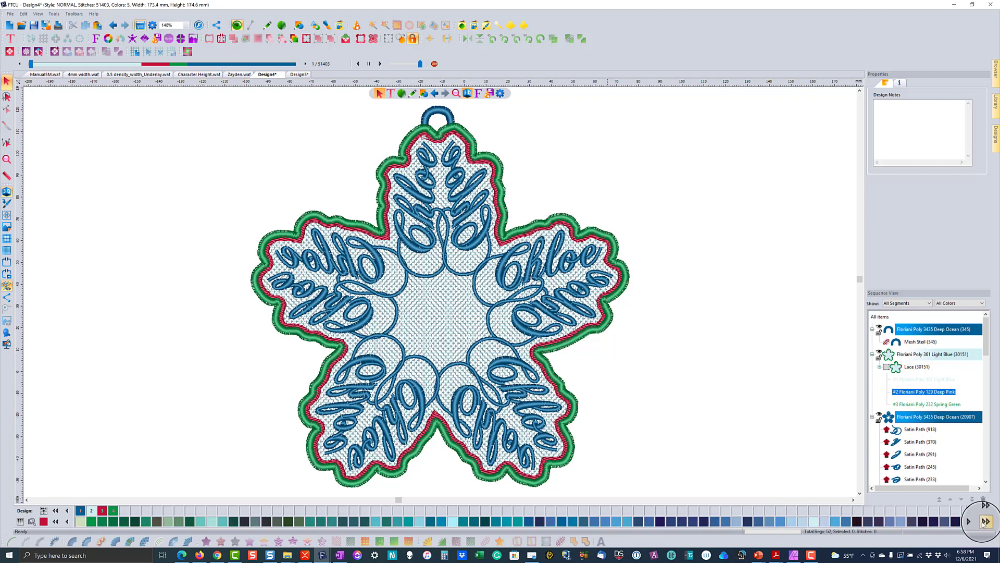
{"action": "left_click", "coordinate": [835, 521]}
{"action": "left_click", "coordinate": [923, 404]}
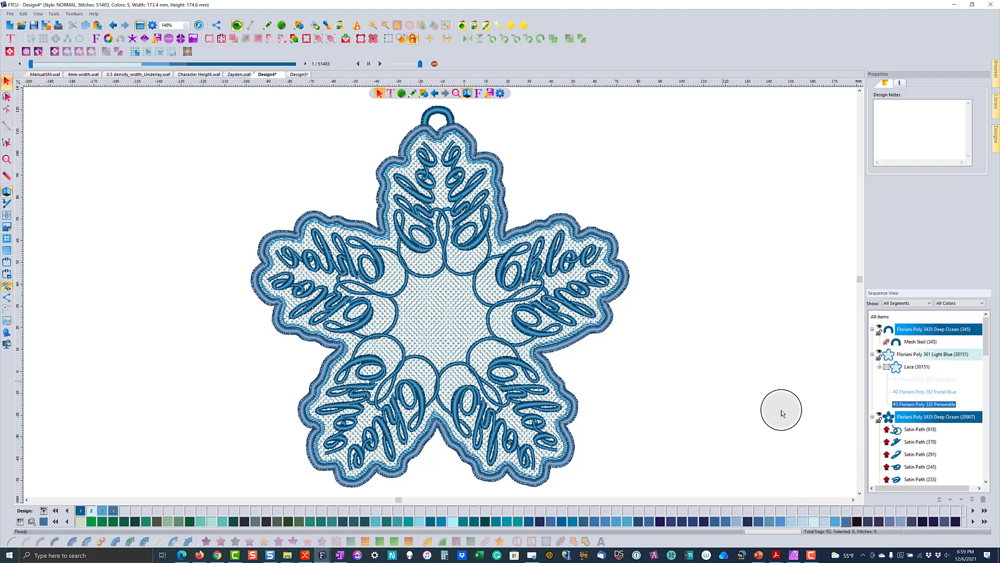
- Recolor the hanging loop to Floriani Poly 361 Light Blue and all the name segments to Floriani Poly 332 Periwinkle
{"action": "left_click", "coordinate": [909, 343]}
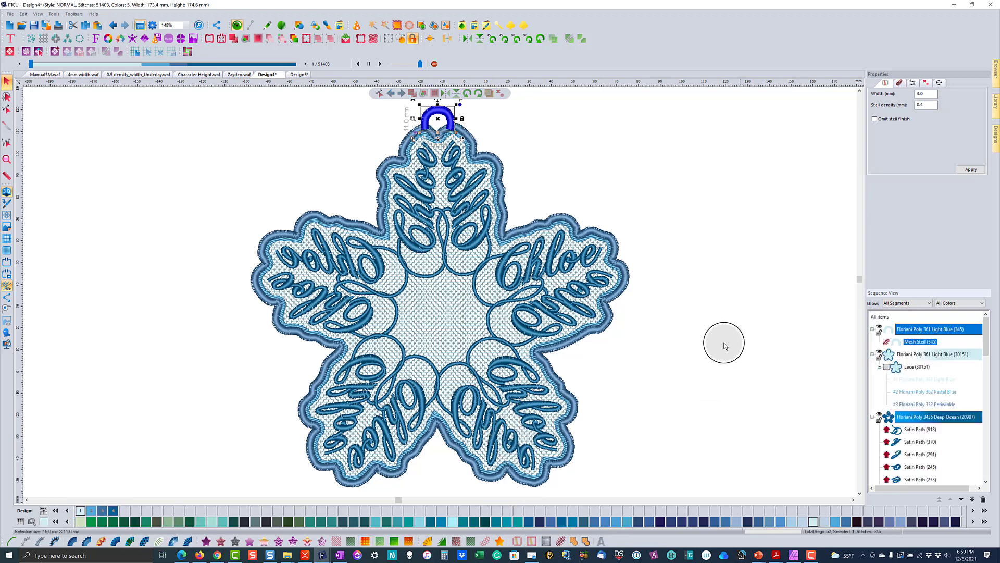
{"action": "left_click", "coordinate": [724, 342]}
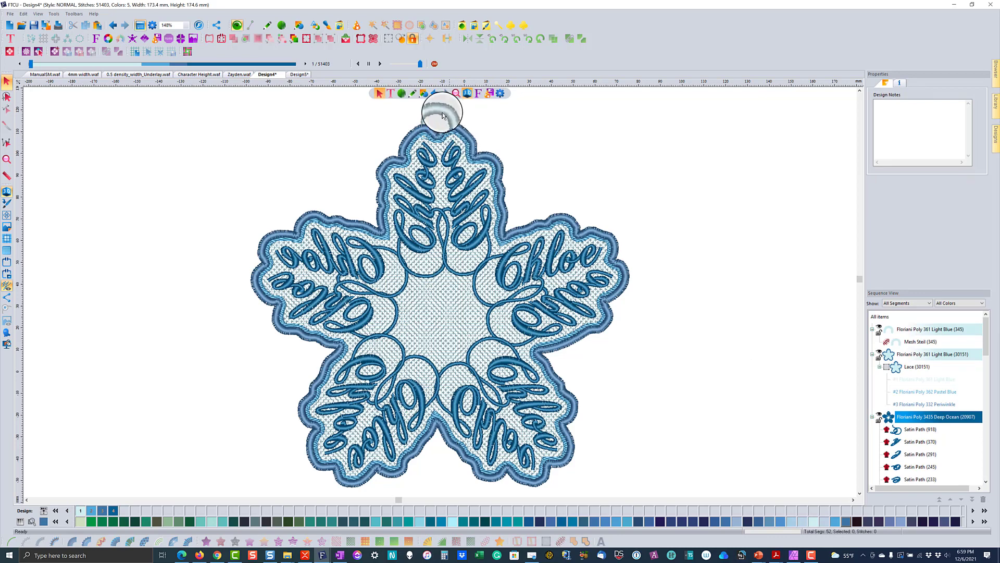
{"action": "left_click", "coordinate": [920, 417]}
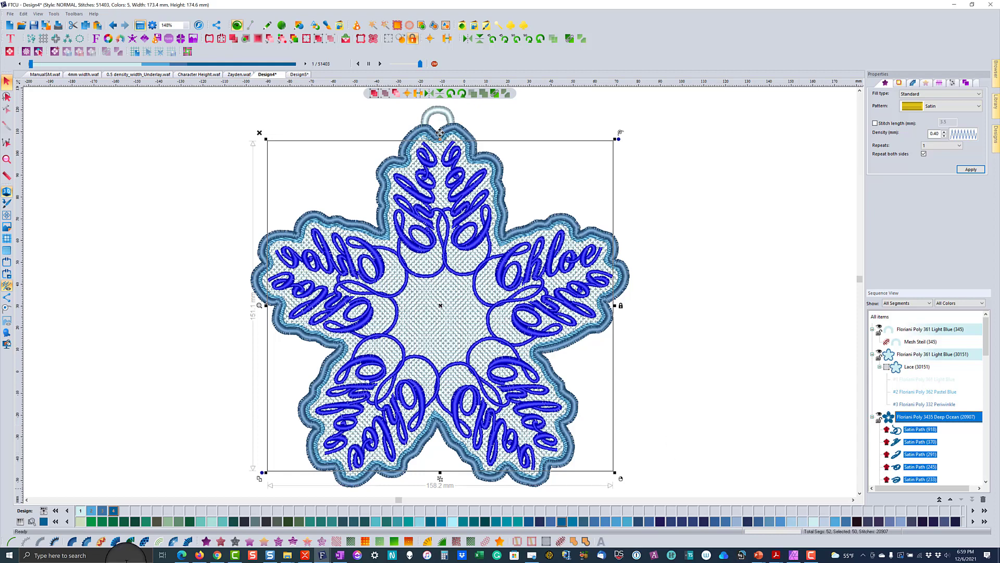
{"action": "left_click", "coordinate": [112, 513]}
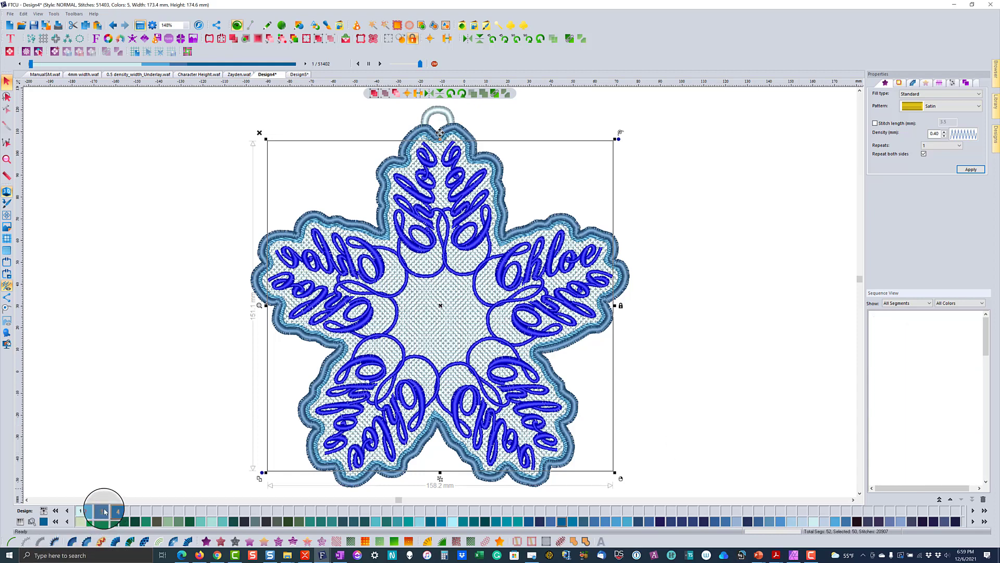
{"action": "left_click", "coordinate": [151, 402]}
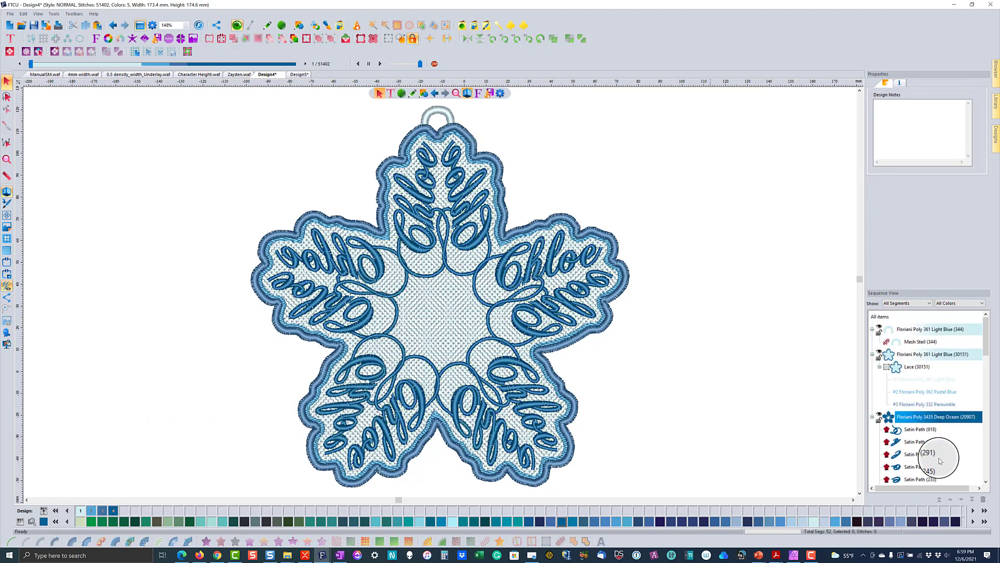
{"action": "left_click", "coordinate": [914, 416]}
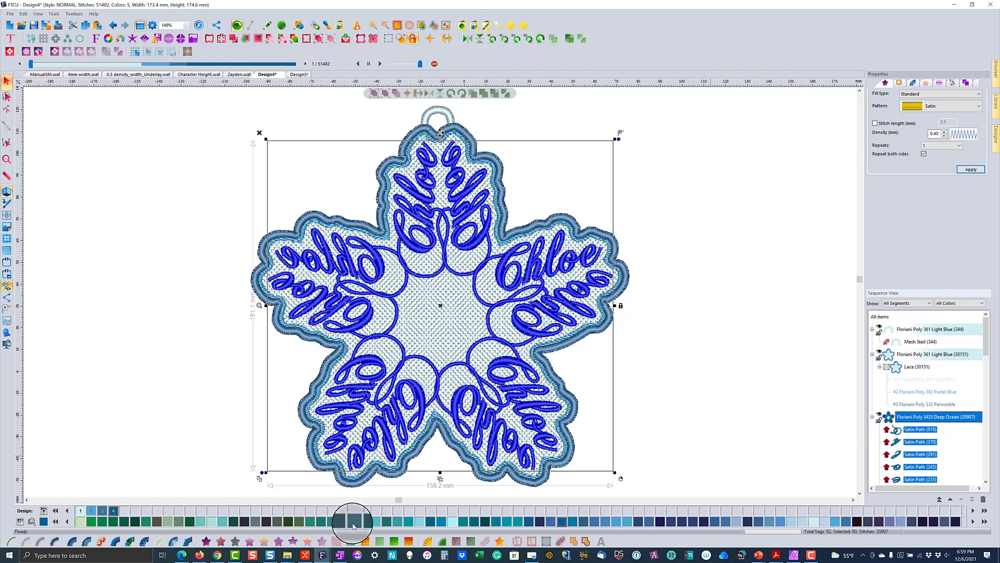
{"action": "left_click", "coordinate": [150, 428]}
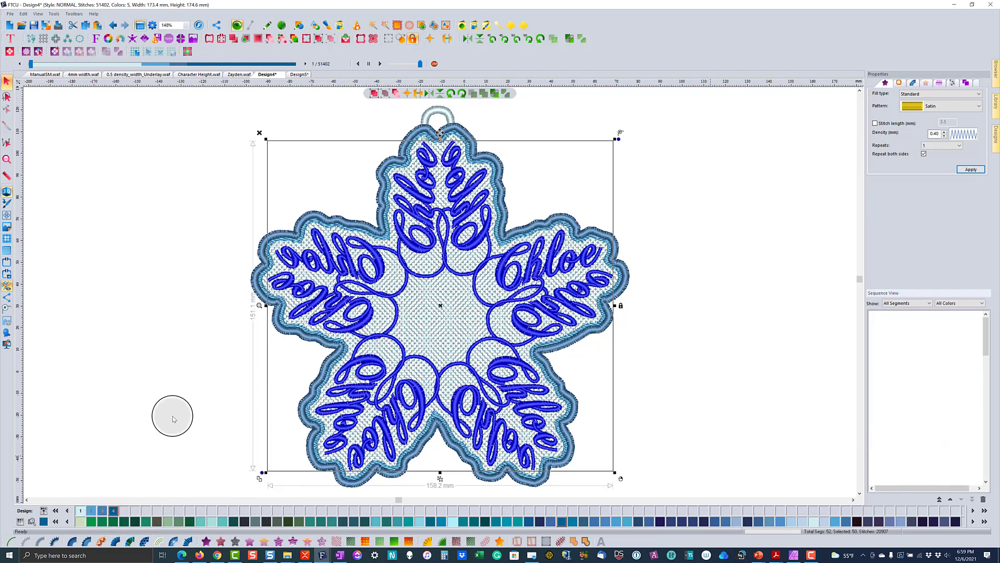
{"action": "left_click", "coordinate": [175, 415]}
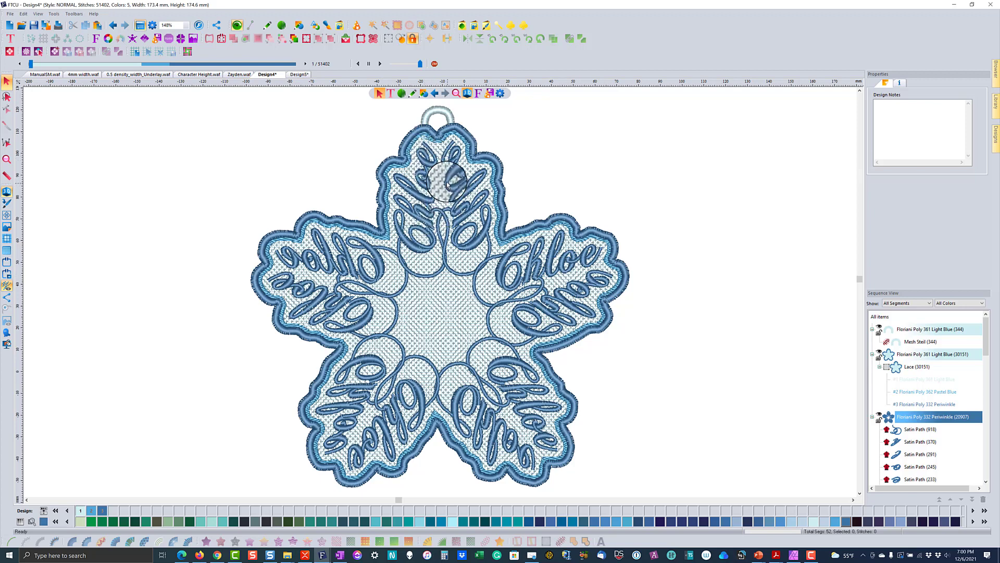
- In Design5, preview the whole appliqué star in 3D and highlight its name segments for inspection
{"action": "left_click", "coordinate": [297, 76]}
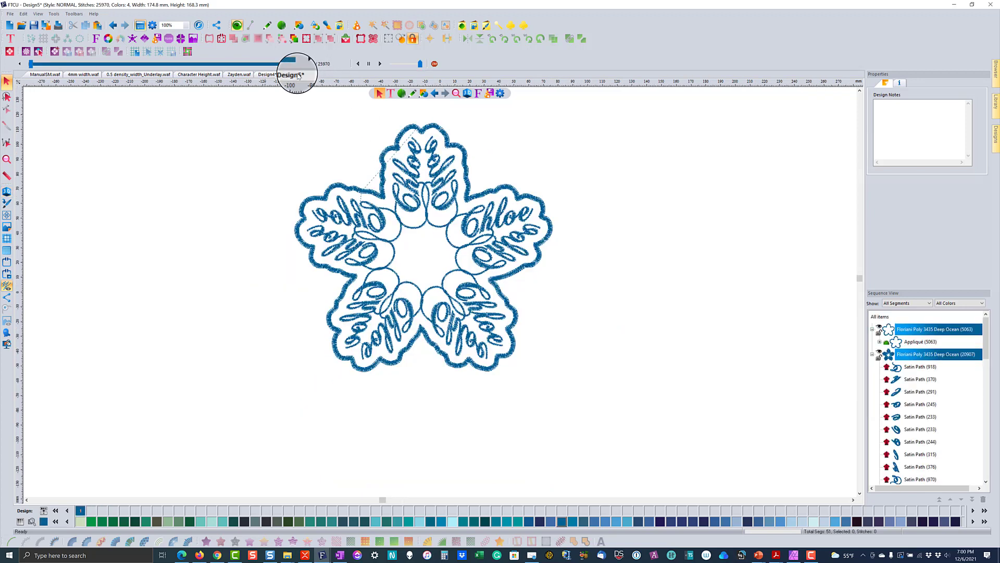
{"action": "left_click", "coordinate": [7, 160]}
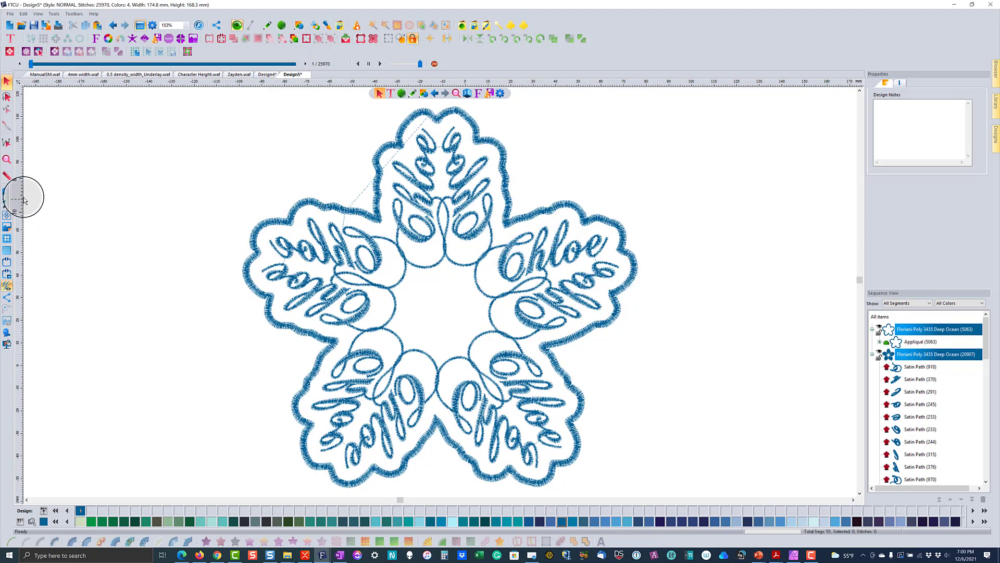
{"action": "left_click", "coordinate": [7, 191]}
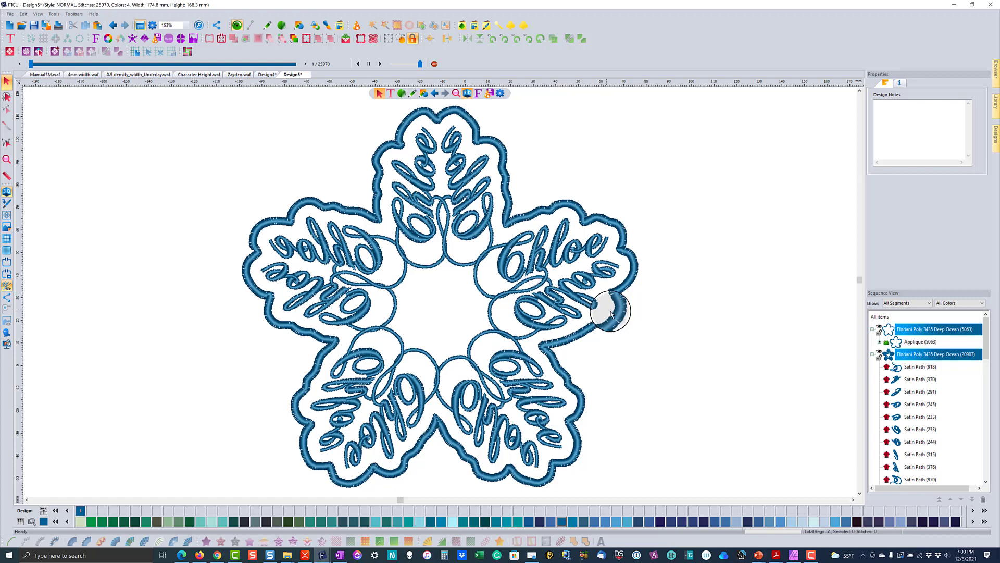
{"action": "left_click", "coordinate": [905, 356]}
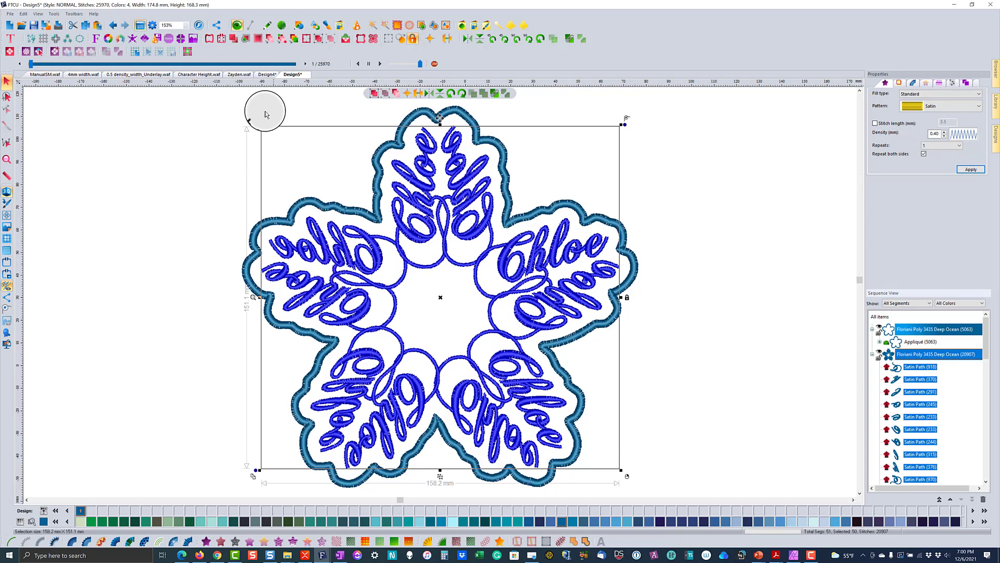
- Copy the entire lace star with its hanging loop from Design4 and paste it into a new design
{"action": "left_click", "coordinate": [267, 75]}
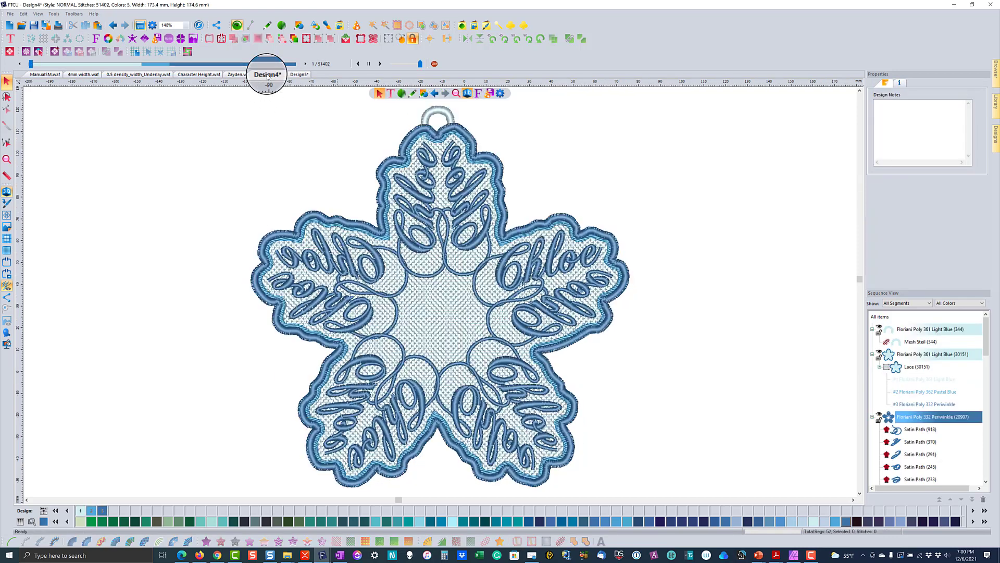
{"action": "left_click", "coordinate": [879, 316]}
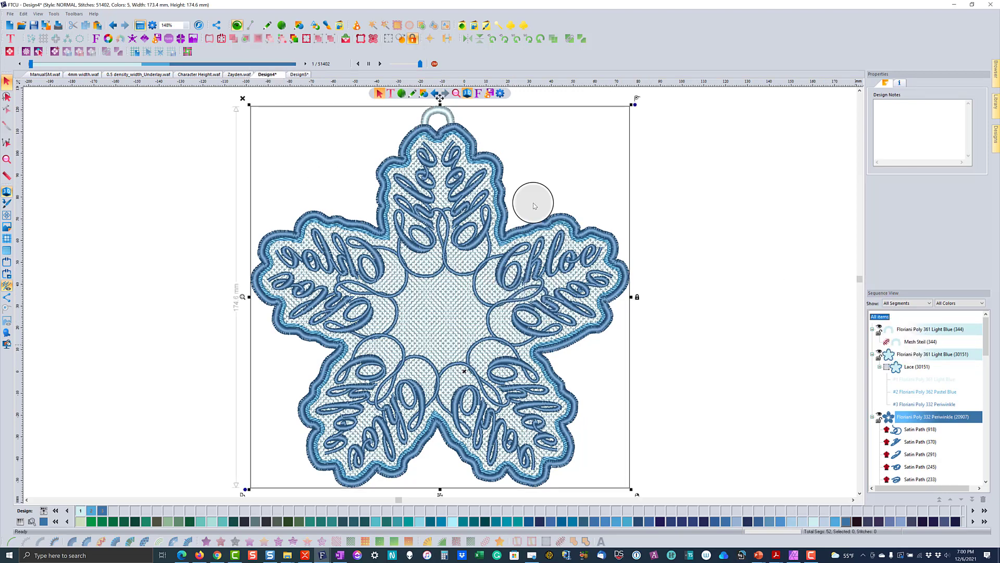
{"action": "left_click", "coordinate": [431, 247]}
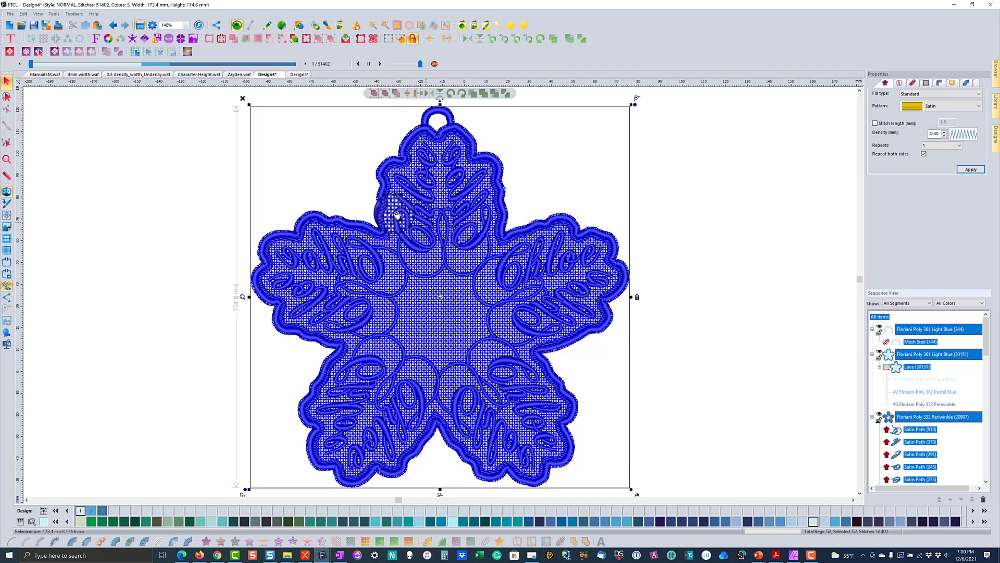
{"action": "left_click", "coordinate": [87, 27]}
{"action": "left_click", "coordinate": [9, 25]}
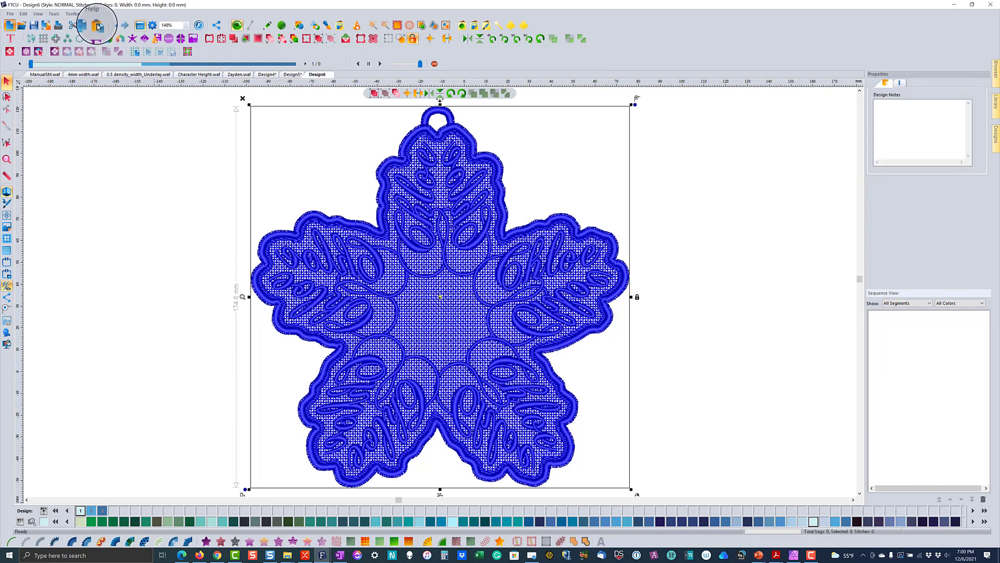
{"action": "left_click", "coordinate": [99, 27]}
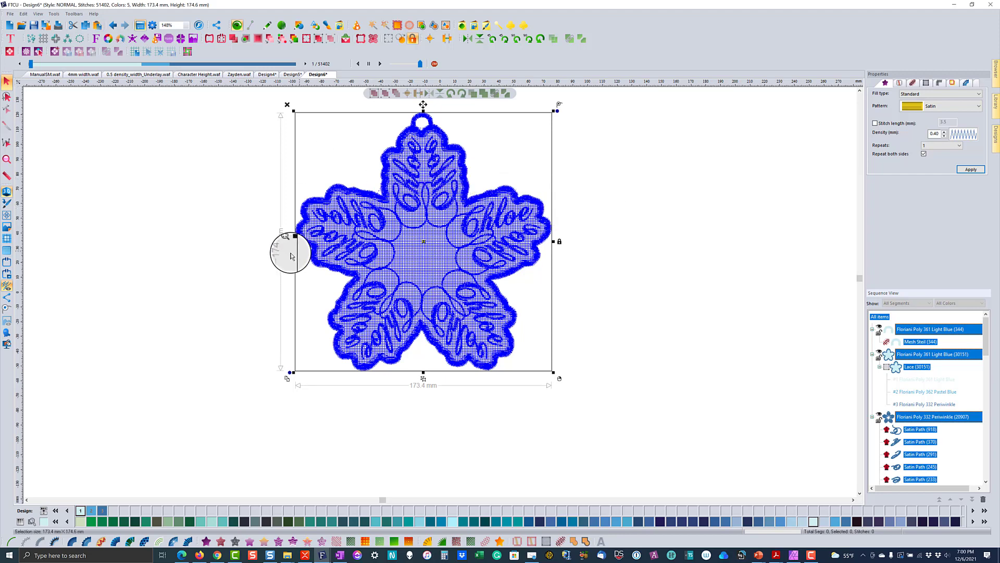
- Deselect the pasted lace star and preview the whole ornament in 3D
{"action": "left_click", "coordinate": [287, 241]}
{"action": "left_click", "coordinate": [711, 255]}
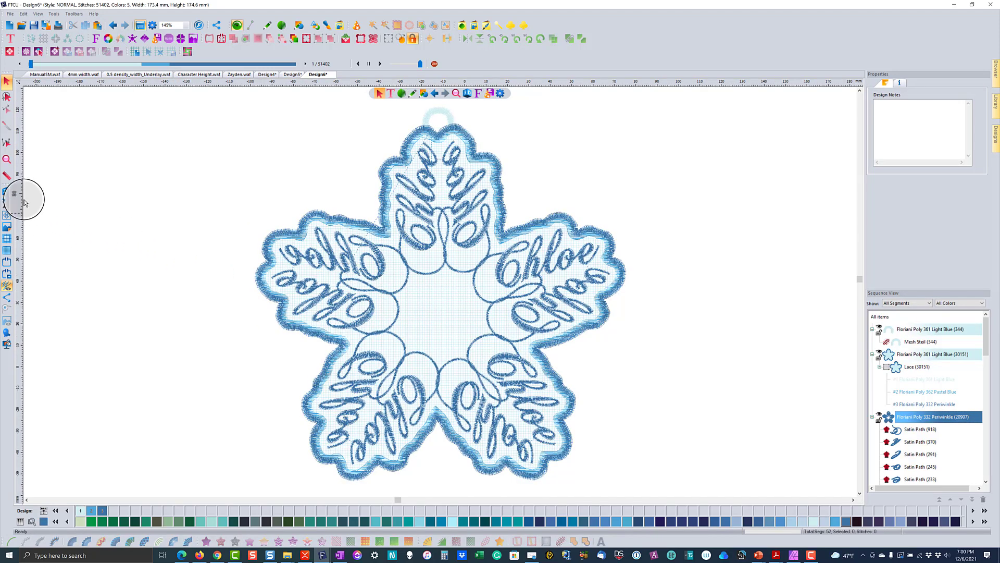
{"action": "left_click", "coordinate": [6, 192]}
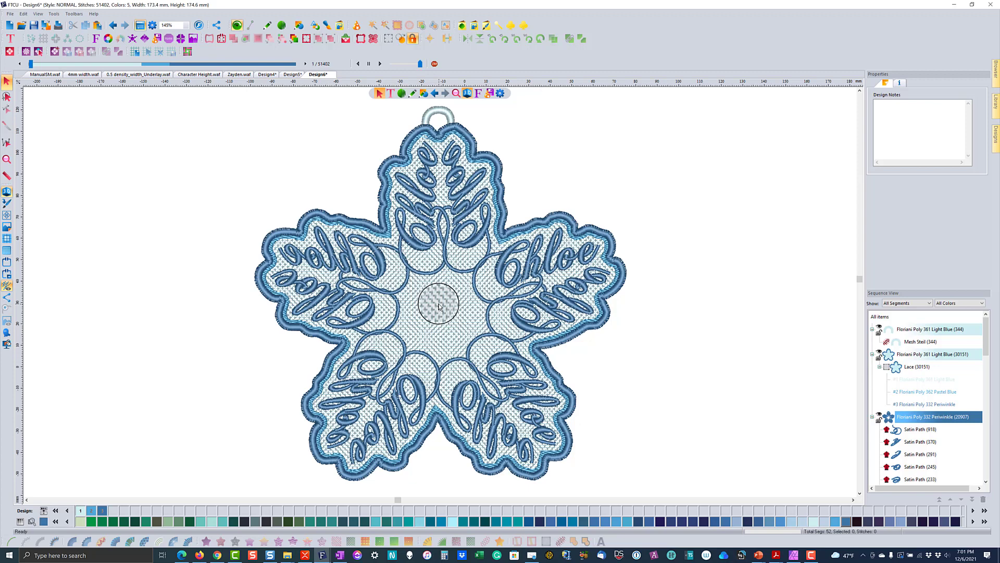
- Start the Rainbow recoloring on all the name segments and preview the Rainbow, Sunset and Twilight themes
{"action": "left_click", "coordinate": [915, 416]}
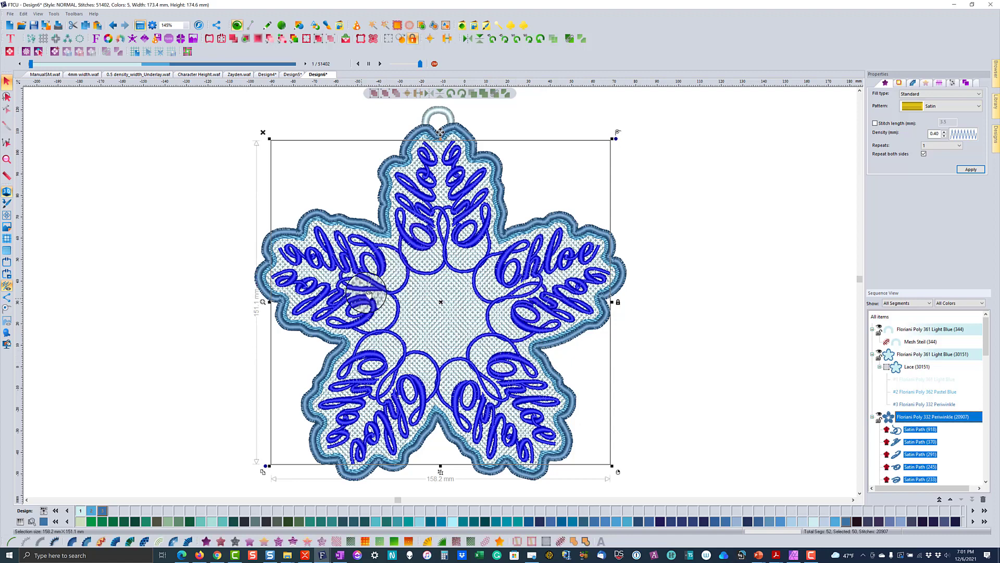
{"action": "left_click", "coordinate": [121, 41]}
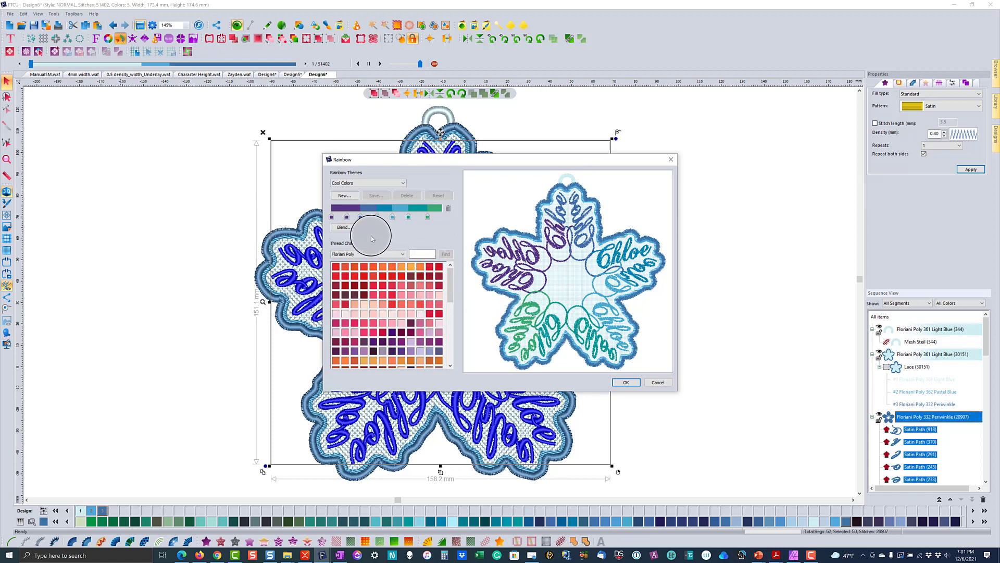
{"action": "left_click", "coordinate": [364, 183]}
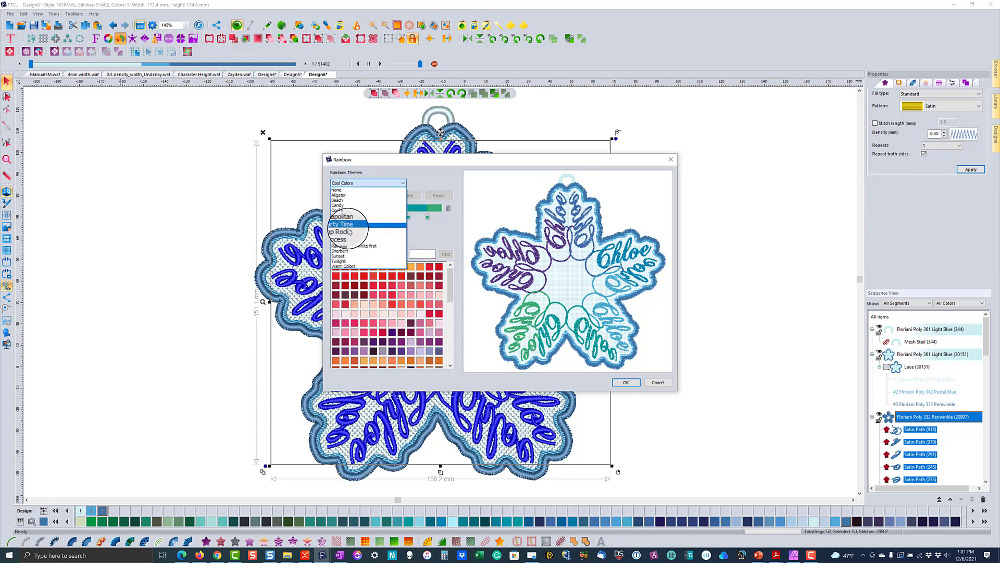
{"action": "left_click", "coordinate": [347, 241]}
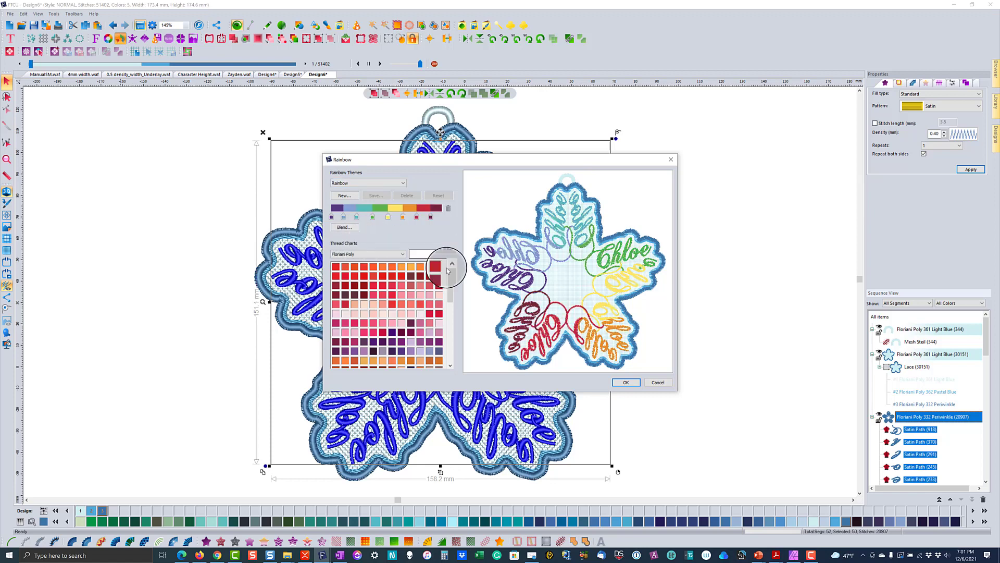
{"action": "left_click", "coordinate": [366, 183]}
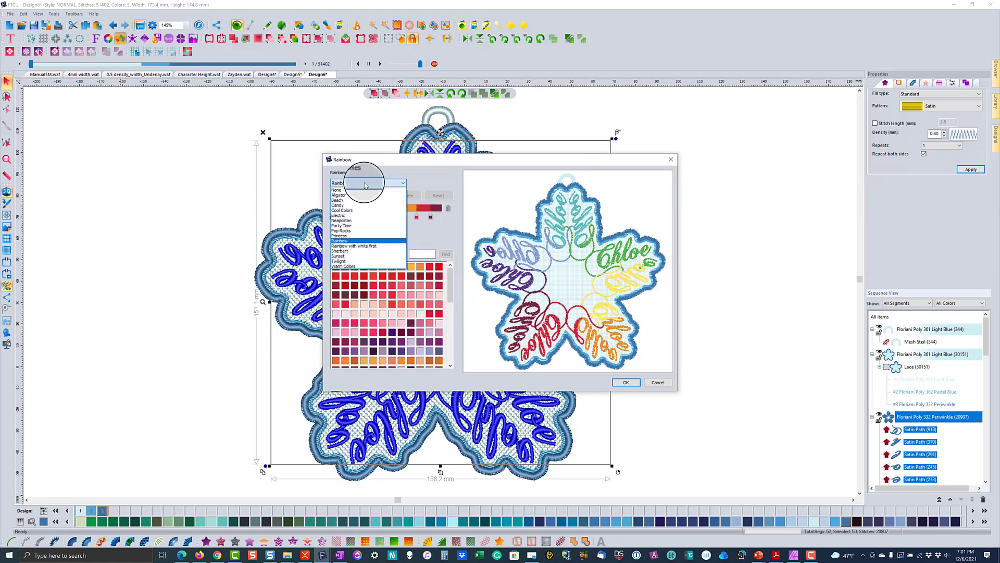
{"action": "left_click", "coordinate": [343, 255]}
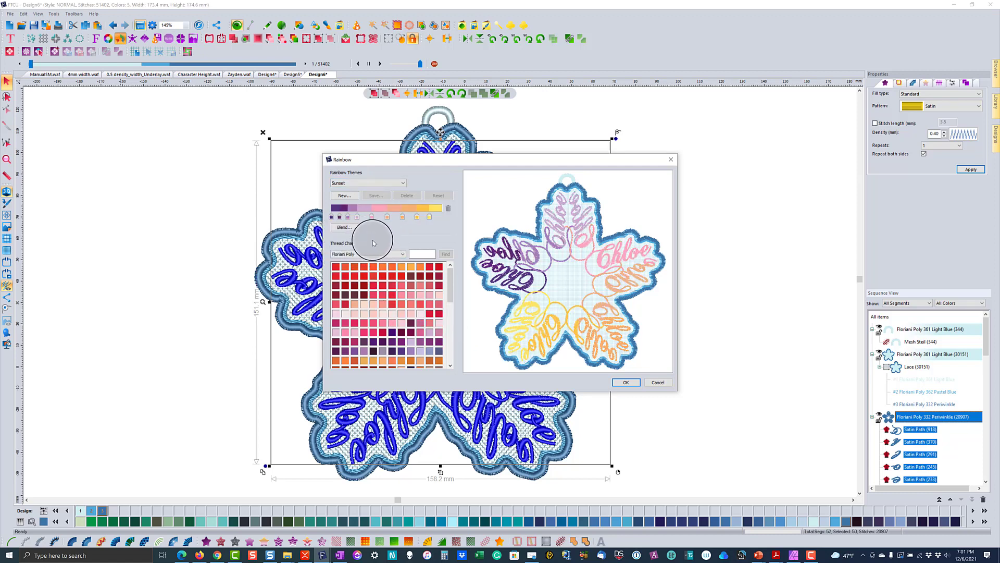
{"action": "left_click", "coordinate": [367, 183]}
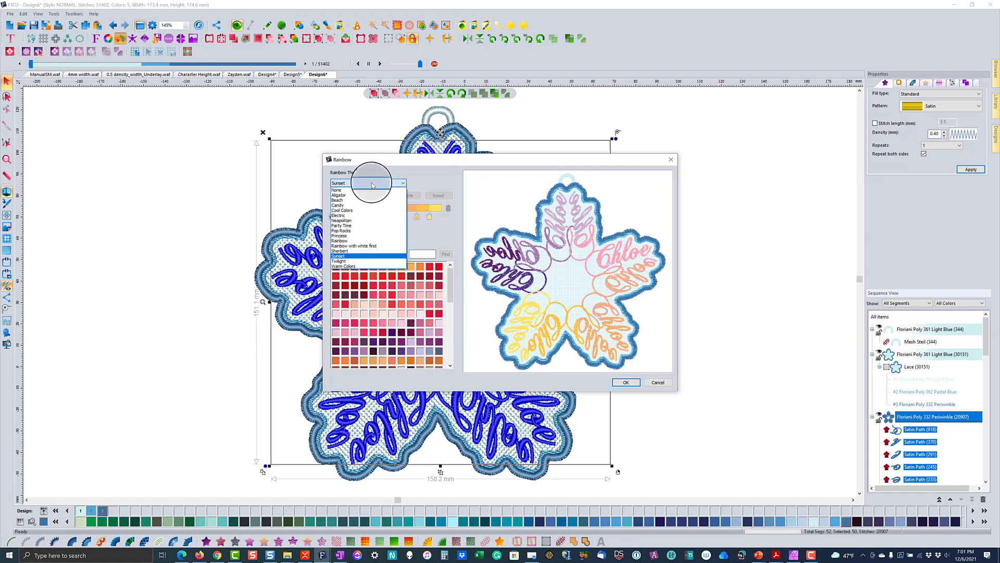
{"action": "left_click", "coordinate": [342, 261]}
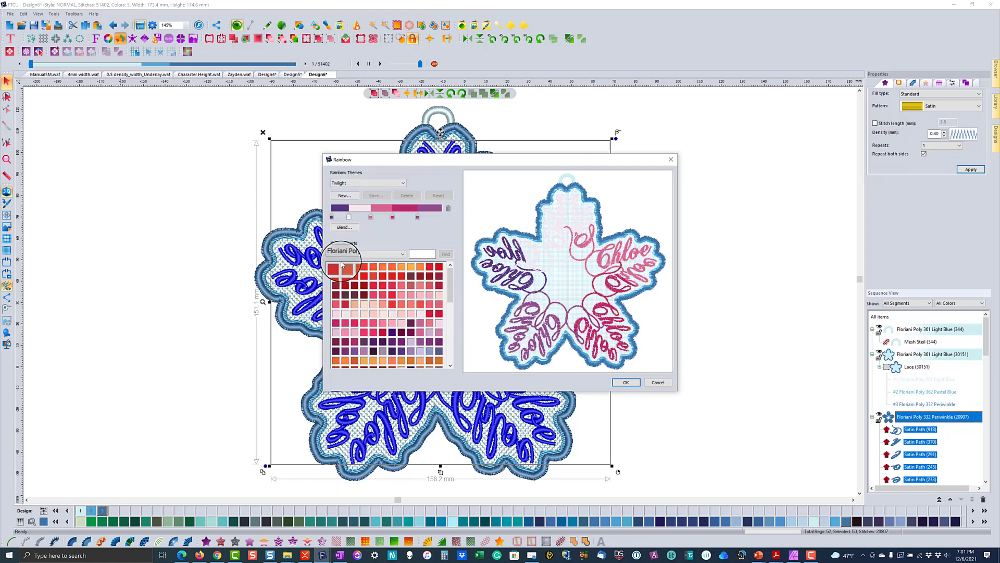
- Choose the Party Time rainbow theme and apply it to the name segments
{"action": "left_click", "coordinate": [392, 186]}
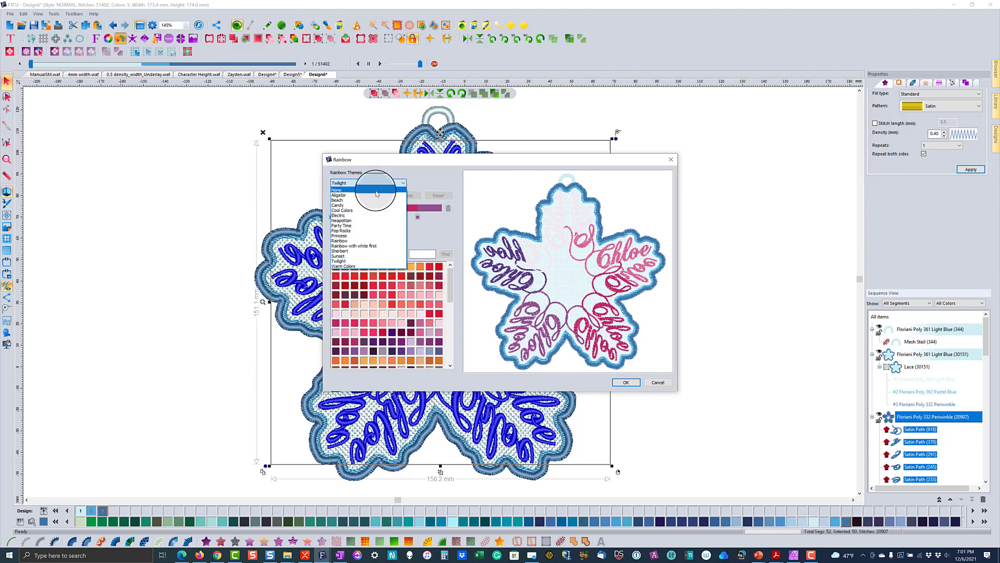
{"action": "left_click", "coordinate": [347, 227]}
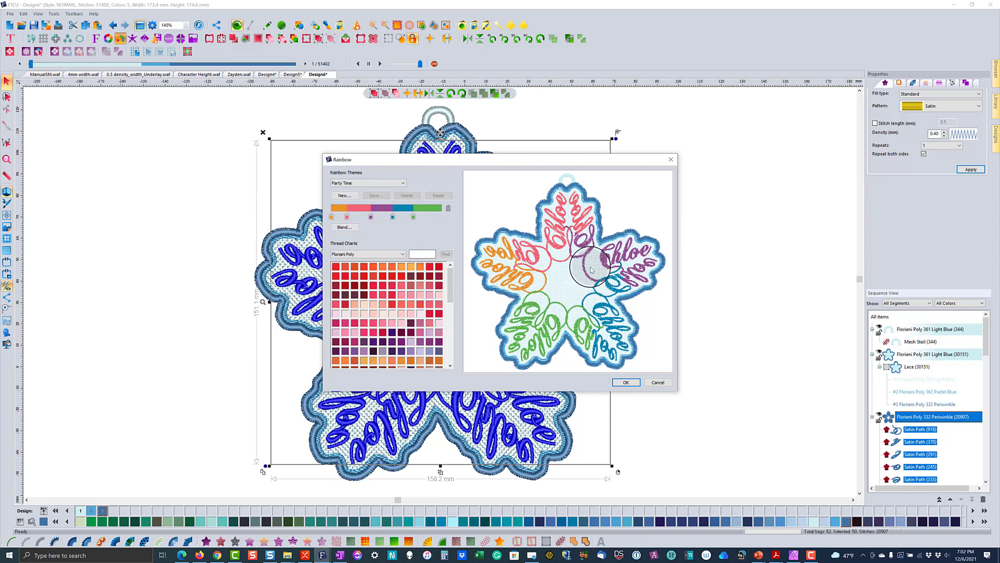
{"action": "left_click", "coordinate": [626, 381]}
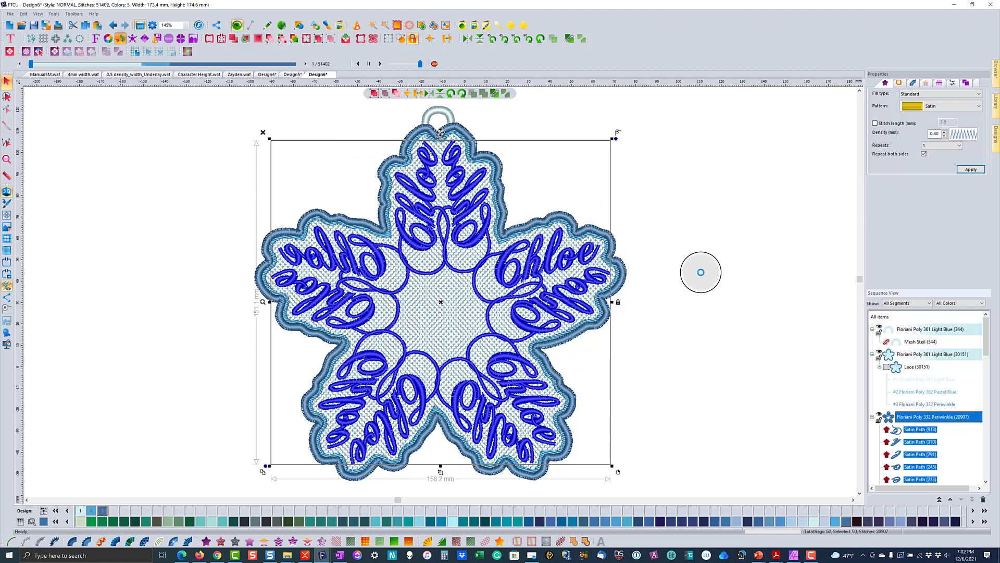